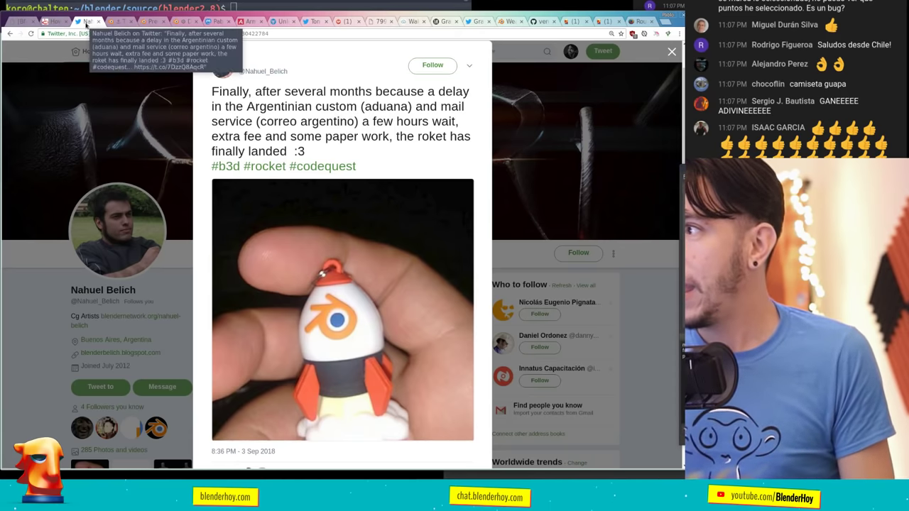
Switch to the Cartoon Brew article 'How 2D Tools Let You Go 3D'.
left_click(59, 22)
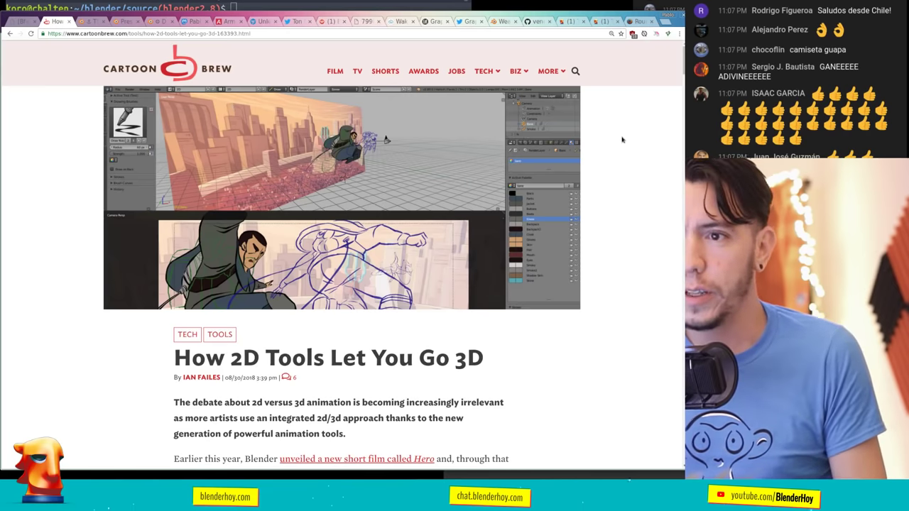
Scroll down through the first part of the Cartoon Brew article.
scroll(640, 138, "down", 3)
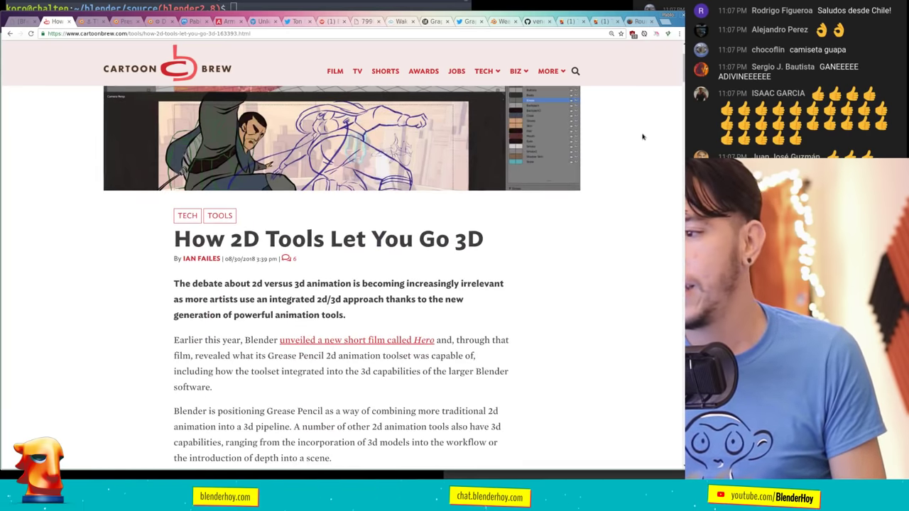
scroll(341, 277, "up", 3)
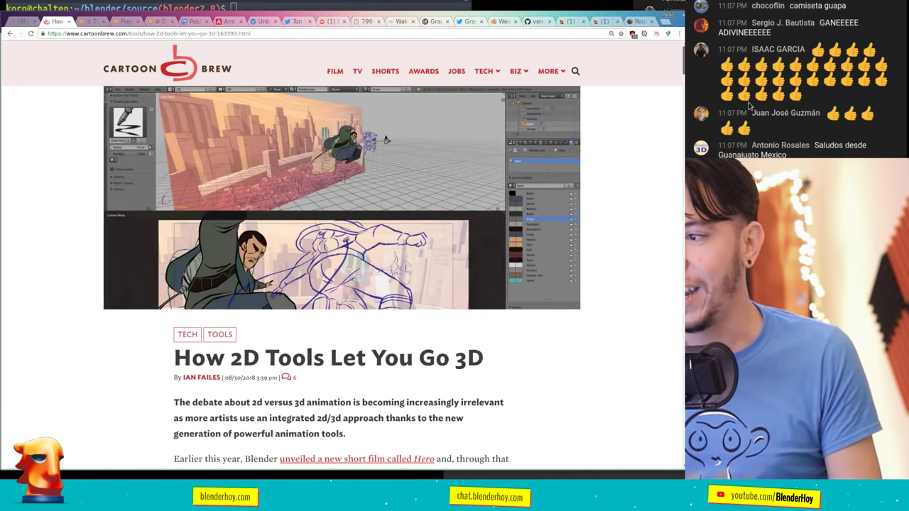
scroll(750, 105, "down", 5)
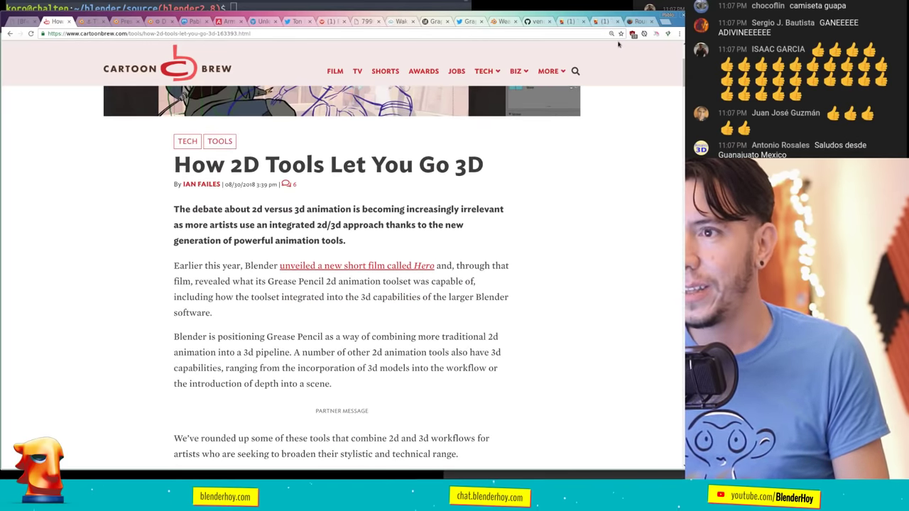
right_click(547, 173)
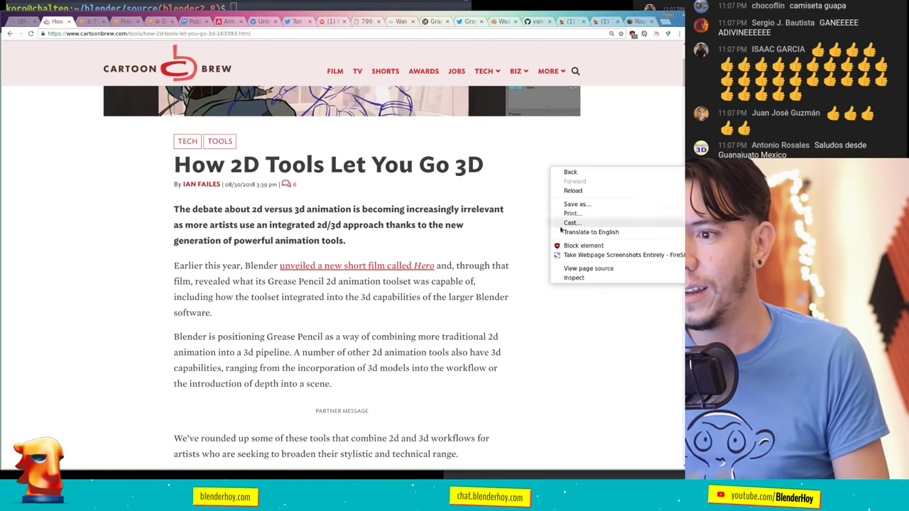
left_click(591, 127)
scroll(758, 155, "down", 5)
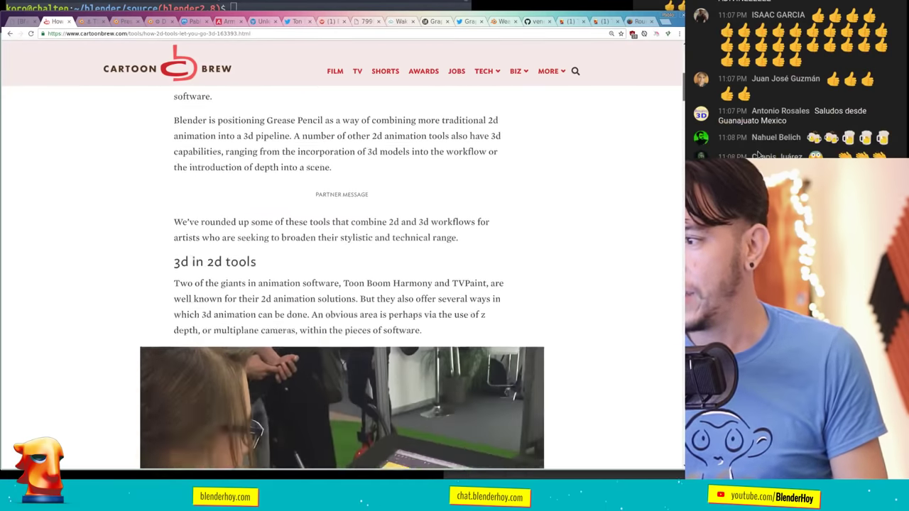
scroll(758, 155, "down", 4)
scroll(758, 155, "down", 1)
scroll(759, 155, "down", 1)
scroll(758, 155, "down", 2)
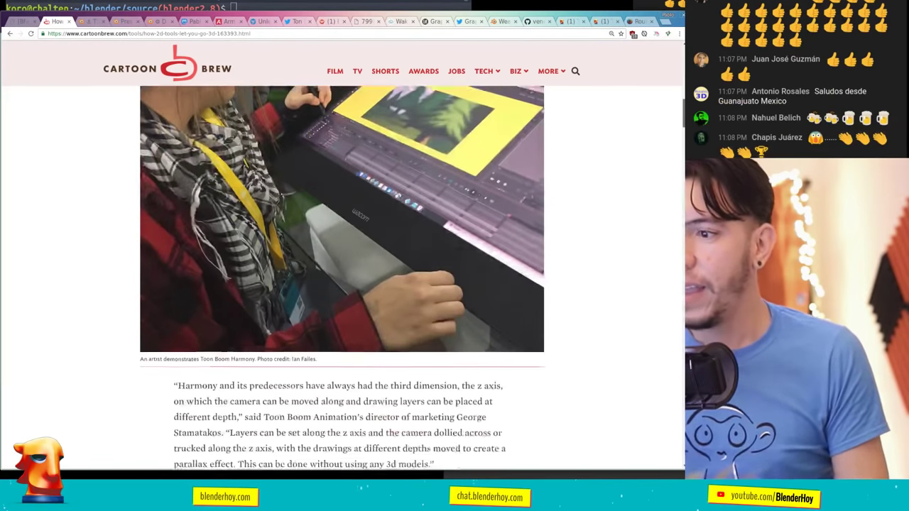
scroll(758, 155, "down", 7)
scroll(759, 155, "down", 5)
scroll(759, 155, "down", 1)
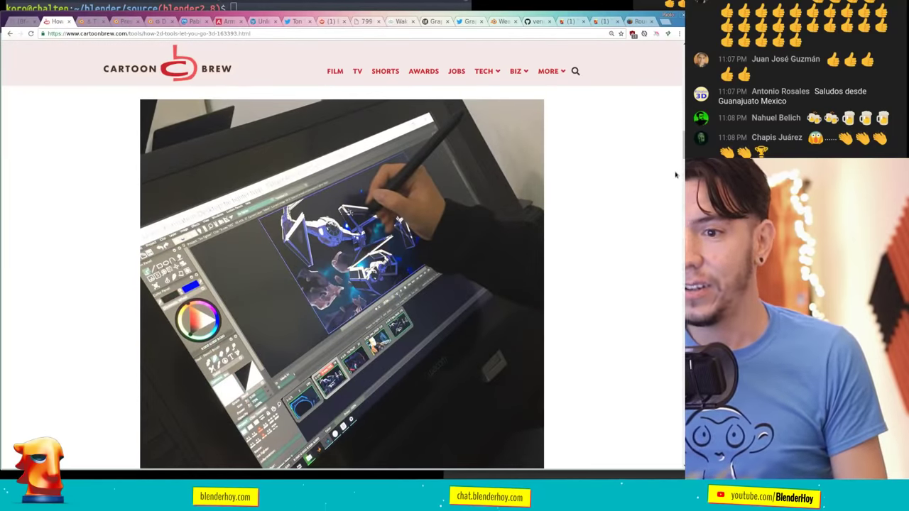
Read on to 'The approach of Grease Pencil', then switch to the developers meeting notes.
scroll(676, 175, "down", 4)
scroll(676, 175, "down", 1)
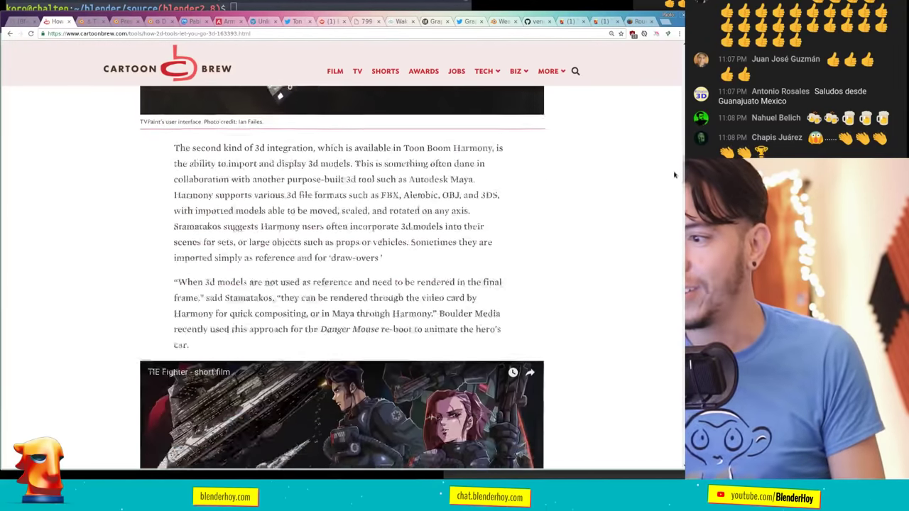
scroll(676, 174, "down", 2)
scroll(675, 175, "down", 3)
scroll(675, 175, "down", 5)
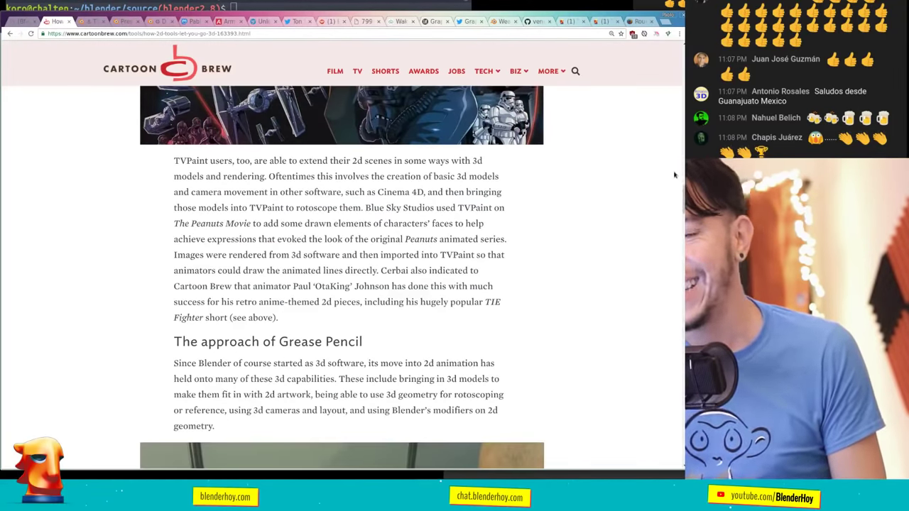
scroll(675, 175, "down", 5)
scroll(675, 175, "down", 3)
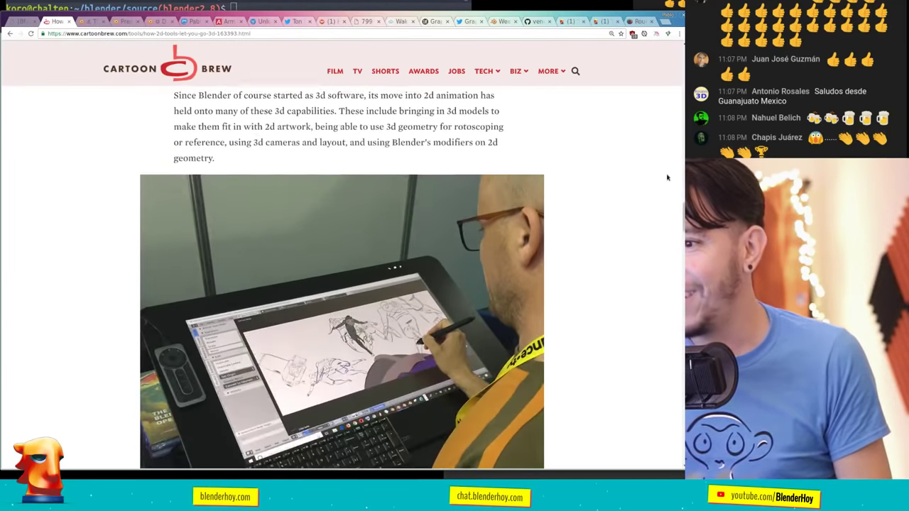
scroll(477, 243, "down", 1)
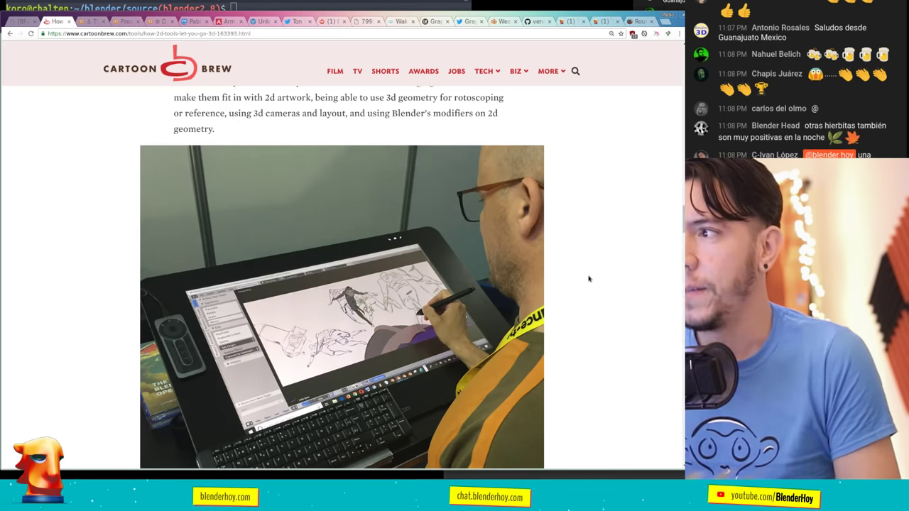
scroll(588, 279, "up", 2)
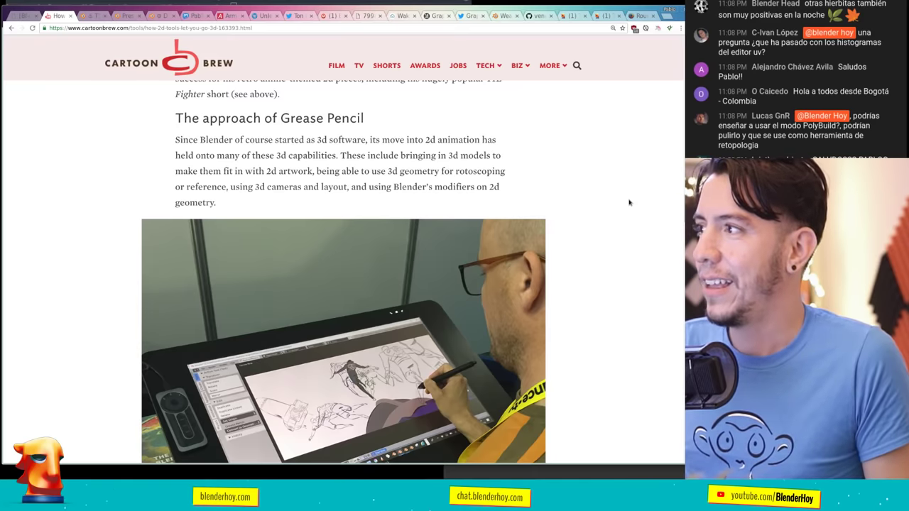
left_click(23, 16)
Close the Cartoon Brew tab and switch to task T56596 'Cloth improvements in 2.8'.
middle_click(62, 16)
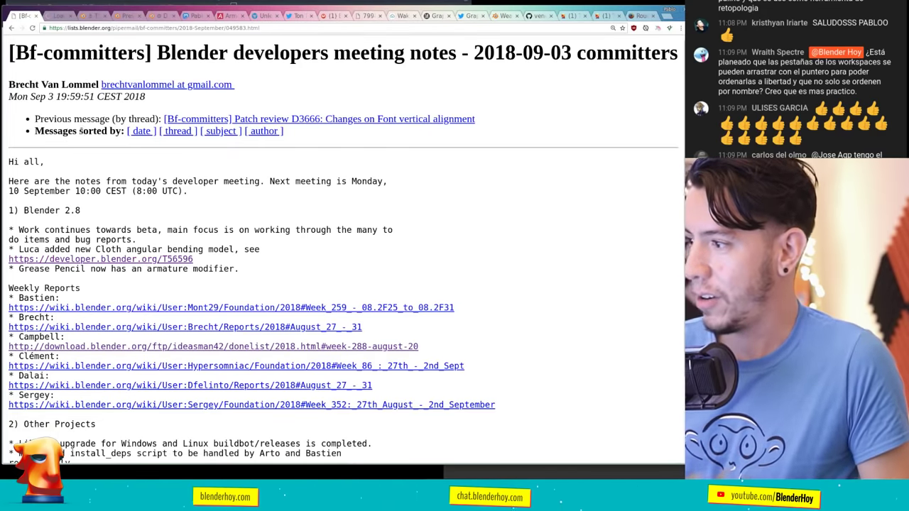
left_click(56, 14)
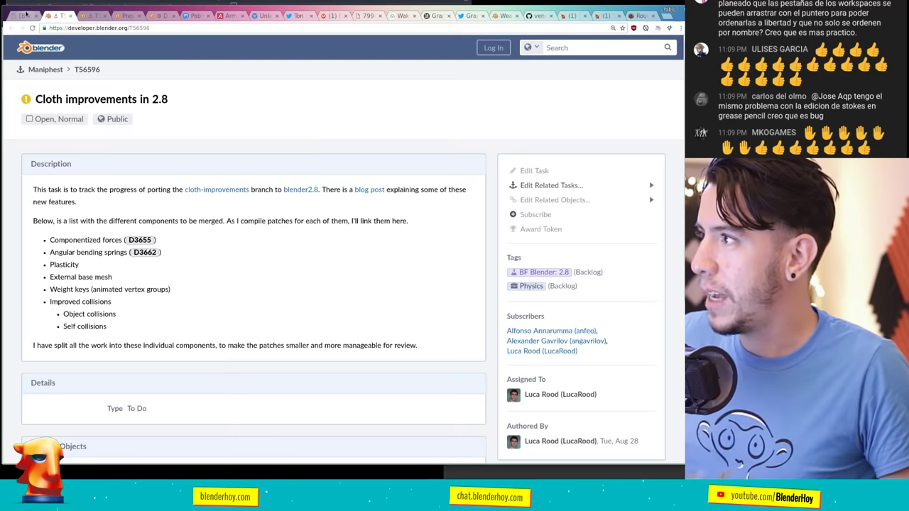
Close the T56596 tab and scroll down the 2018-09-03 meeting notes.
key("ctrl+w")
scroll(483, 223, "down", 3)
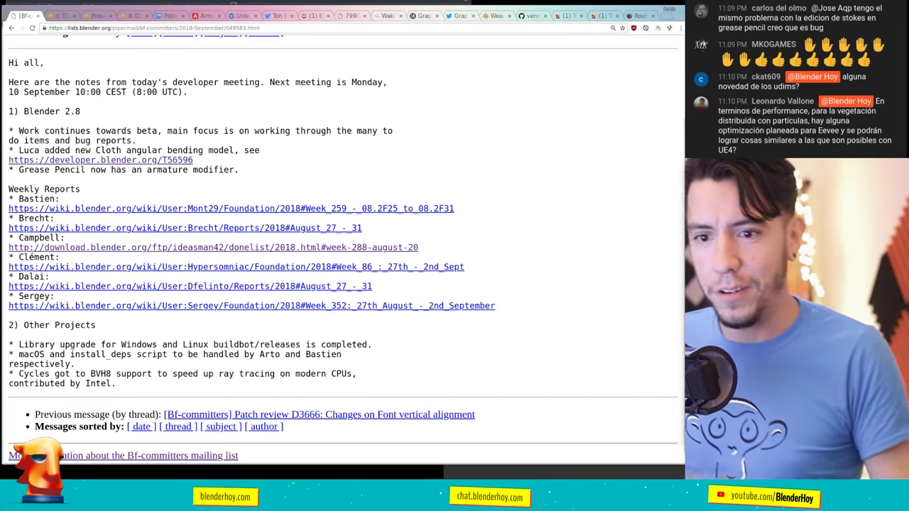
Switch to revision D3638 'Compositor: Film-like curve' and scroll to its top.
left_click(476, 165)
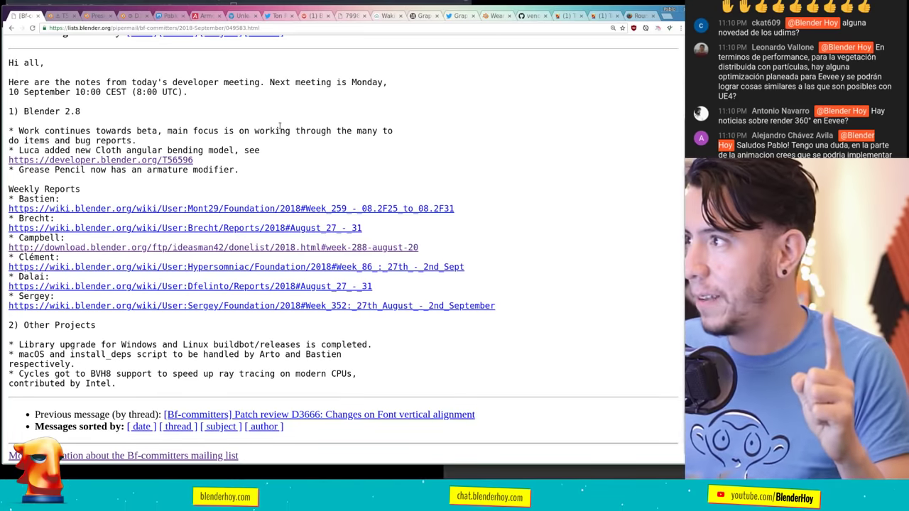
left_click(133, 15)
scroll(361, 185, "up", 2)
scroll(298, 163, "up", 2)
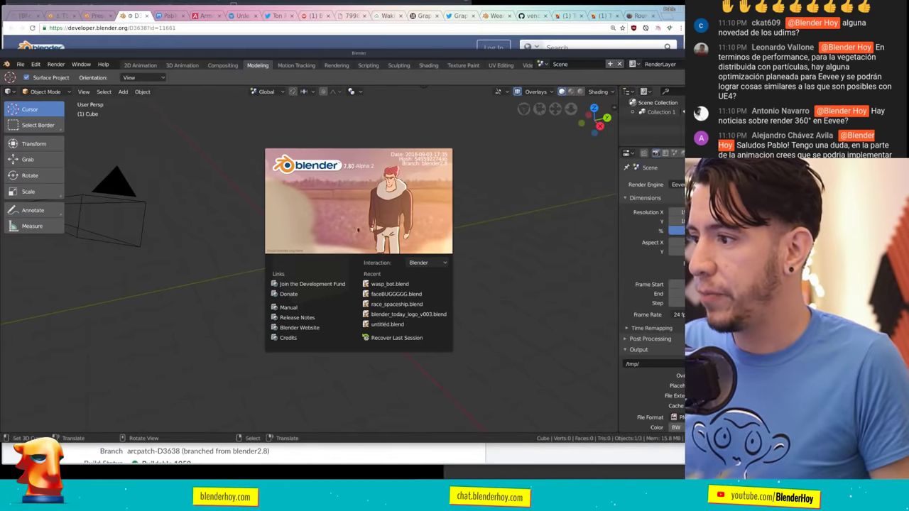
Dismiss the splash screen and show the cube's material nodes in the Shader Editor.
left_click(273, 233)
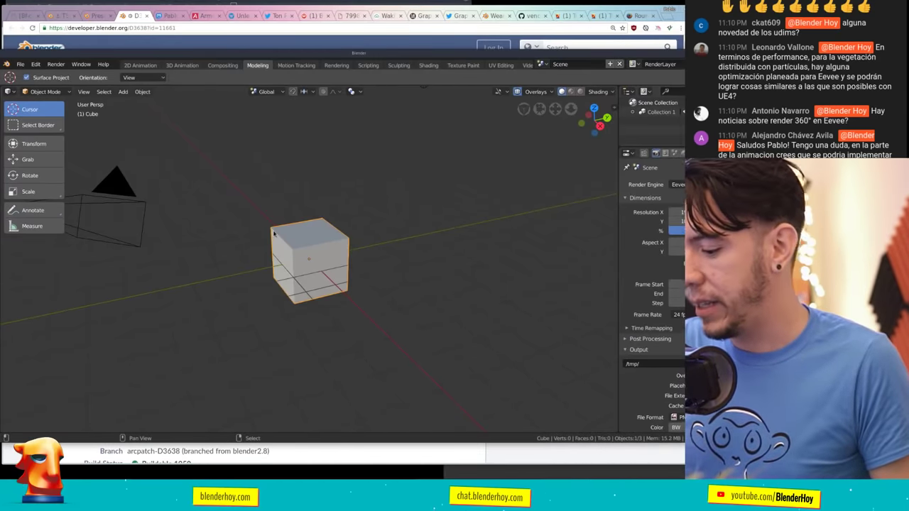
key("g")
left_click(381, 211)
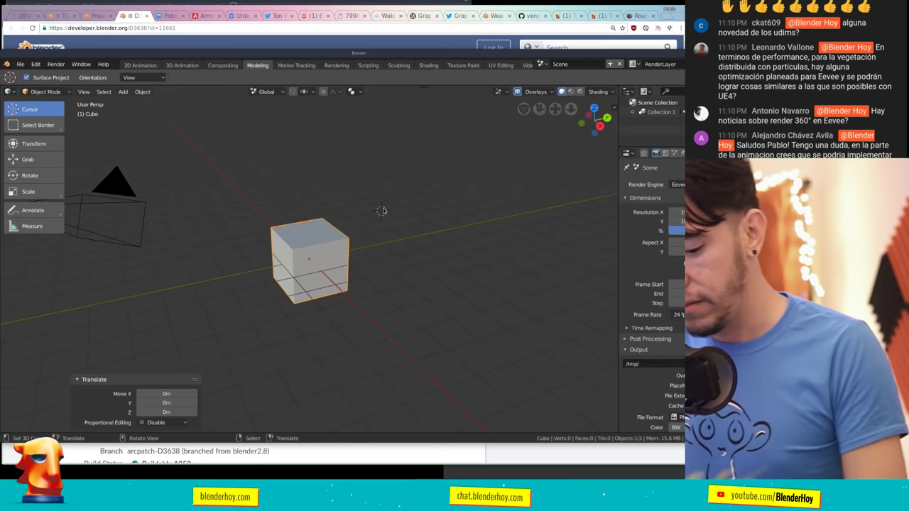
key("shift+F3")
key("Home")
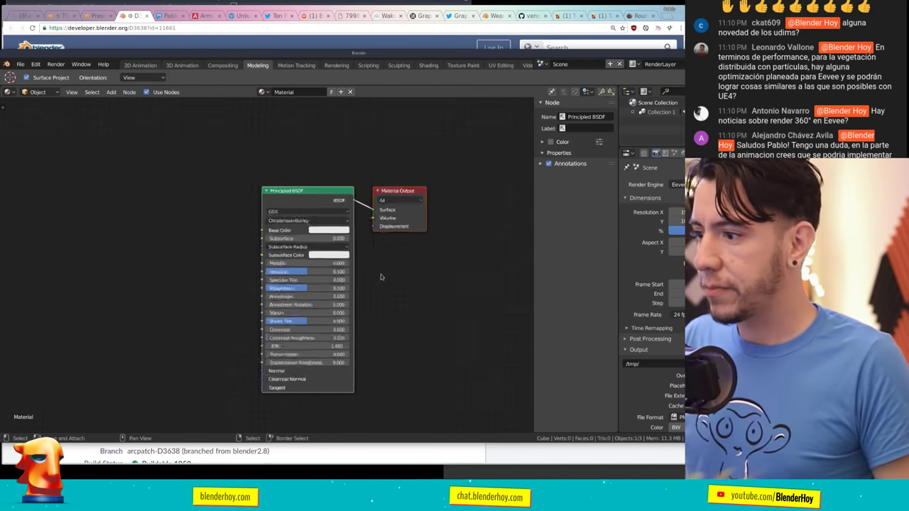
Add an RGB Curves node left of the shader and center it in view.
key("shift+a")
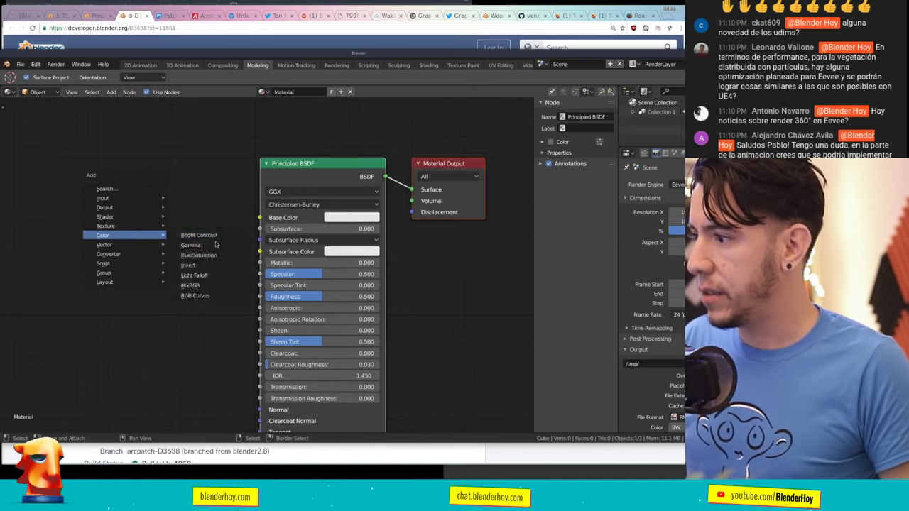
left_click(195, 295)
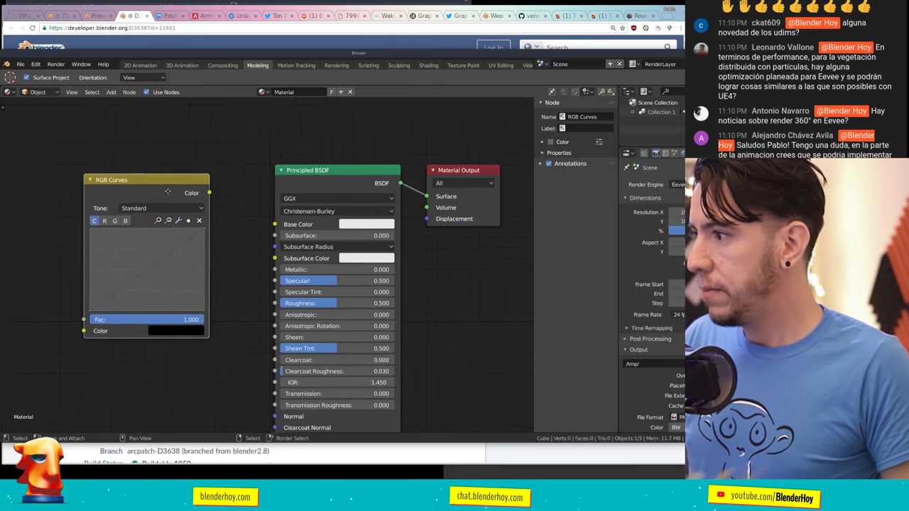
left_click(183, 213)
scroll(183, 213, "up", 2)
middle_click_drag(183, 179, 270, 198)
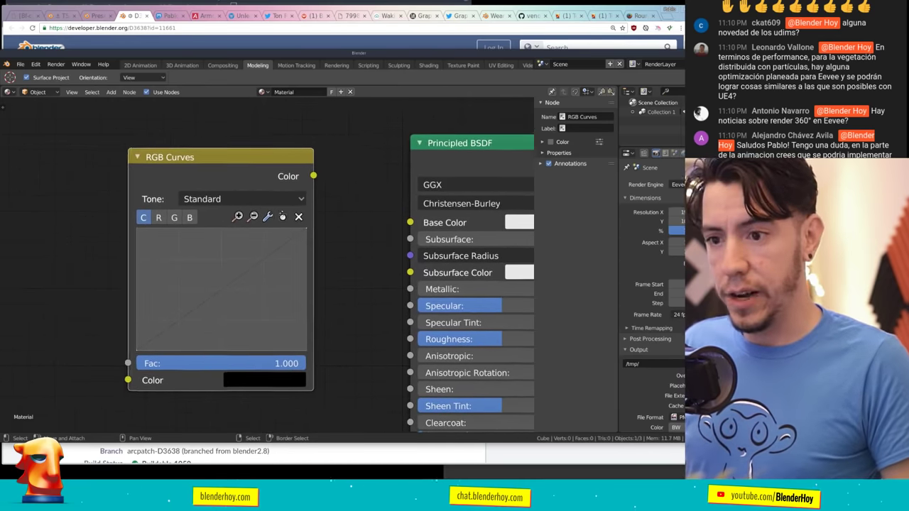
Add a curve point, set the tone to Film like, then quit discarding changes.
left_click(271, 200)
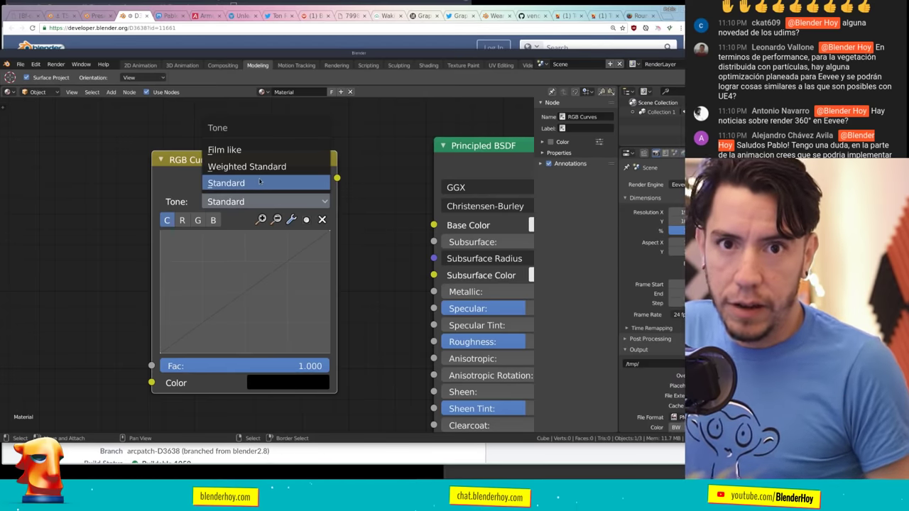
left_click(260, 182)
left_click(275, 243)
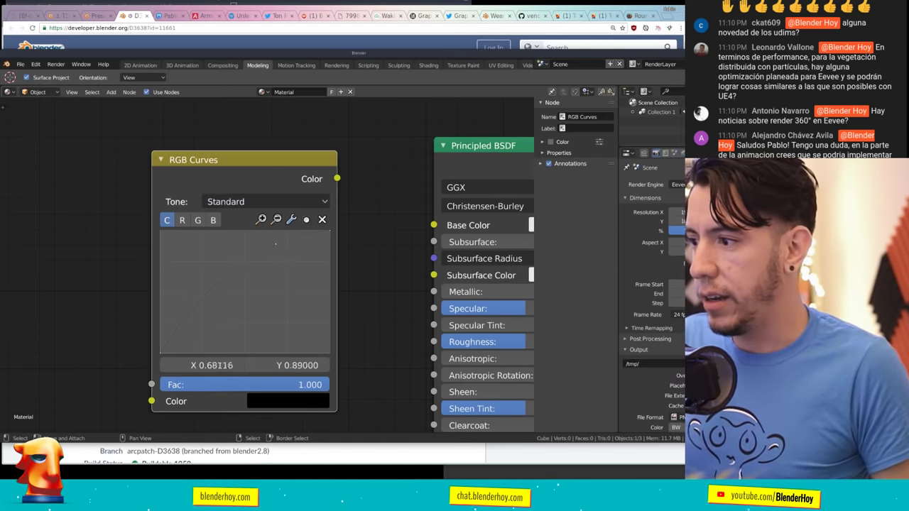
left_click(266, 203)
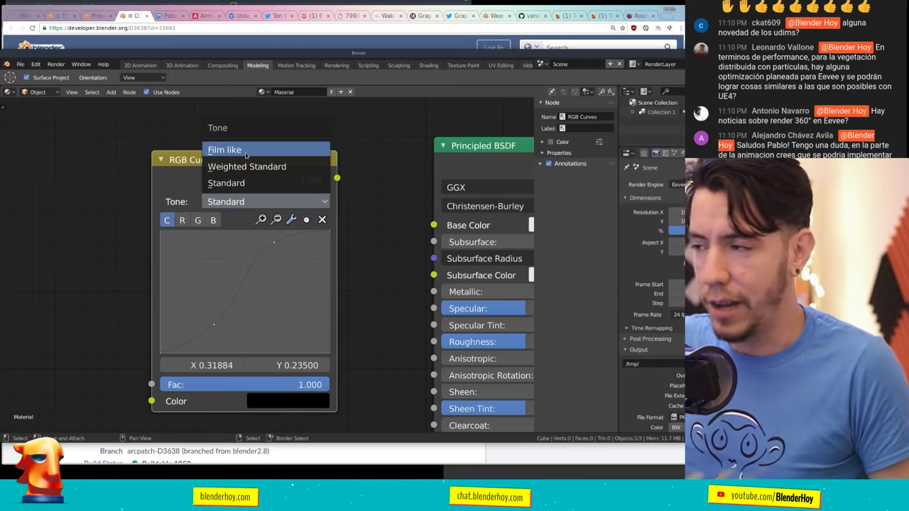
left_click(246, 153)
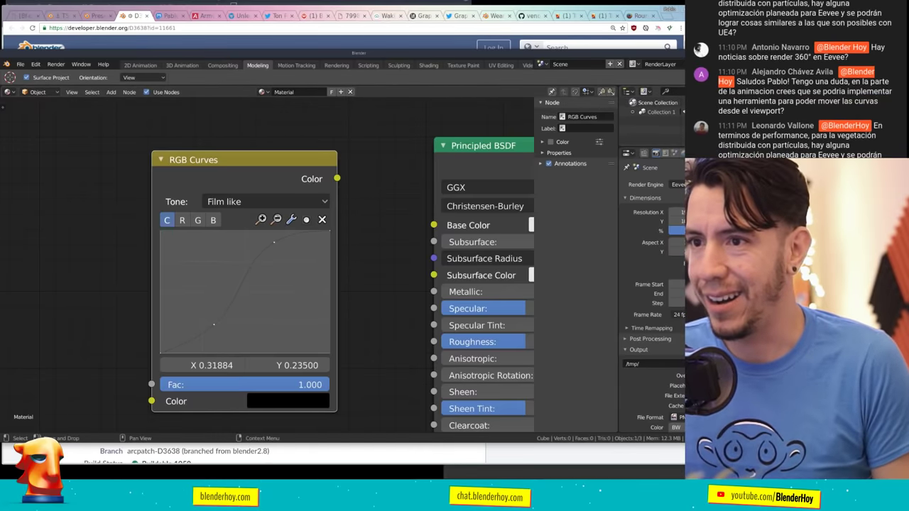
key("ctrl+q")
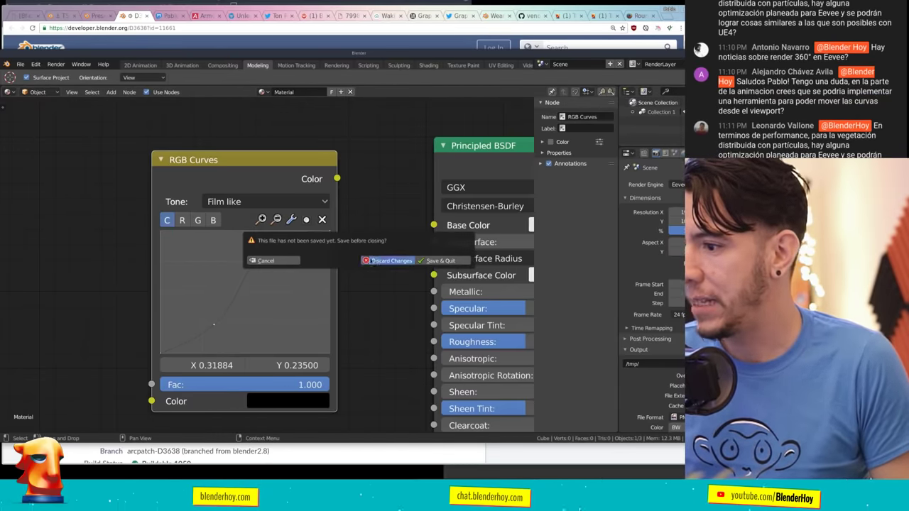
left_click(389, 261)
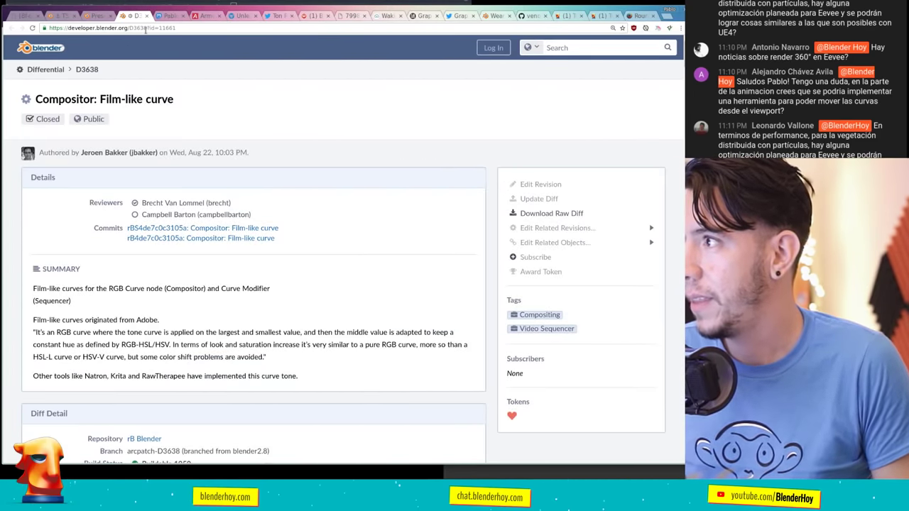
Leave the D3638 page and switch to the Blender Conference 2018 presentations list.
left_click_drag(145, 28, 131, 27)
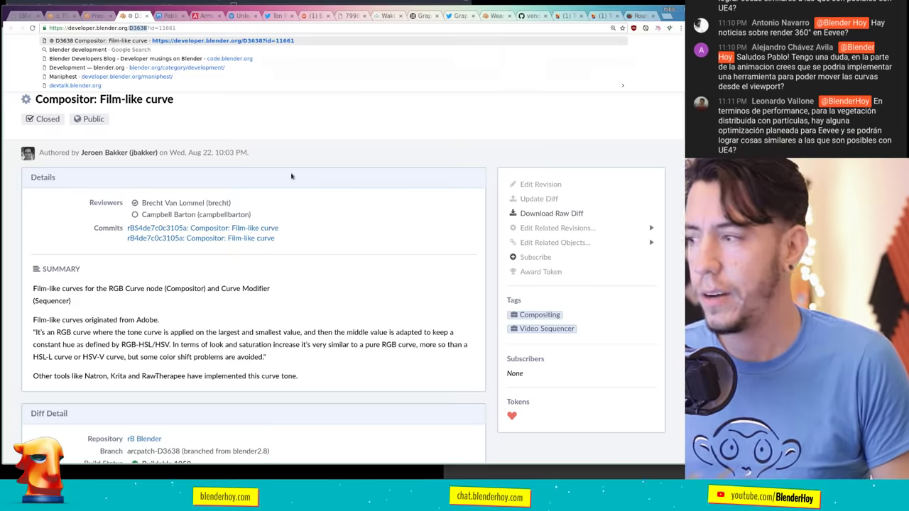
left_click(164, 127)
scroll(126, 299, "down", 1)
scroll(126, 300, "down", 1)
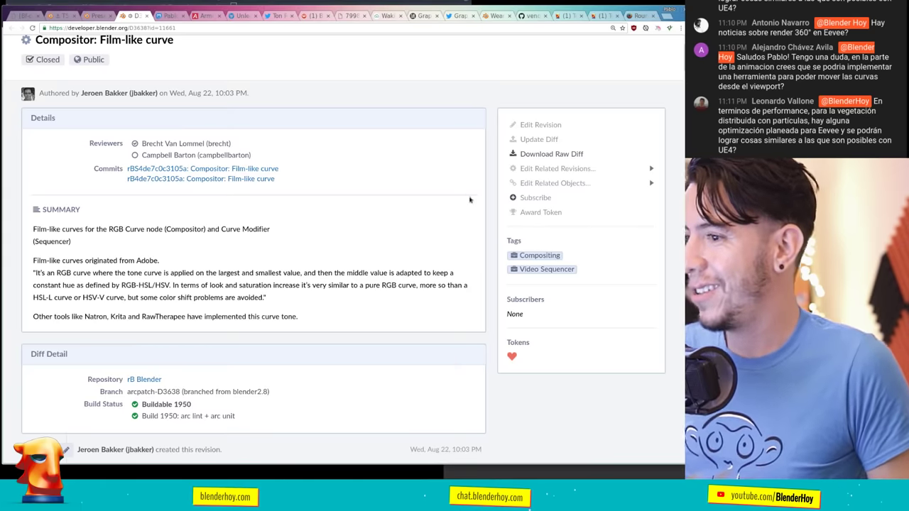
left_click(93, 14)
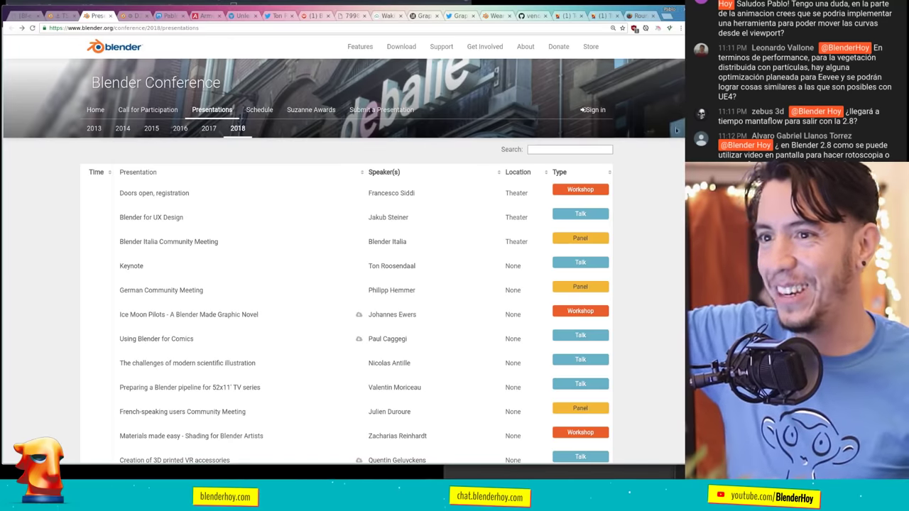
scroll(656, 167, "down", 2)
scroll(655, 167, "down", 3)
scroll(655, 166, "down", 3)
scroll(656, 167, "down", 2)
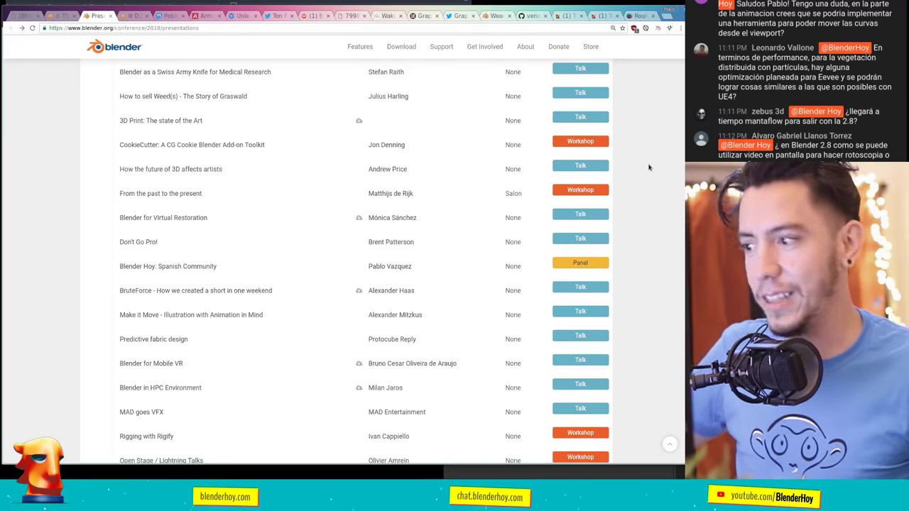
scroll(274, 258, "down", 2)
scroll(298, 271, "down", 2)
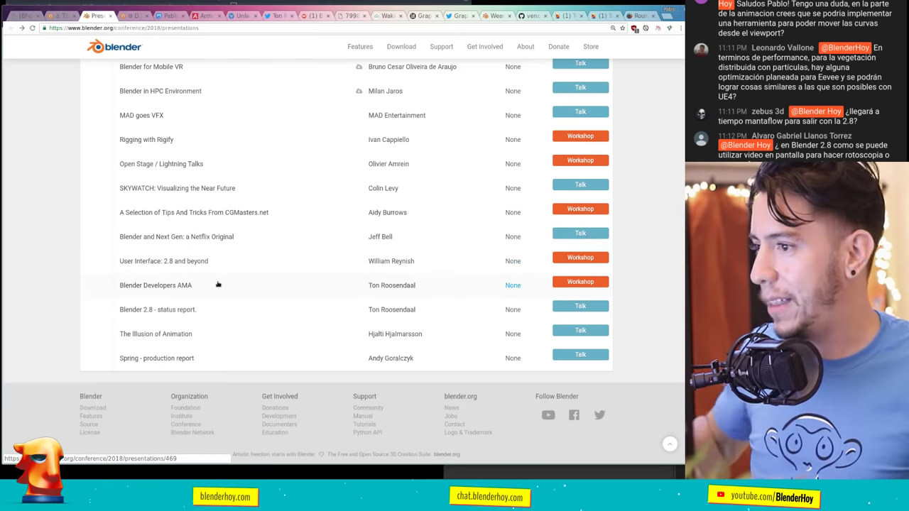
scroll(419, 348, "up", 2)
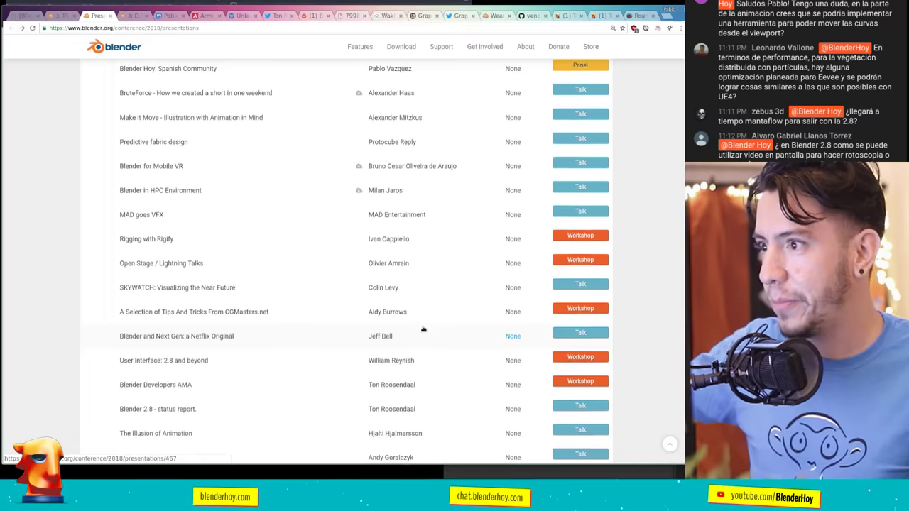
scroll(423, 324, "up", 1)
scroll(419, 284, "up", 1)
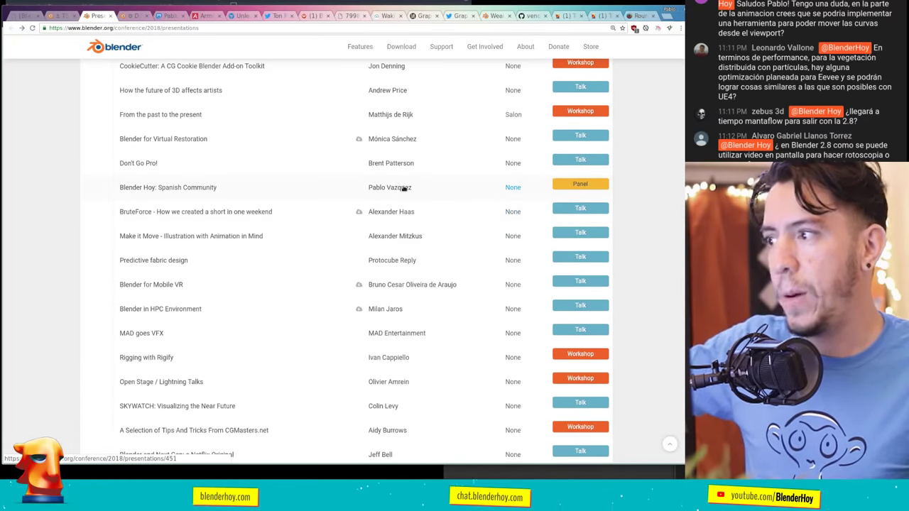
left_click(200, 192)
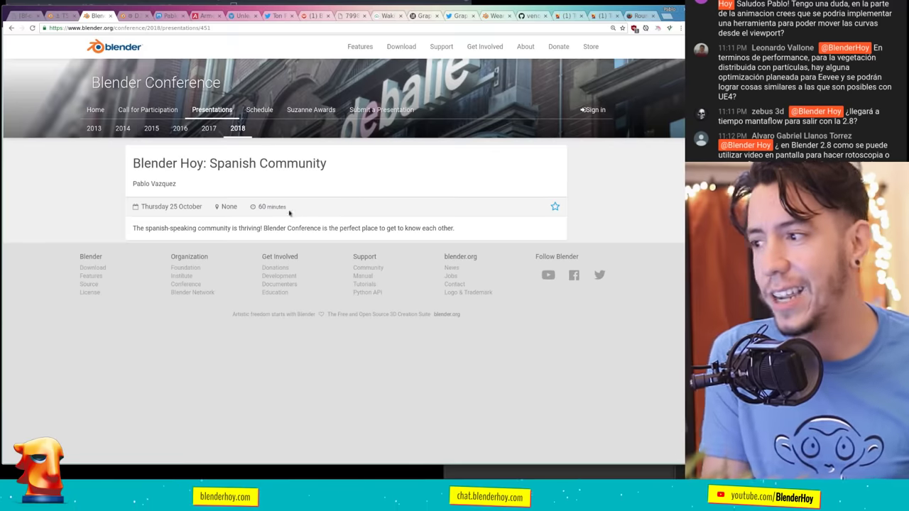
left_click(74, 15)
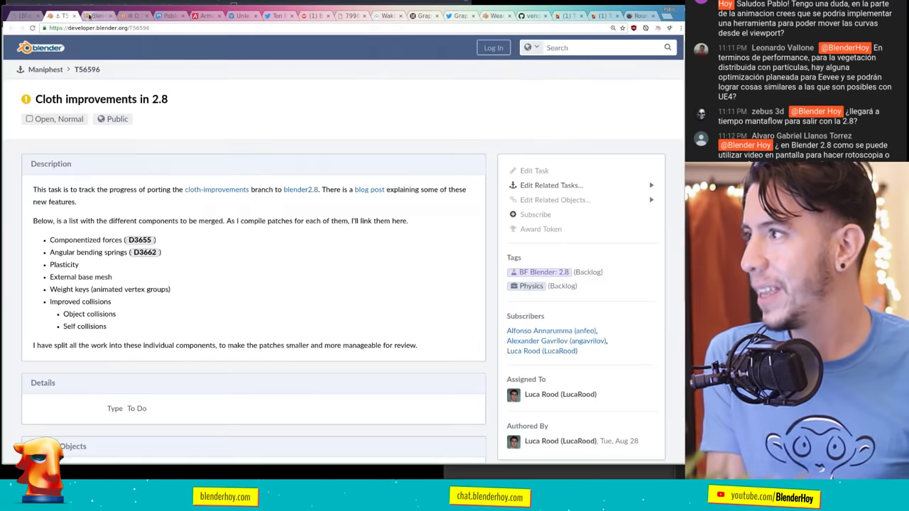
left_click(89, 15)
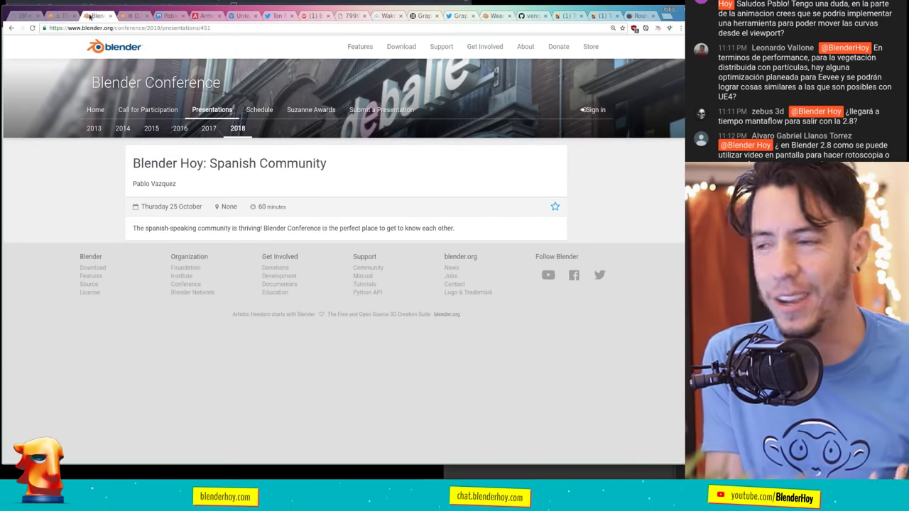
key("alt+Left")
scroll(280, 261, "up", 3)
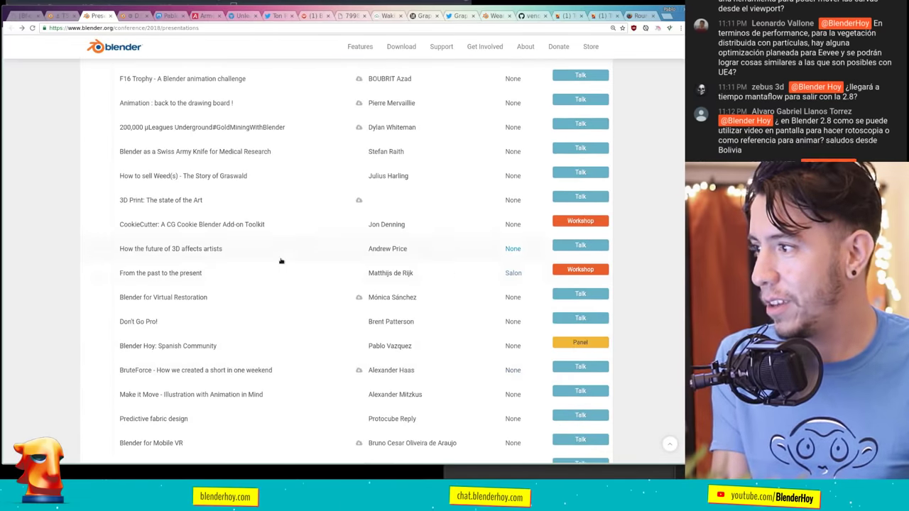
scroll(281, 262, "up", 2)
scroll(220, 220, "up", 4)
scroll(215, 214, "up", 1)
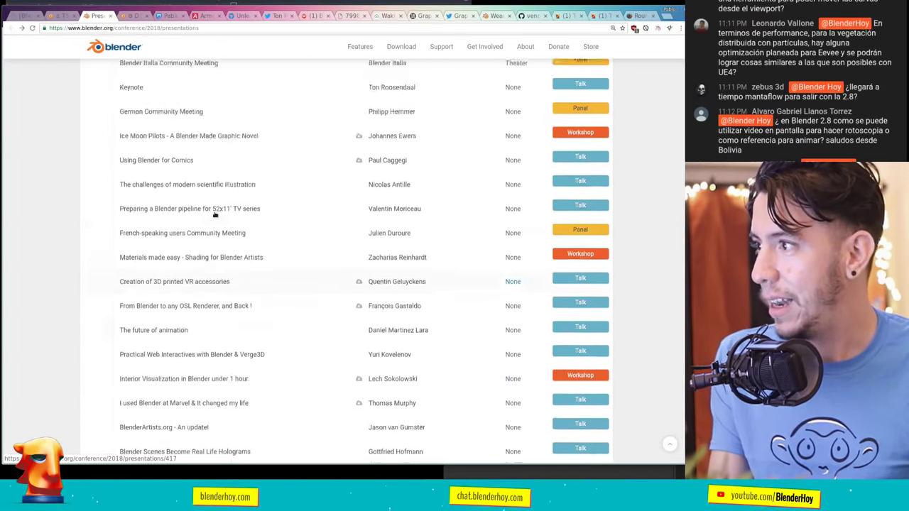
scroll(209, 209, "up", 2)
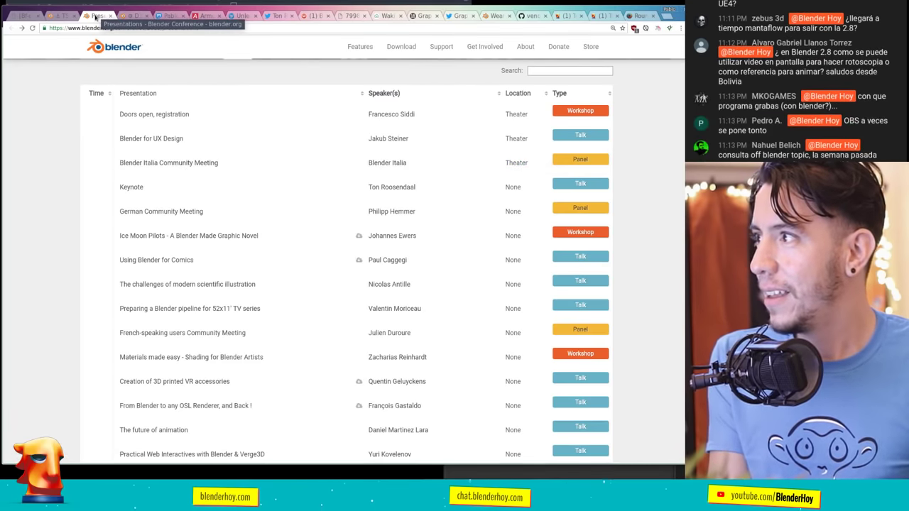
Close the Presentations, Cloth task and Film-like curve tabs, keeping the meeting notes open.
middle_click(95, 16)
left_click(62, 16)
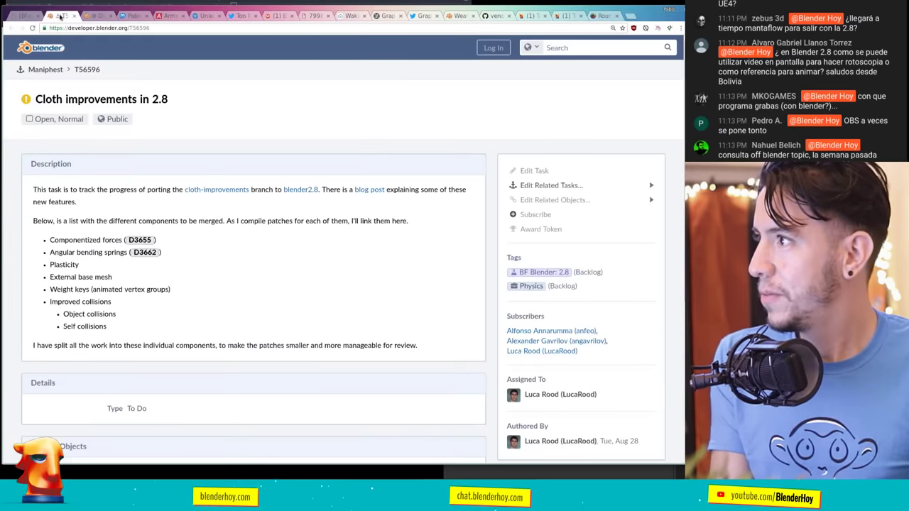
middle_click(59, 14)
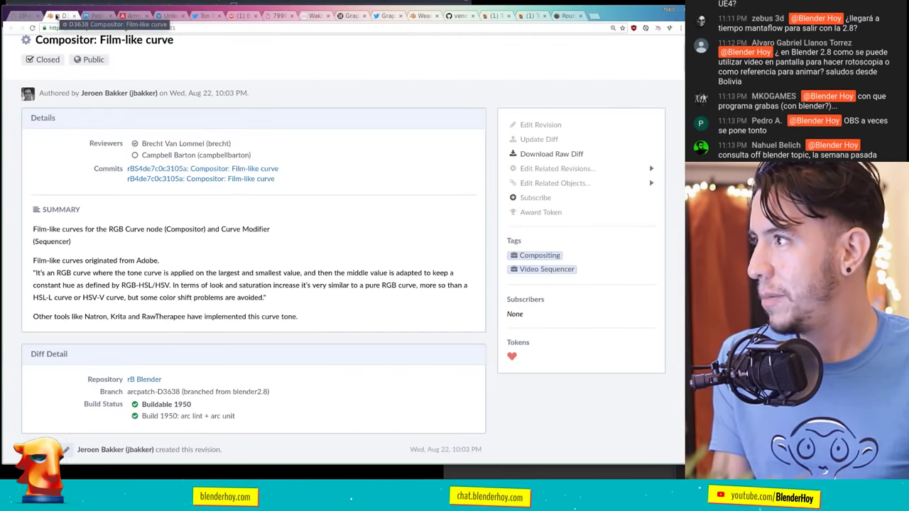
left_click(37, 14)
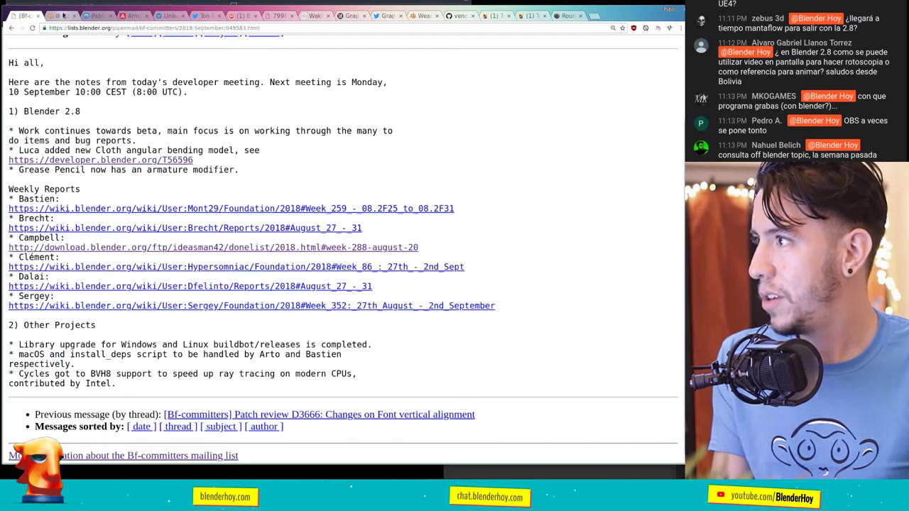
middle_click(63, 15)
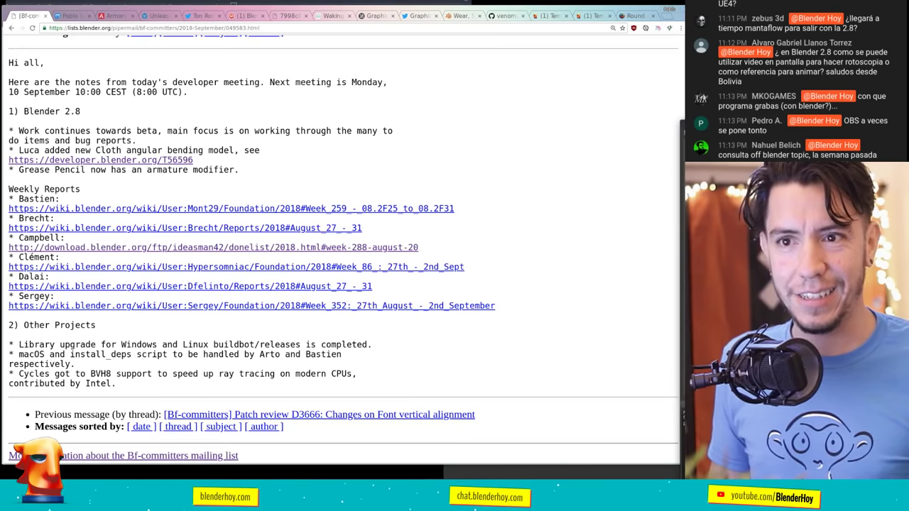
left_click(571, 182)
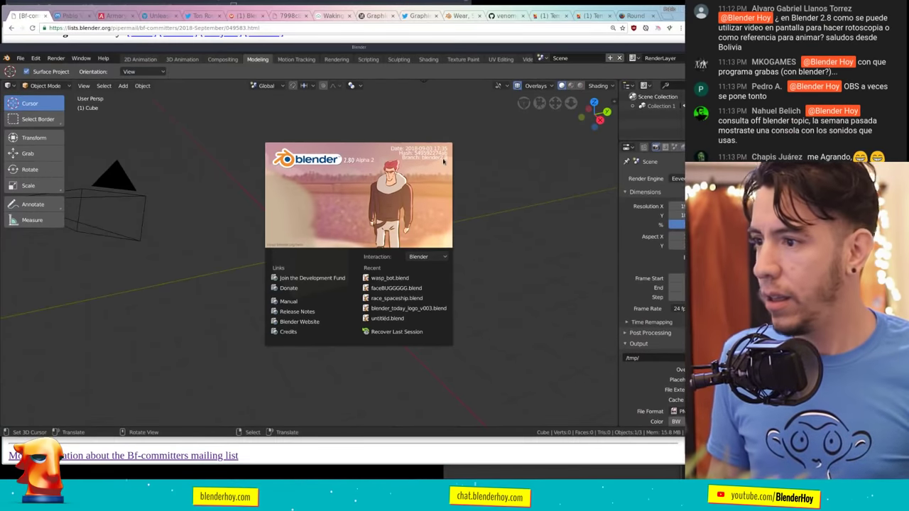
Dismiss the splash, widen the outliner column, and save user settings from Interface preferences.
left_click(420, 172)
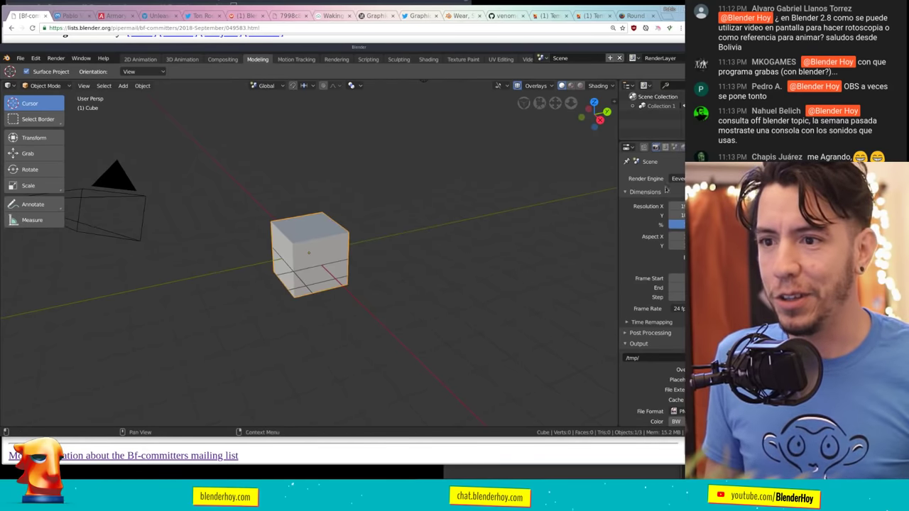
left_click_drag(619, 213, 595, 213)
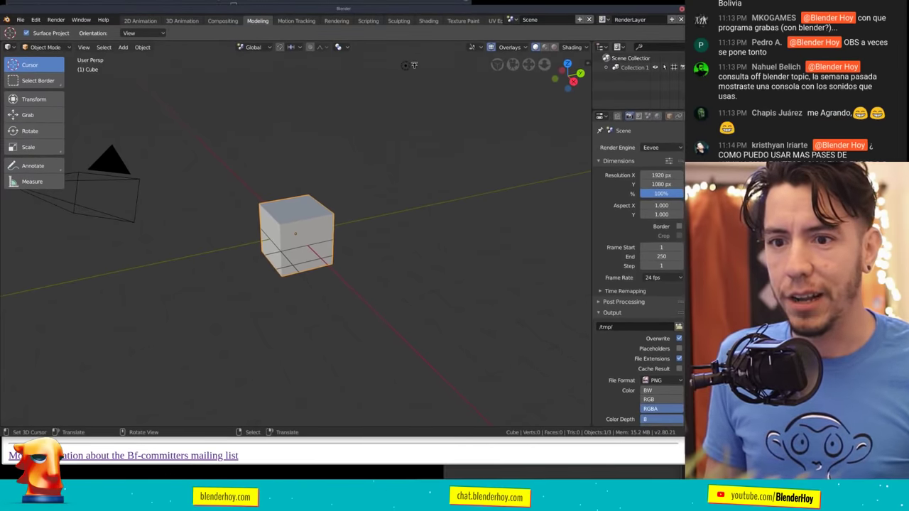
right_click(234, 105)
left_click(161, 171)
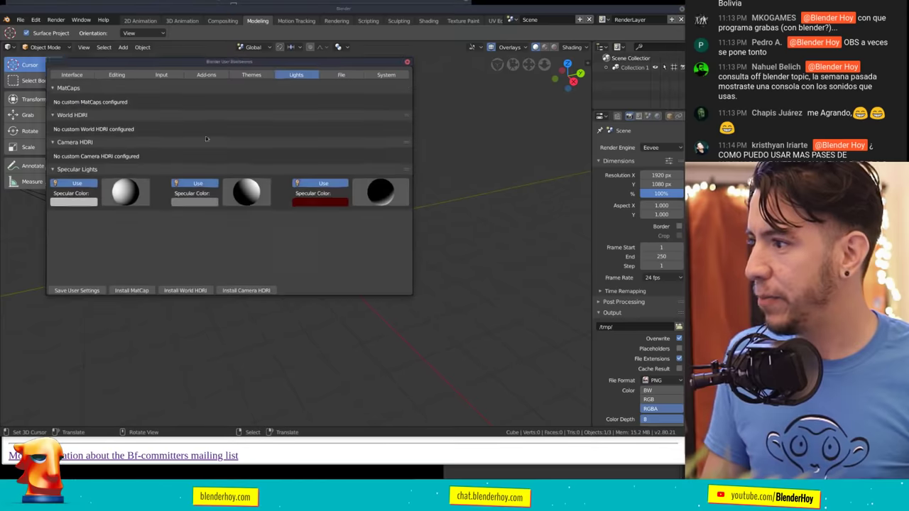
left_click(71, 70)
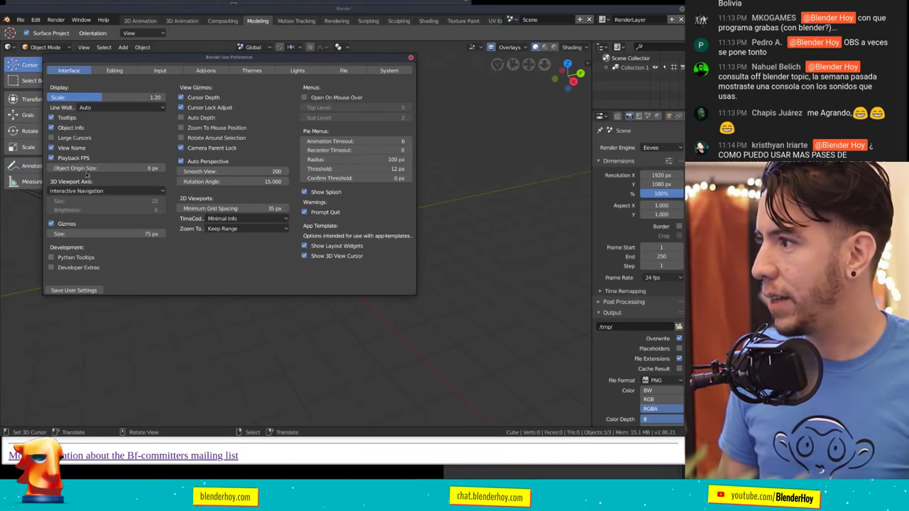
left_click(63, 290)
left_click(411, 57)
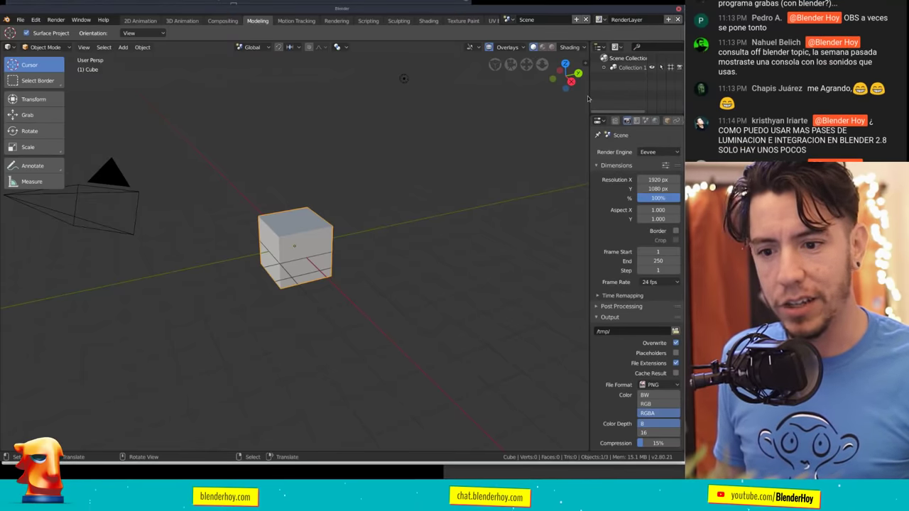
Add Collection 2 and move the lamp into it.
left_click_drag(589, 95, 507, 86)
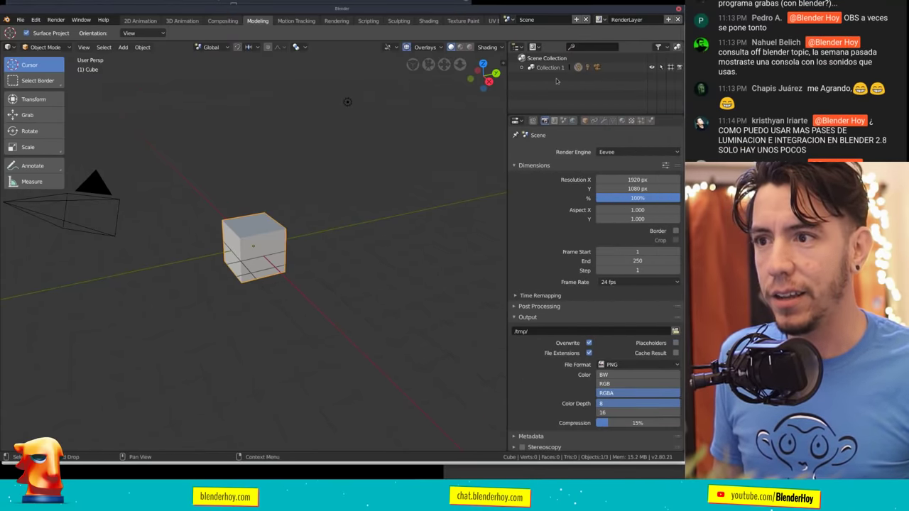
left_click(546, 58)
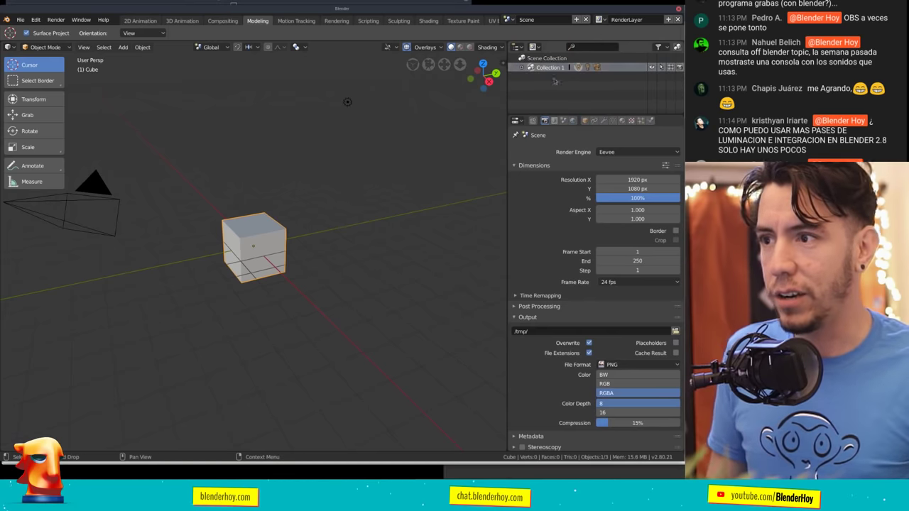
key("c")
key("Escape")
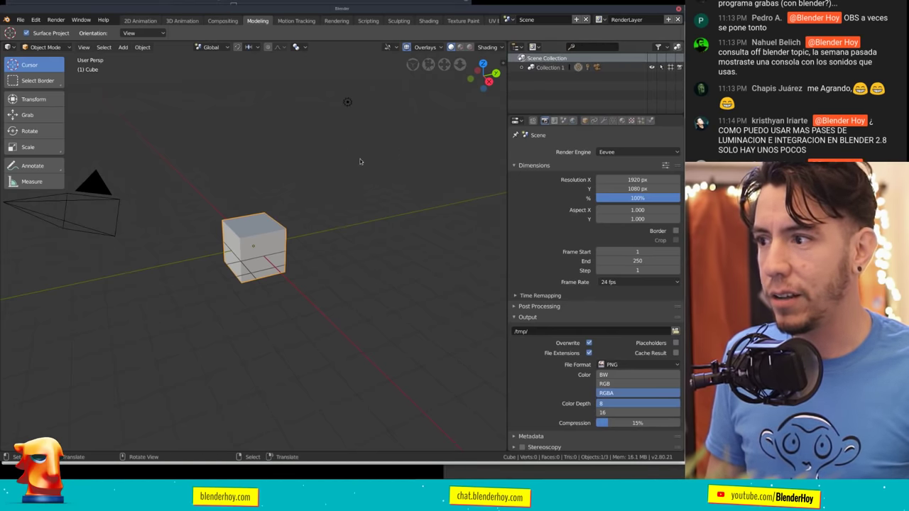
key("c")
left_click(549, 76)
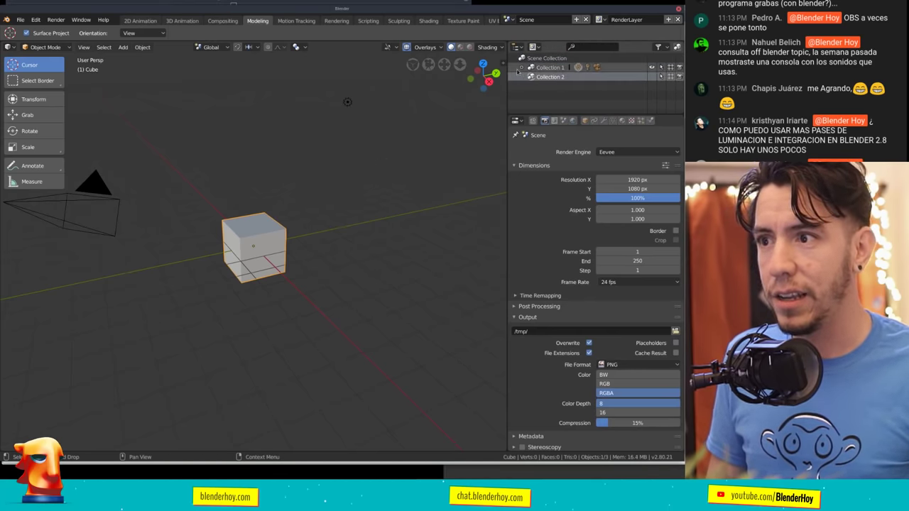
left_click(347, 101)
key("m")
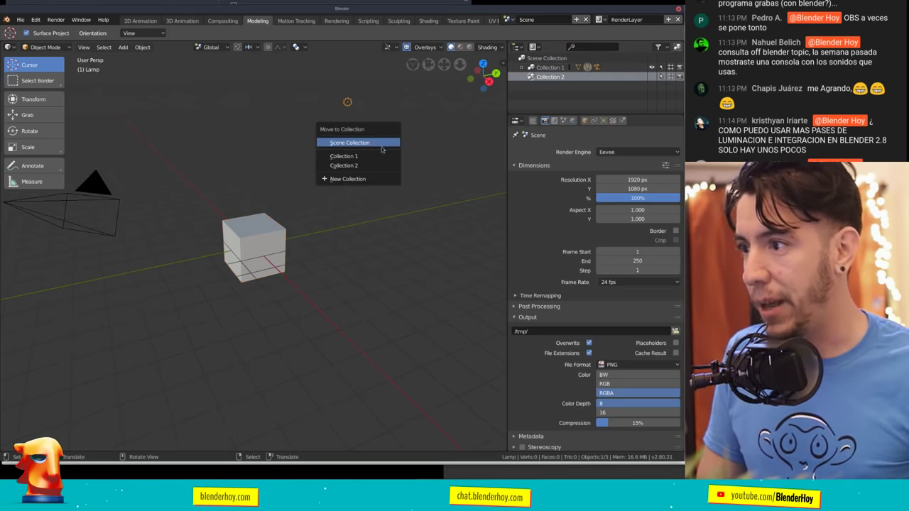
left_click(362, 165)
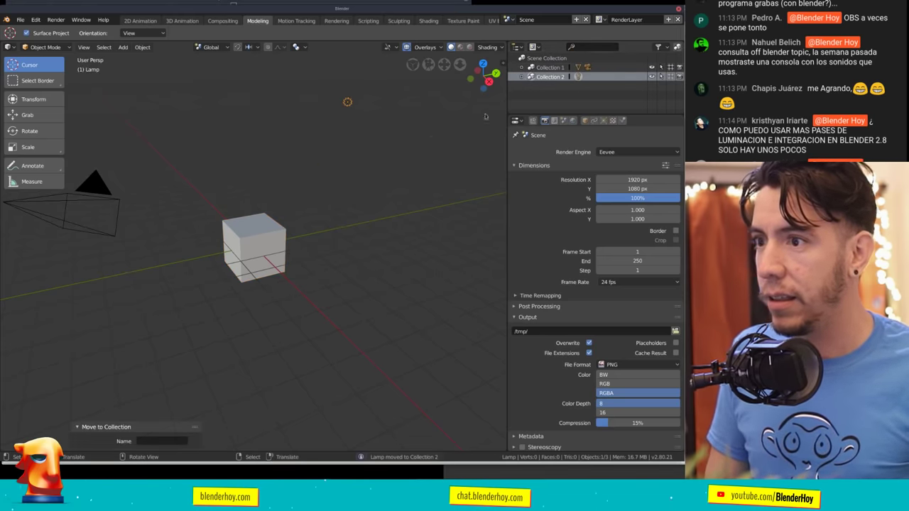
Add Collection 3 and drag Collections 1 and 2 inside it.
left_click(522, 66)
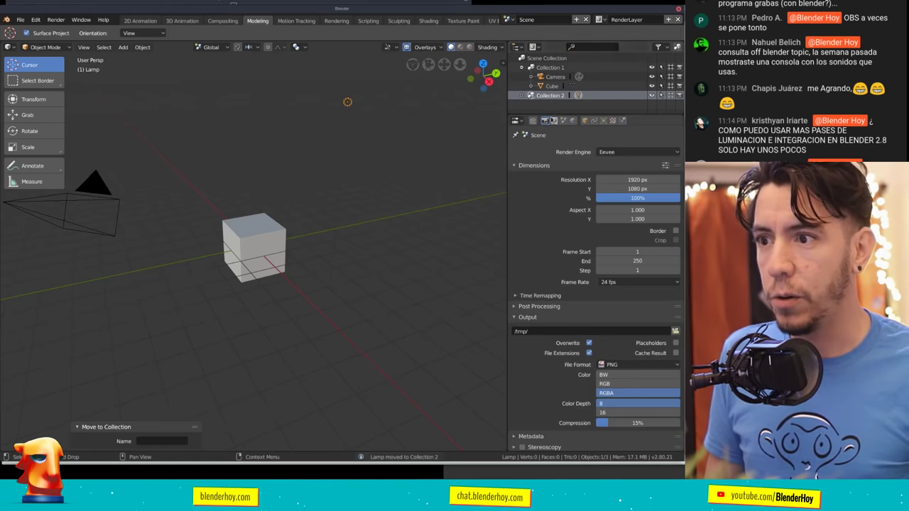
left_click_drag(551, 114, 551, 209)
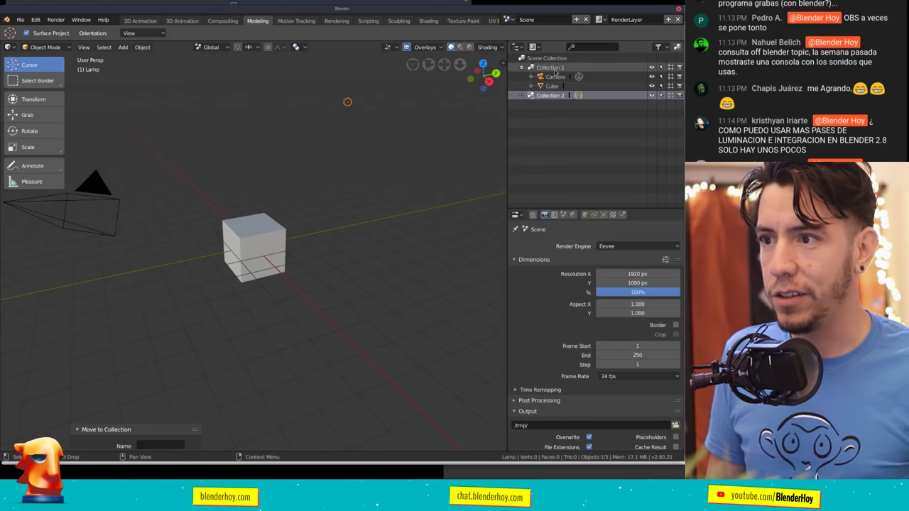
left_click(547, 58)
key("c")
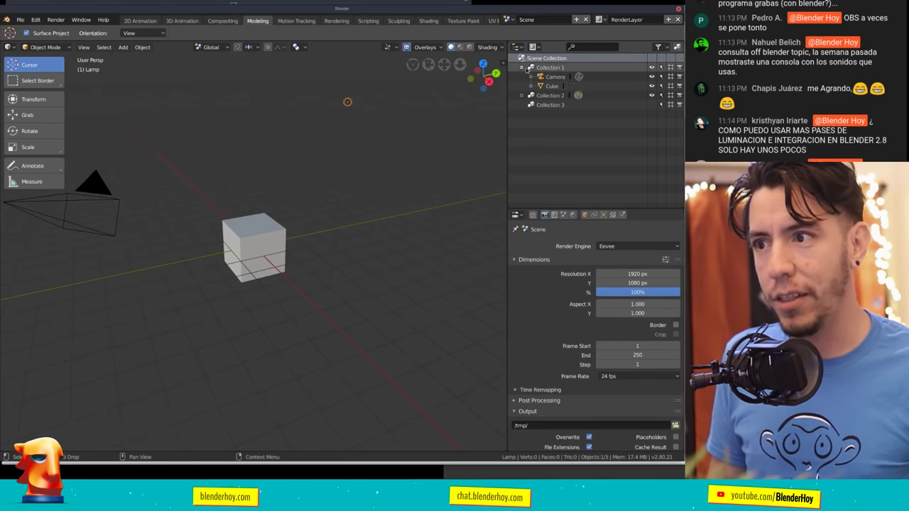
left_click(522, 67)
left_click(548, 67)
left_click(540, 77, "ctrl")
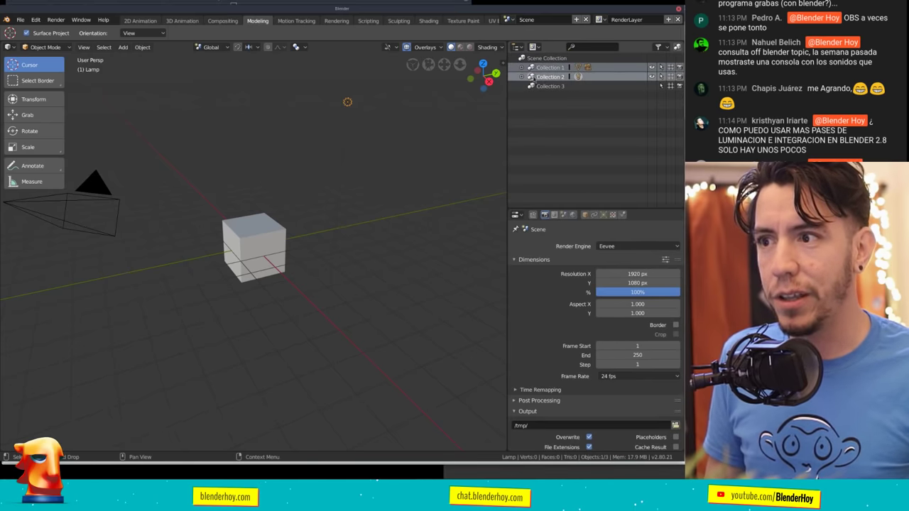
left_click_drag(530, 76, 550, 87)
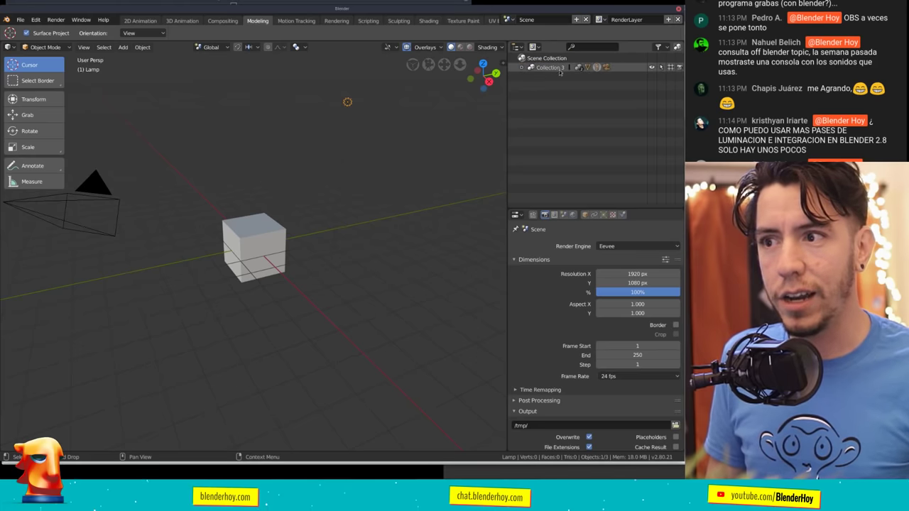
Expand the collections and move the Camera and Cube into Collection 2.
left_click(521, 67)
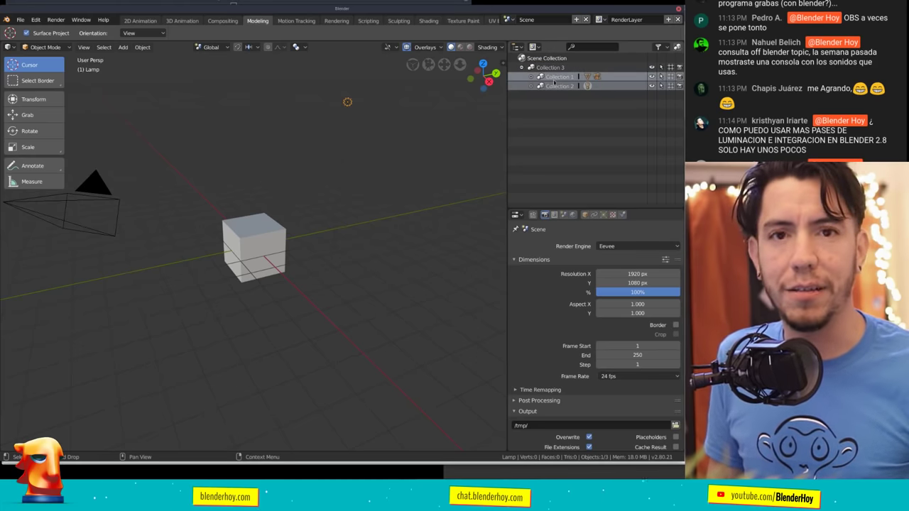
left_click(558, 86)
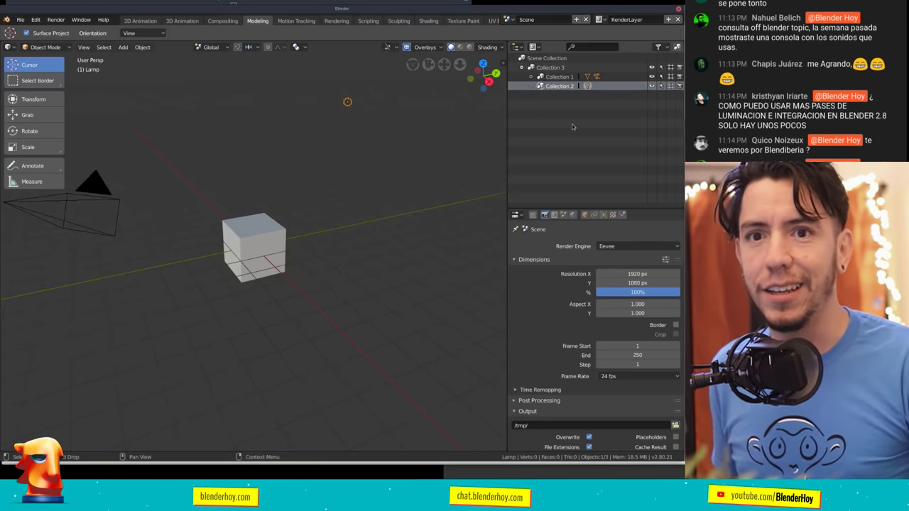
left_click(530, 86)
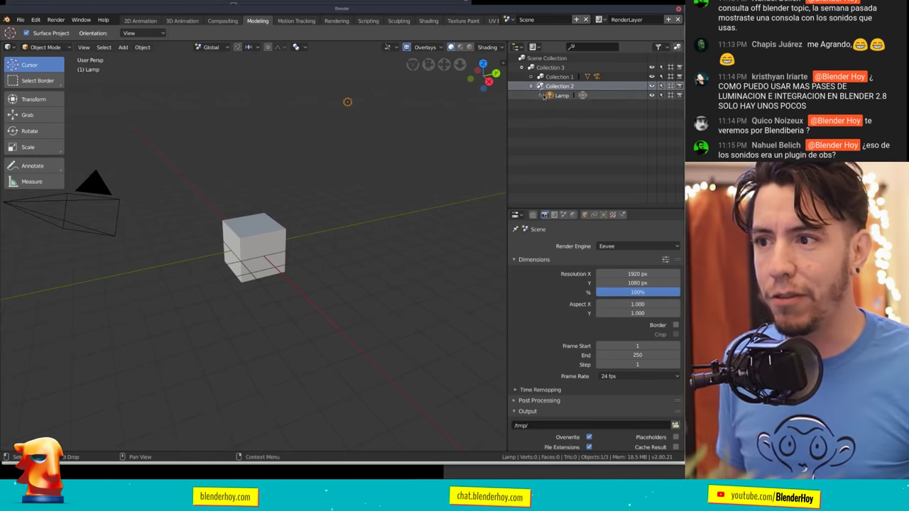
left_click(531, 77)
left_click(564, 86)
left_click(557, 95, "ctrl")
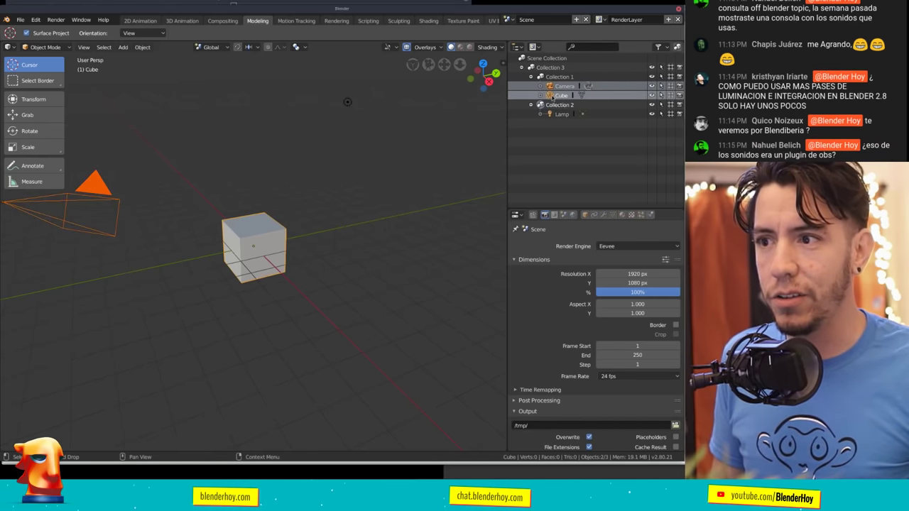
left_click_drag(552, 98, 558, 122)
left_click_drag(561, 107, 558, 78)
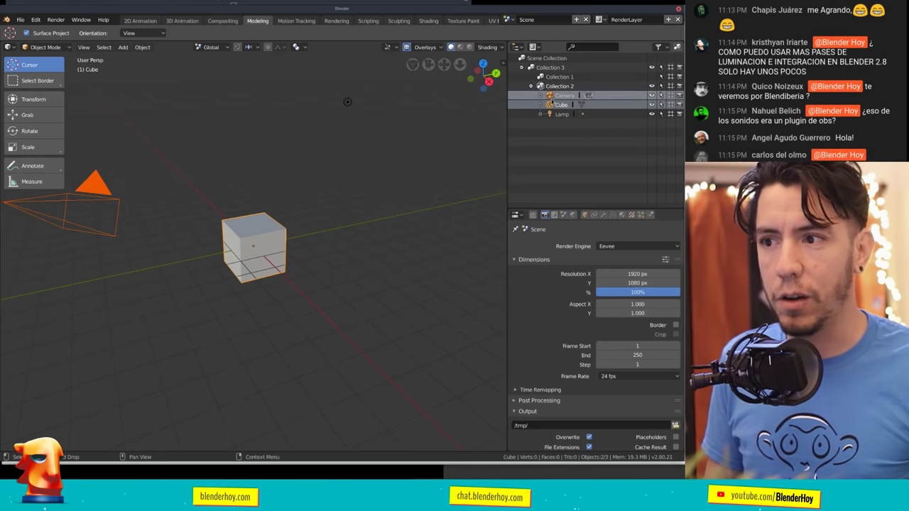
Select the Camera and Lamp and move them directly under Collection 3.
left_click(559, 104)
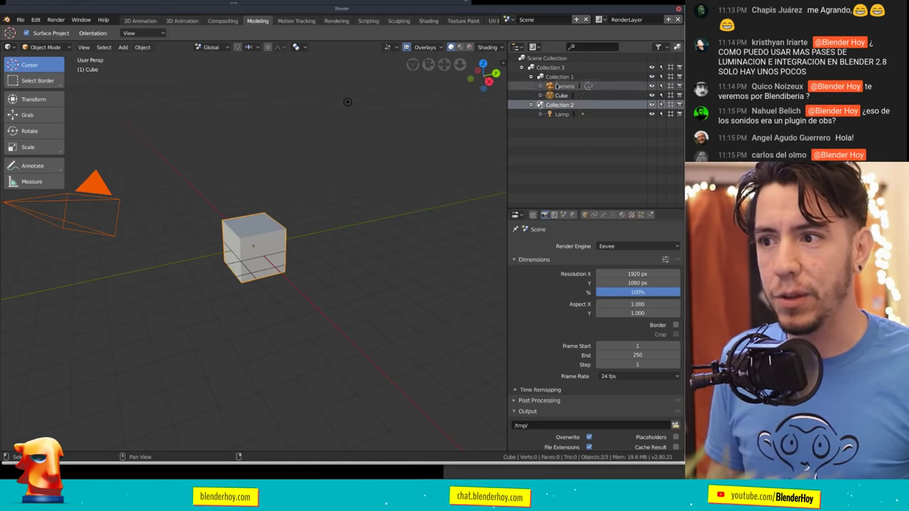
left_click(559, 77, "ctrl")
left_click(563, 85)
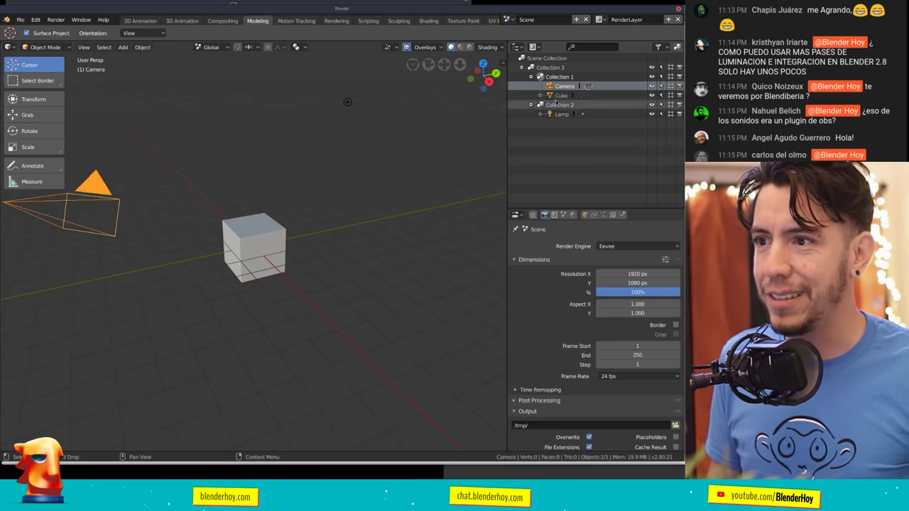
left_click(559, 112)
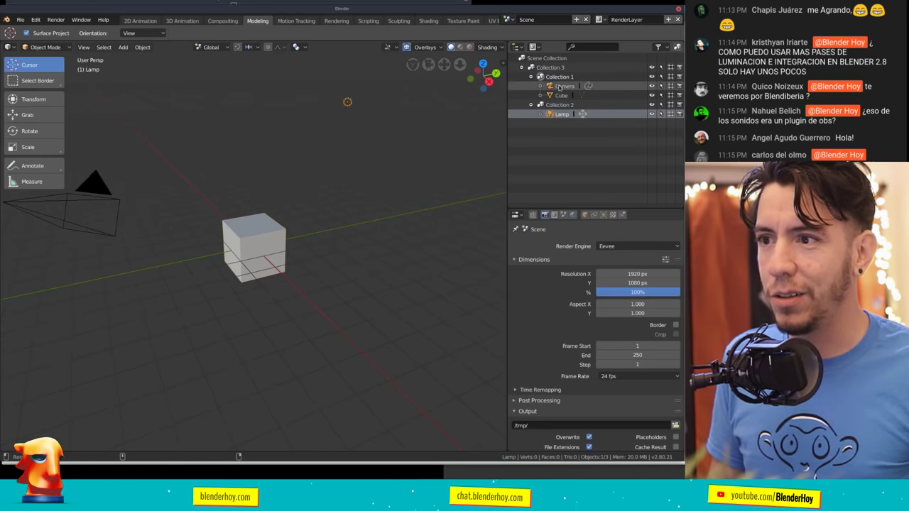
double_click(558, 86)
key("Escape")
left_click(565, 86)
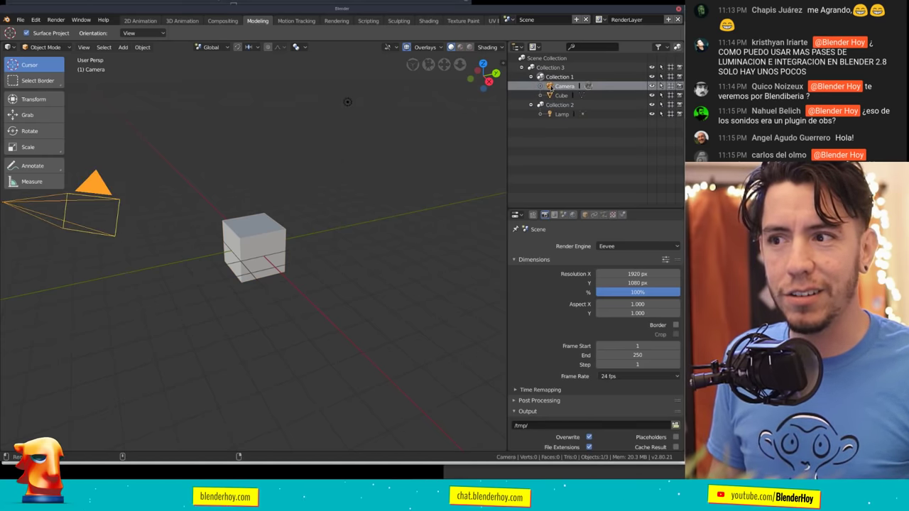
left_click(559, 114, "ctrl")
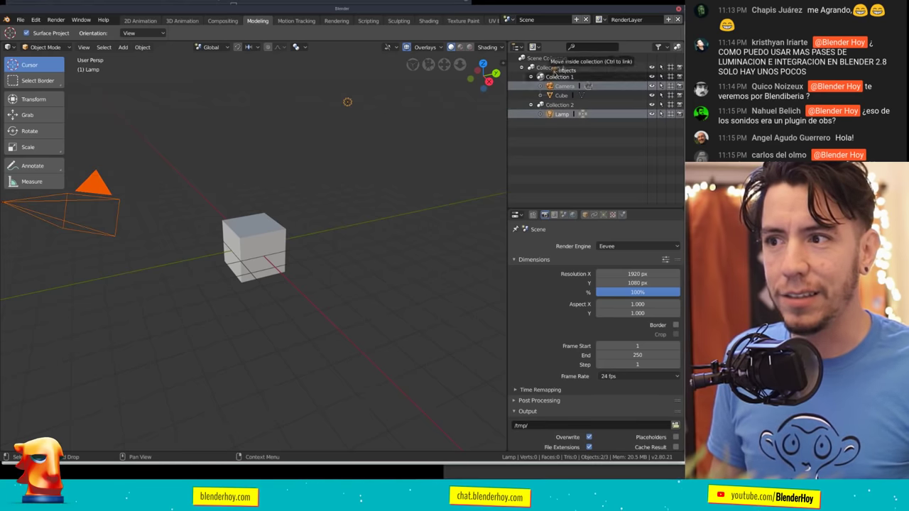
left_click_drag(550, 117, 554, 68)
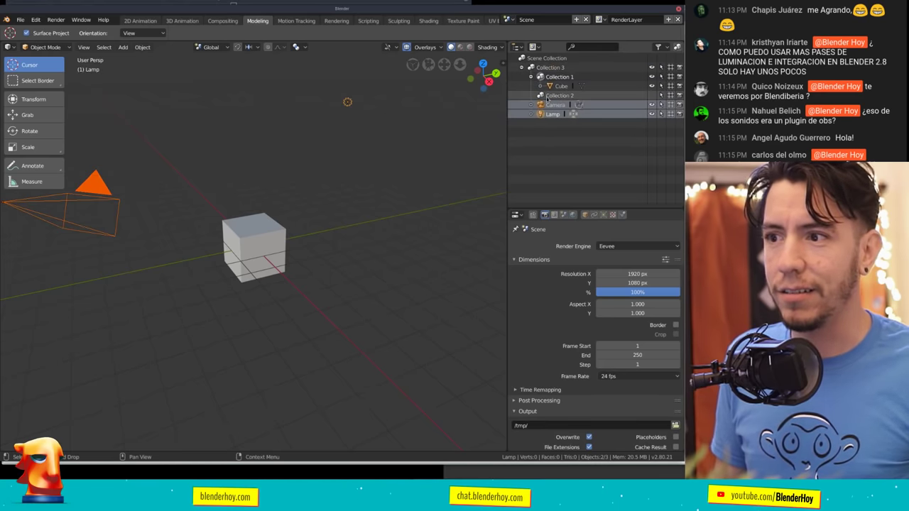
Collapse the collections and reload the default startup scene with Ctrl+N, confirming.
left_click(558, 104)
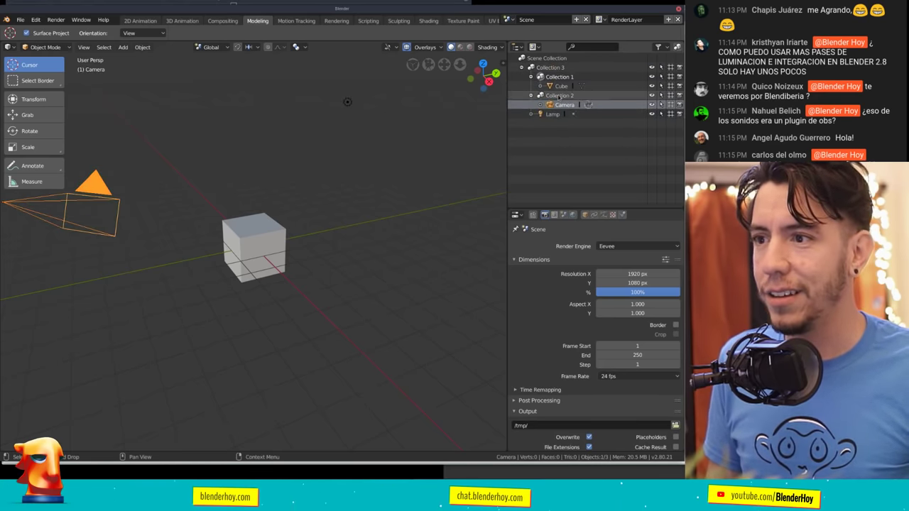
left_click(531, 95)
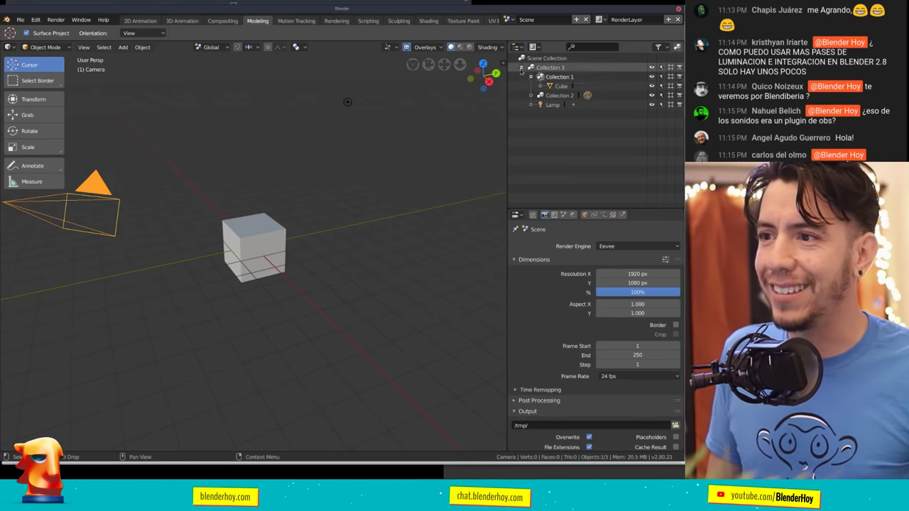
left_click(522, 68)
left_click(522, 67)
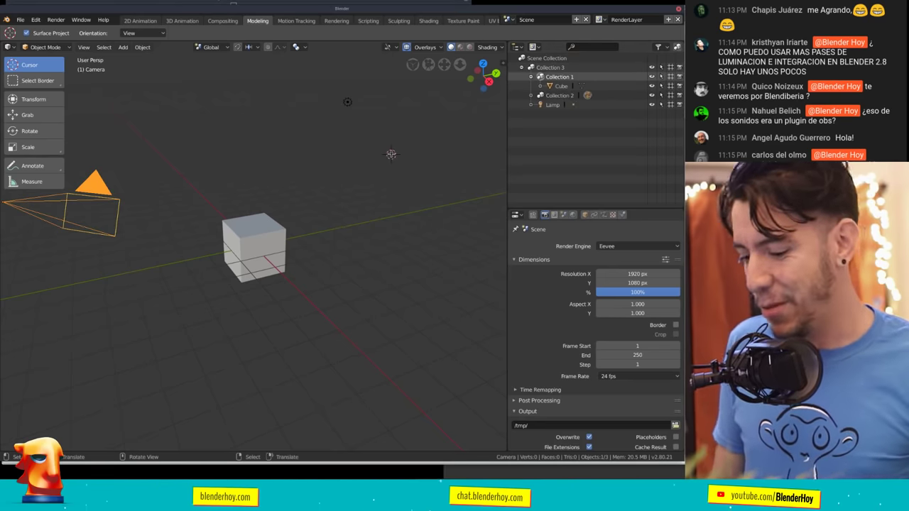
key("ctrl+n")
left_click(391, 154)
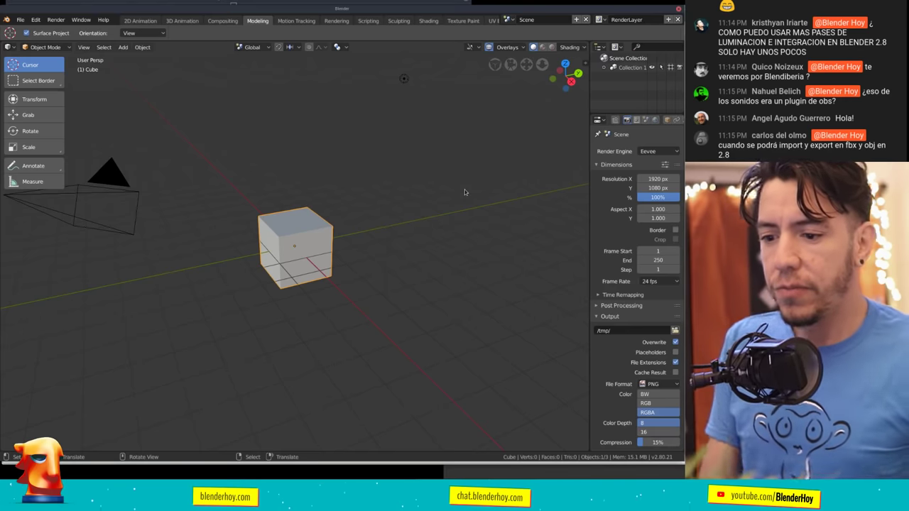
Delete the default cube and add a Suzanne monkey head at the world origin.
key("Tab")
key("Tab")
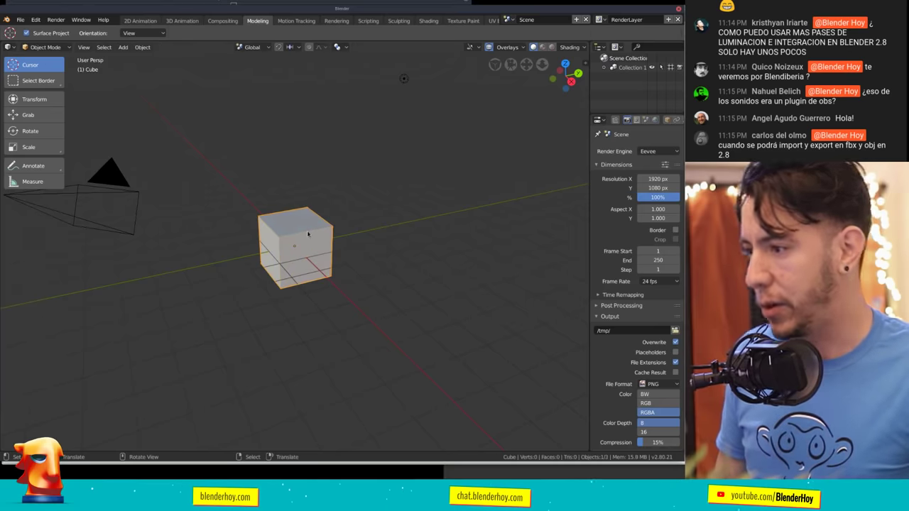
key("Delete")
key("shift+a")
left_click(358, 320)
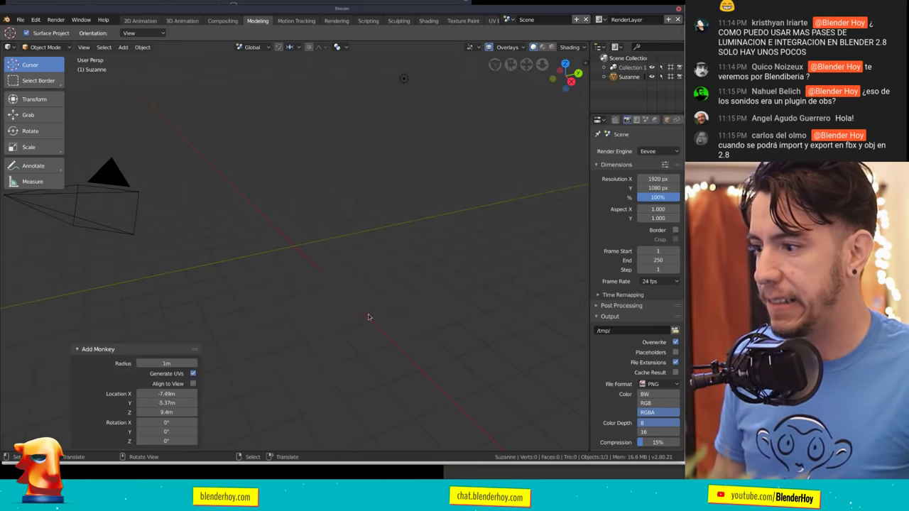
key("alt+g")
scroll(280, 245, "up", 3)
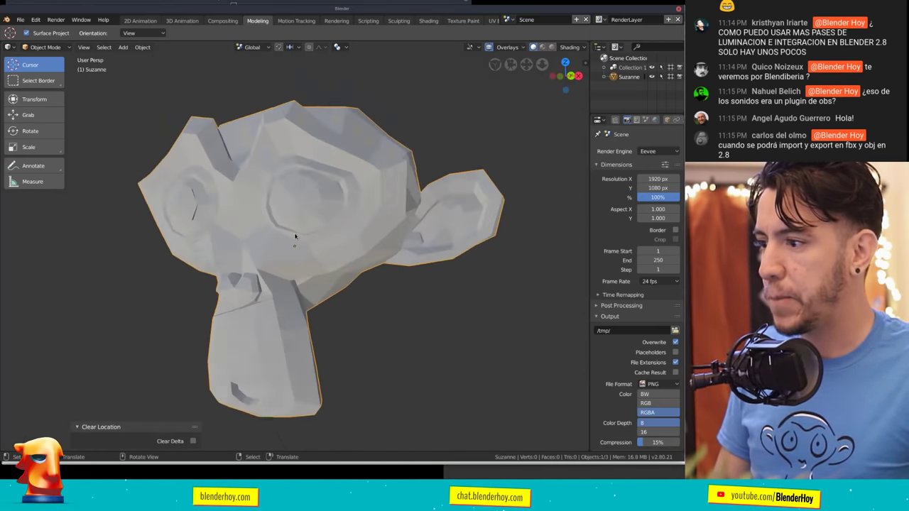
Enter Edit Mode on Suzanne with nothing selected, then switch to the Blender 2.79 window.
key("Tab")
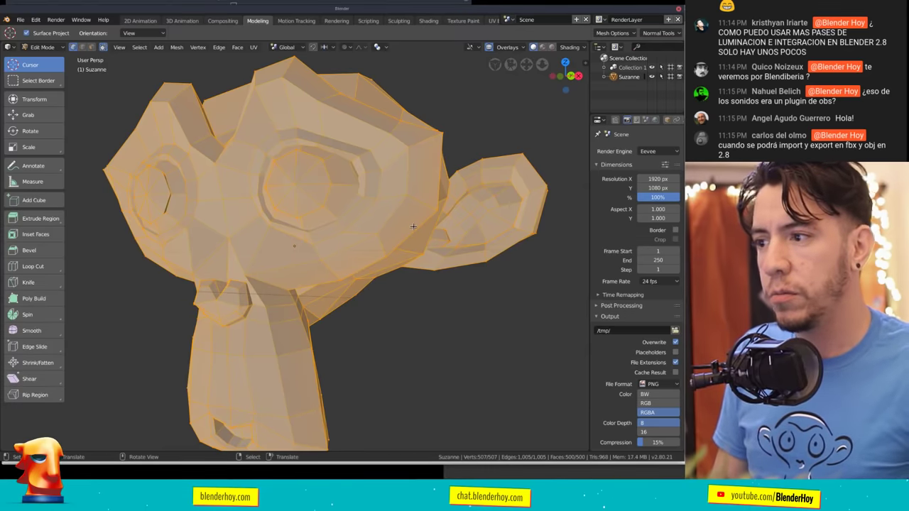
key("alt+a")
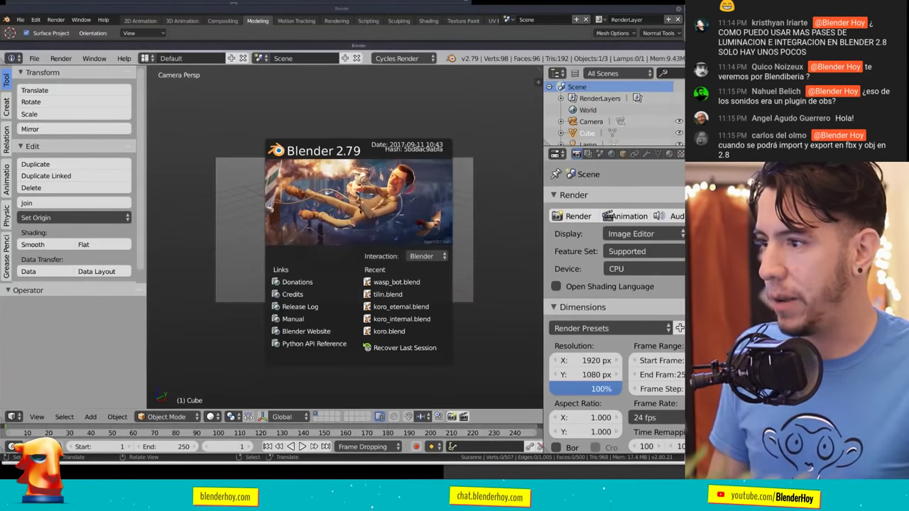
left_click(333, 252)
Cancel deleting the 2.79 cube, enter its Edit Mode, and orbit and zoom around it.
key("x")
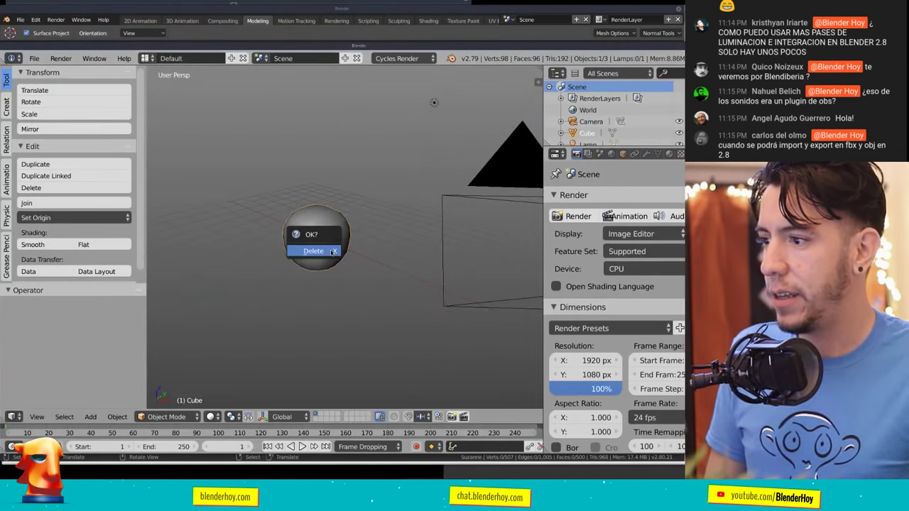
key("Tab")
scroll(355, 245, "up", 4)
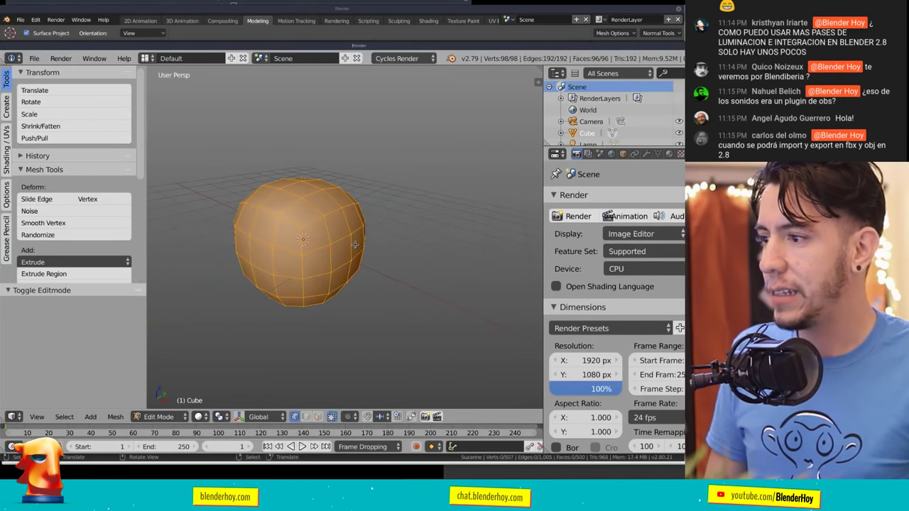
scroll(355, 245, "up", 5)
scroll(355, 245, "down", 4)
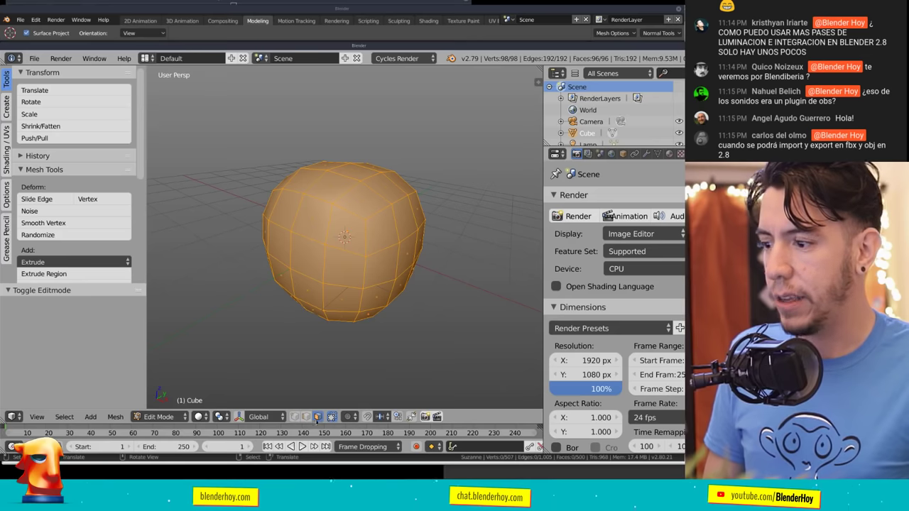
middle_click_drag(315, 398, 344, 245)
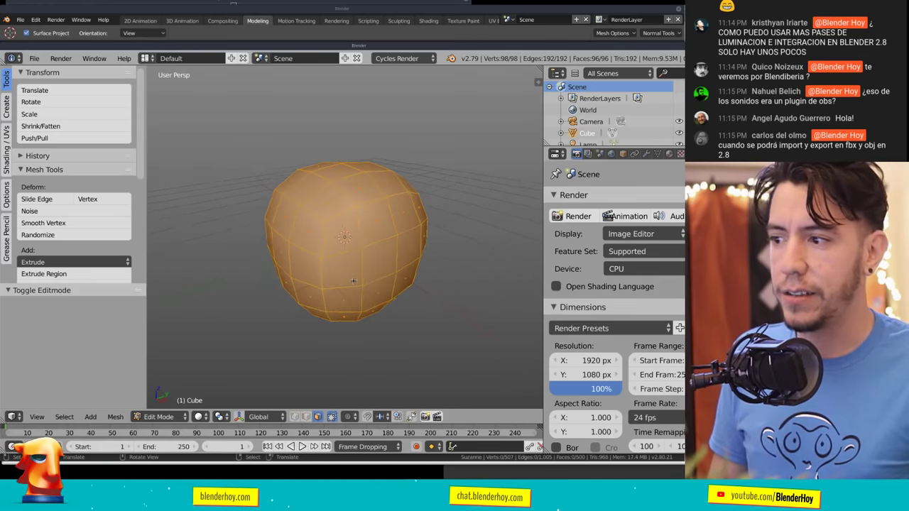
scroll(344, 245, "up", 1)
Toggle the cube's mesh selection, briefly play and stop the animation, and pick a top face.
key("a")
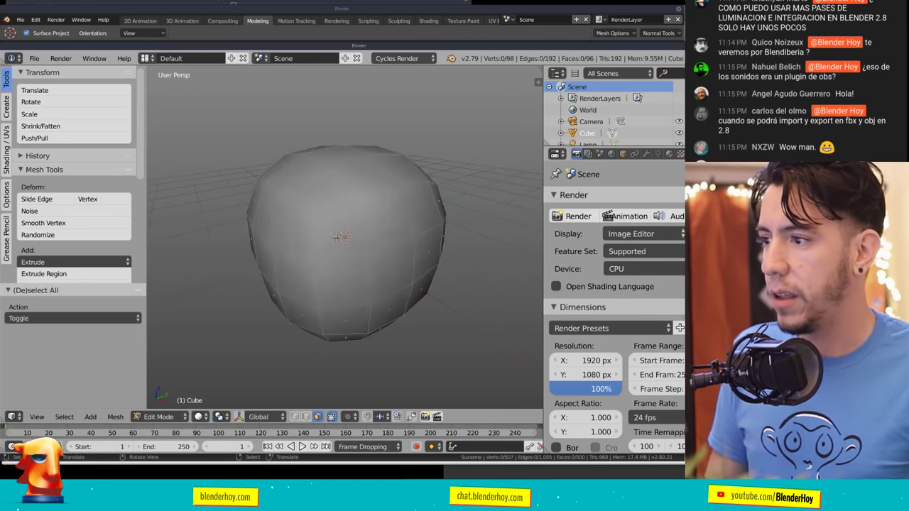
middle_click_drag(351, 246, 349, 244)
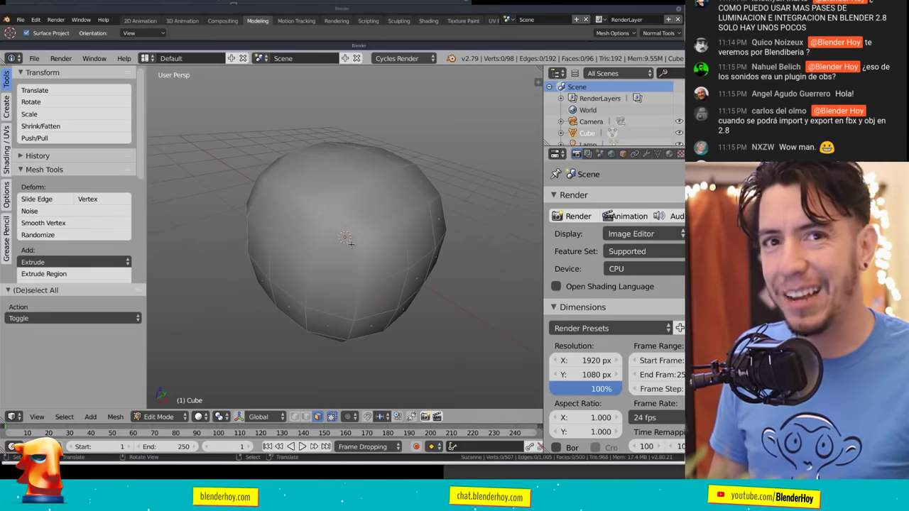
key("a")
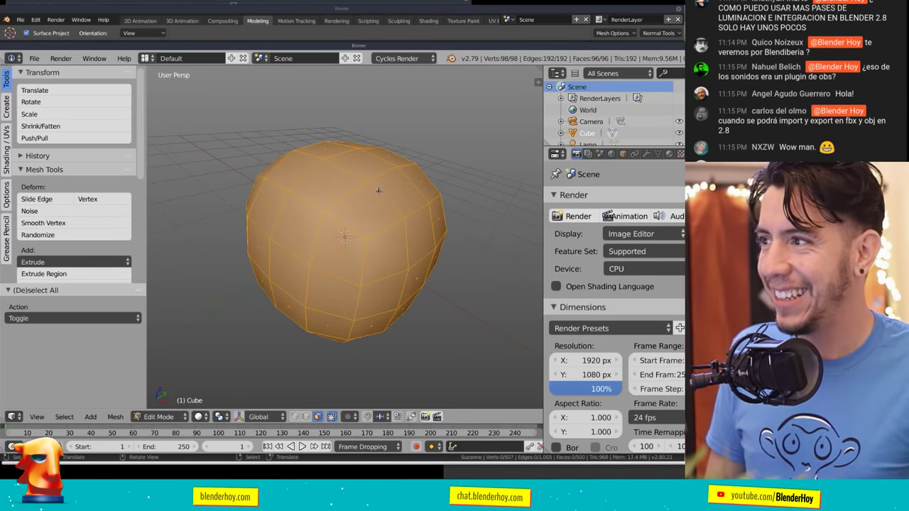
key("alt+a")
key("Escape")
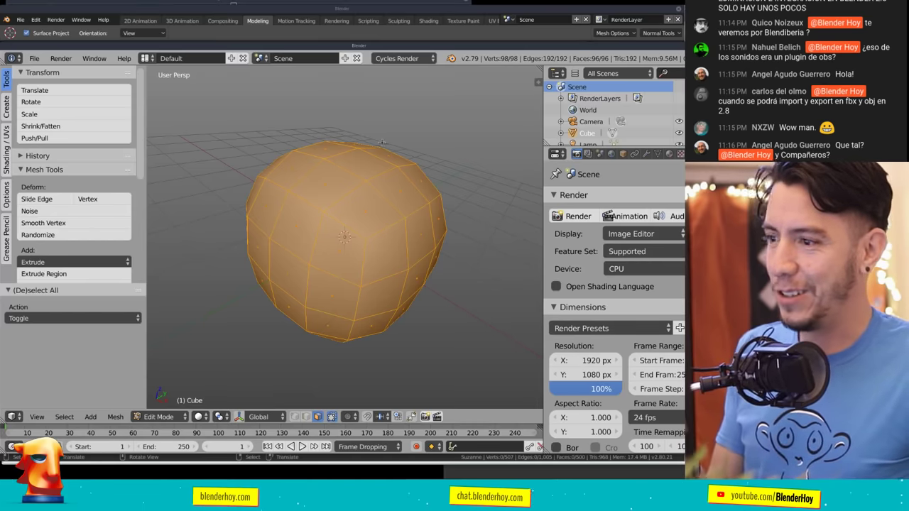
right_click(403, 202)
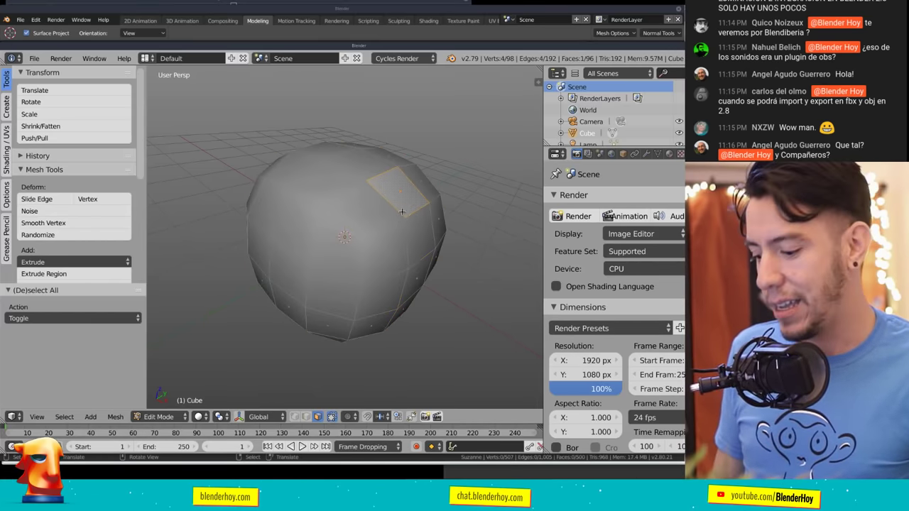
key("a")
key("a")
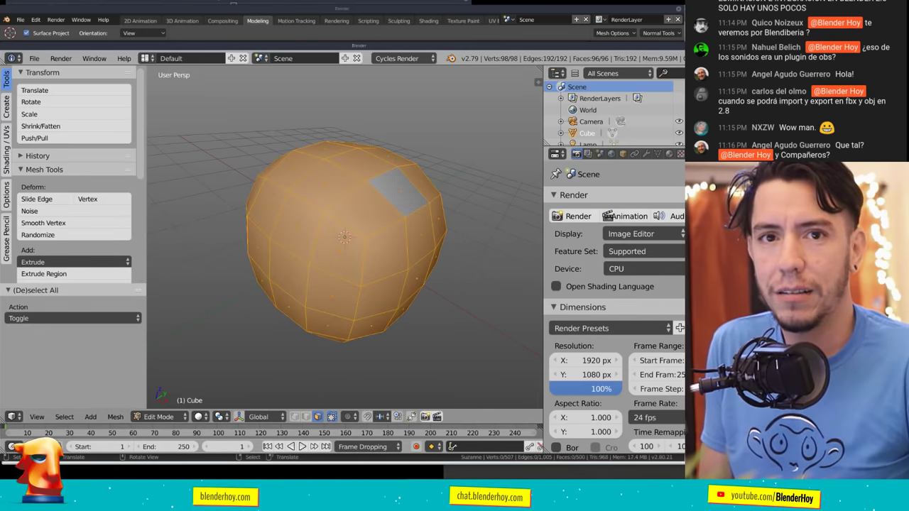
key("Tab")
key("Tab")
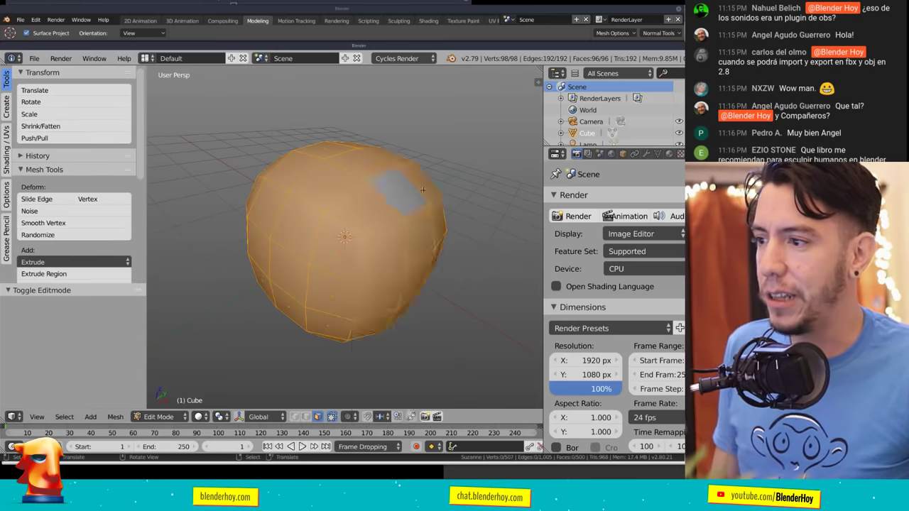
Apply Subdivide Smooth to the whole cube mesh, rounding it into a 384-face blob.
key("w")
left_click(425, 193)
scroll(441, 202, "down", 6)
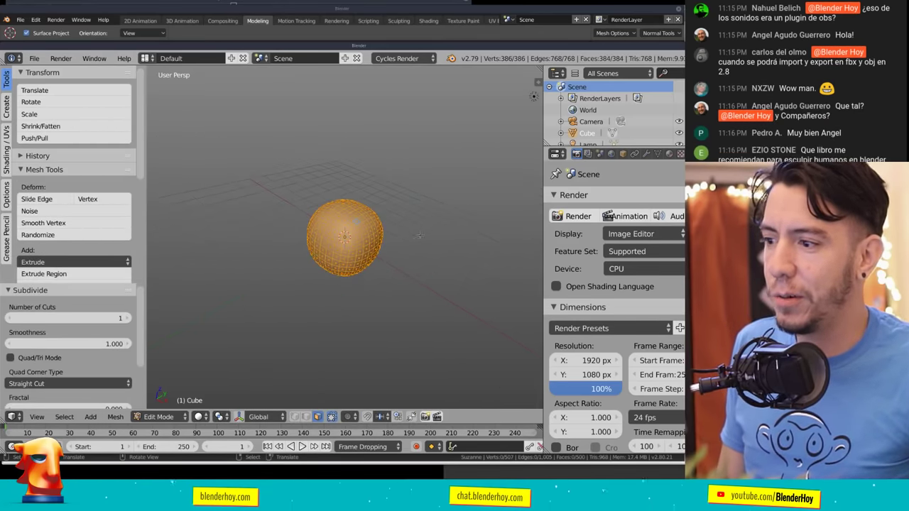
scroll(400, 245, "down", 3)
key("a")
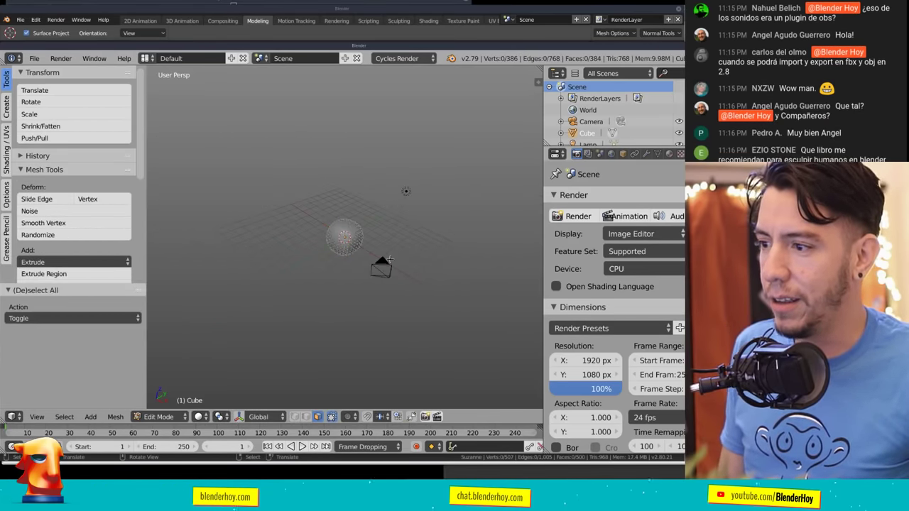
key("a")
scroll(390, 260, "up", 2)
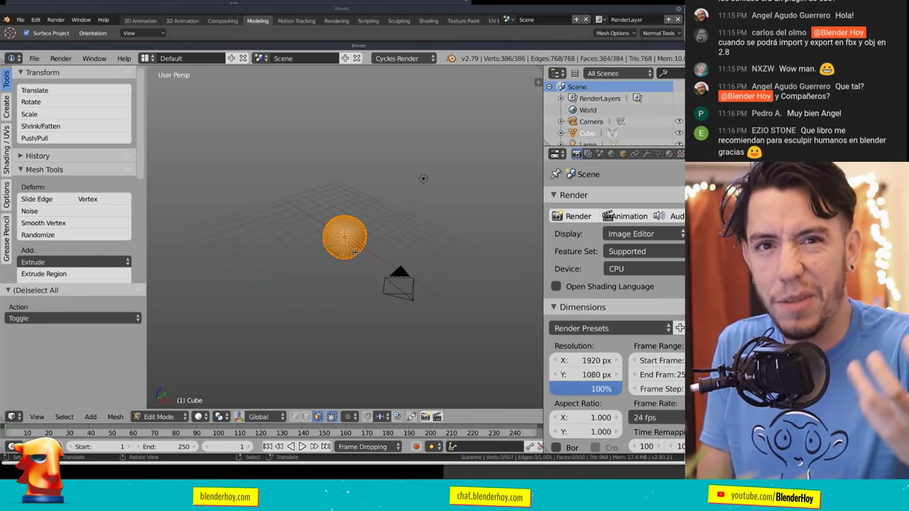
scroll(389, 235, "up", 5)
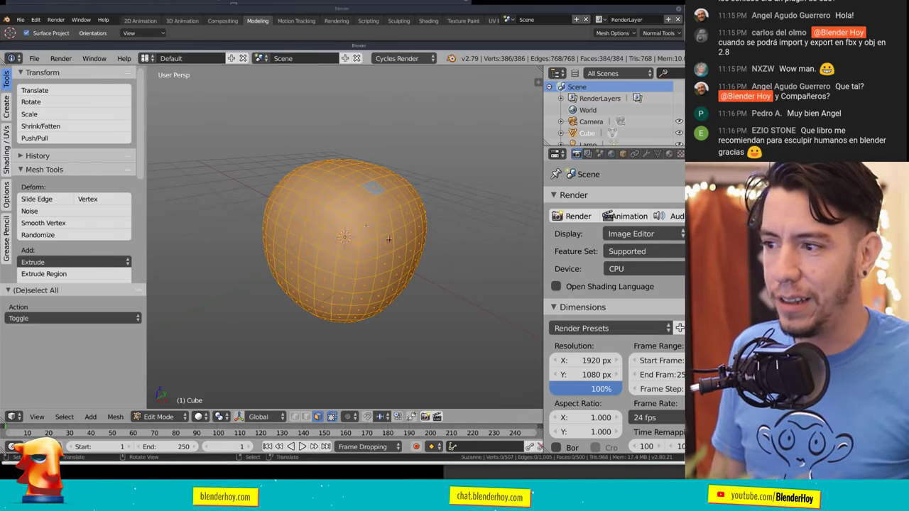
right_click(375, 207)
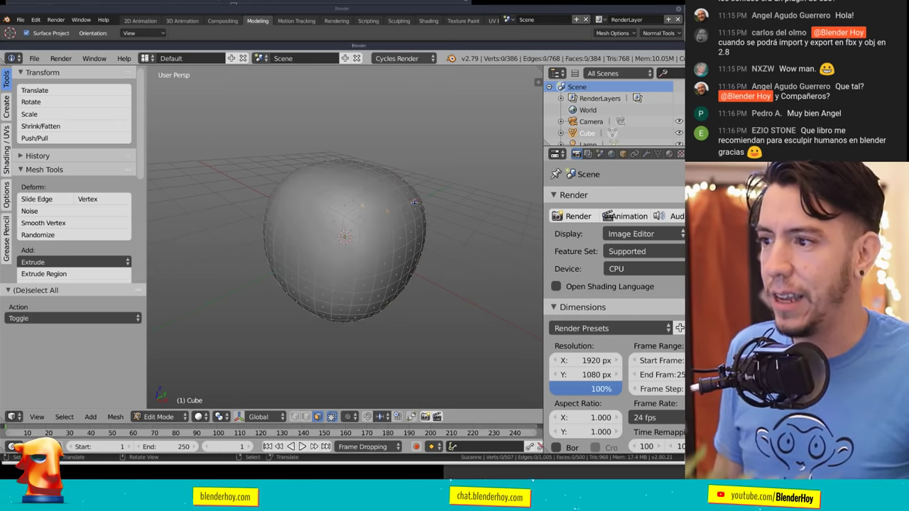
key("a")
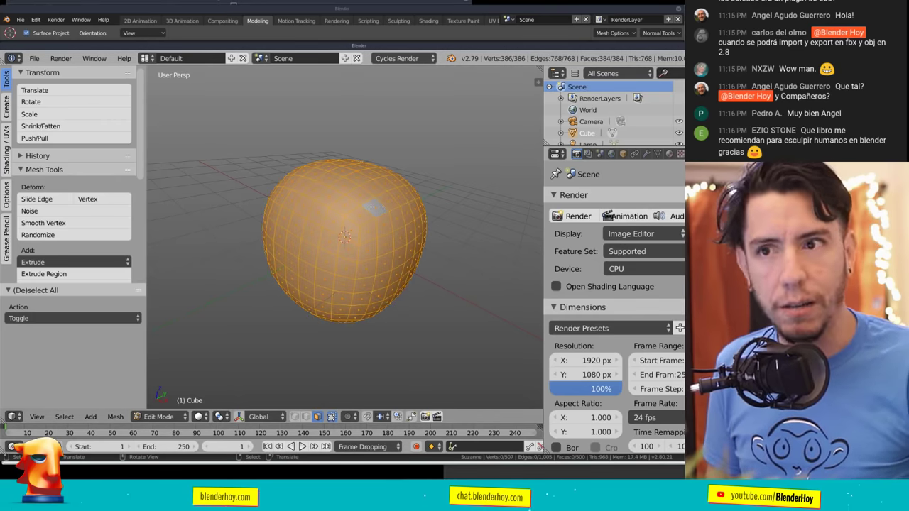
Toggle Suzanne's mesh selection while orbiting and checking the viewport overlay options.
key("a")
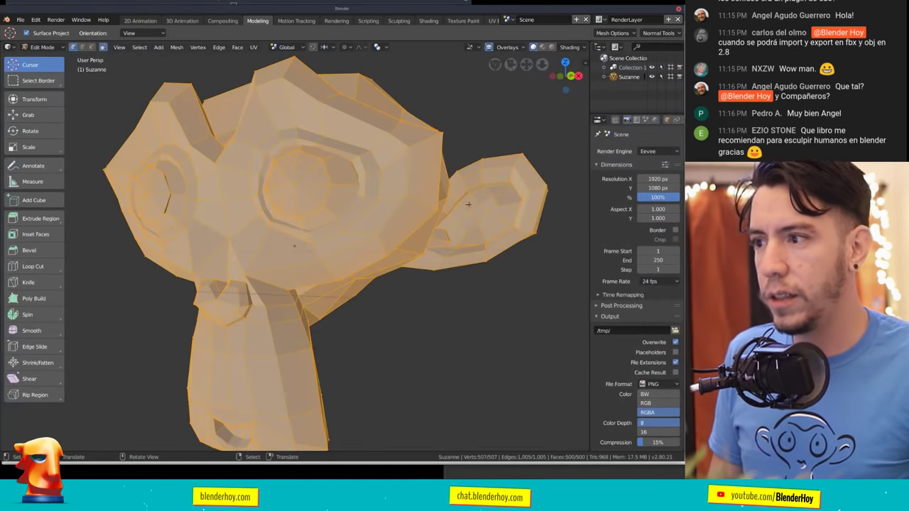
key("a")
middle_click_drag(502, 196, 489, 53)
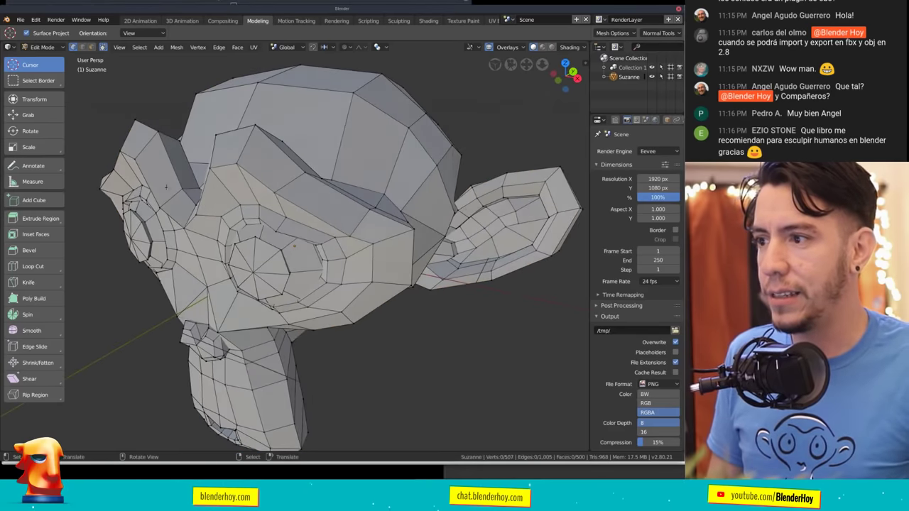
left_click(508, 47)
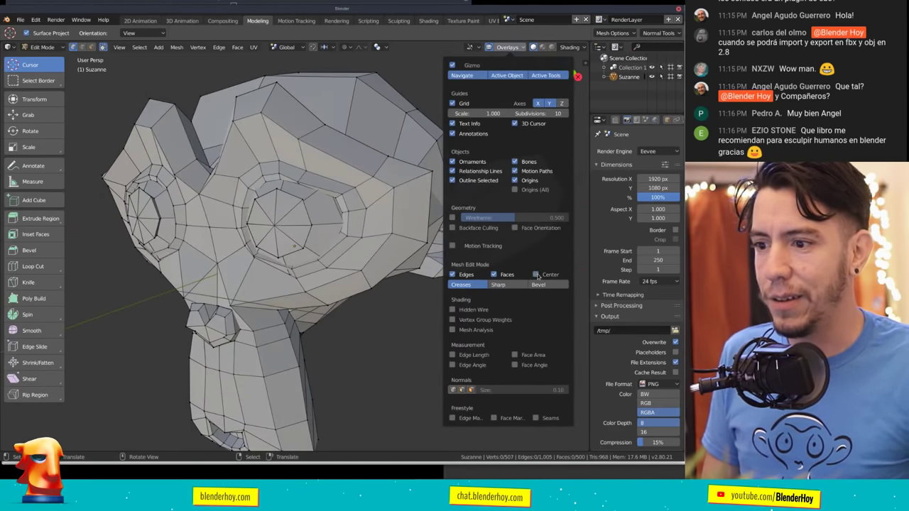
key("a")
mouse_move(441, 213)
middle_mouse_down()
mouse_move(402, 147)
mouse_move(313, 201)
mouse_move(361, 191)
middle_mouse_up()
key("a")
key("a")
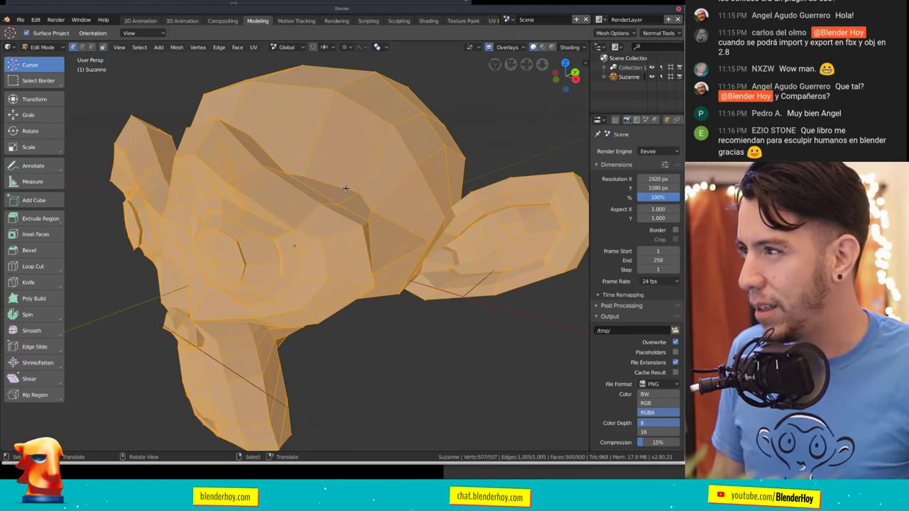
key("a")
middle_click_drag(404, 188, 416, 194)
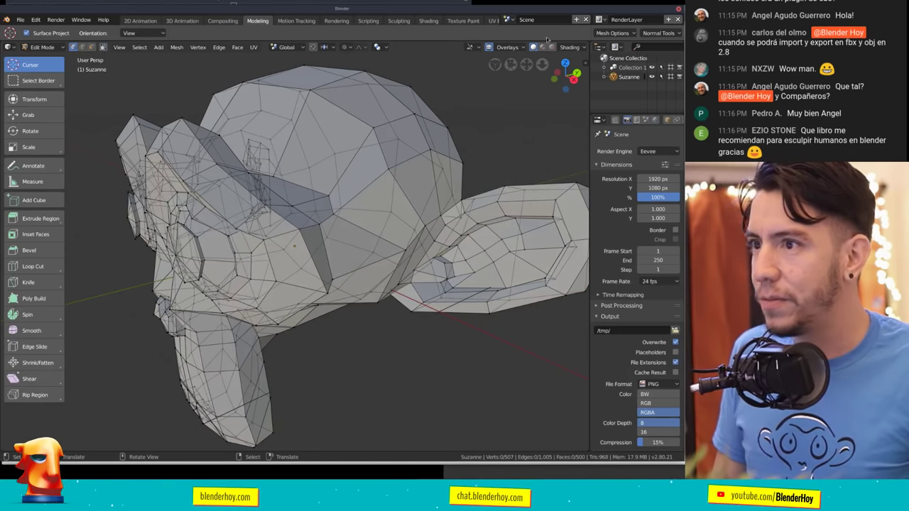
left_click(507, 47)
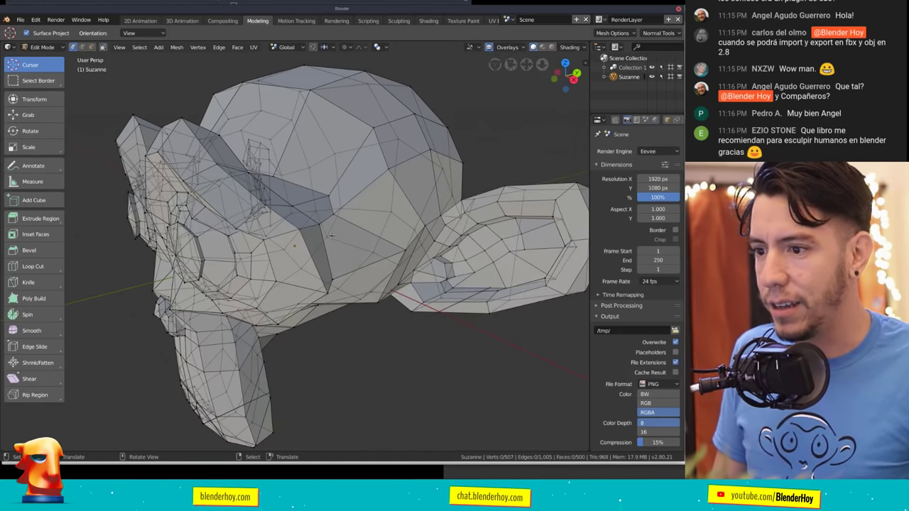
Turn off X-ray with Alt+Z, deselect everything, and switch to vertex select mode.
key("alt+z")
left_click(507, 47)
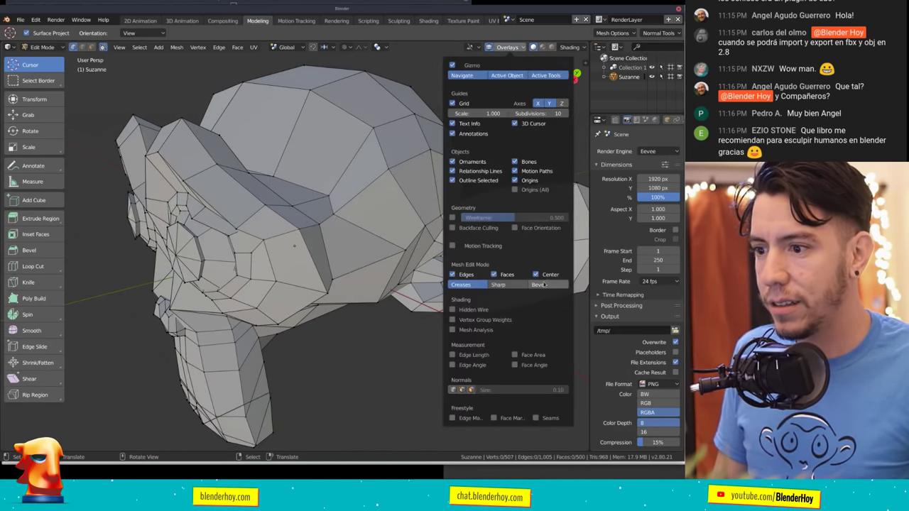
key("a")
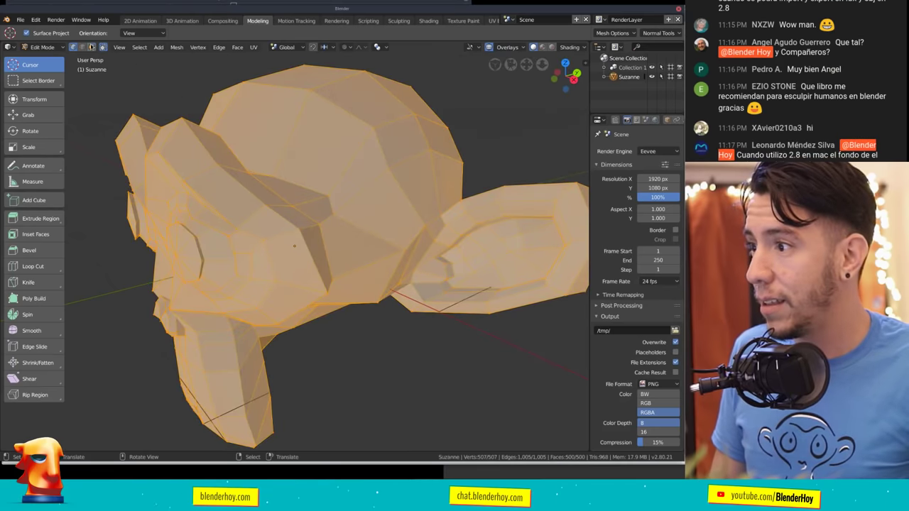
key("alt+a")
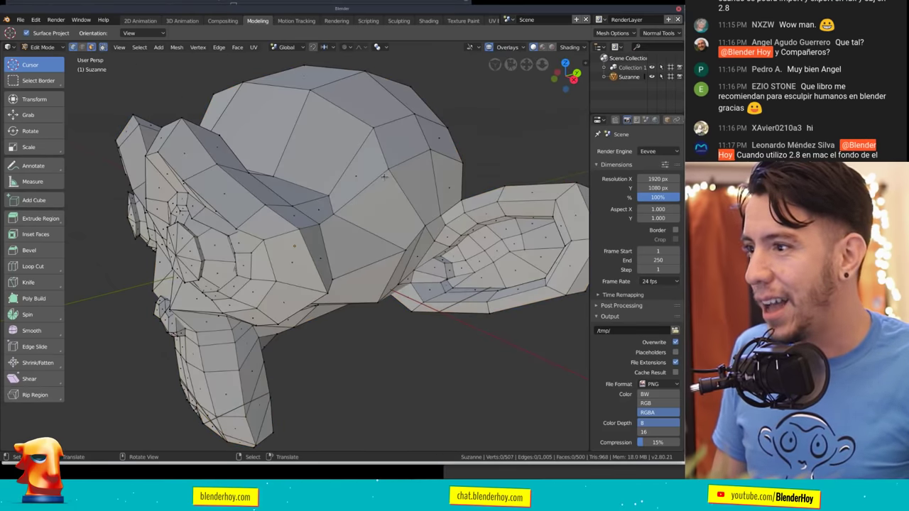
left_click(73, 46)
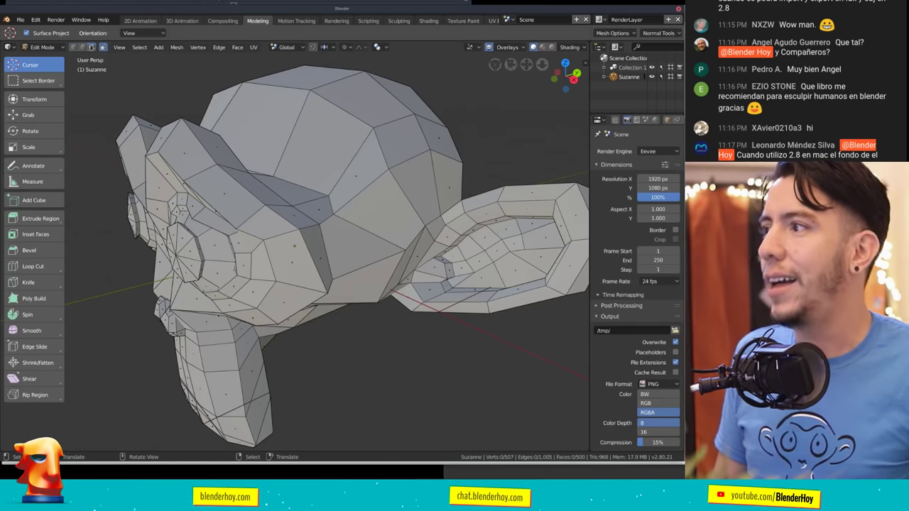
left_click(509, 47)
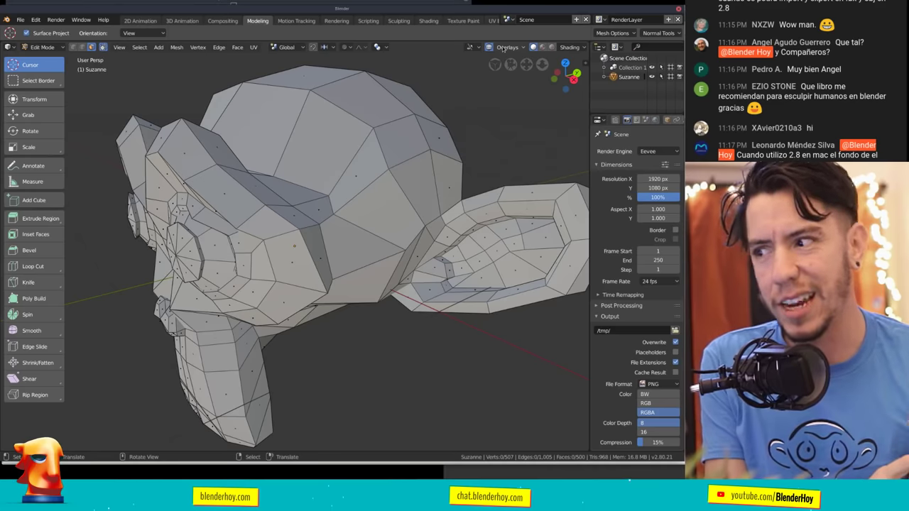
Orbit Suzanne toward the front and select a single vertex on her brow.
left_click(504, 47)
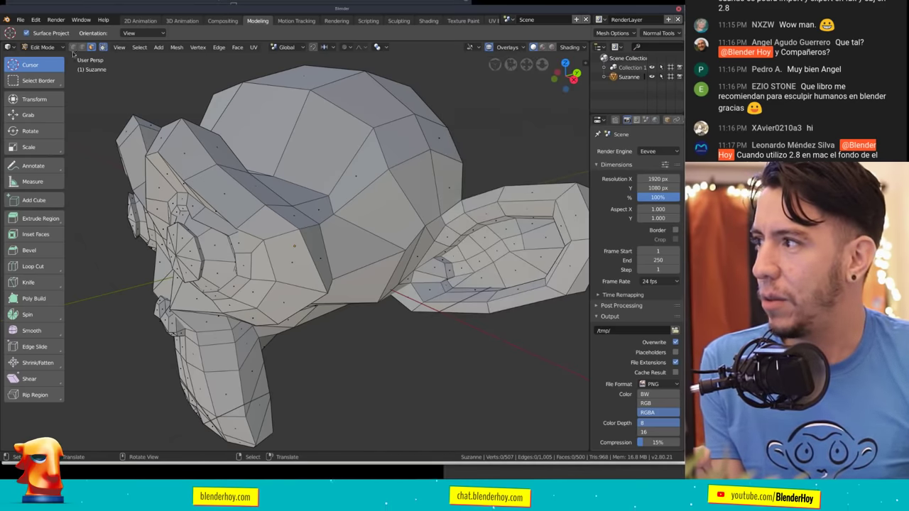
middle_click_drag(313, 199, 278, 184)
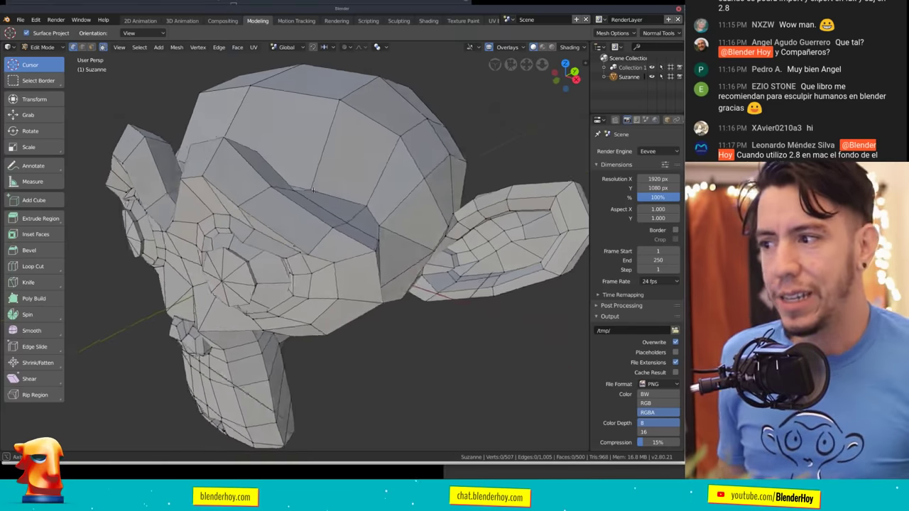
scroll(278, 184, "down", 2)
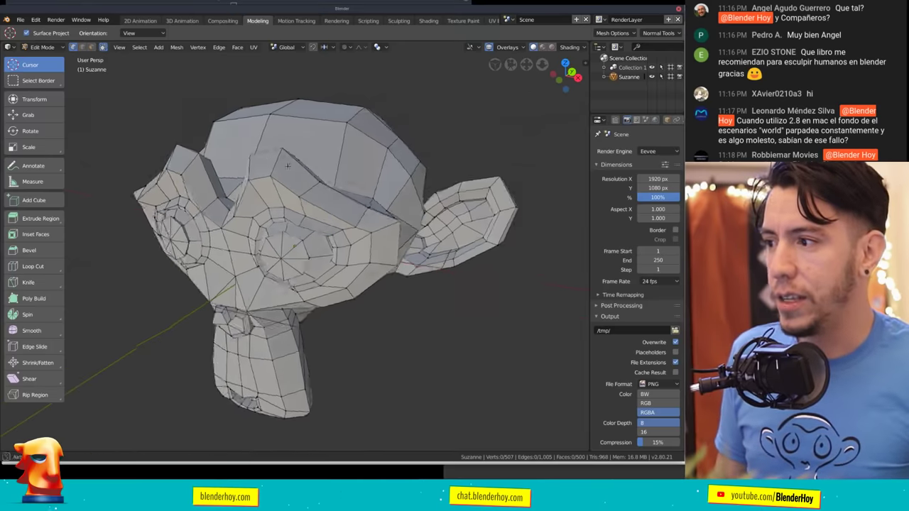
scroll(286, 170, "up", 4)
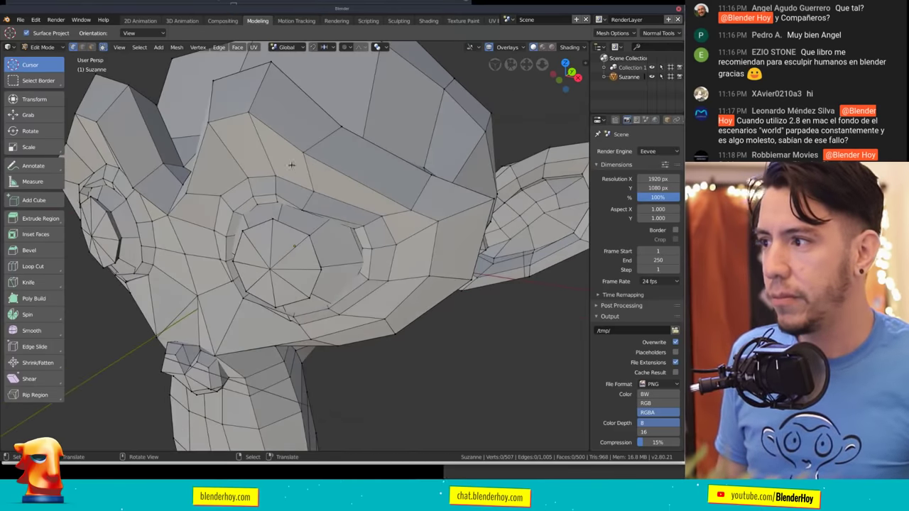
left_click(291, 161)
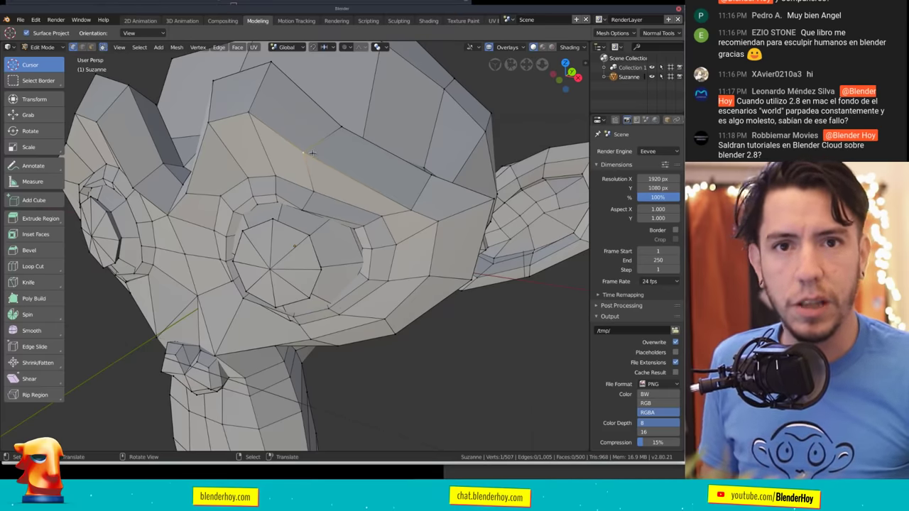
Switch to edge select mode, briefly returning to vertex mode, and view from higher left.
left_click(83, 47)
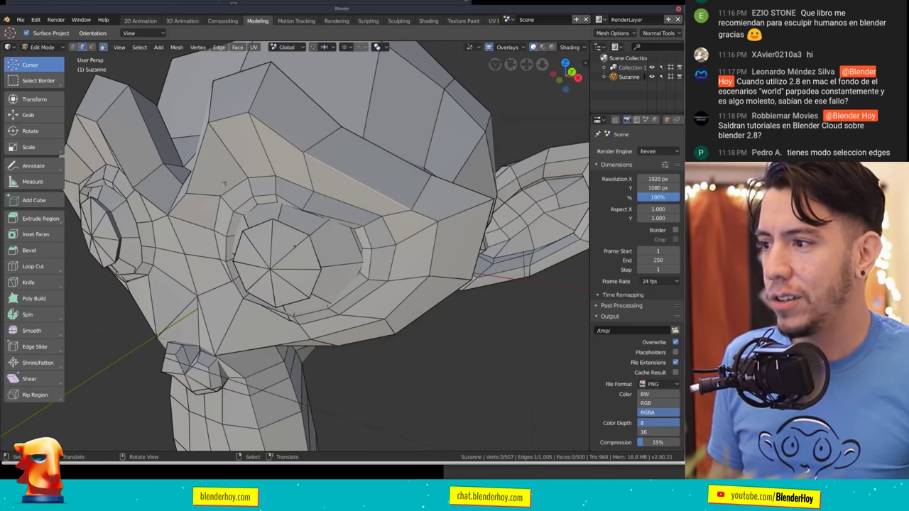
scroll(224, 184, "up", 3)
scroll(263, 208, "up", 2)
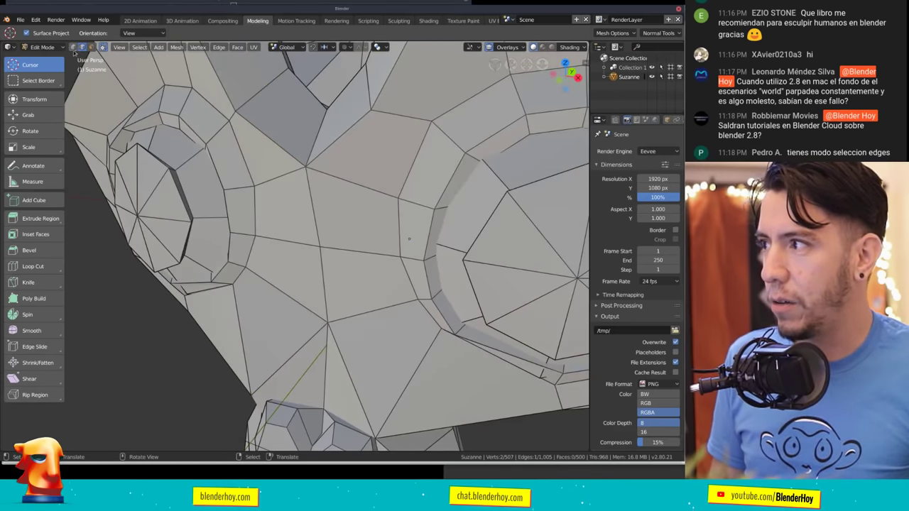
left_click(73, 48)
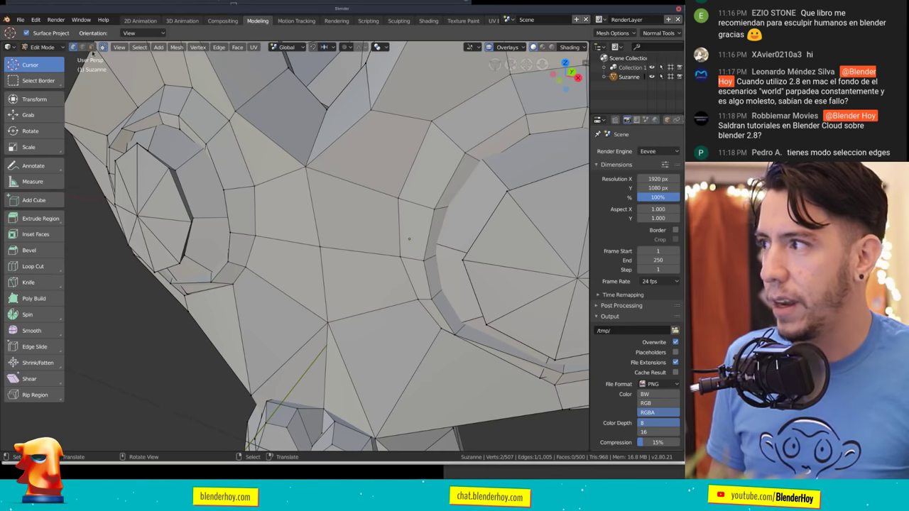
left_click(83, 48)
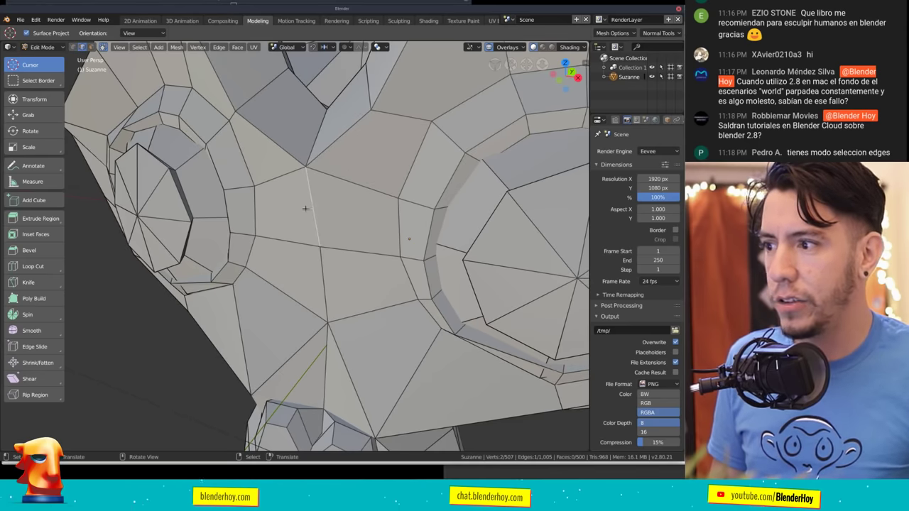
scroll(392, 84, "down", 5)
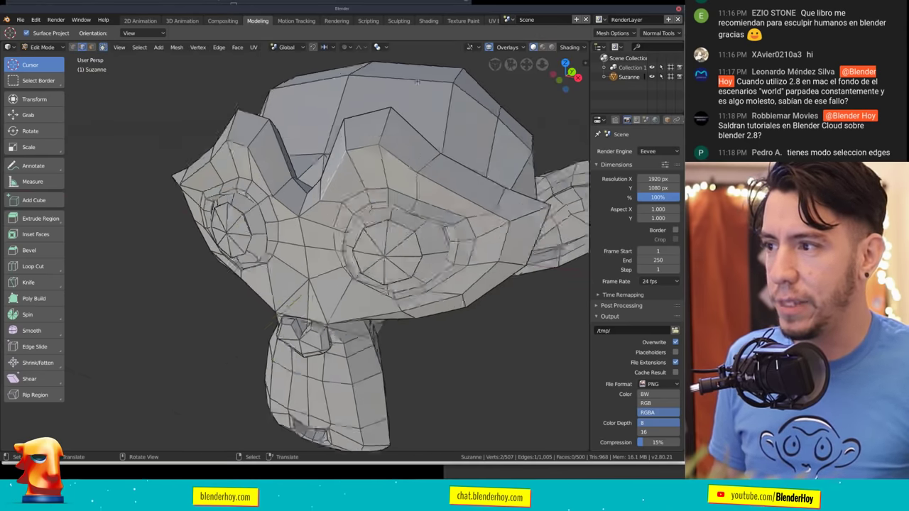
middle_click_drag(393, 83, 247, 225)
scroll(247, 225, "up", 4)
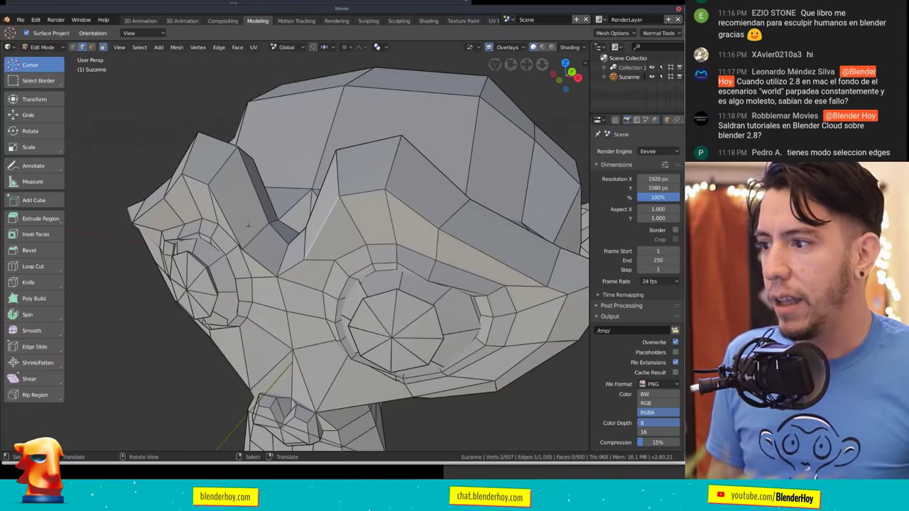
Switch to face select mode and select a face on Suzanne's head.
left_click(91, 47)
left_click(436, 191)
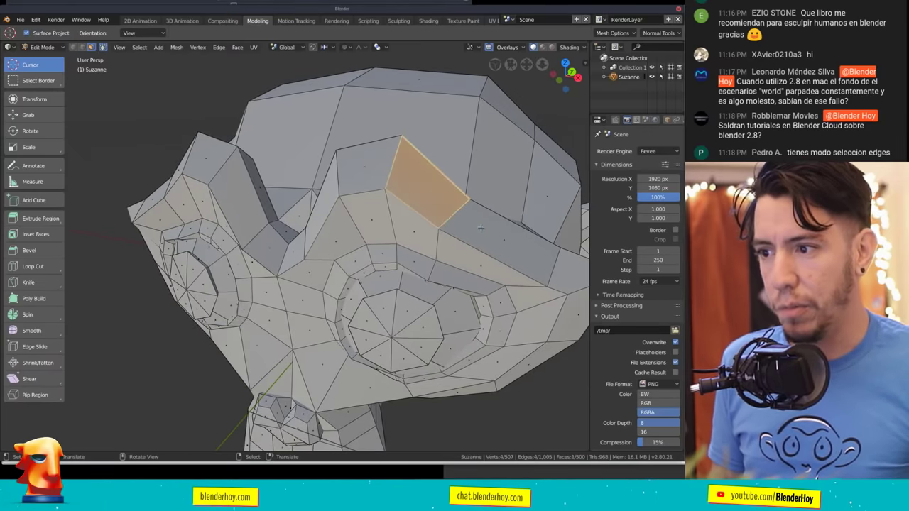
left_click(439, 180)
left_click(508, 47)
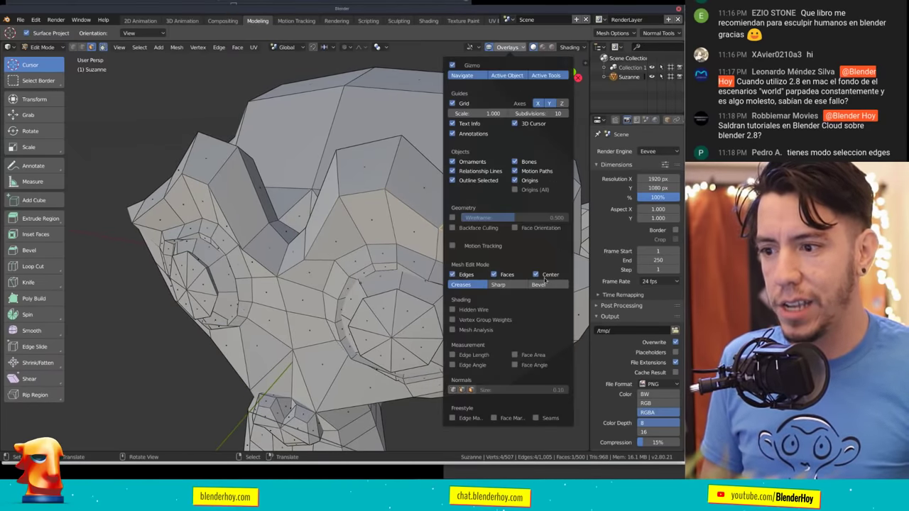
Orbit and zoom until the selected face beside the ear shows, then bring up the F4 menu.
middle_click_drag(384, 267, 457, 267)
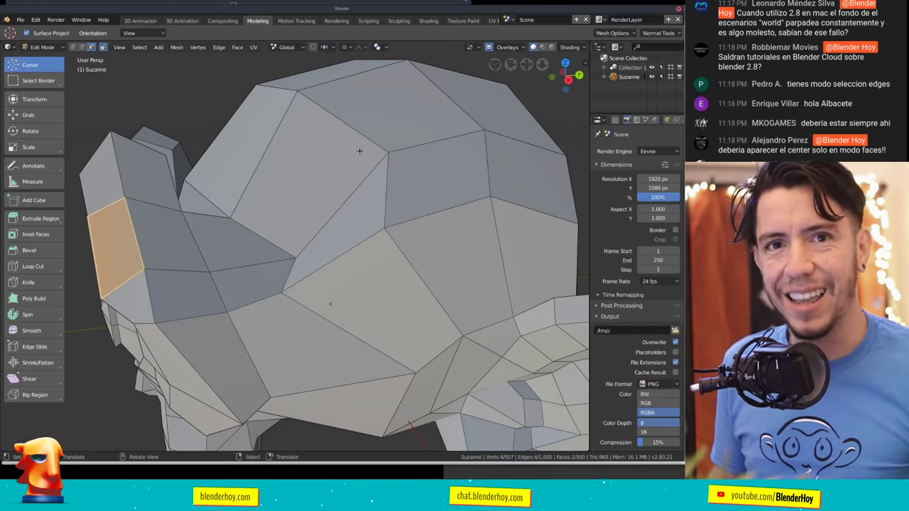
mouse_move(359, 151)
middle_mouse_down()
mouse_move(418, 246)
mouse_move(484, 204)
middle_mouse_up()
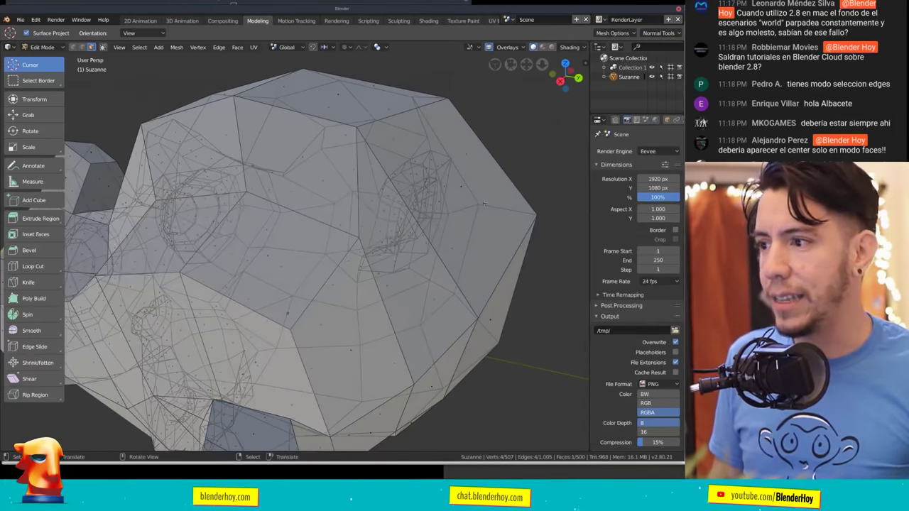
scroll(380, 188, "up", 3)
scroll(270, 99, "down", 3)
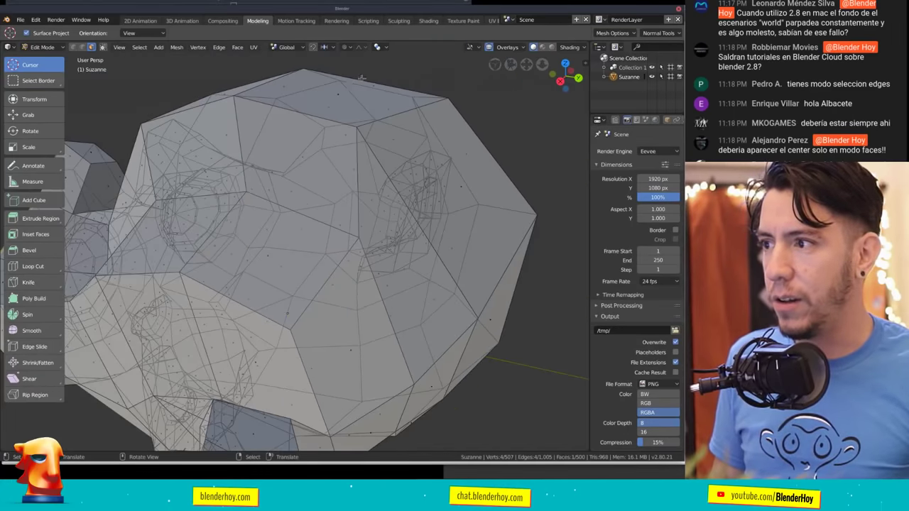
middle_click_drag(270, 99, 354, 197)
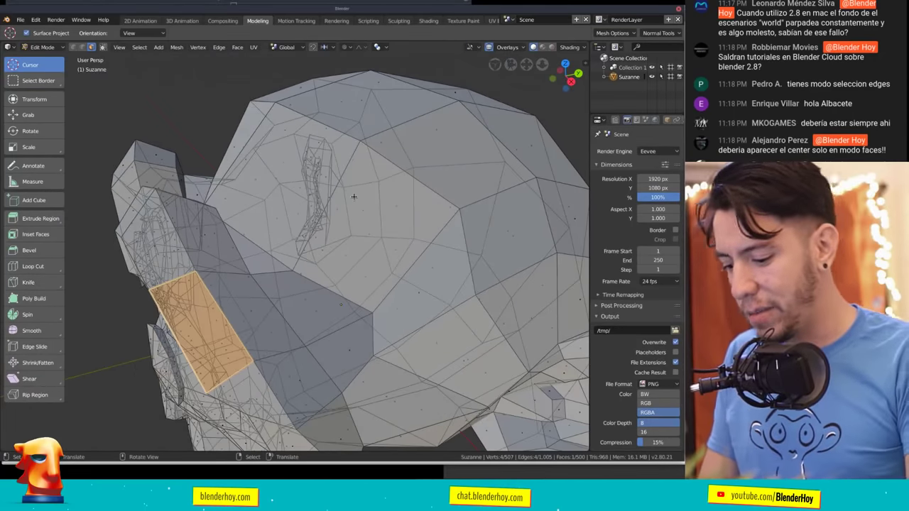
key("F4")
left_click(353, 196)
left_click_drag(355, 84, 407, 132)
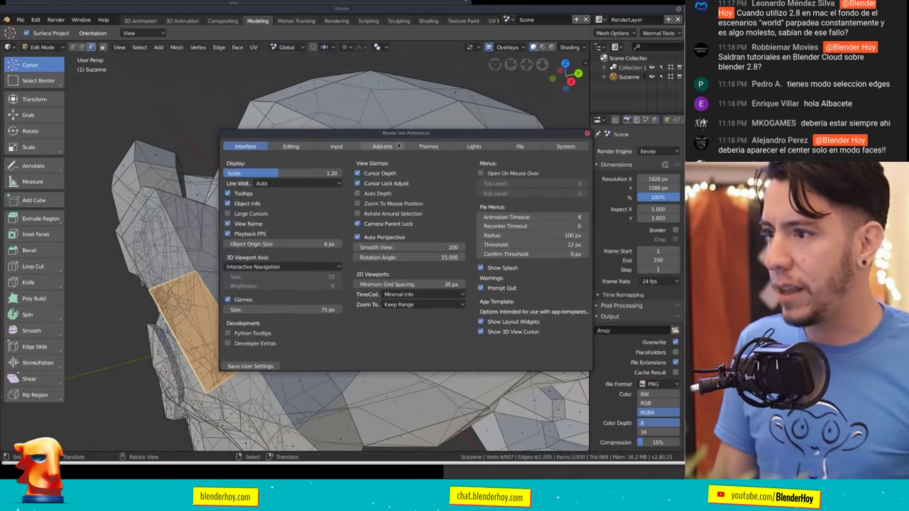
left_click(429, 147)
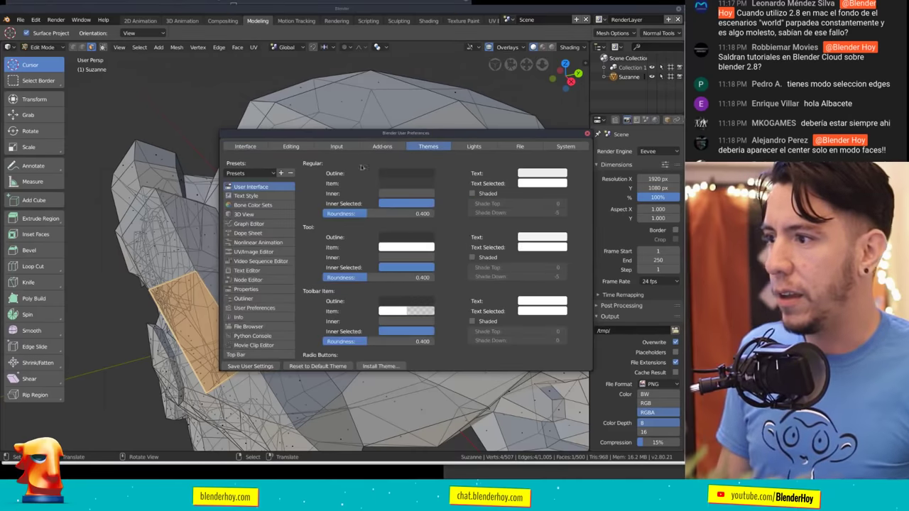
left_click(244, 214)
scroll(362, 213, "down", 5)
scroll(362, 260, "down", 5)
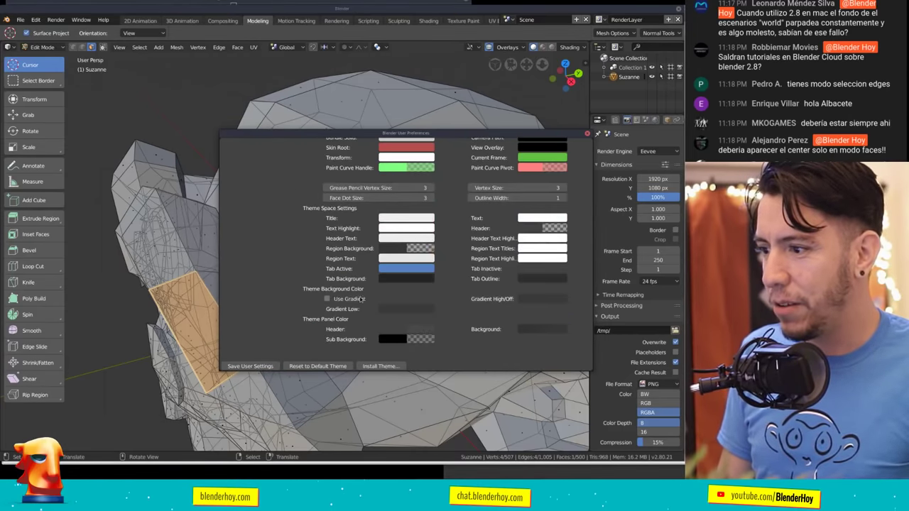
left_click_drag(439, 199, 448, 286, "alt")
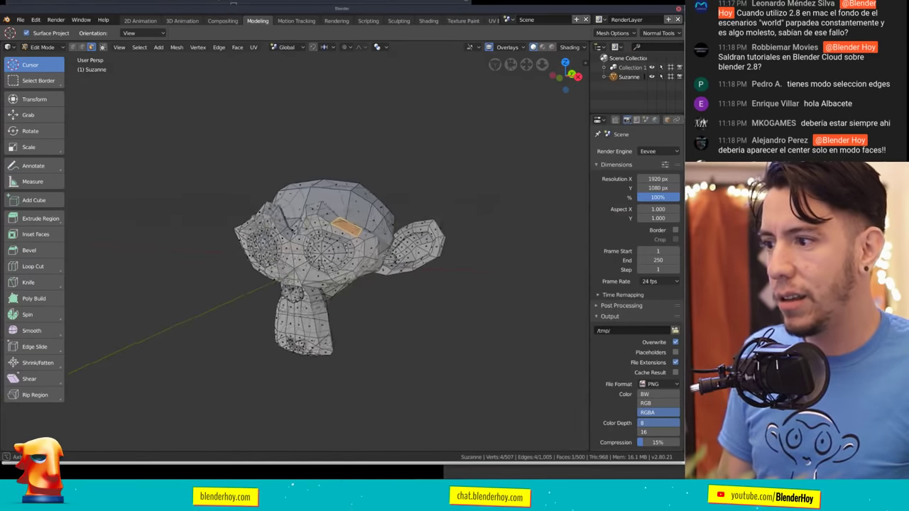
Orbit to Suzanne's side and turn off the see-through X-ray display.
middle_click_drag(387, 254, 390, 253)
scroll(387, 257, "down", 8)
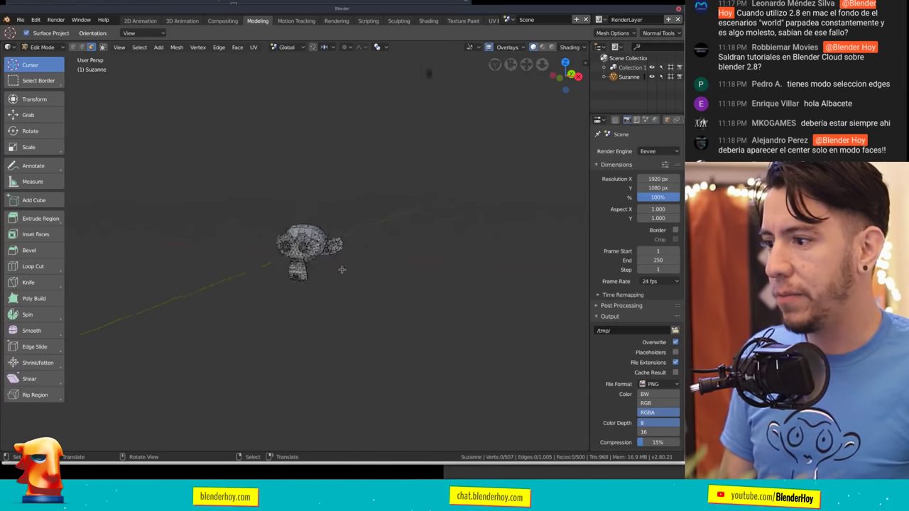
scroll(339, 266, "up", 15)
scroll(419, 242, "down", 6)
middle_click_drag(419, 241, 223, 282)
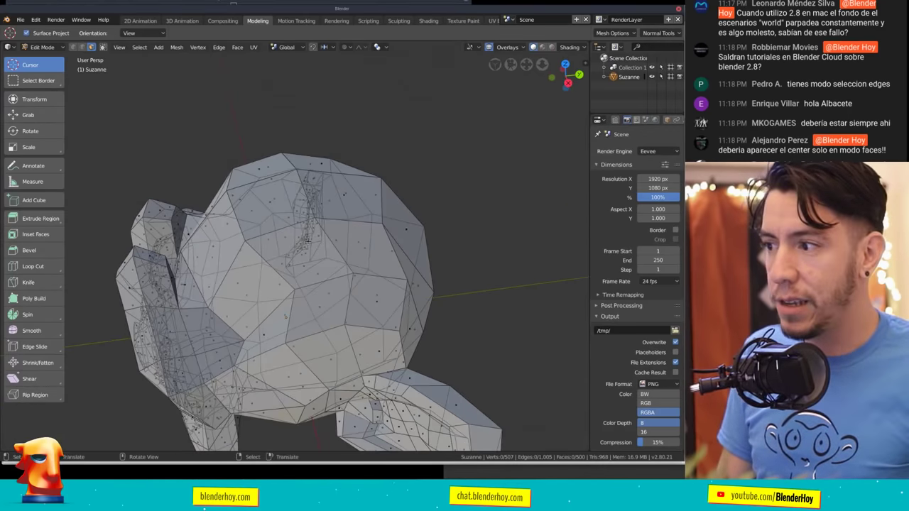
middle_click_drag(308, 241, 347, 239)
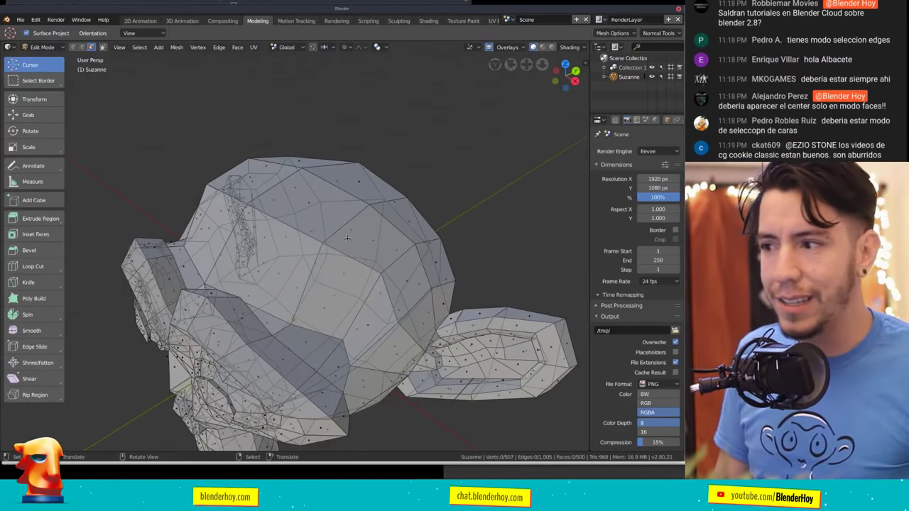
left_click(488, 47)
left_click(489, 47)
left_click(507, 47)
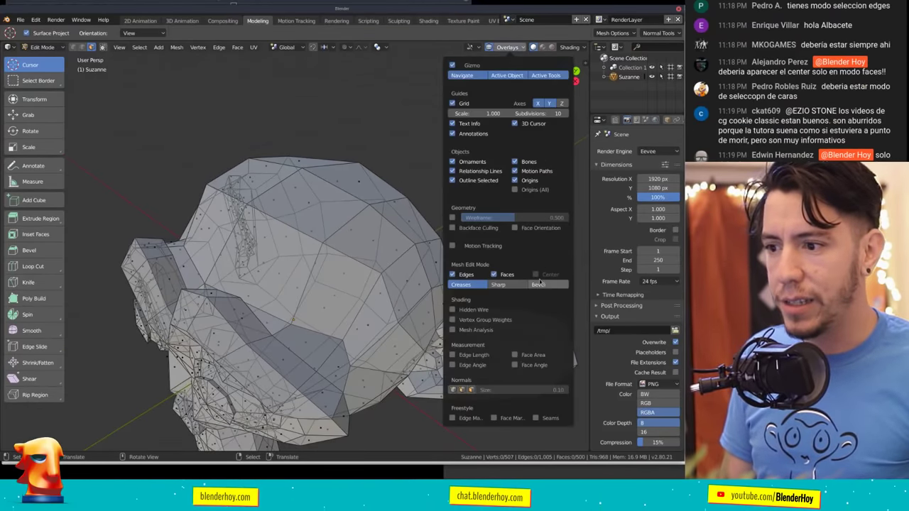
left_click(525, 48)
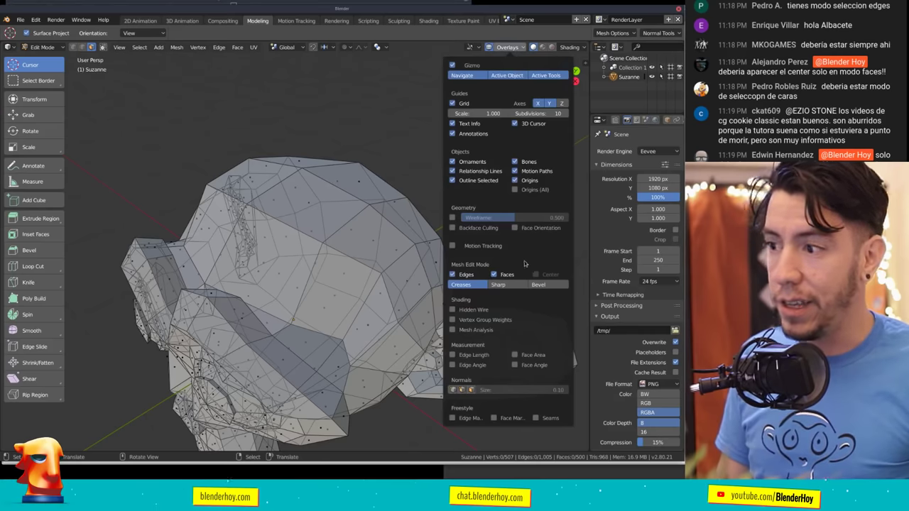
key("alt+z")
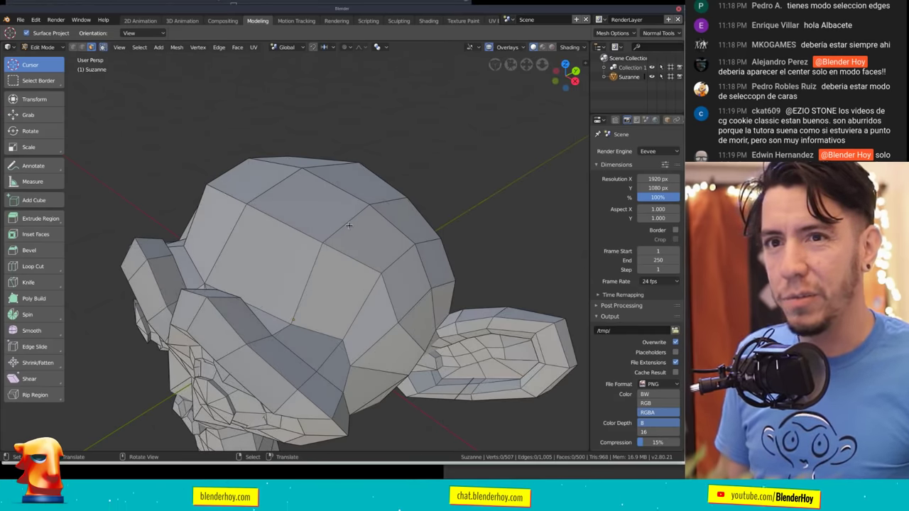
Switch to Object Mode and back to Edit Mode, toggling X-ray on and off again.
key("Tab")
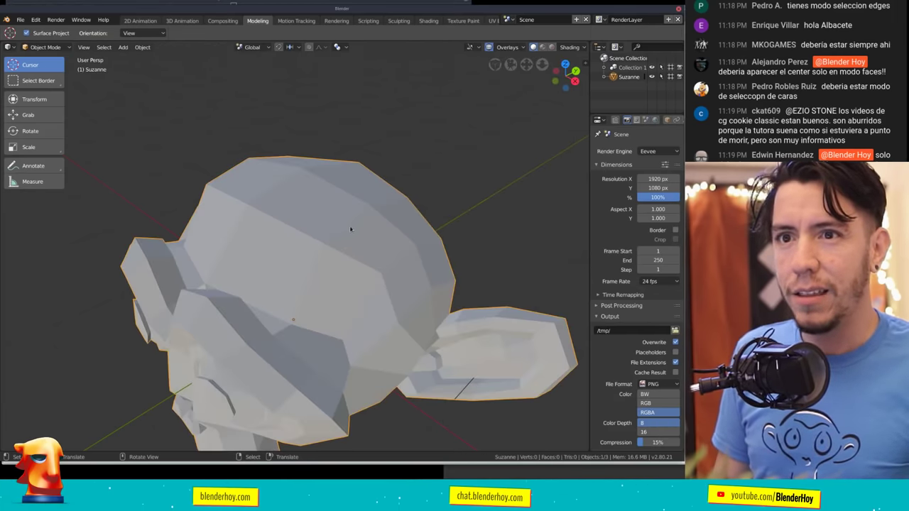
middle_click_drag(350, 229, 349, 221)
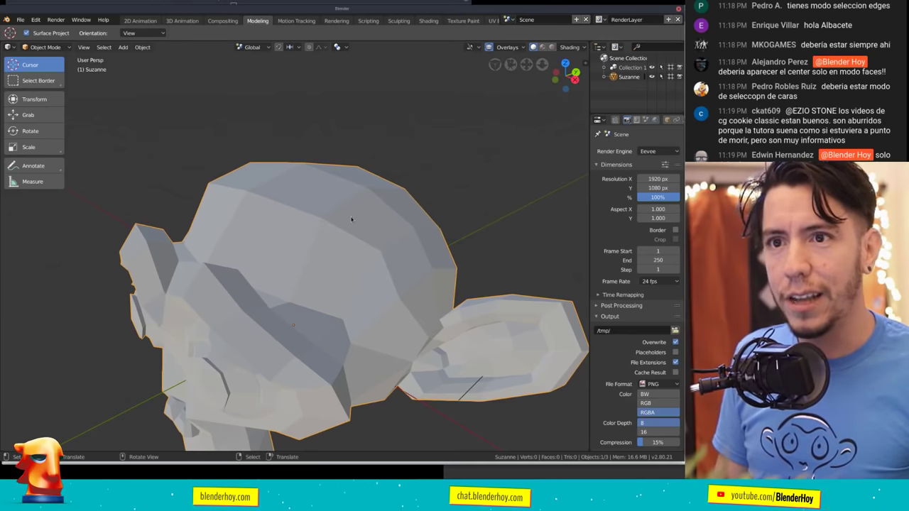
key("Tab")
mouse_move(351, 218)
middle_mouse_down()
mouse_move(239, 247)
mouse_move(424, 194)
middle_mouse_up()
key("alt+z")
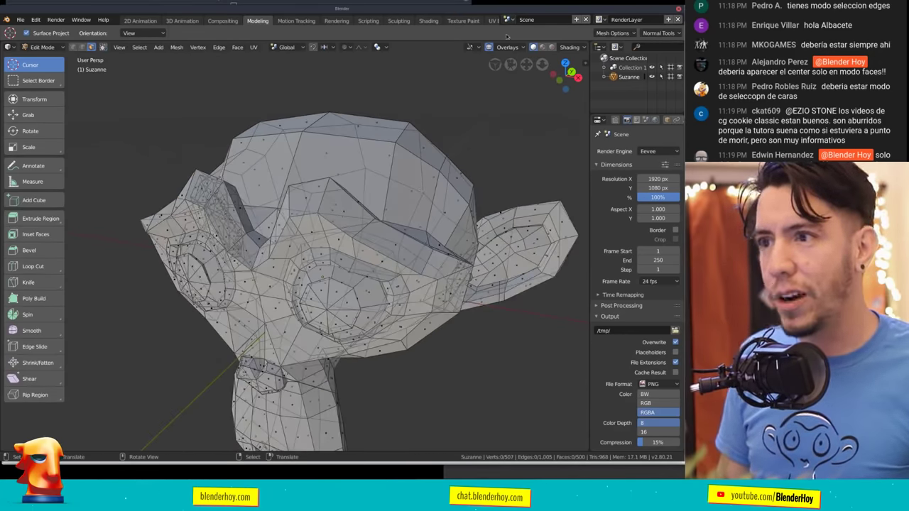
left_click(516, 47)
key("alt+z")
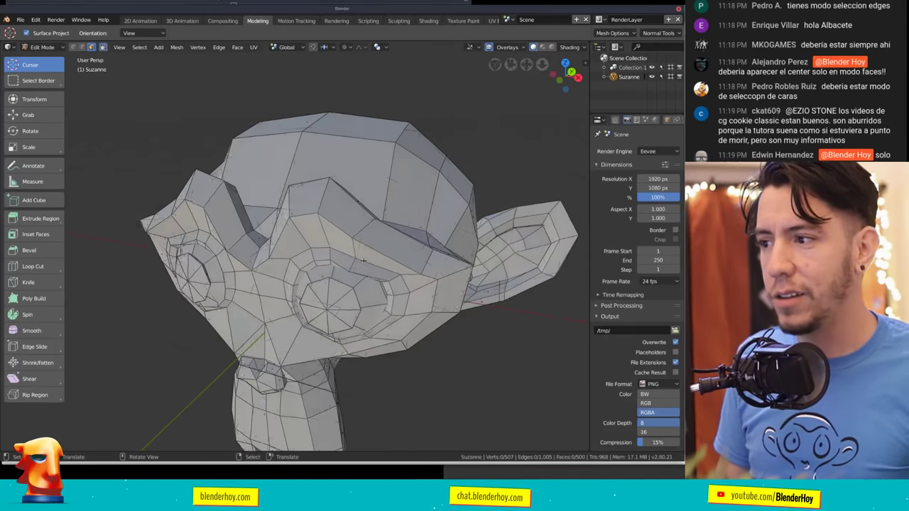
Return Suzanne to Object Mode and view her from the front.
middle_click_drag(426, 263, 377, 252)
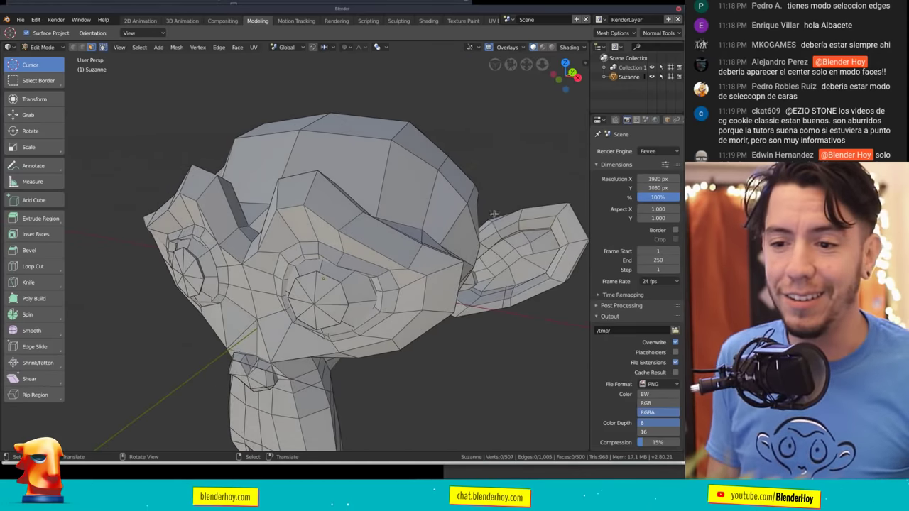
key("Tab")
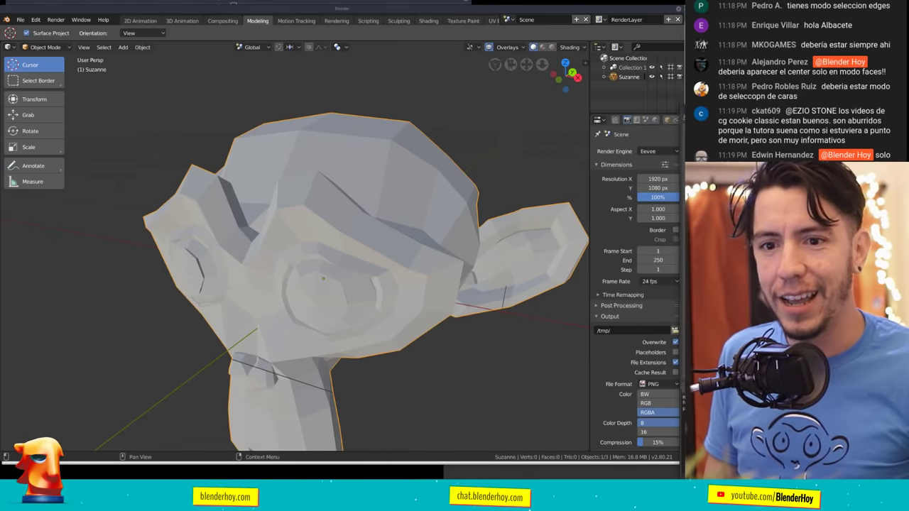
key("Tab")
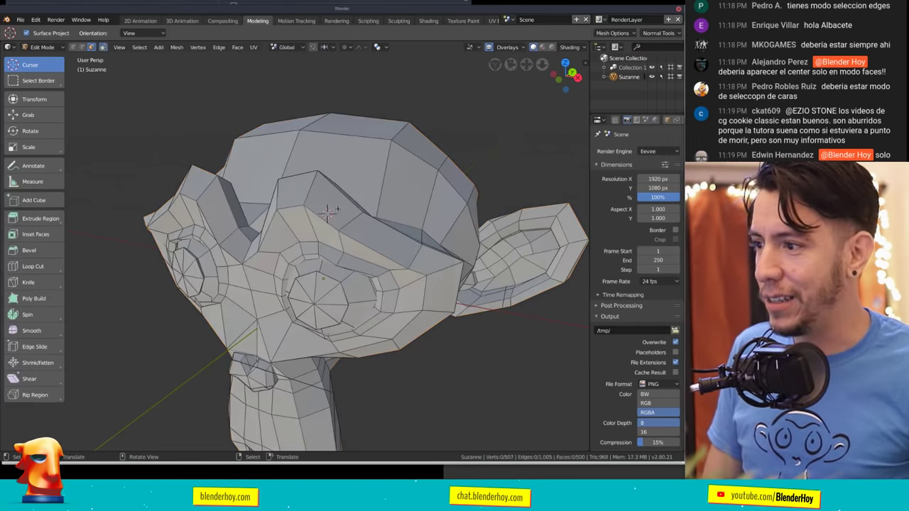
key("Tab")
mouse_move(335, 210)
middle_mouse_down()
mouse_move(300, 210)
mouse_move(393, 223)
middle_mouse_up()
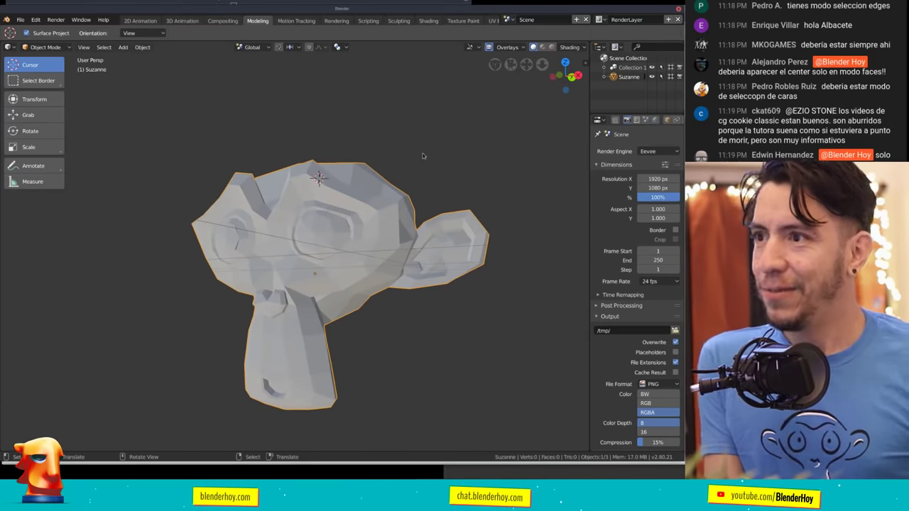
scroll(416, 159, "down", 1)
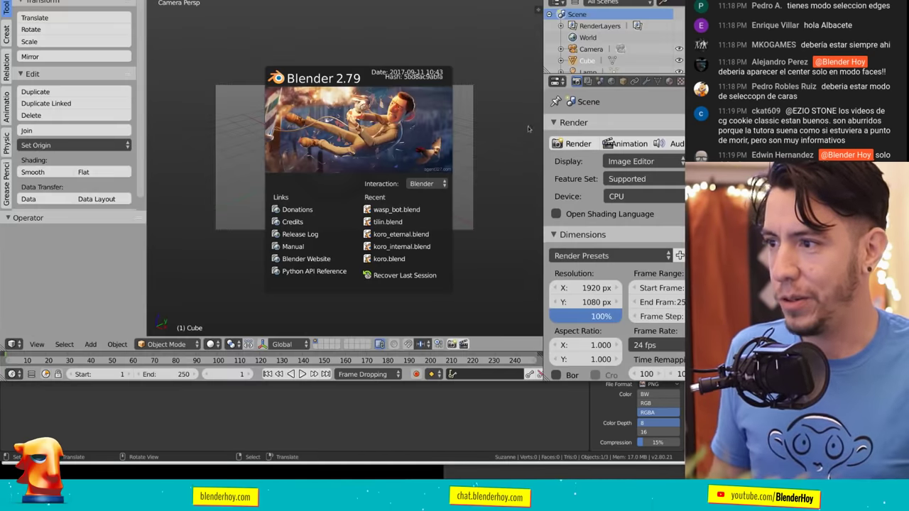
Dismiss the 2.79 splash screen and reset the scene to factory defaults.
left_click(527, 129)
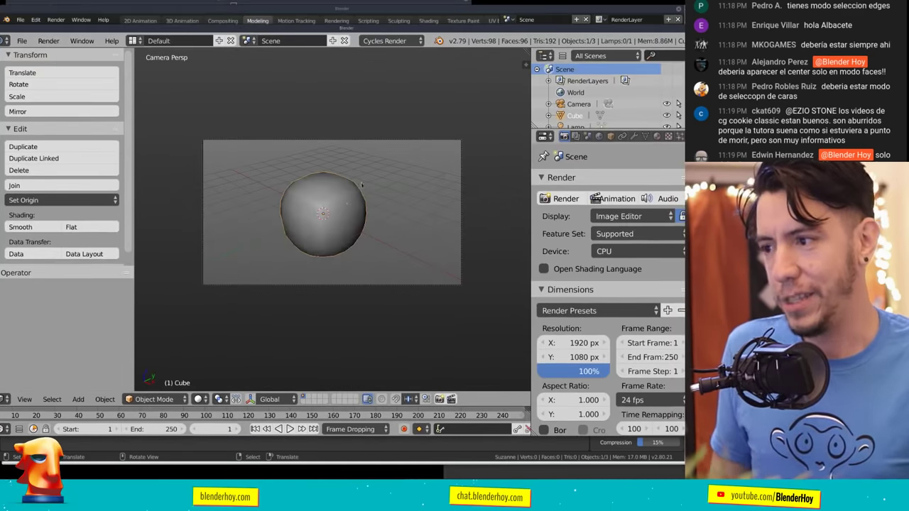
key("x")
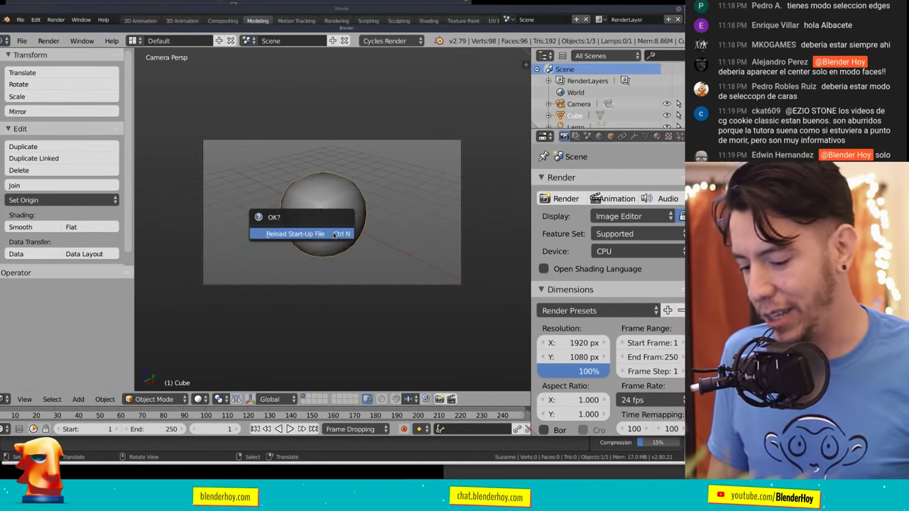
key("Escape")
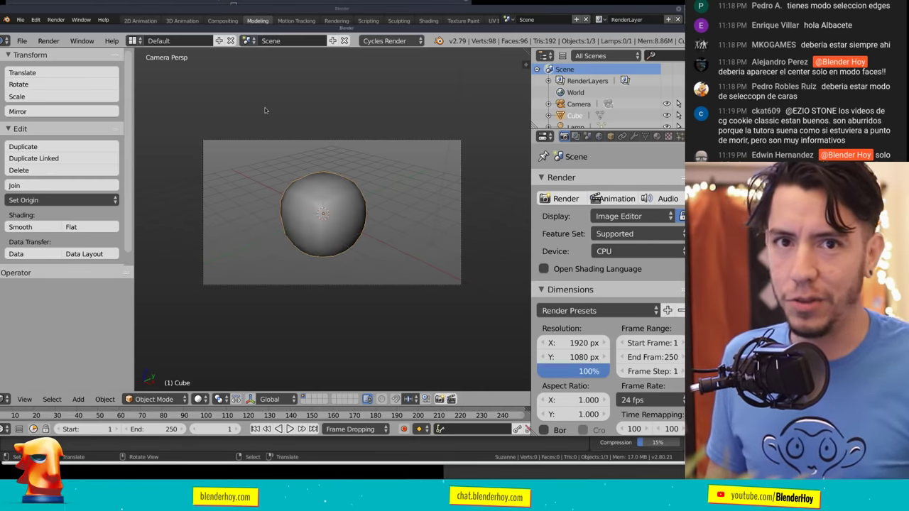
left_click(22, 40)
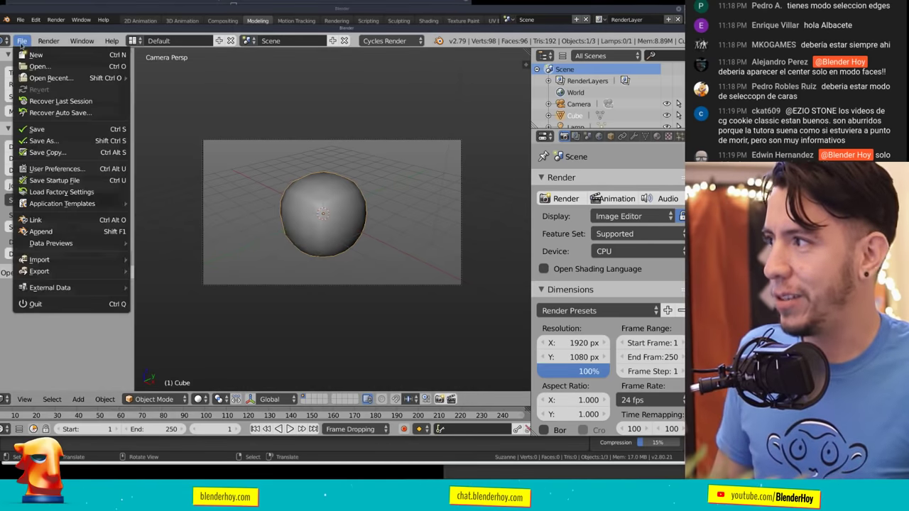
left_click(62, 192)
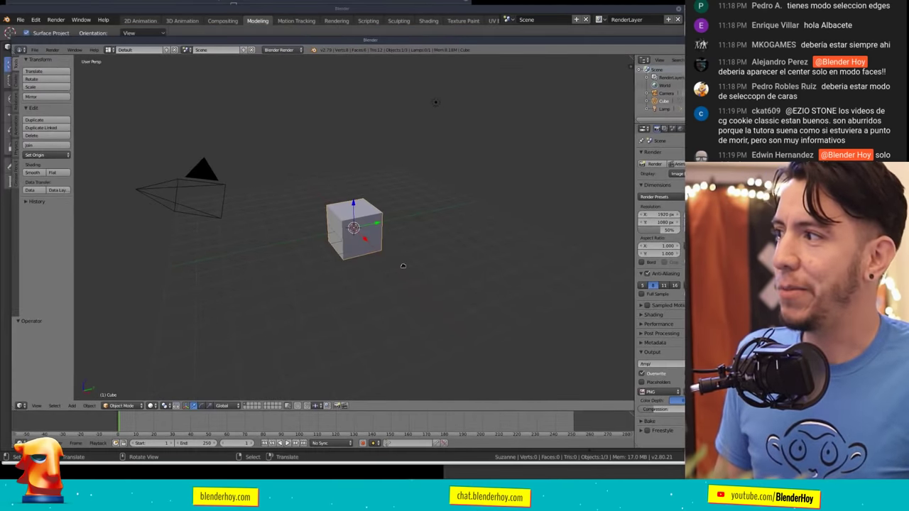
Duplicate the cube twice, placing copies at the upper right and lower right.
scroll(384, 256, "up", 3)
middle_click_drag(378, 252, 379, 218)
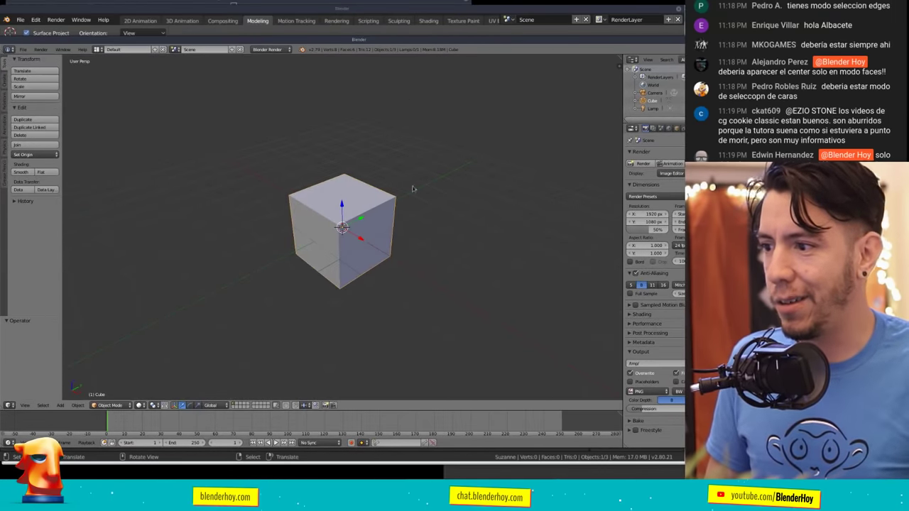
key("shift+d")
left_click(561, 178)
key("shift+d")
left_click(387, 275)
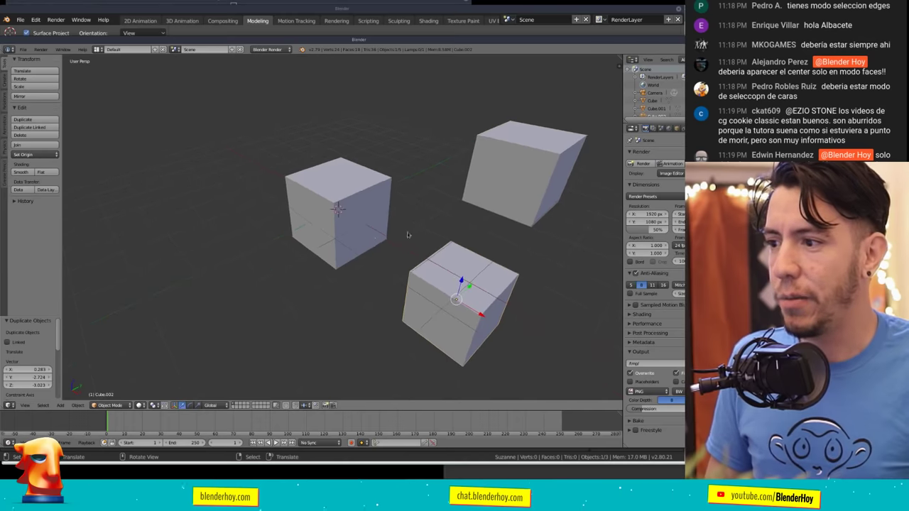
Duplicate the original cube and a copy together, dropping them at the upper left.
middle_click_drag(388, 276, 351, 243)
right_click(305, 245, "shift")
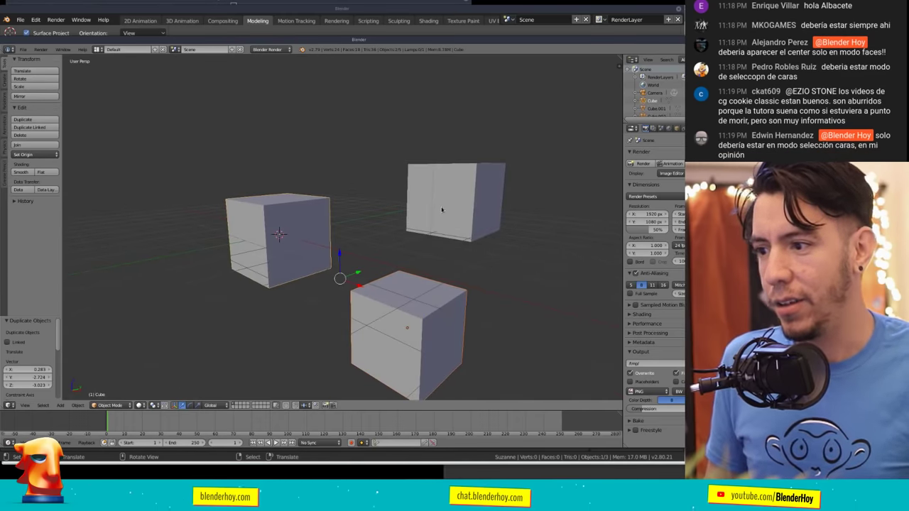
scroll(448, 267, "down", 3)
key("shift+d")
left_click(274, 177)
right_click(310, 229, "shift")
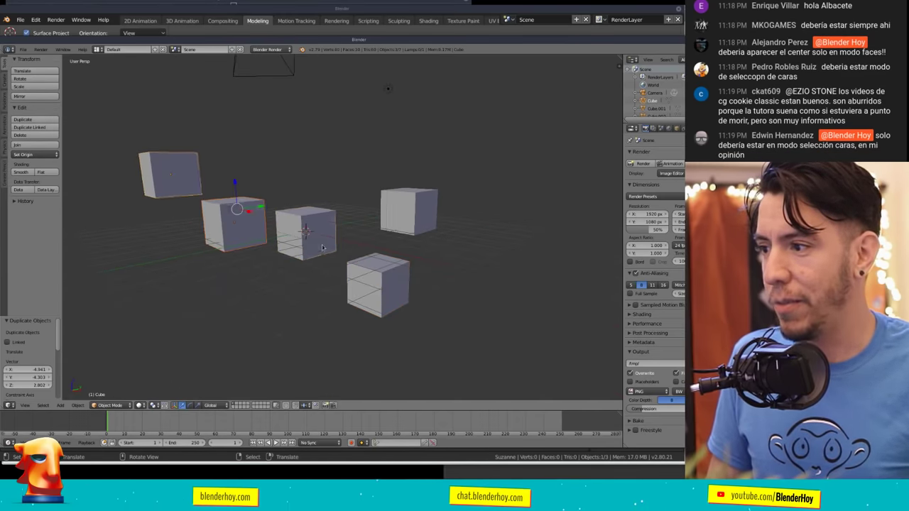
scroll(311, 230, "up", 1)
scroll(471, 157, "down", 2)
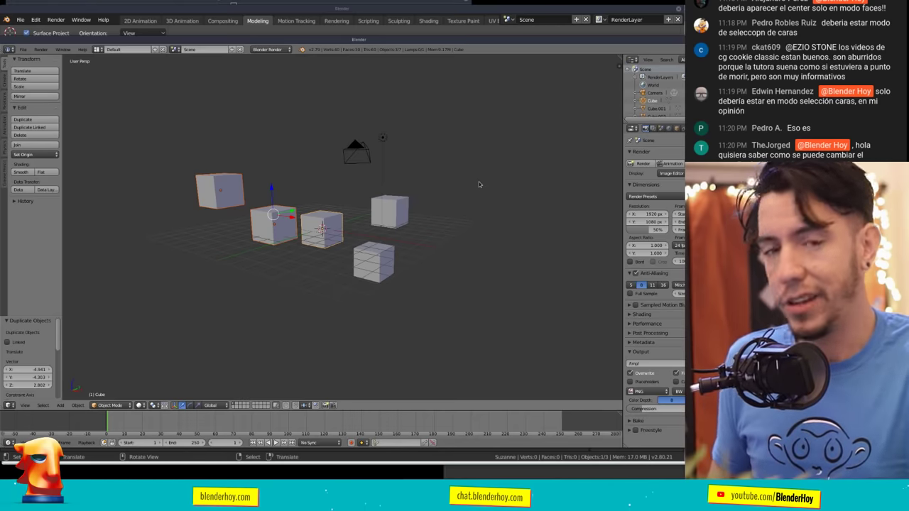
Toggle select-all, then select the right, bottom and middle cubes.
key("a")
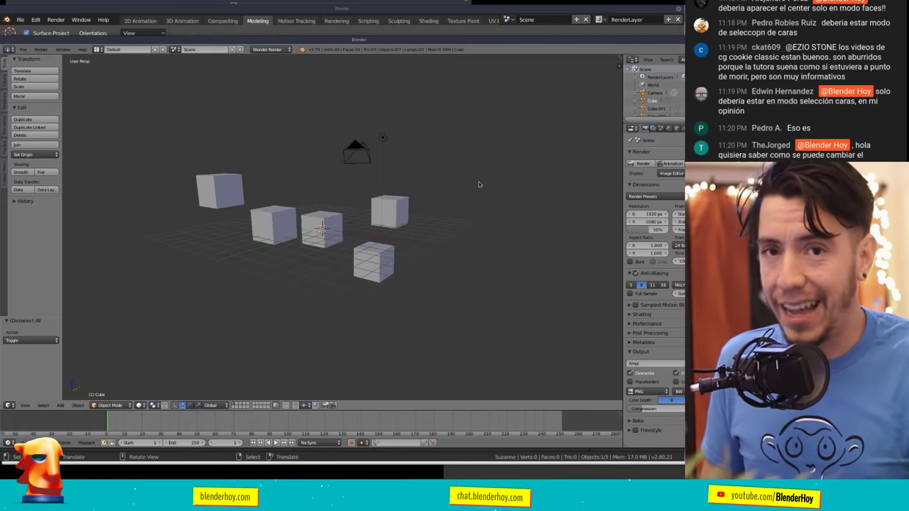
key("a")
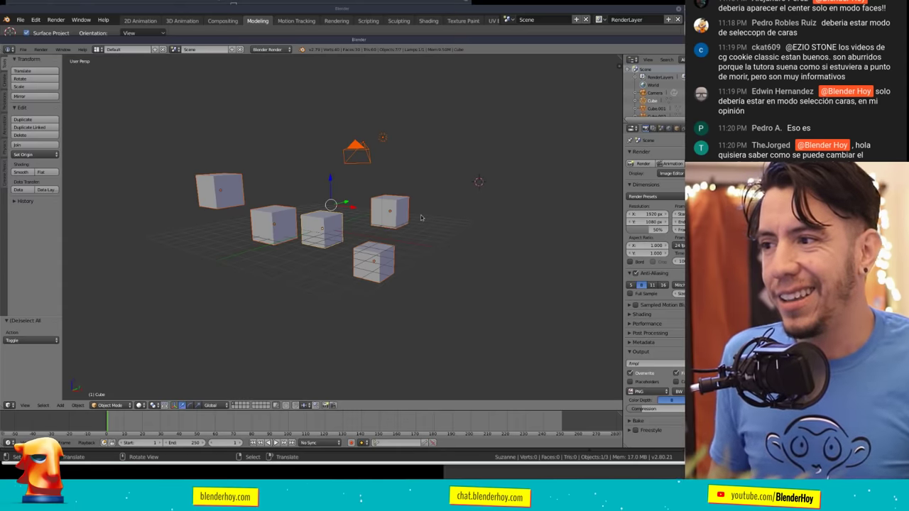
right_click(383, 221)
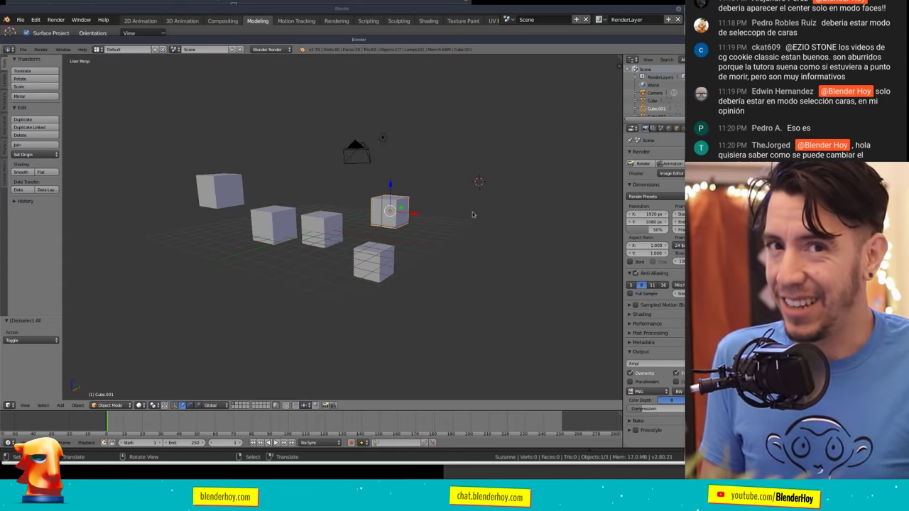
right_click(398, 263, "shift")
right_click(341, 228, "shift")
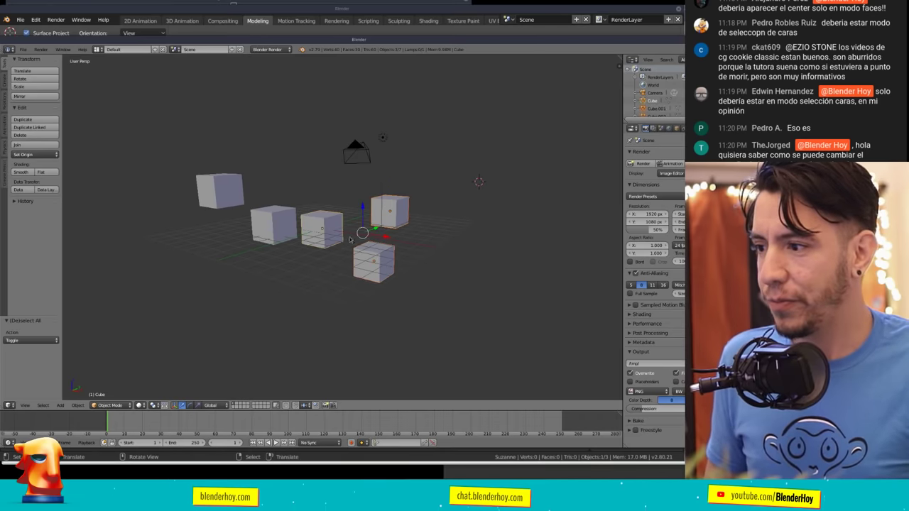
scroll(421, 251, "up", 1)
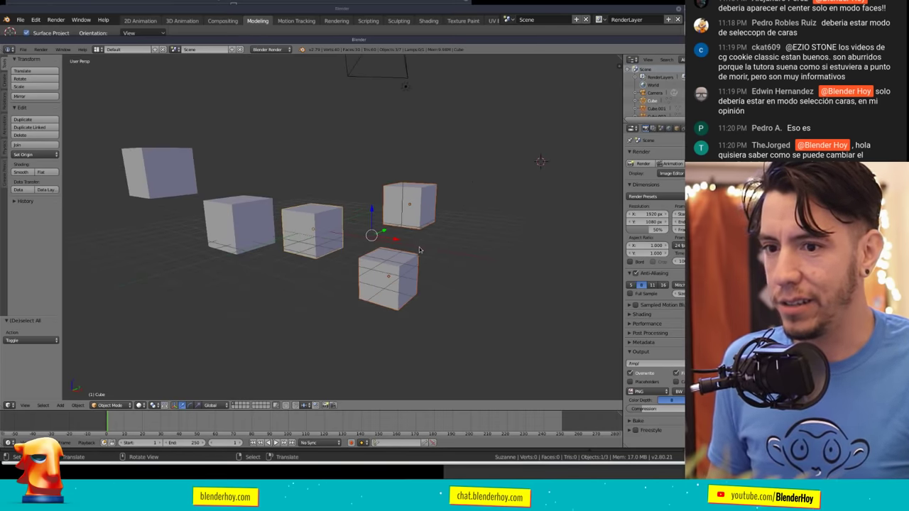
scroll(433, 213, "up", 1)
middle_click_drag(411, 236, 440, 235, "shift")
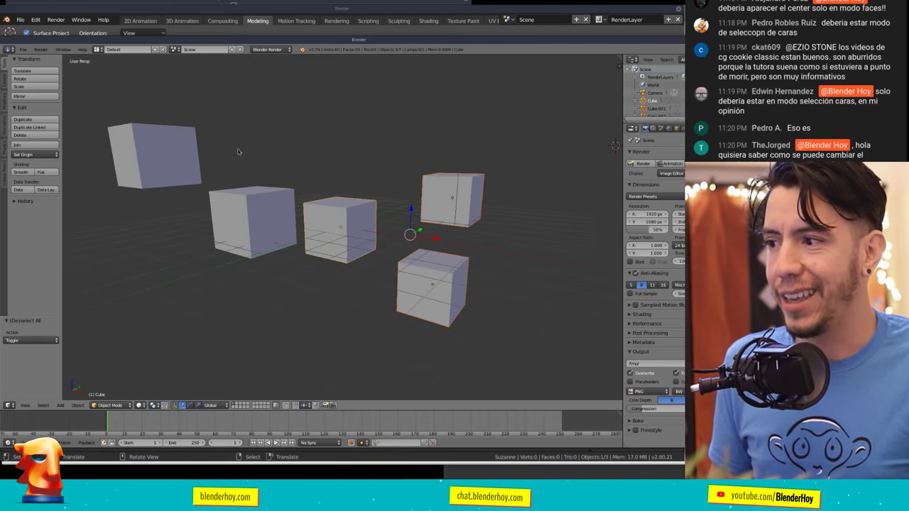
key("a")
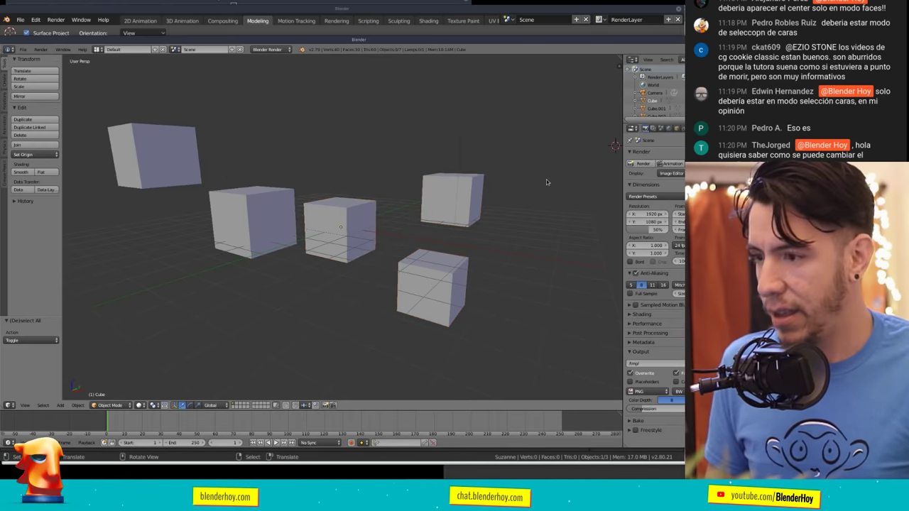
key("a")
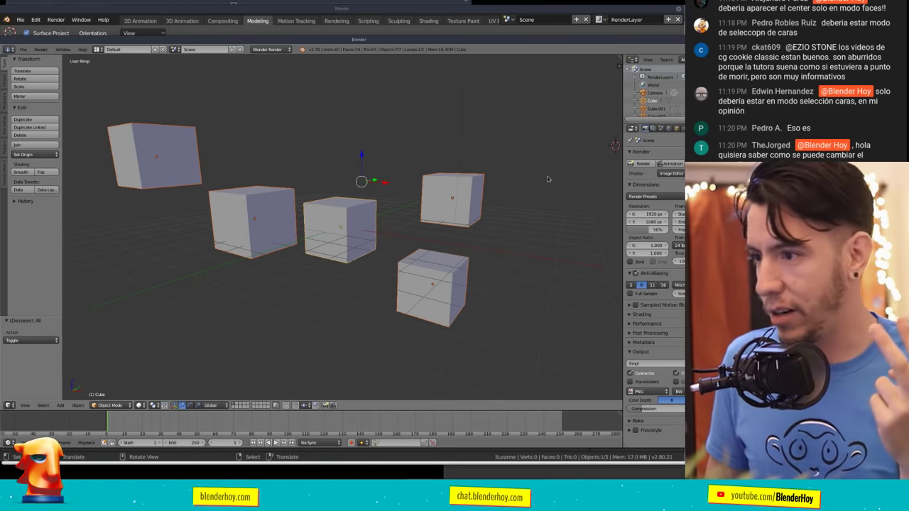
Undo, toggle selection of all five cubes, and bring the Blender 2.8 Suzanne window forward.
key("ctrl+z")
key("ctrl+z")
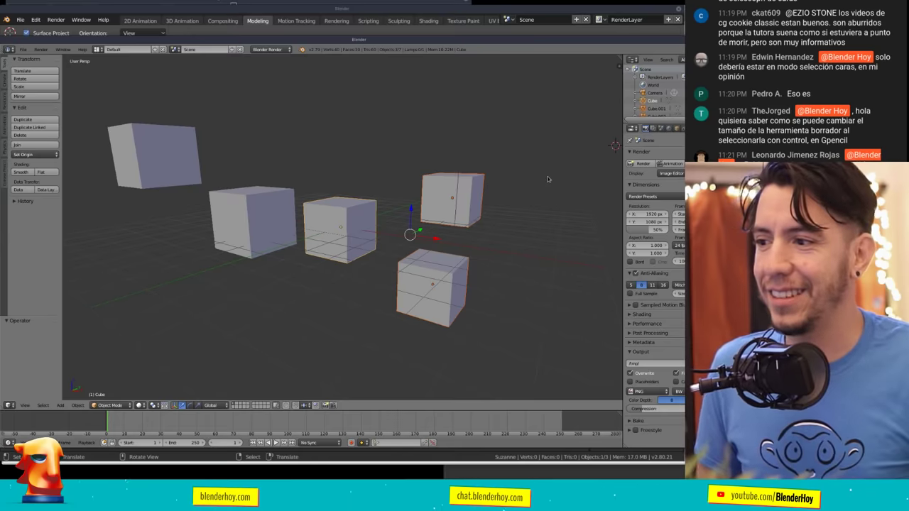
key("a")
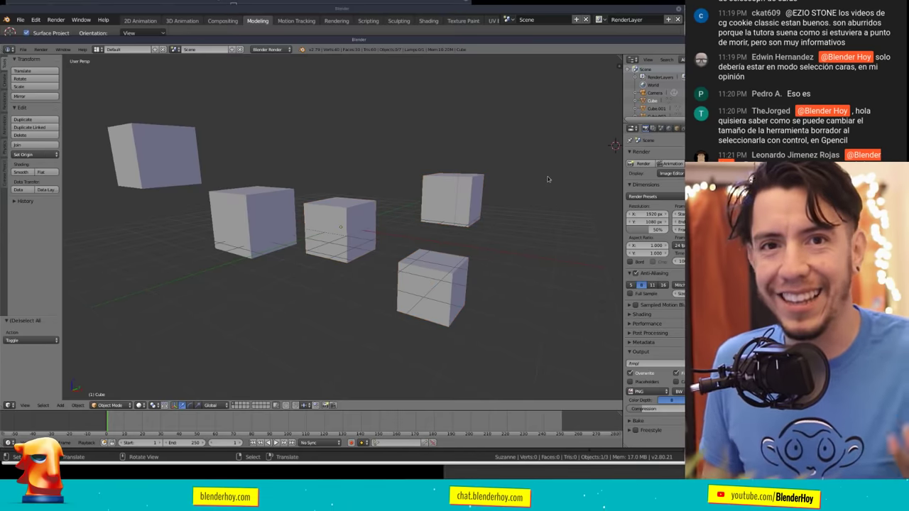
key("a")
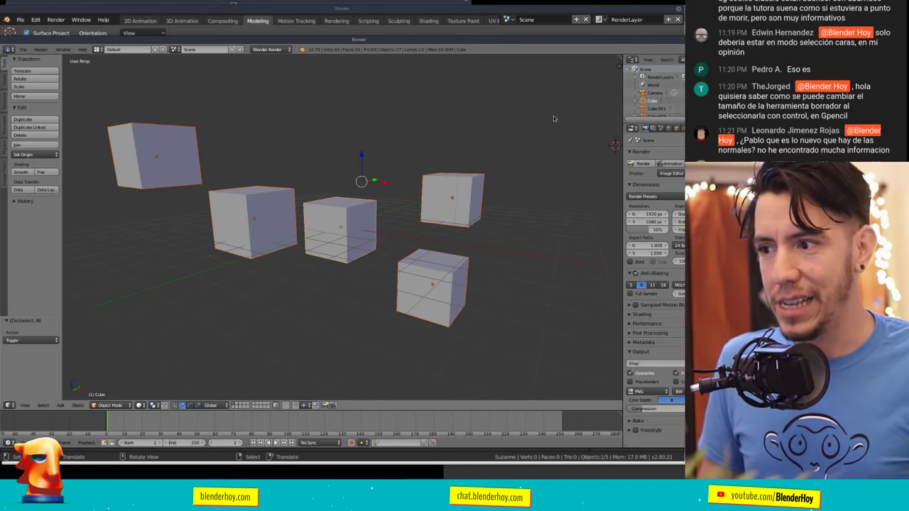
key("super+h")
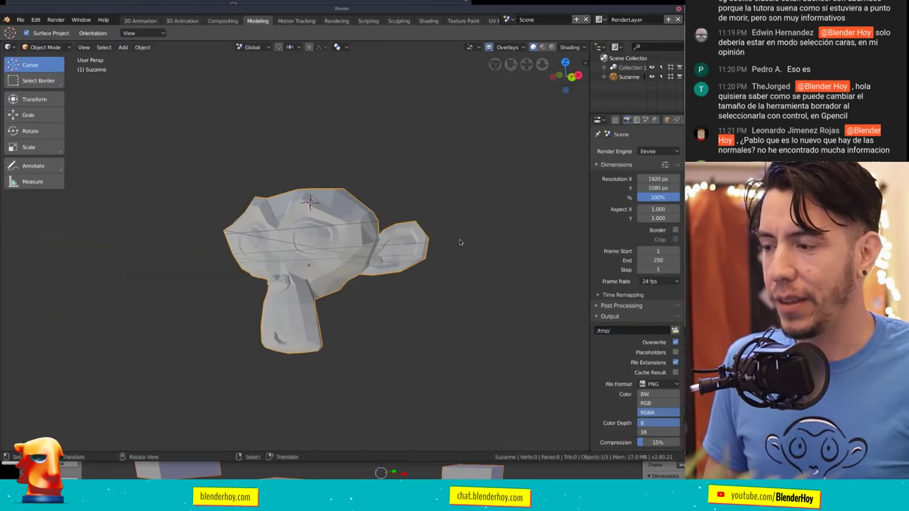
Return to the 2.79 cube scene and select the lamp.
middle_click_drag(459, 239, 429, 246)
key("alt+Tab")
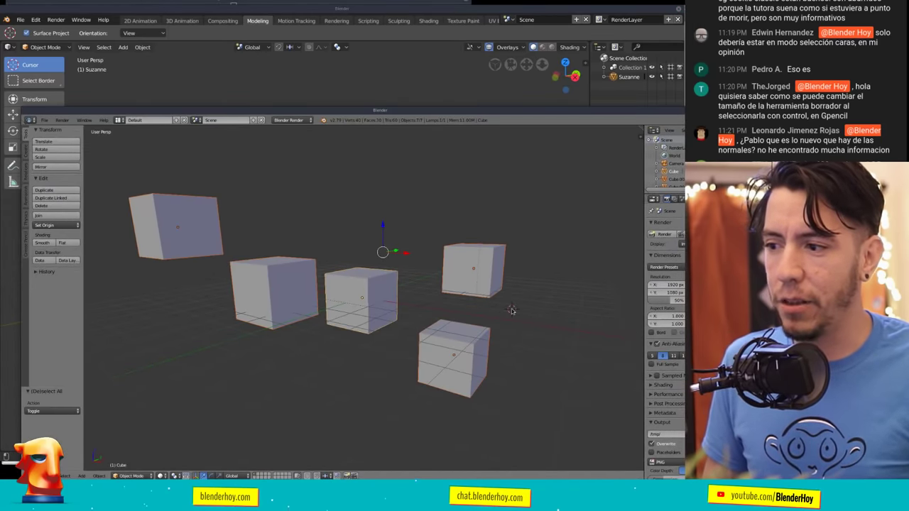
key("a")
key("a")
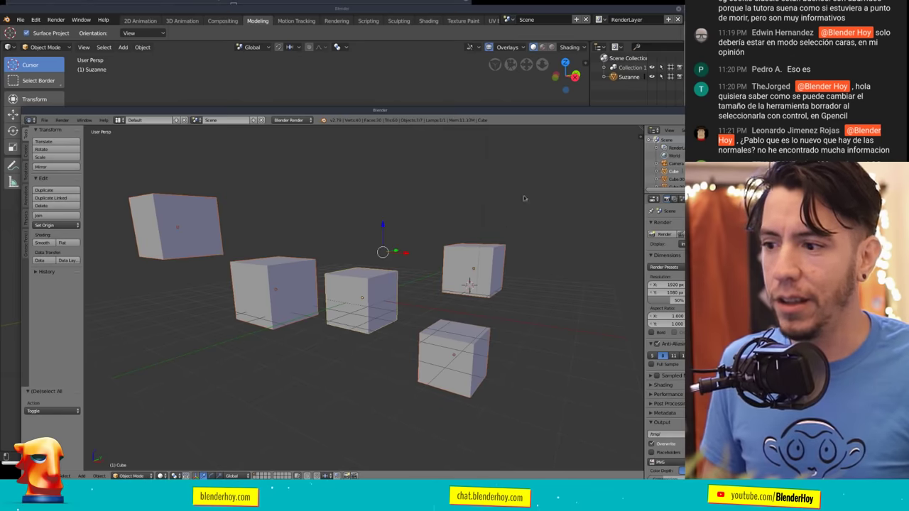
right_click(480, 256)
scroll(348, 305, "down", 3)
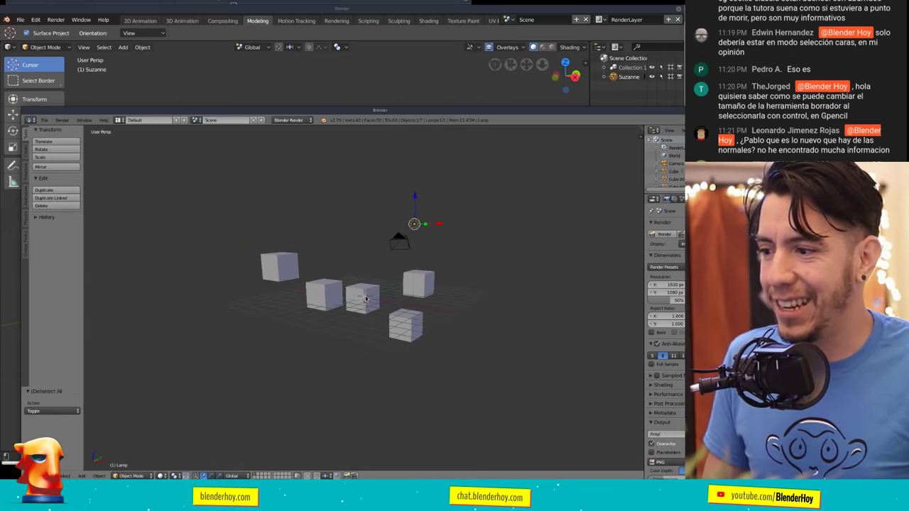
Select every object, move and duplicate the group, then undo the copy's placement.
key("a")
key("g")
left_click(398, 284)
scroll(426, 318, "down", 2)
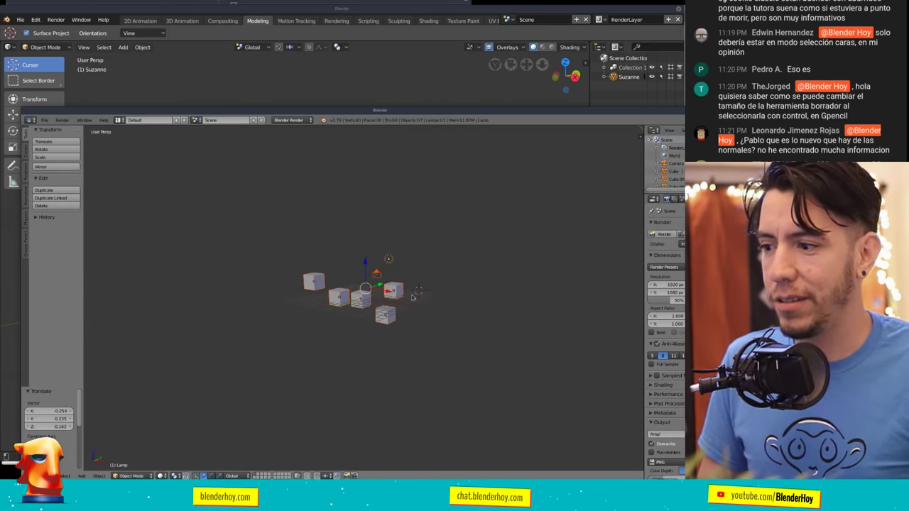
scroll(426, 318, "up", 4)
key("shift+d")
left_click(611, 398)
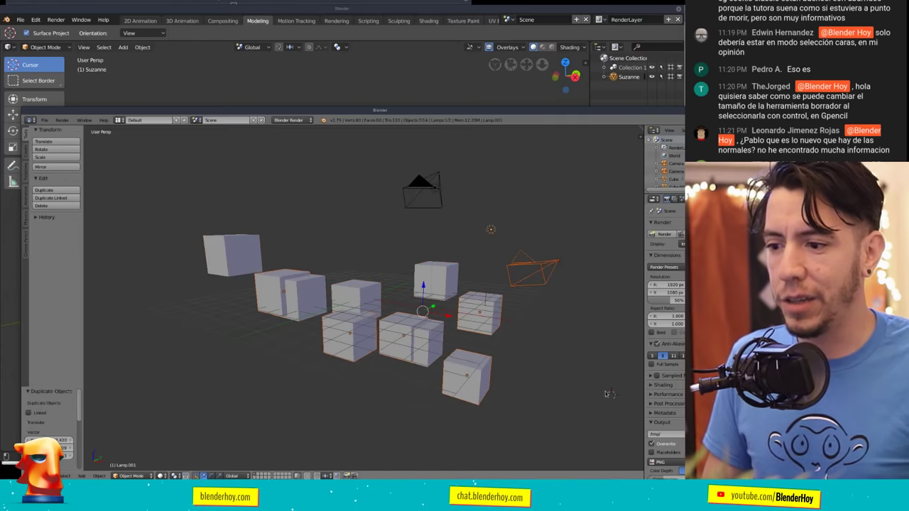
scroll(609, 395, "down", 5)
key("ctrl+z")
key("ctrl+z")
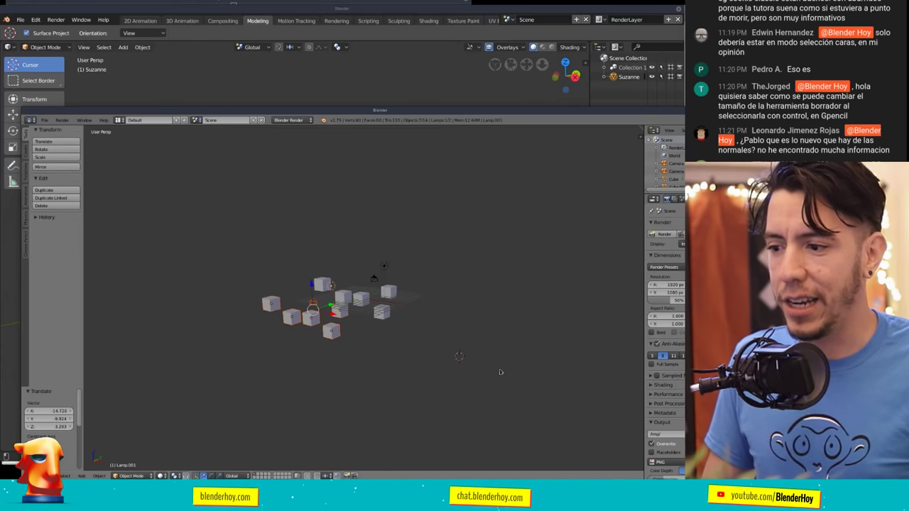
key("ctrl+z")
key("ctrl+z")
scroll(426, 299, "up", 3)
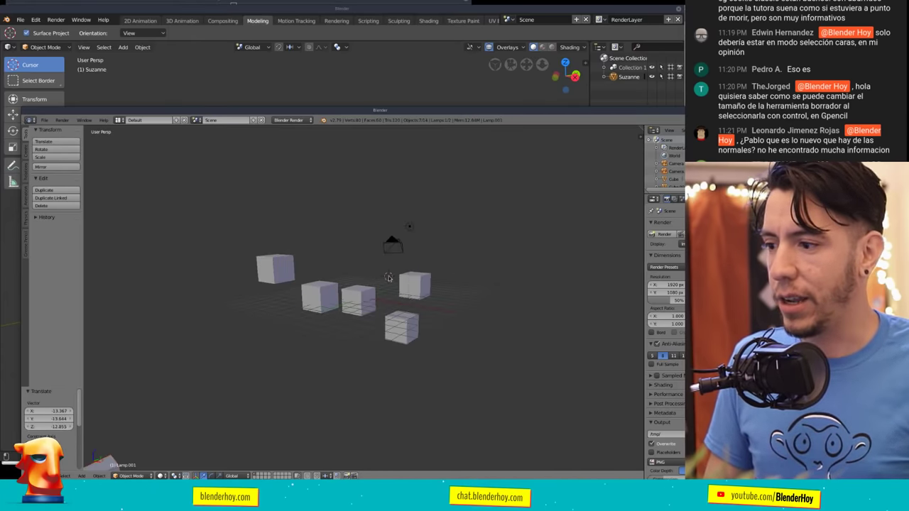
scroll(400, 283, "up", 3)
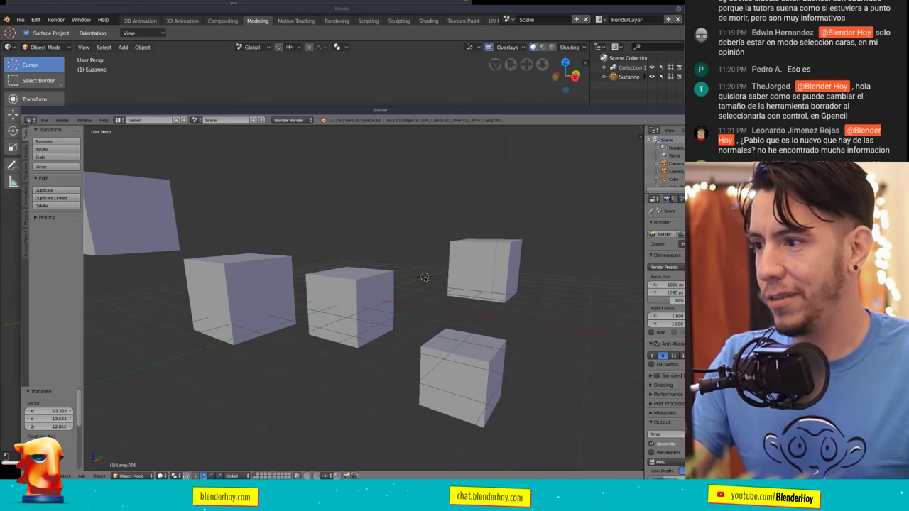
Toggle select-all, select the back-right cube, and place the 3D cursor beside the right cube.
key("a")
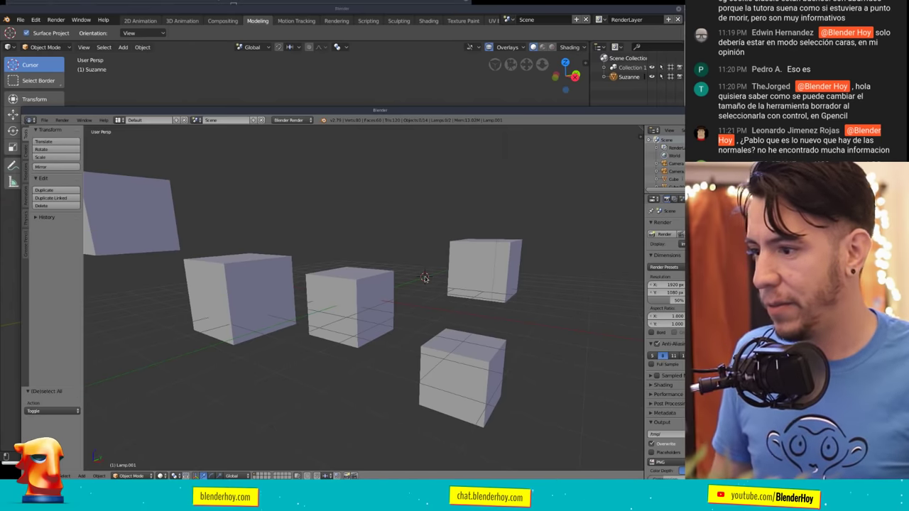
key("a")
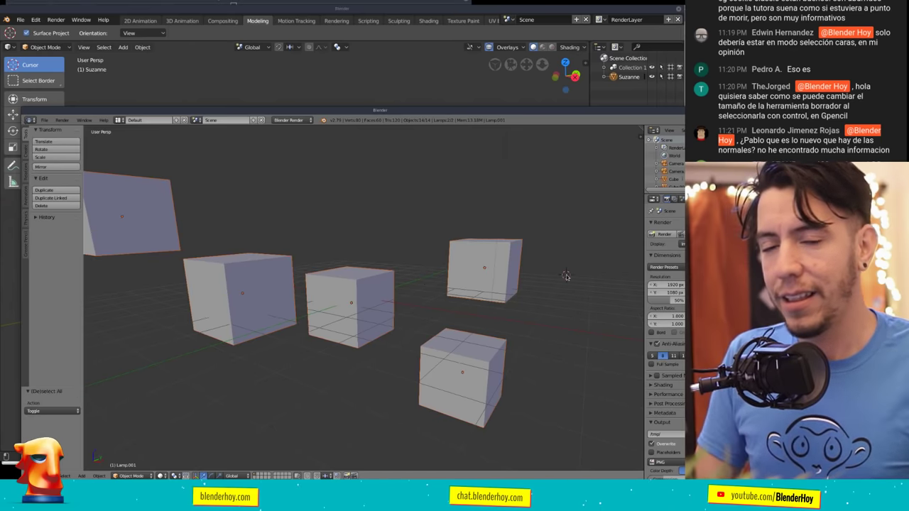
key("a")
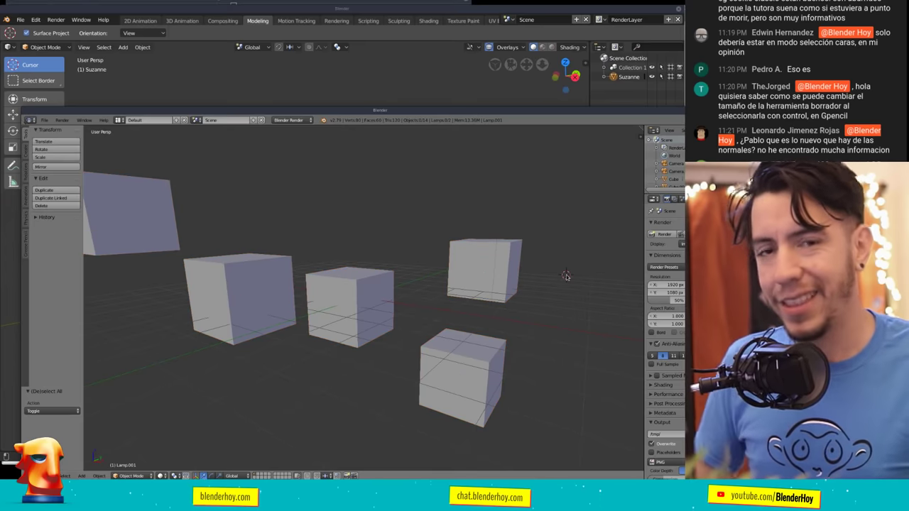
scroll(564, 277, "down", 2)
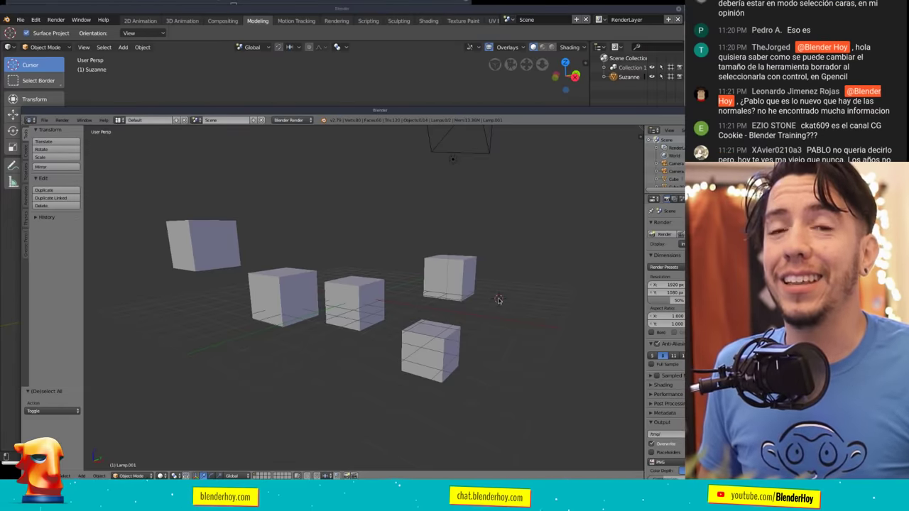
right_click(475, 271)
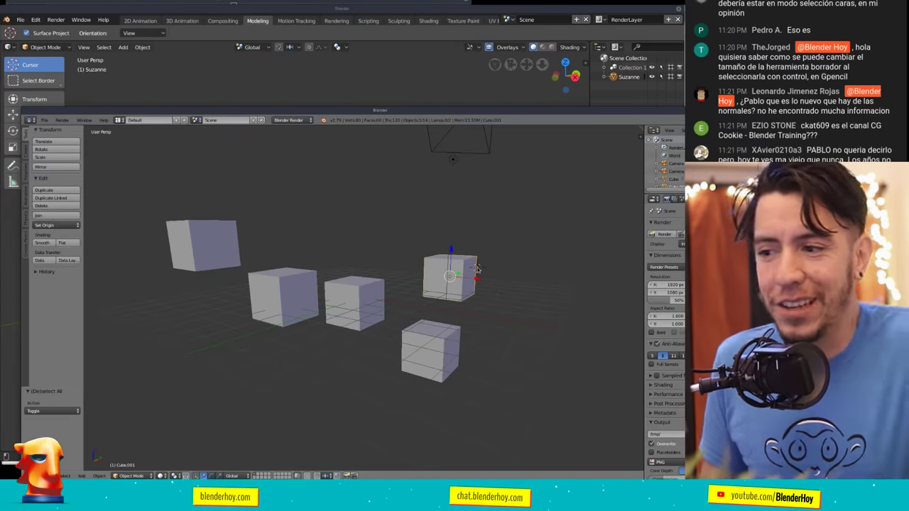
key("a")
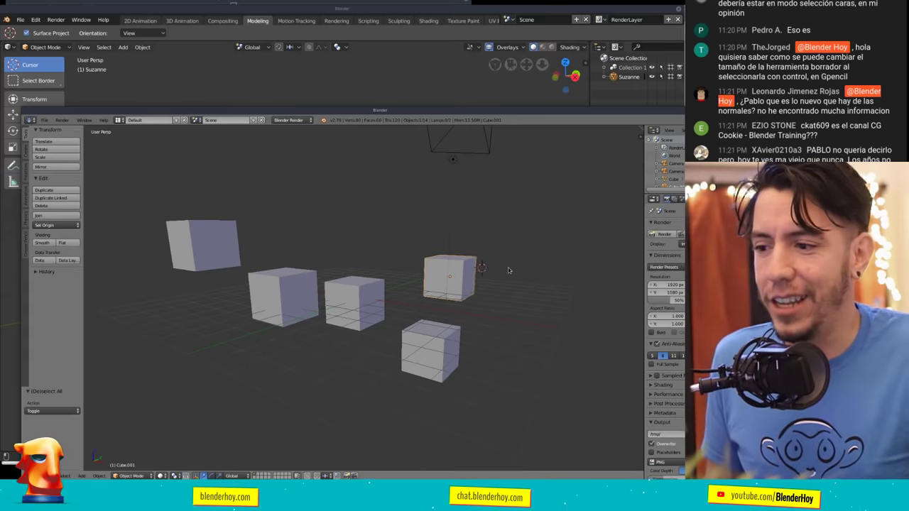
key("a")
left_click(573, 216)
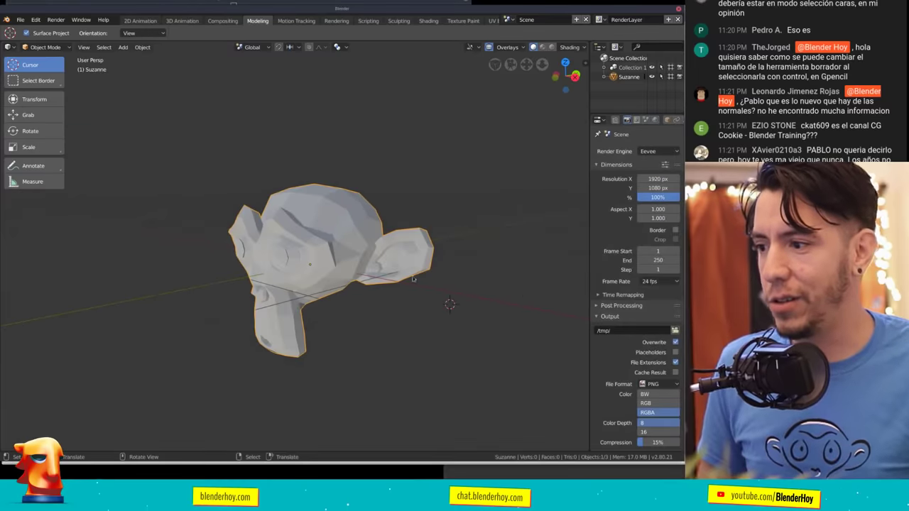
Duplicate Suzanne three times, spreading the copies apart.
middle_click_drag(521, 287, 351, 264)
scroll(351, 264, "down", 3)
left_click(355, 258)
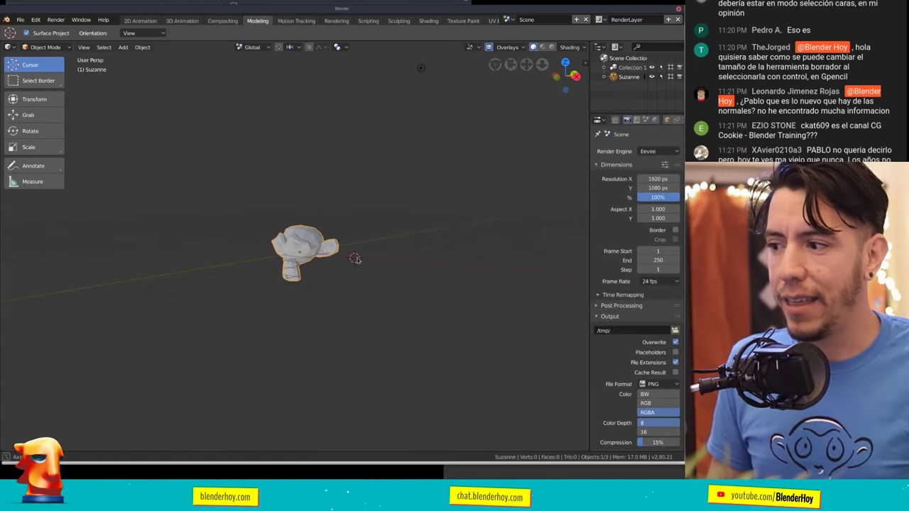
key("shift+d")
left_click(445, 322)
key("shift+d")
left_click(435, 192)
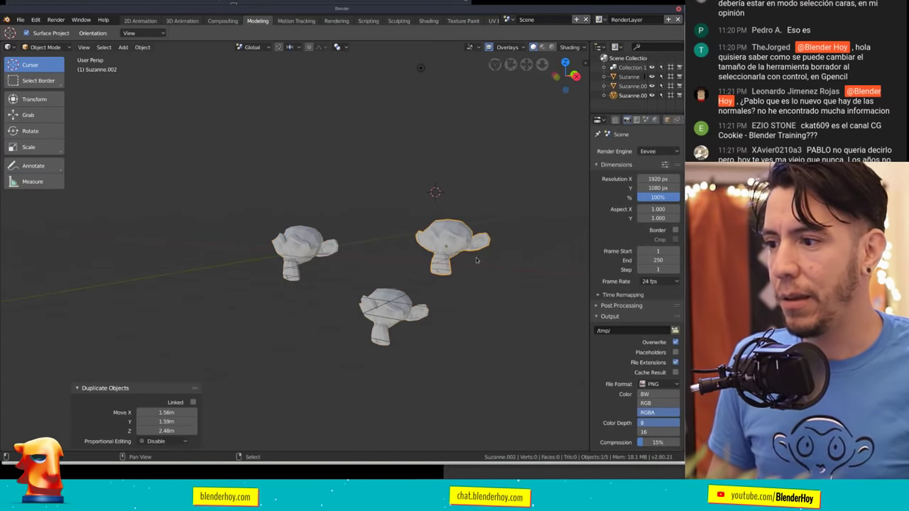
key("shift+d")
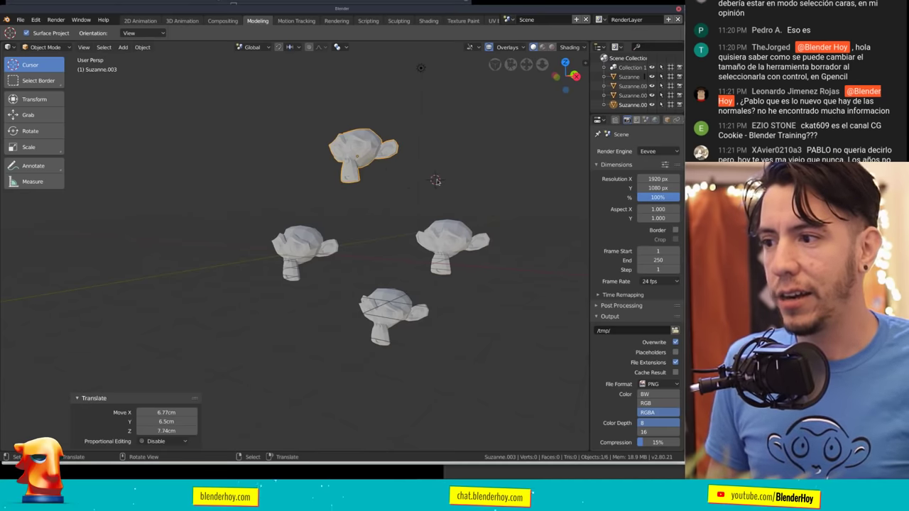
Pick the top, left and bottom Suzannes, then select all and place the 3D cursor.
left_click(438, 181)
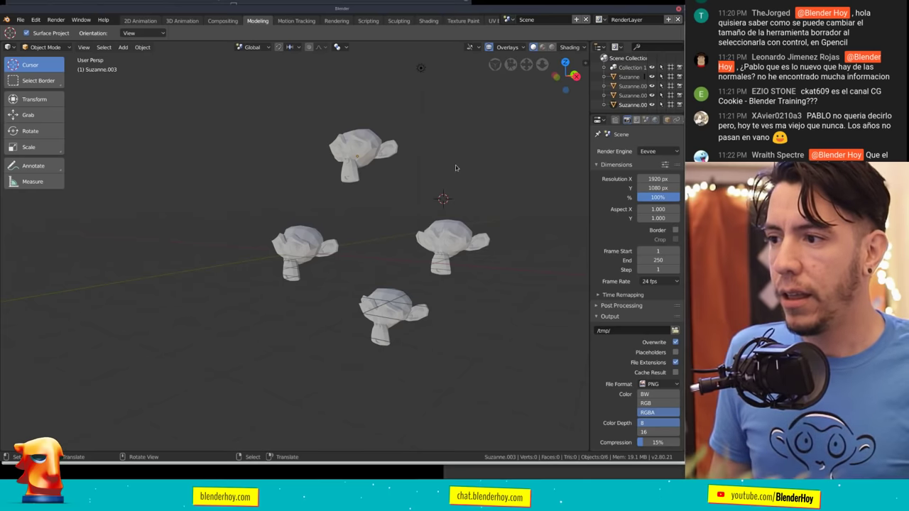
left_click_drag(361, 151, 366, 147)
left_click(304, 249, "shift")
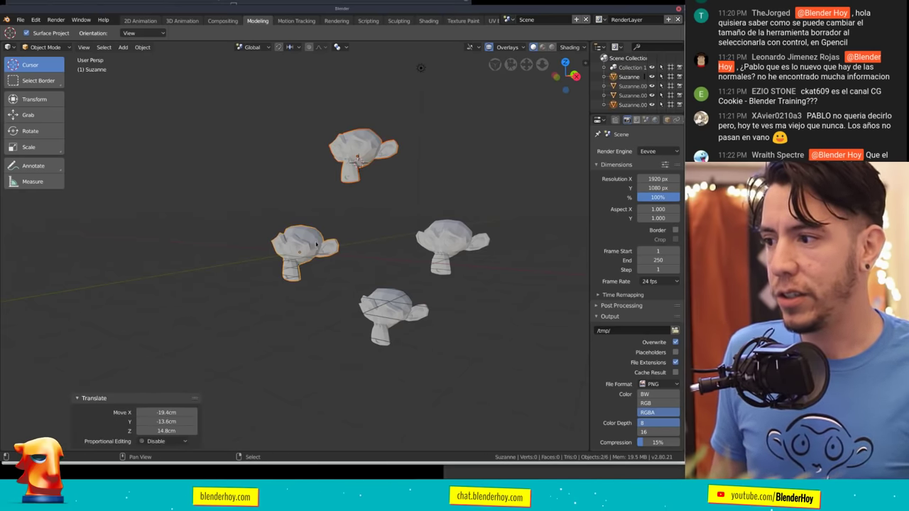
left_click(387, 308, "shift")
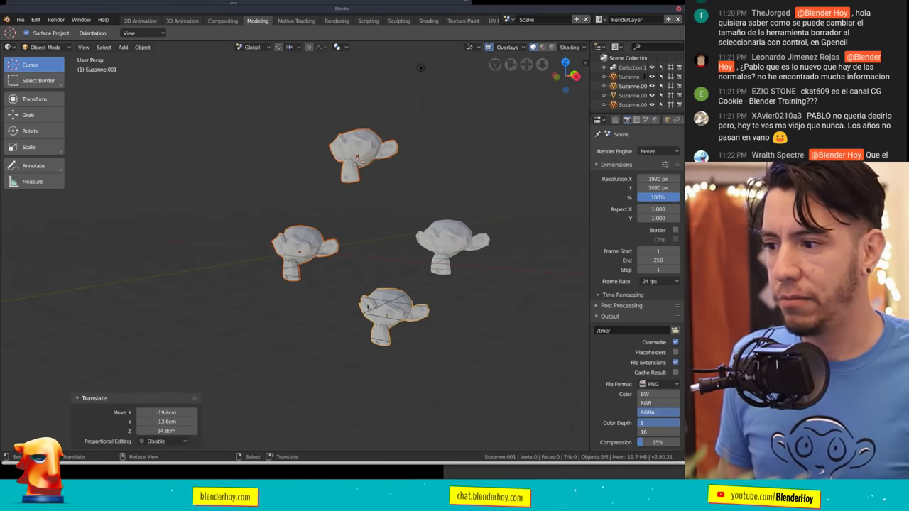
left_click(460, 311)
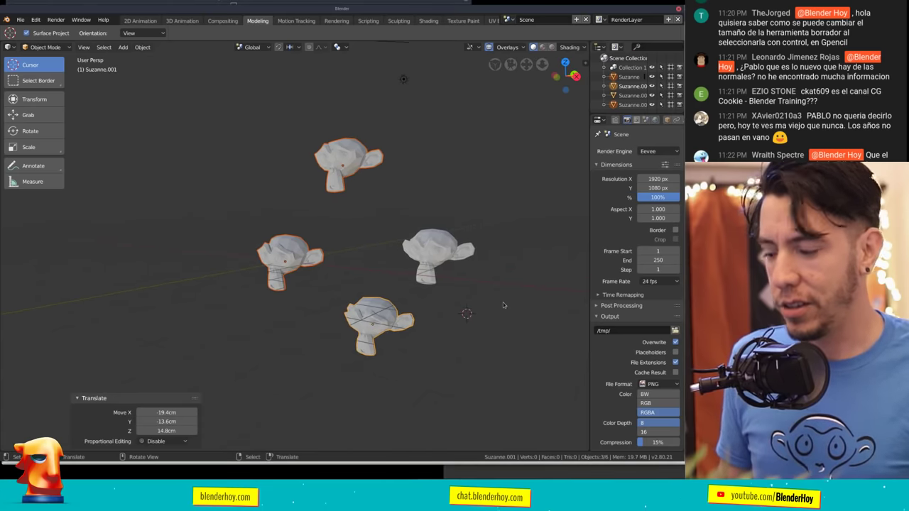
key("a")
left_click(503, 304)
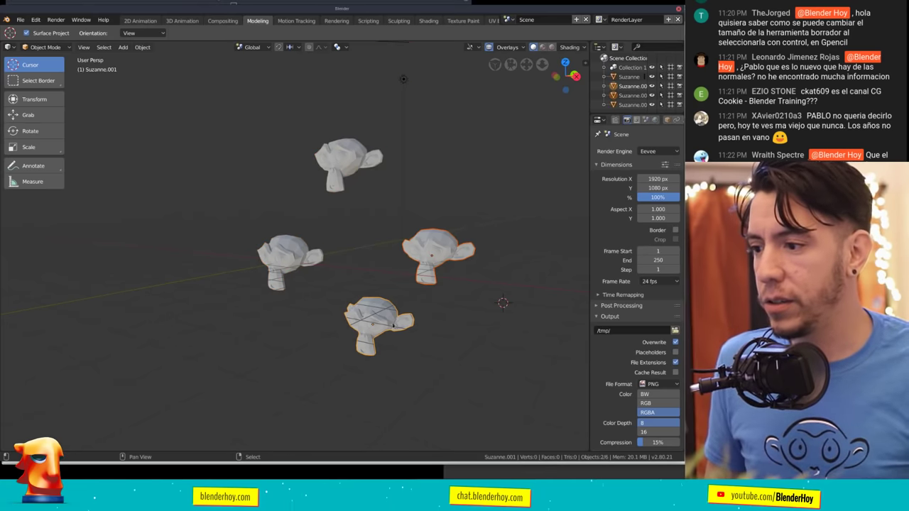
Hide and reveal the two selected Suzannes, then select only the left one.
key("h")
key("alt+h")
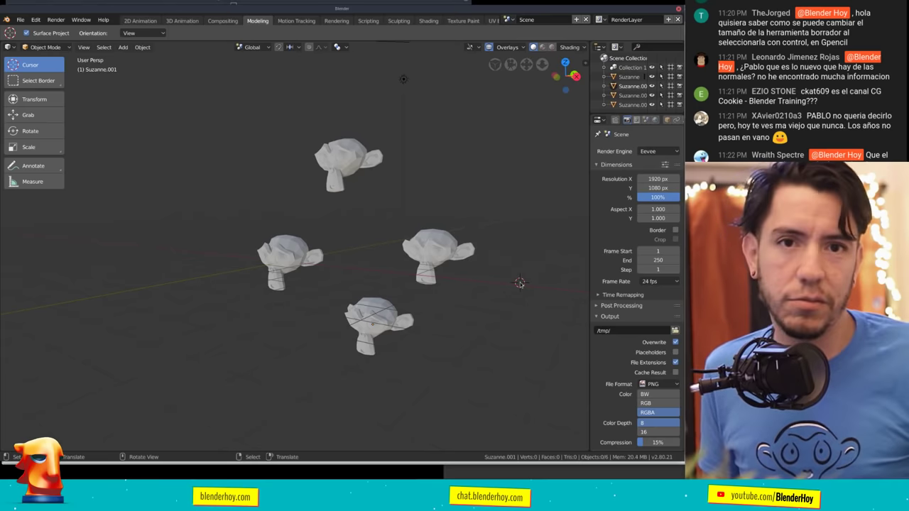
right_click(377, 327)
right_click(308, 270, "shift")
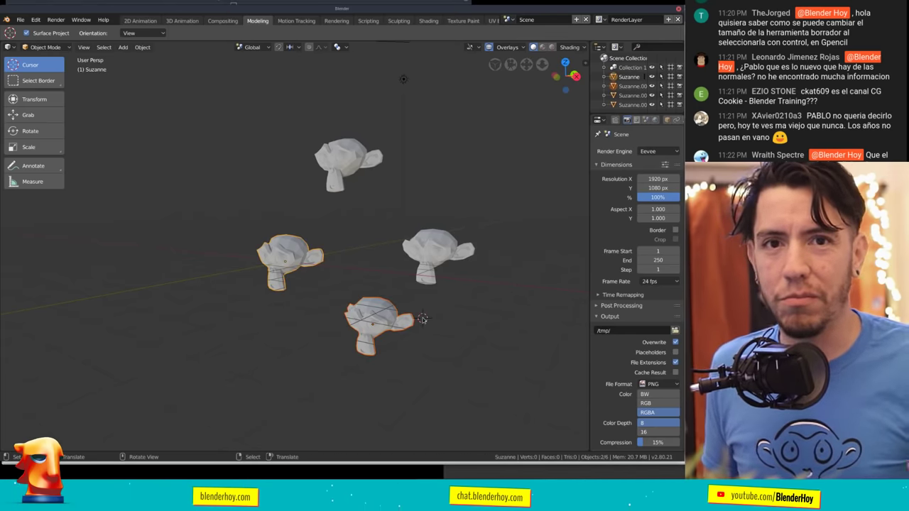
left_click(306, 254)
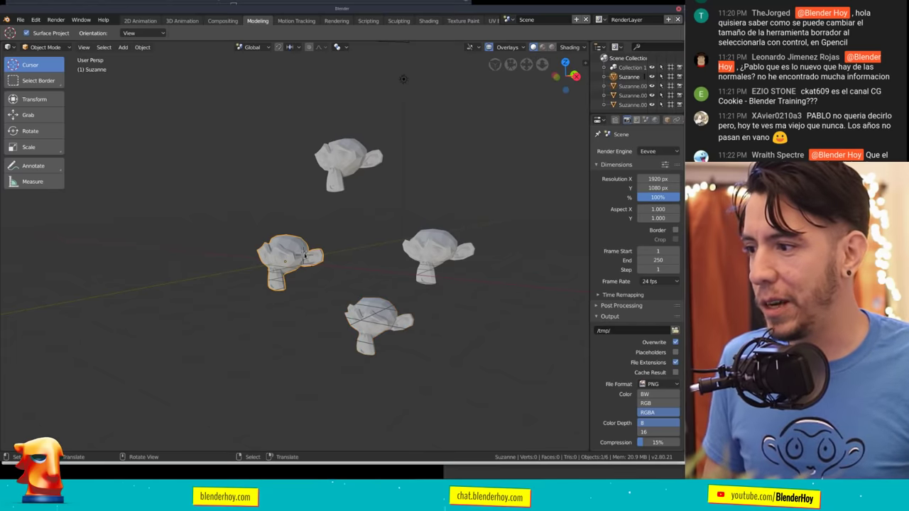
Move the left Suzanne, reset it to the world origin, and select all objects.
key("g")
left_click(188, 180)
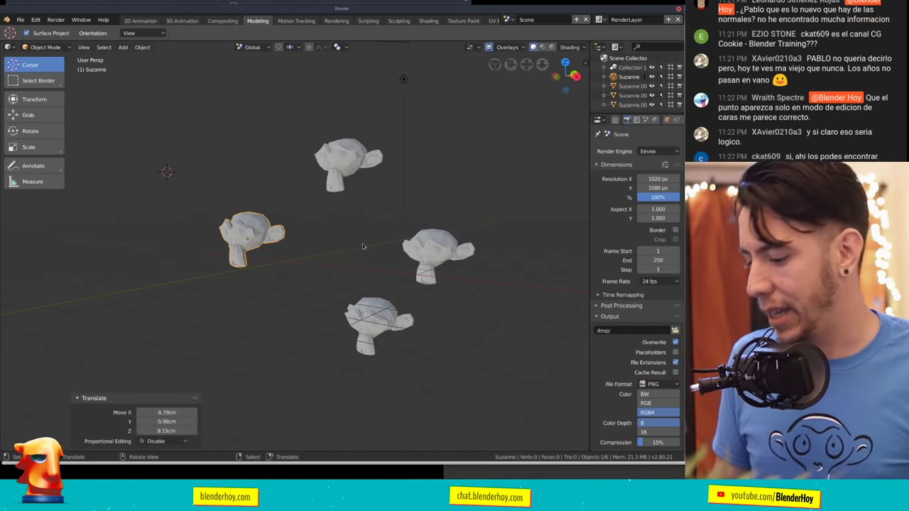
key("alt+g")
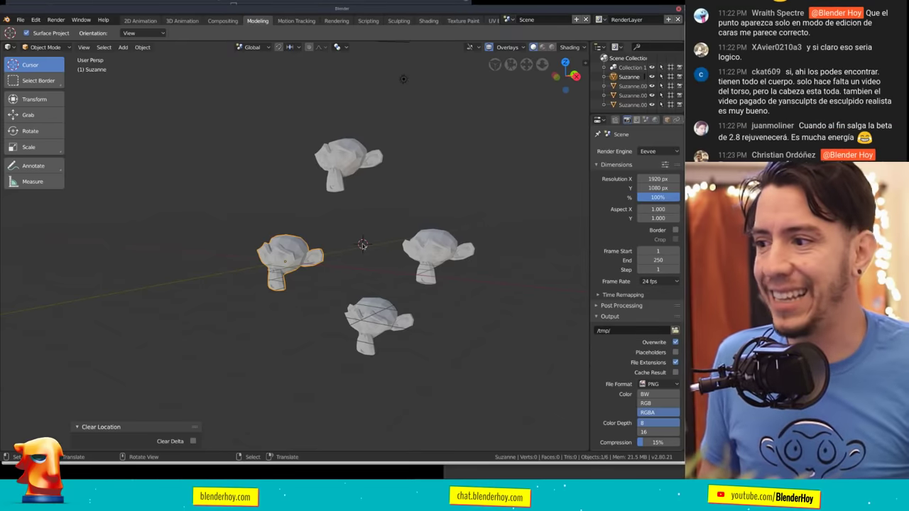
key("a")
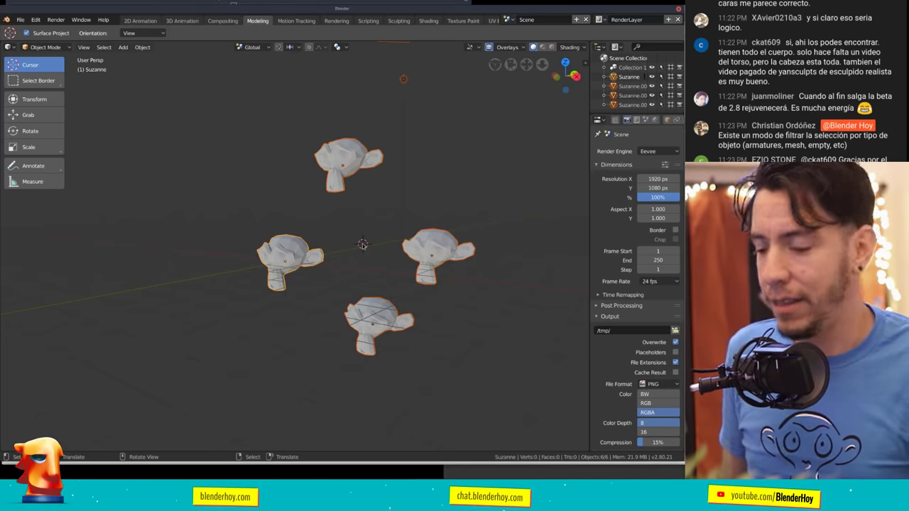
Make the right Suzanne active, then toggle A and Alt+A, ending with nothing selected.
left_click(431, 257)
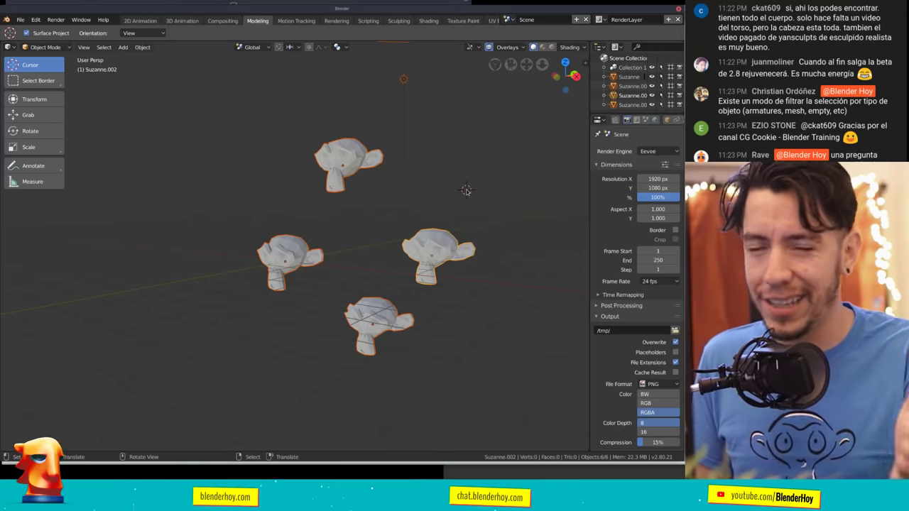
key("a")
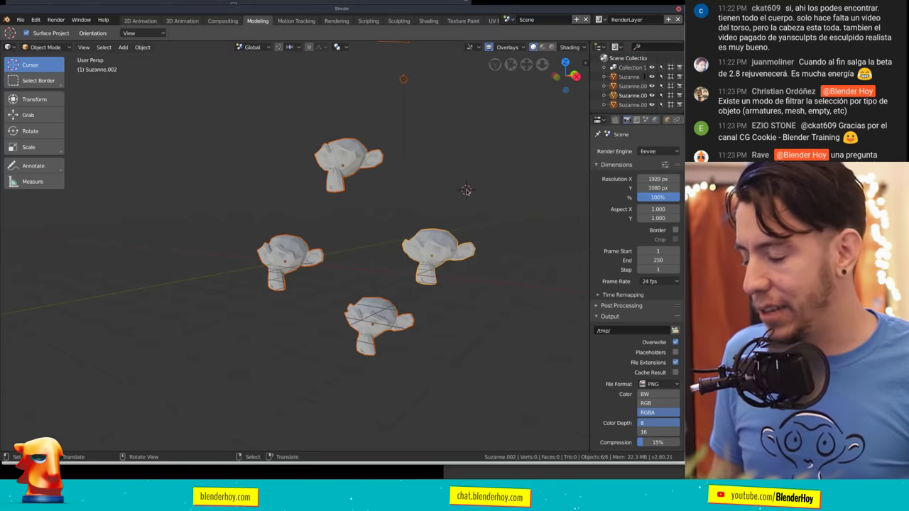
key("alt+a")
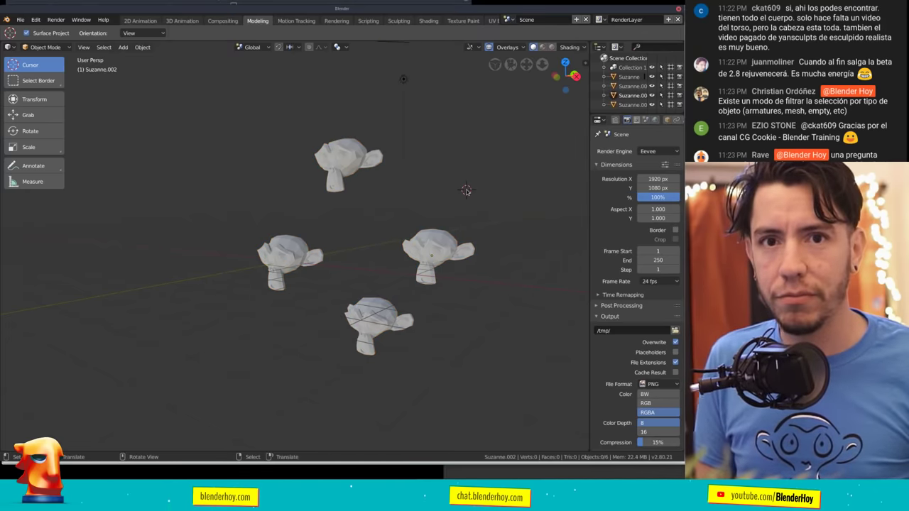
key("a")
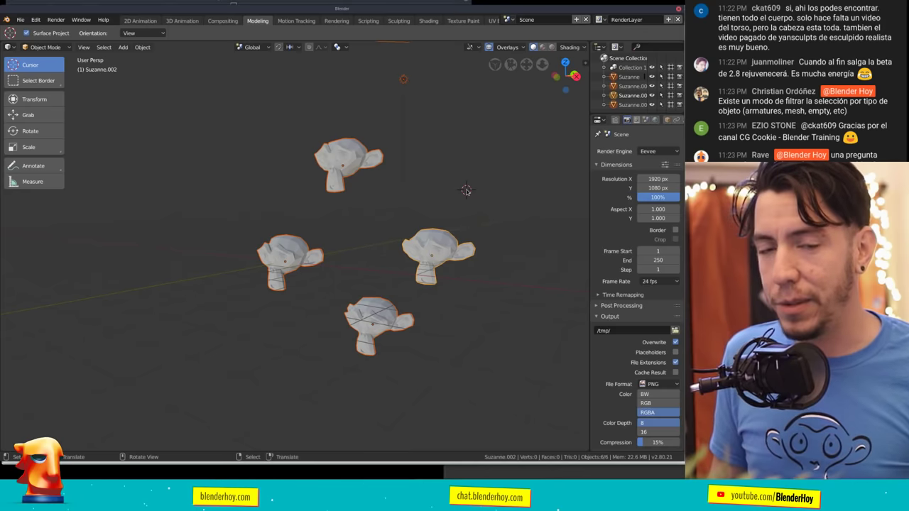
key("alt+a")
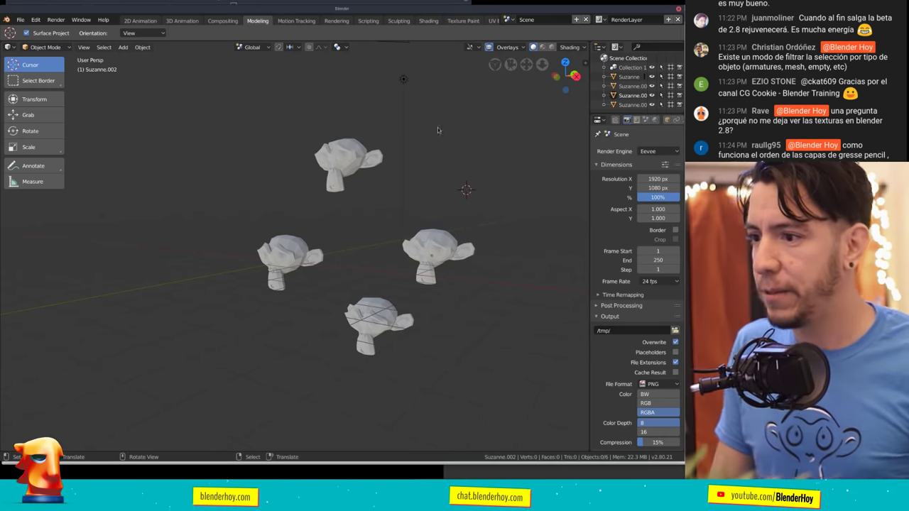
middle_click_drag(462, 158, 444, 184)
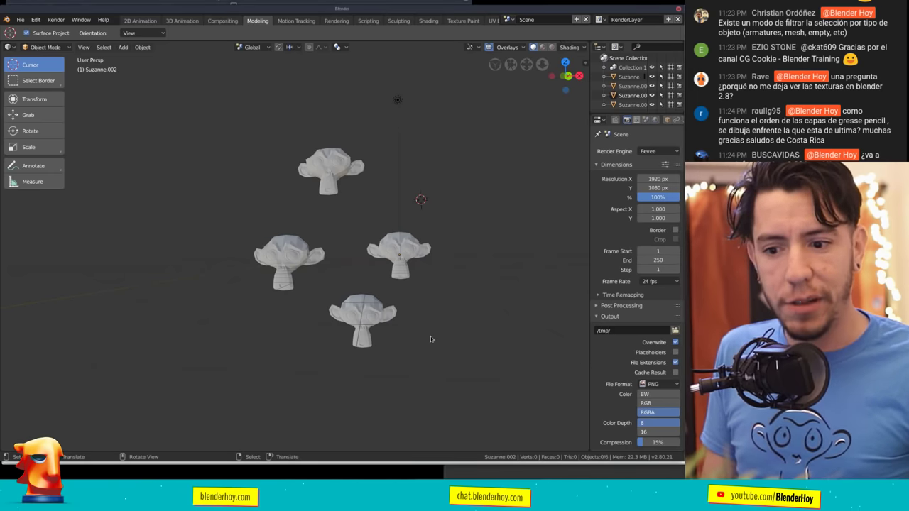
Reload the start-up file with Ctrl+N and show the Open Recent list.
middle_click_drag(421, 321, 426, 291)
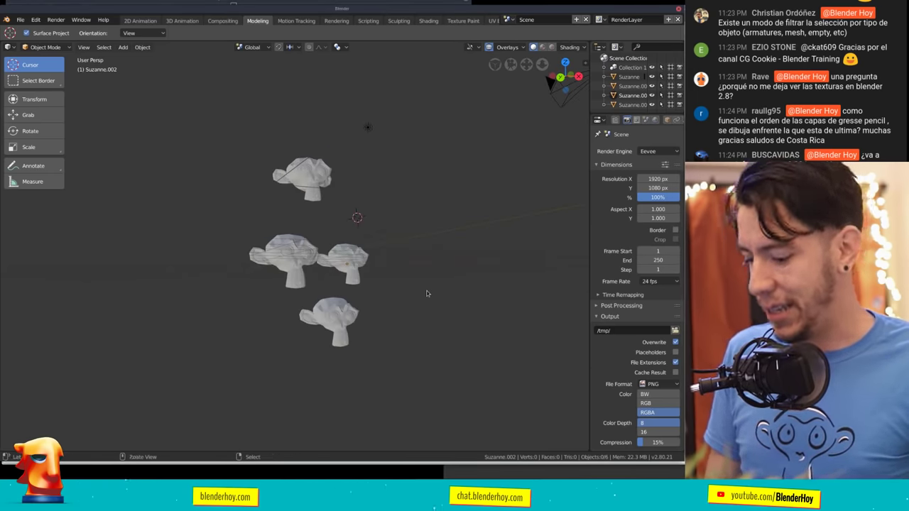
key("ctrl+n")
left_click(427, 292)
key("ctrl+shift+o")
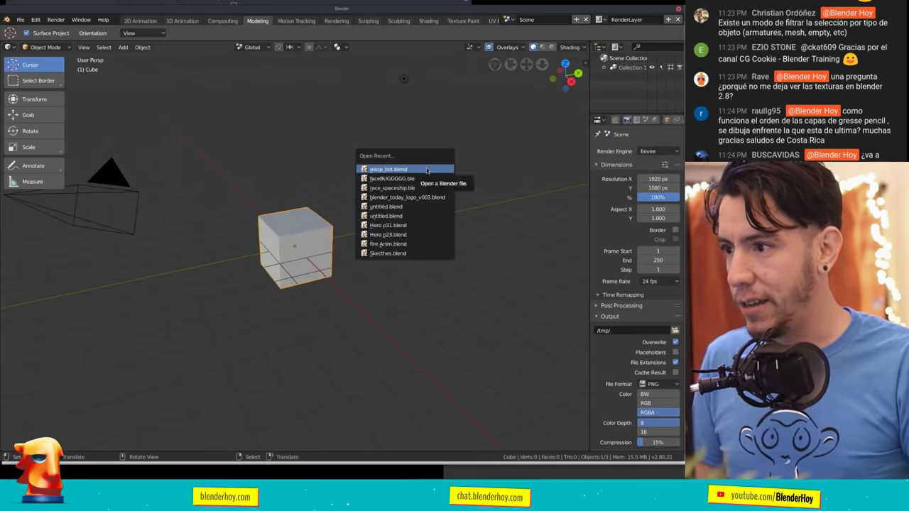
Load wasp_bot.blend from the recent files list and zoom the viewport out.
left_click(427, 169)
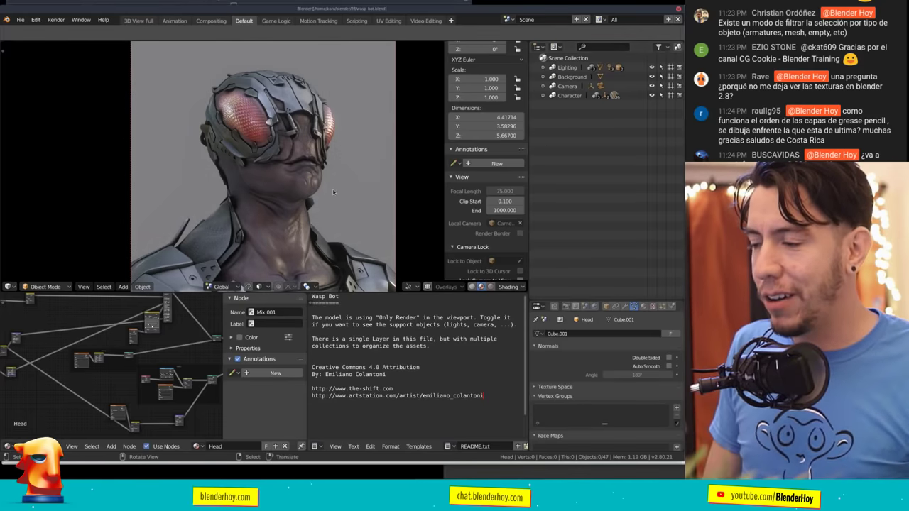
scroll(333, 192, "down", 1)
scroll(333, 191, "down", 1)
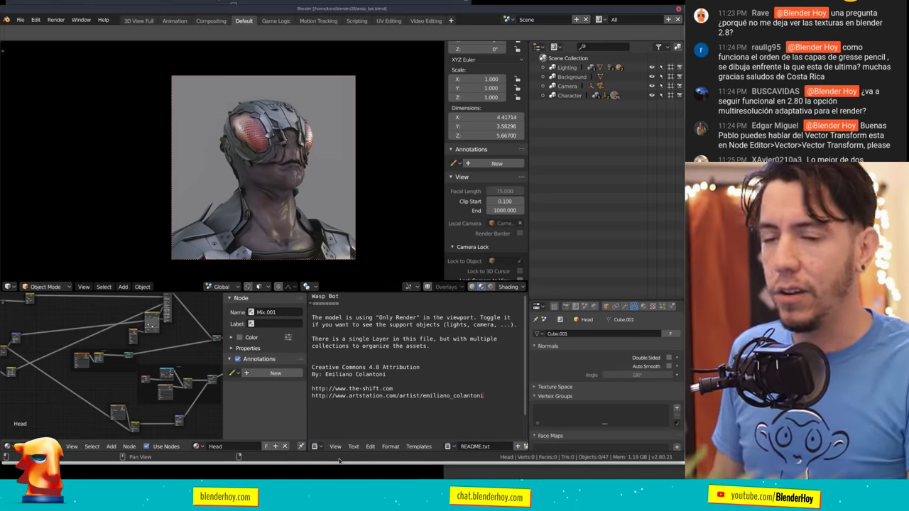
left_click(335, 446)
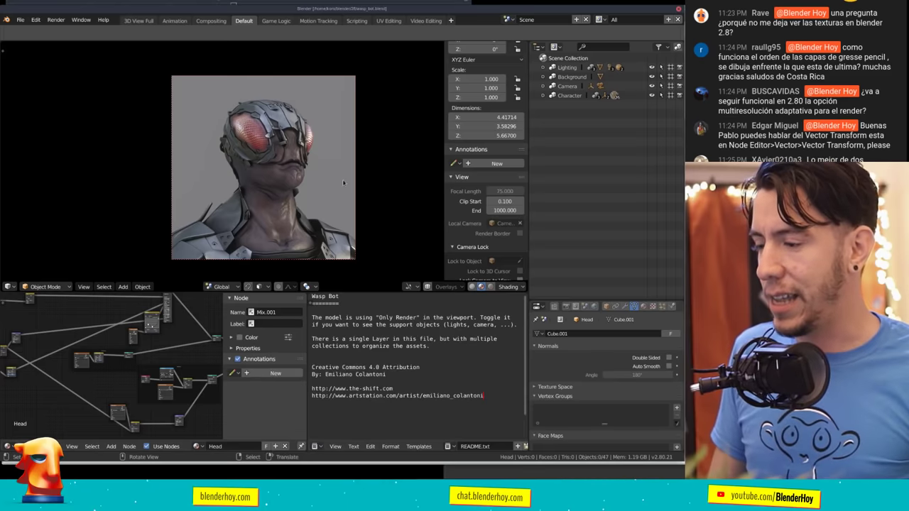
left_click(20, 19)
Open wanderer.blend through the File > Open file browser.
left_click(32, 40)
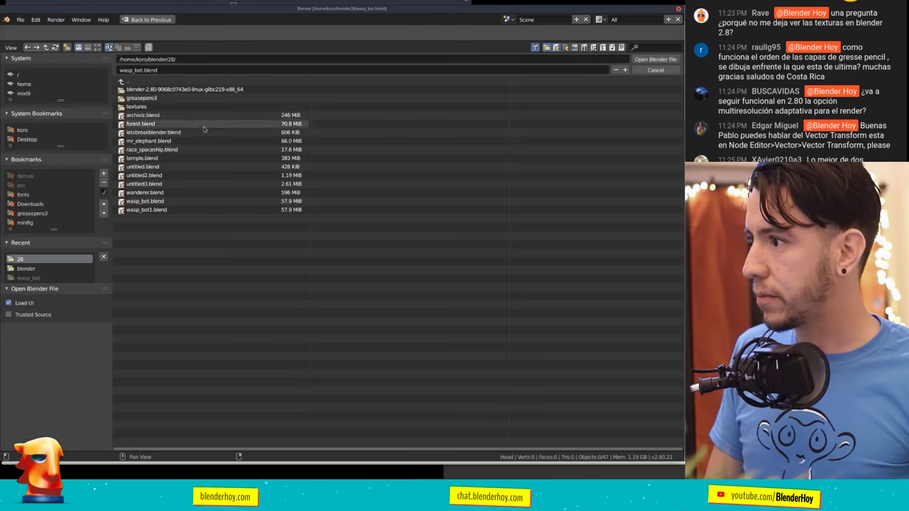
left_click(170, 193)
left_click(657, 60)
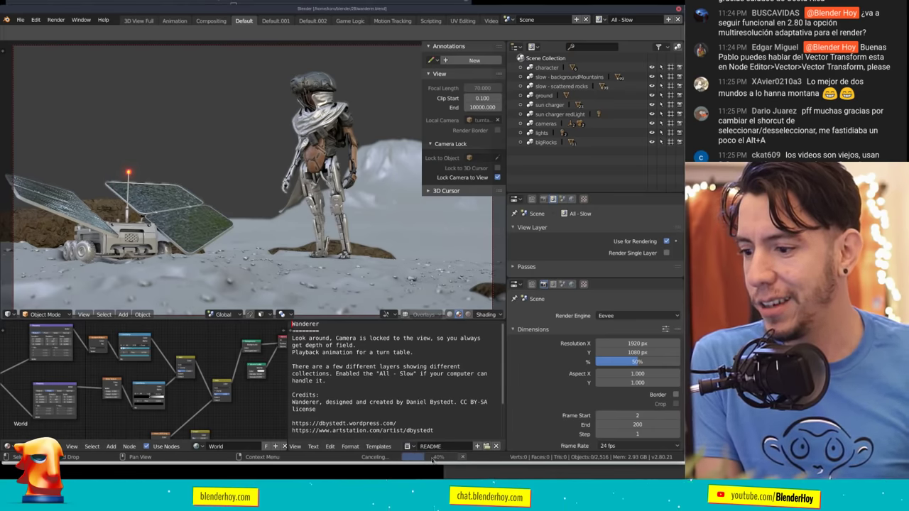
Orbit around the rover and robot, then turn off Lock Camera to View.
middle_click_drag(249, 178, 213, 163)
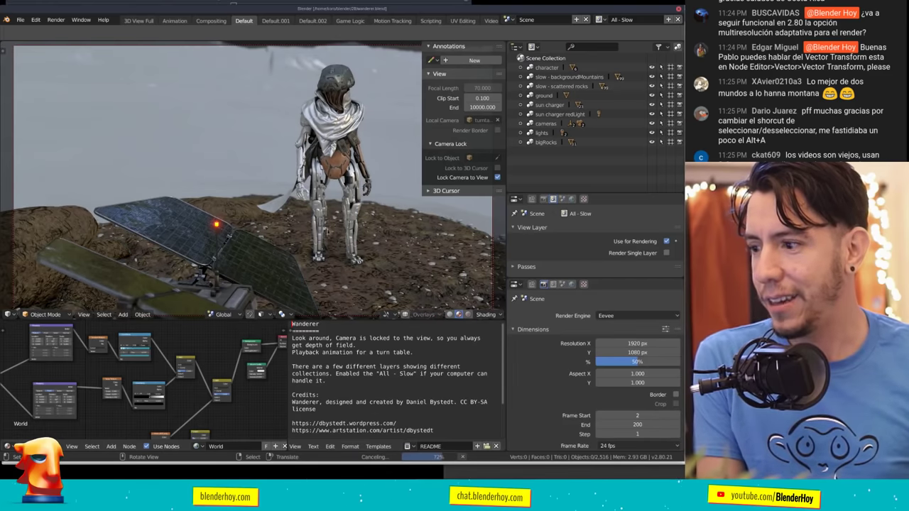
middle_click_drag(333, 243, 331, 227)
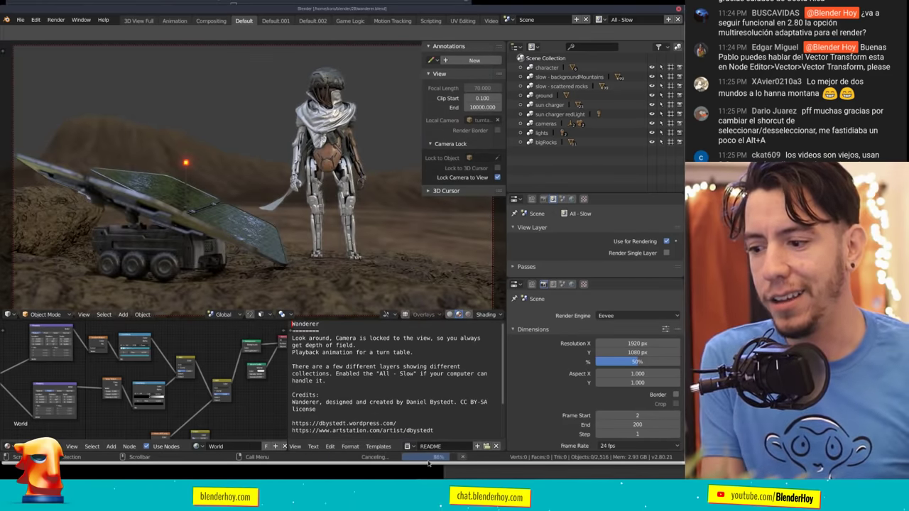
mouse_move(432, 457)
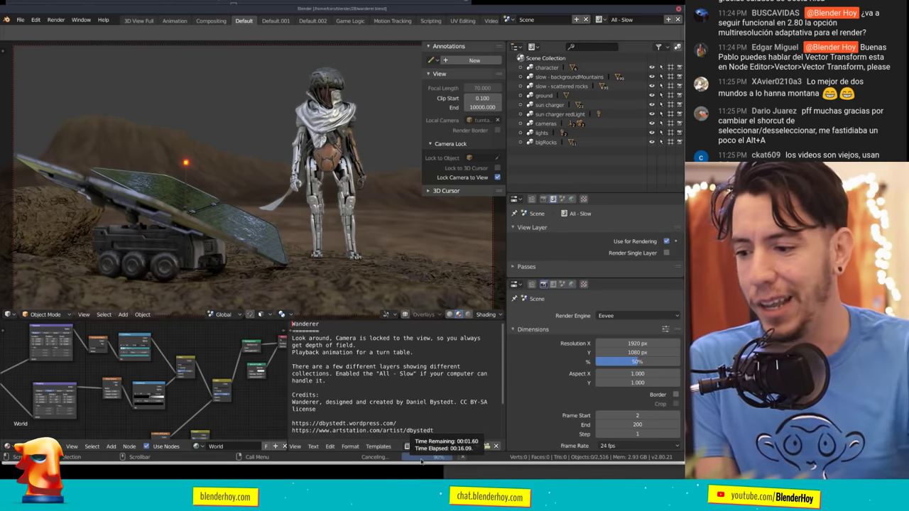
mouse_move(333, 237)
middle_mouse_down()
mouse_move(340, 227)
mouse_move(408, 221)
mouse_move(357, 215)
mouse_move(426, 229)
mouse_move(367, 228)
mouse_move(412, 189)
mouse_move(497, 144)
middle_mouse_up()
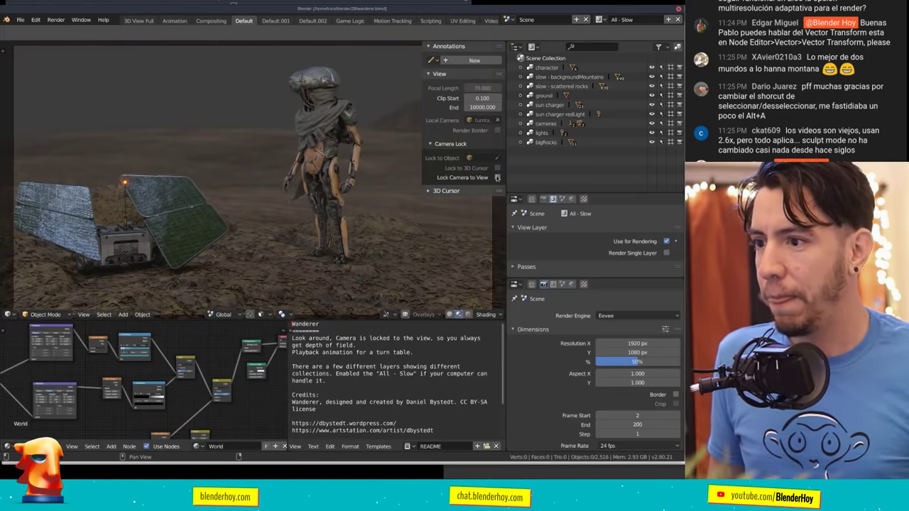
left_click(497, 178)
scroll(305, 213, "down", 5)
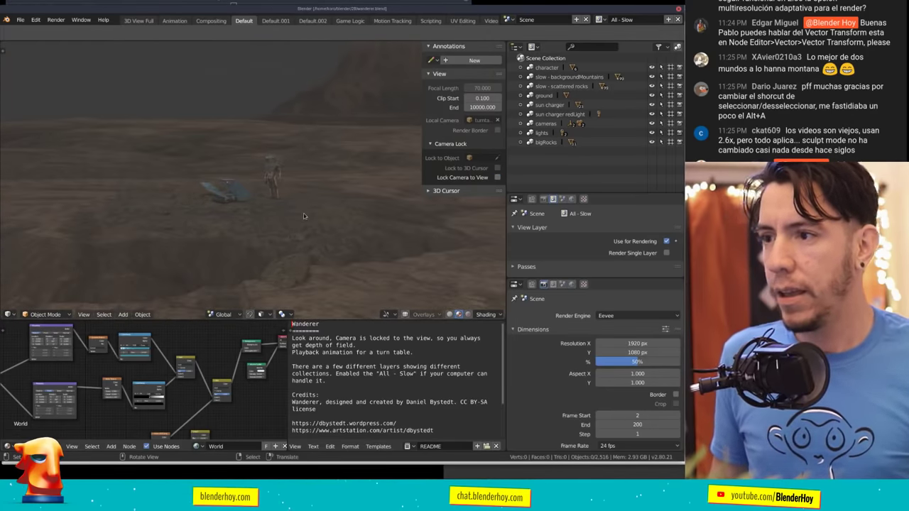
scroll(343, 173, "up", 3)
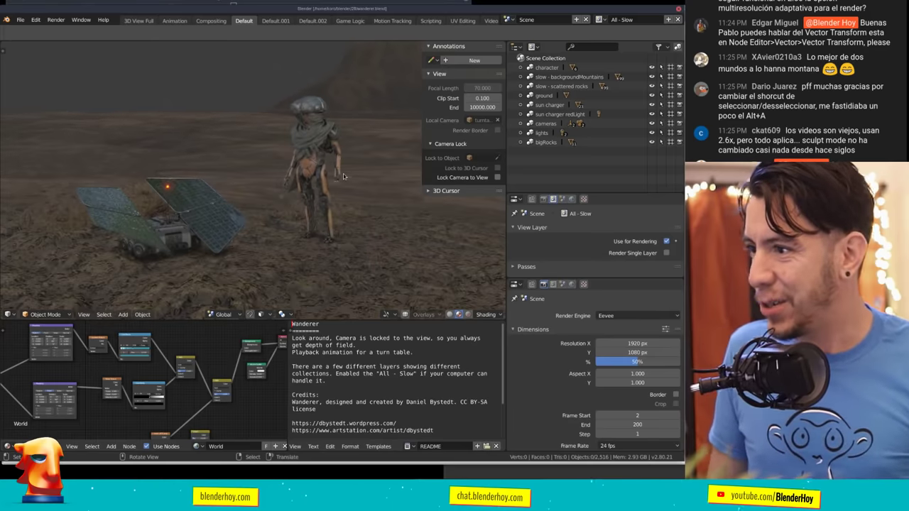
scroll(343, 173, "up", 2)
scroll(342, 181, "up", 1)
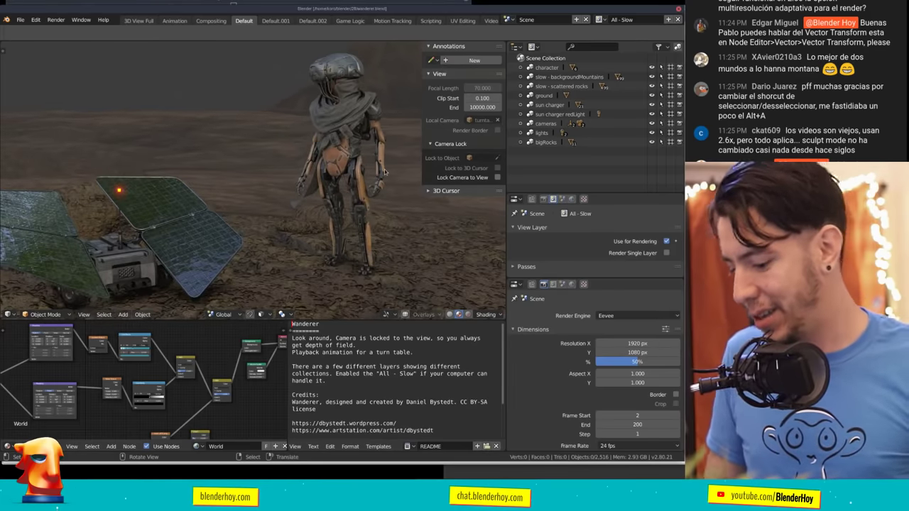
Hide the sidebar, join away the README and node editor areas, and orbit the robot and rover.
key("n")
left_click_drag(284, 324, 426, 334)
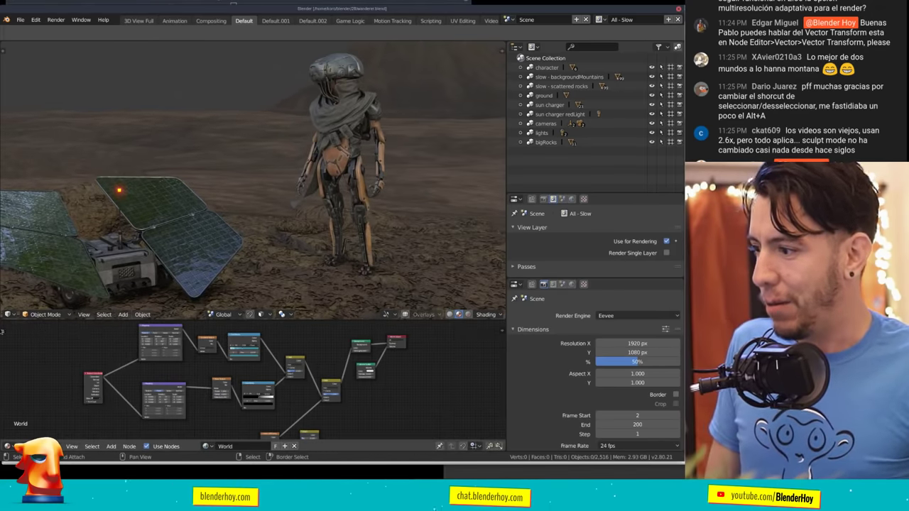
left_click_drag(7, 320, 21, 383)
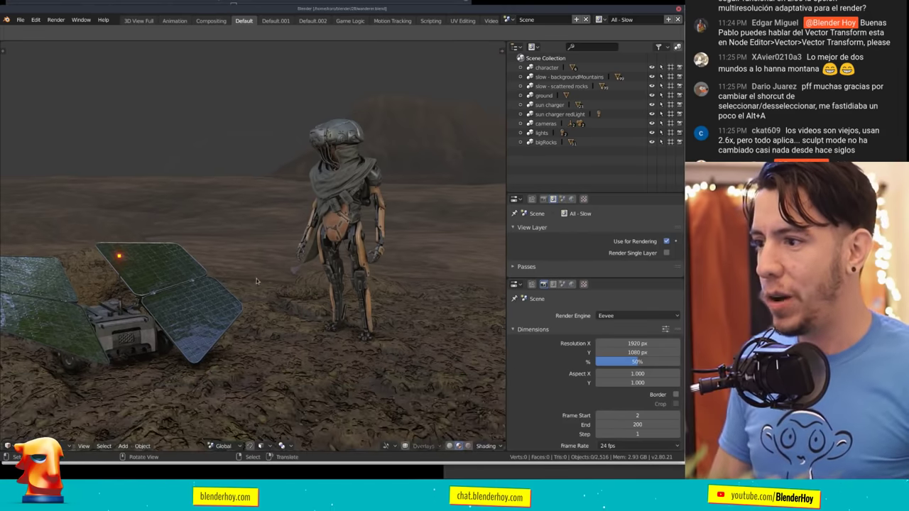
mouse_move(291, 258)
middle_mouse_down()
mouse_move(399, 279)
mouse_move(390, 290)
middle_mouse_up()
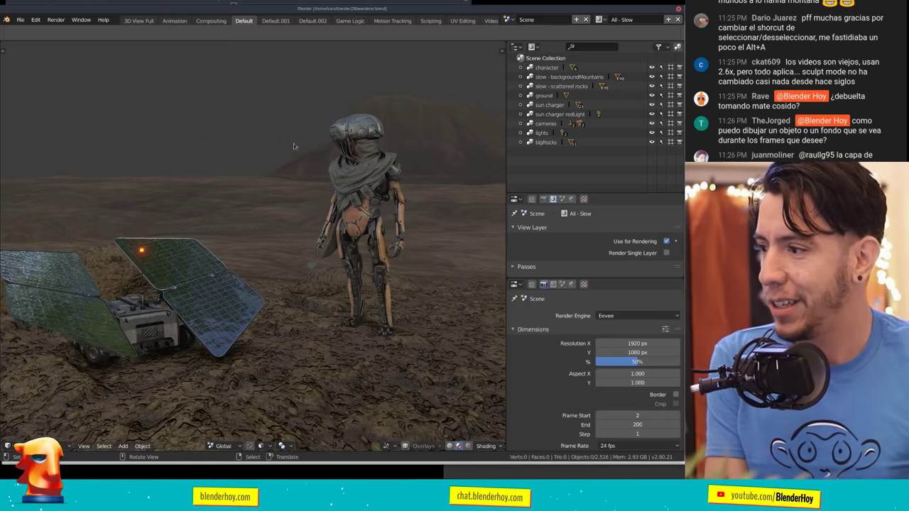
mouse_move(359, 152)
middle_mouse_down()
mouse_move(362, 195)
mouse_move(334, 213)
middle_mouse_up()
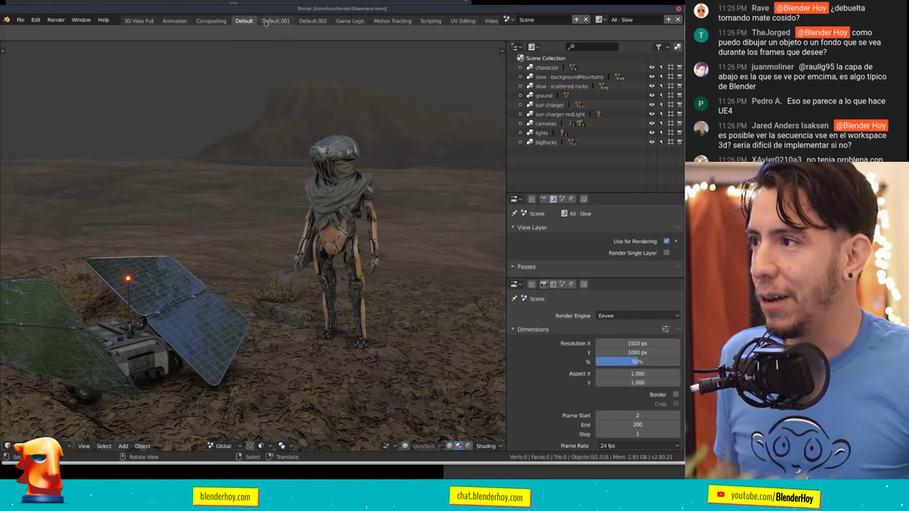
Delete the Animation, 3D View Full, Compositing, Motion Tracking and Game Logic workspaces.
right_click(170, 23)
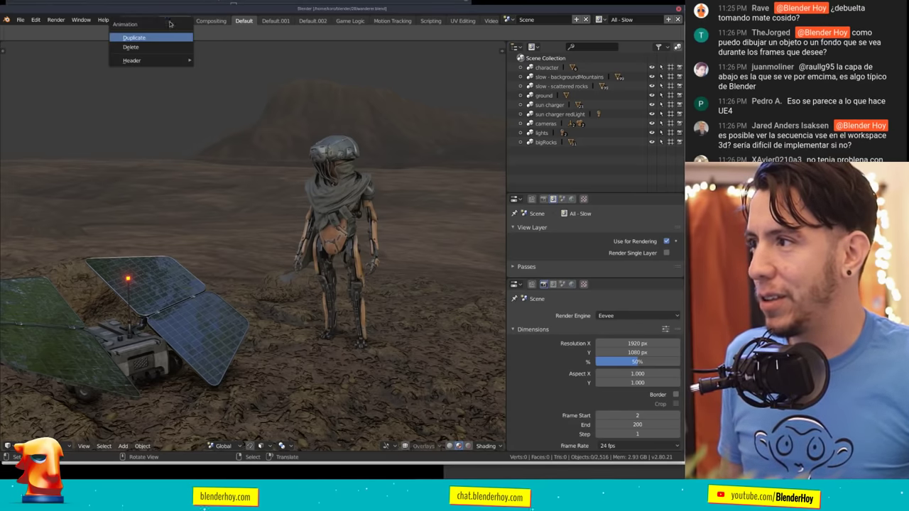
left_click(165, 46)
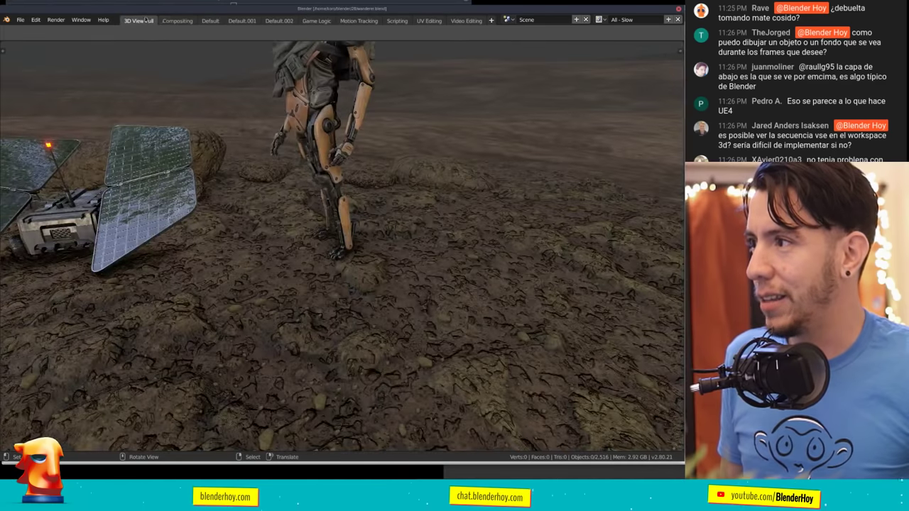
right_click(145, 20)
left_click(142, 47)
right_click(144, 23)
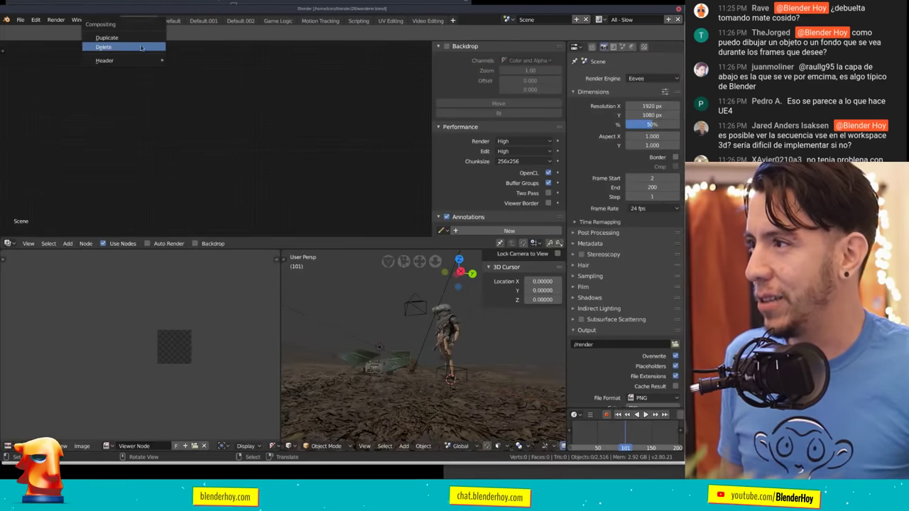
left_click(142, 48)
right_click(135, 24)
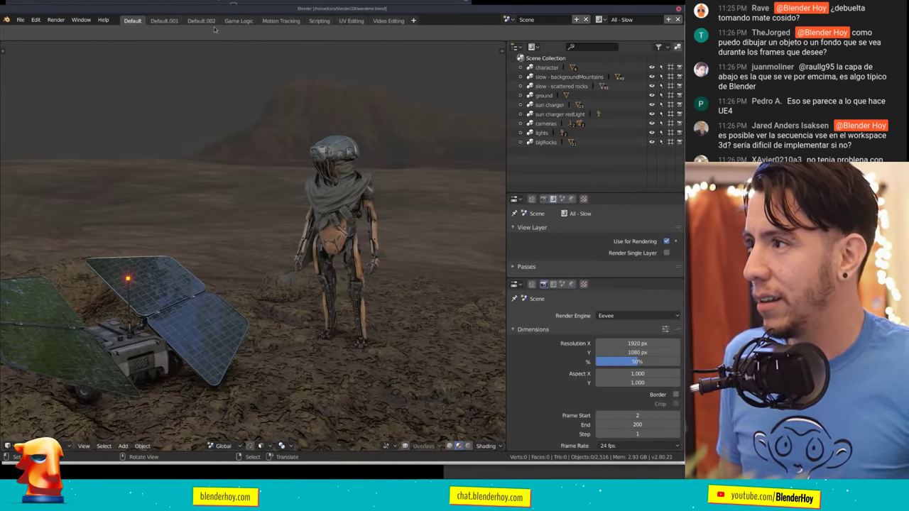
right_click(271, 21)
left_click(250, 46)
right_click(239, 21)
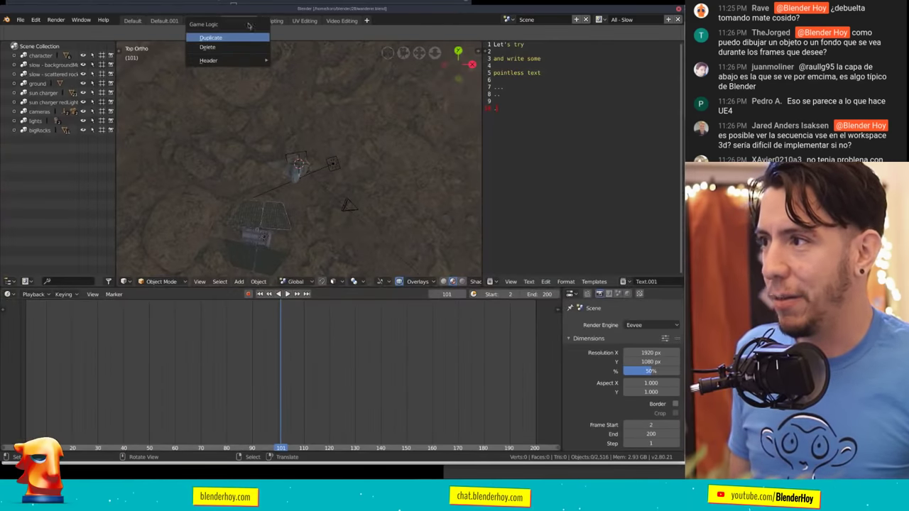
left_click(250, 46)
Delete the remaining extras, including Default.002, UV Editing, Video Editing and Default.001.
right_click(221, 21)
left_click(213, 47)
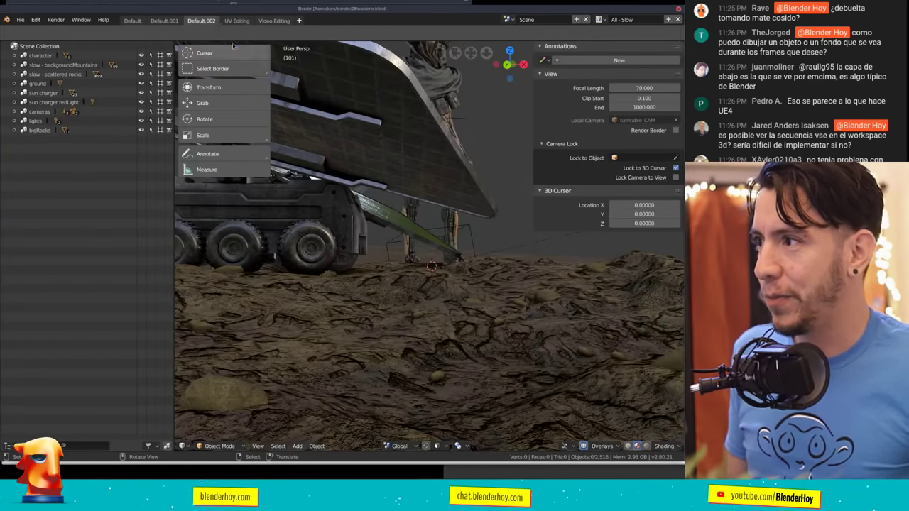
right_click(204, 21)
left_click(203, 49)
right_click(204, 21)
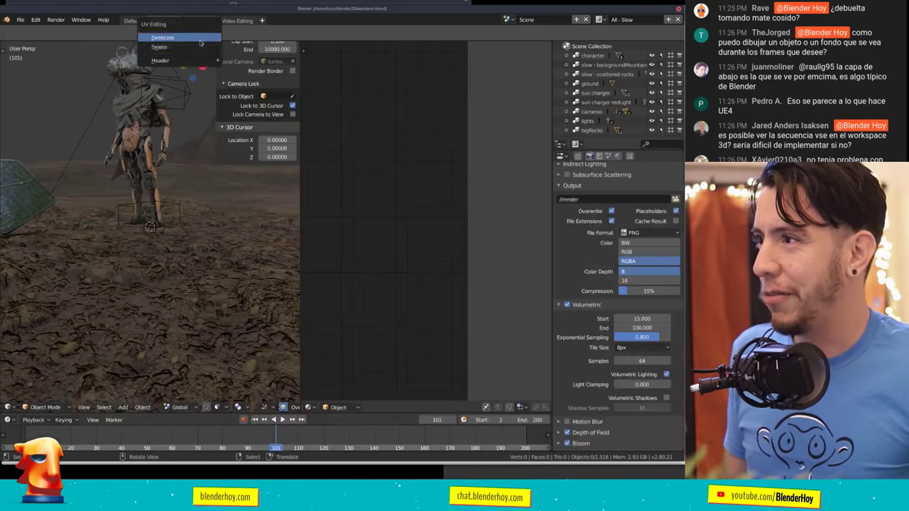
left_click(199, 47)
right_click(203, 21)
left_click(200, 47)
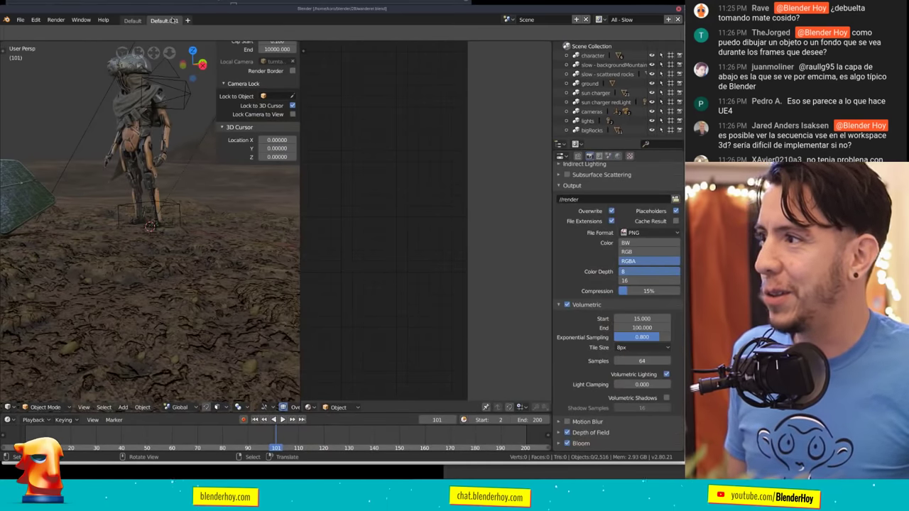
right_click(164, 21)
left_click(177, 48)
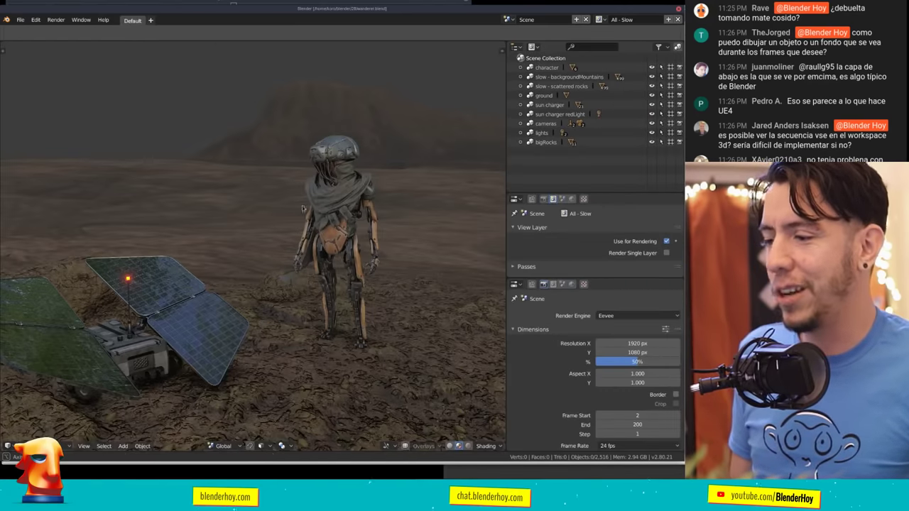
key("space")
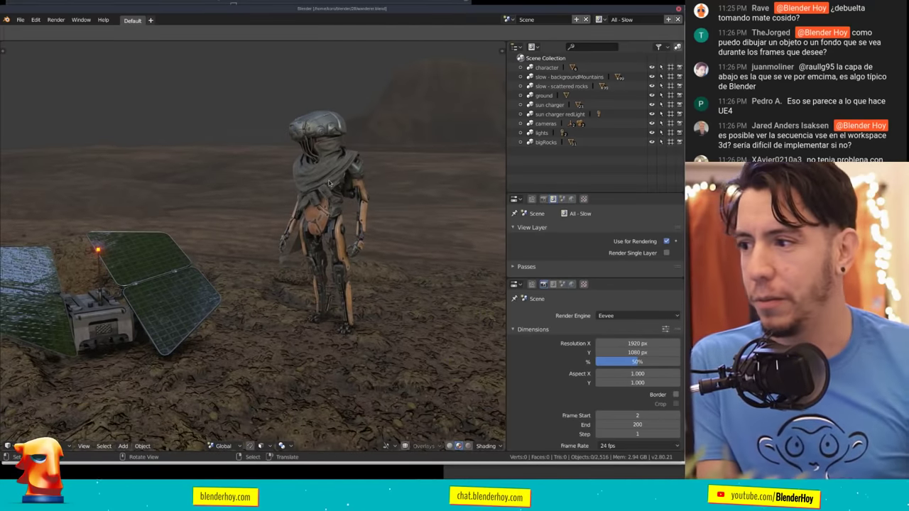
Select the character's cape and orbit the view to bring the horizon in.
left_click(327, 173)
middle_click_drag(327, 173, 357, 187)
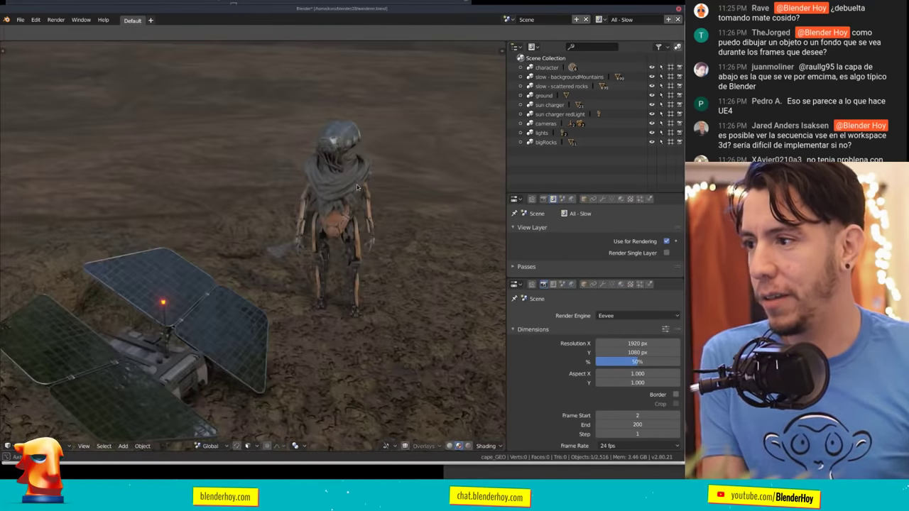
middle_click_drag(408, 144, 427, 169)
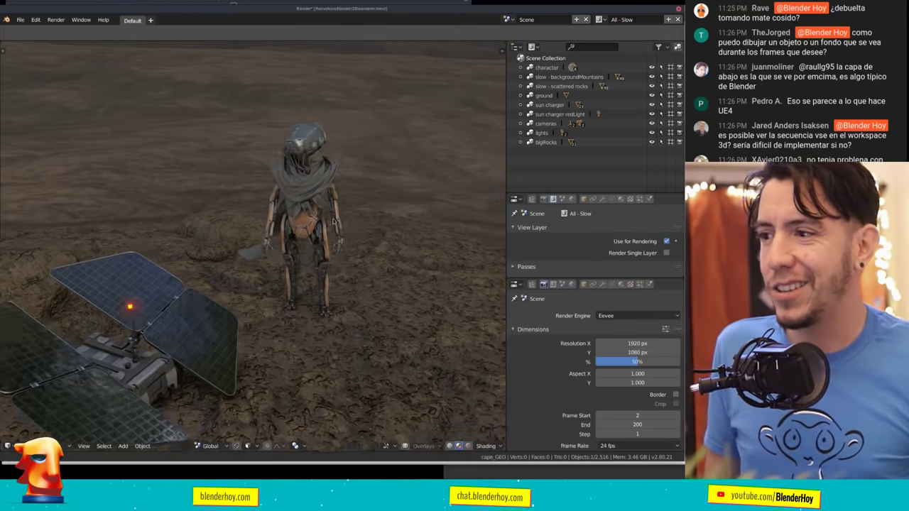
Enable viewport overlays, flip the 3D view header to the top, and open Add Workspace.
left_click(405, 447)
right_click(348, 448)
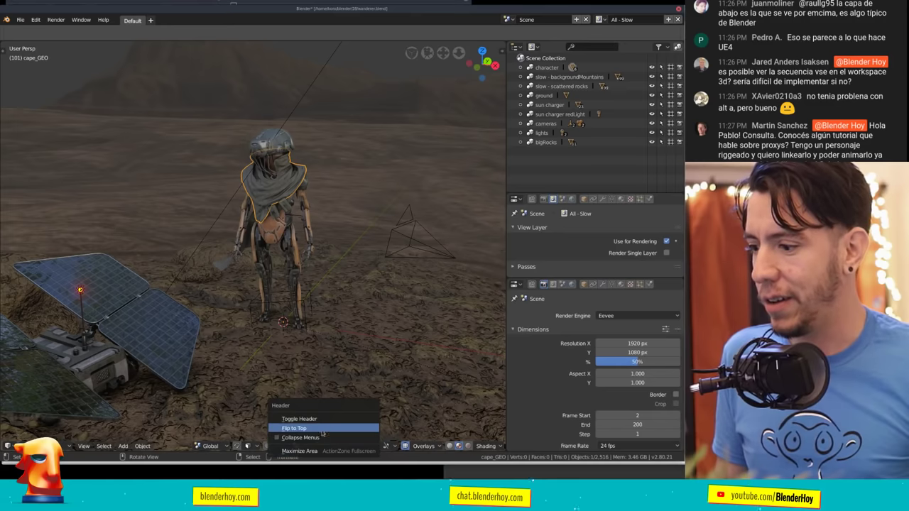
left_click(323, 428)
scroll(292, 226, "up", 2)
scroll(305, 213, "up", 1)
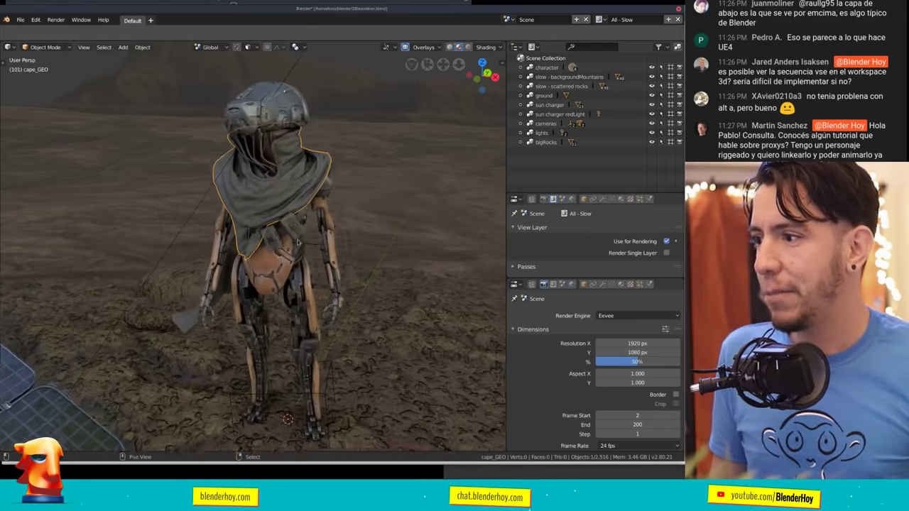
scroll(318, 194, "up", 2)
middle_click_drag(319, 193, 321, 194)
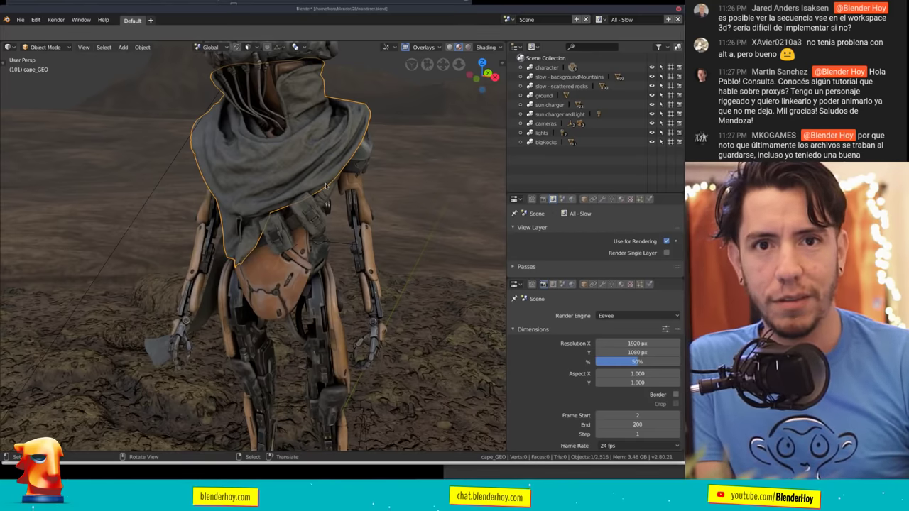
left_click(150, 21)
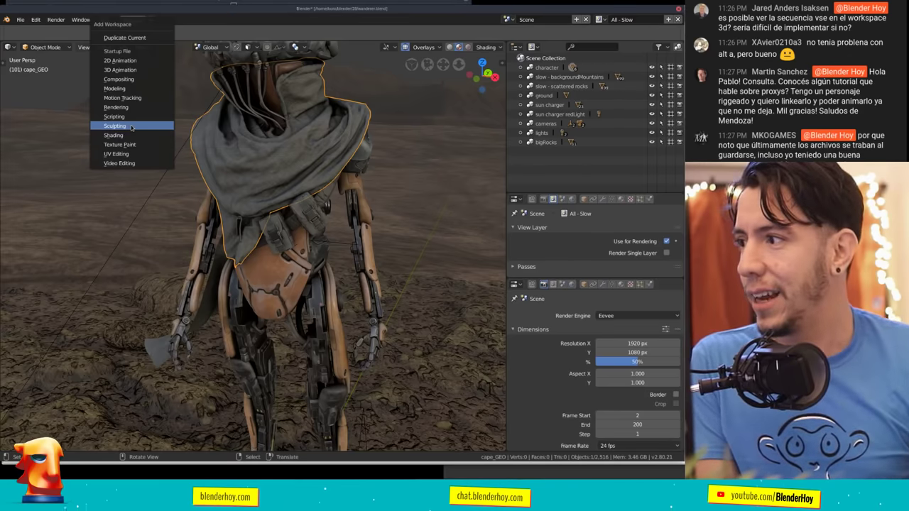
Add a Sculpting workspace and zoom in on the cape and neck.
left_click(131, 126)
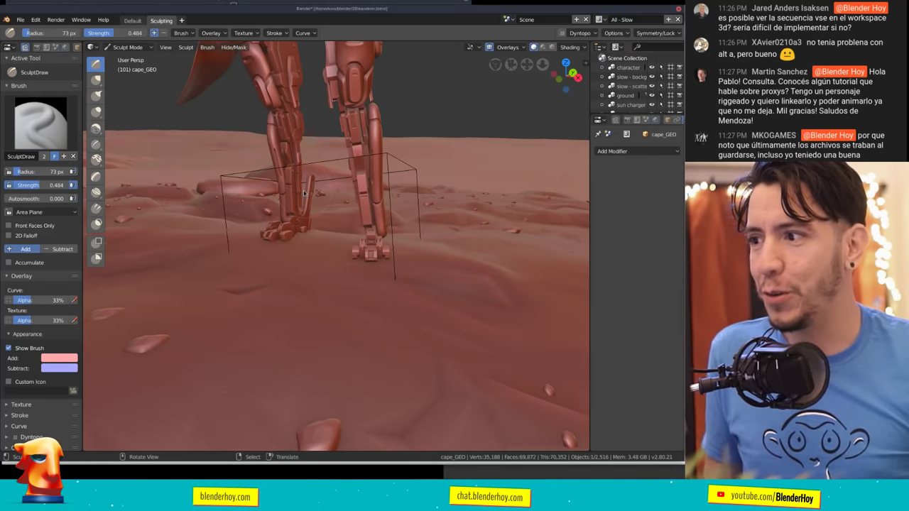
scroll(305, 191, "down", 5)
middle_click_drag(160, 83, 142, 80)
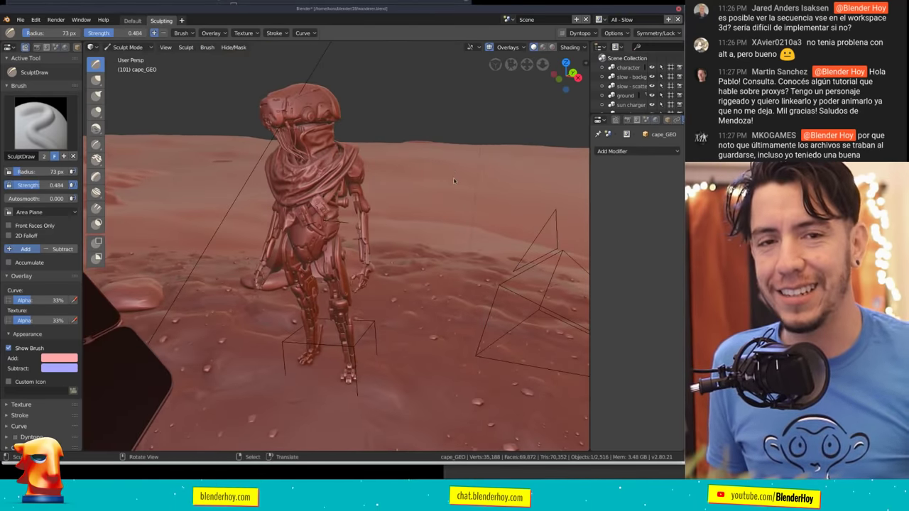
scroll(426, 206, "up", 3)
scroll(369, 220, "up", 3)
middle_click_drag(341, 178, 334, 234, "shift")
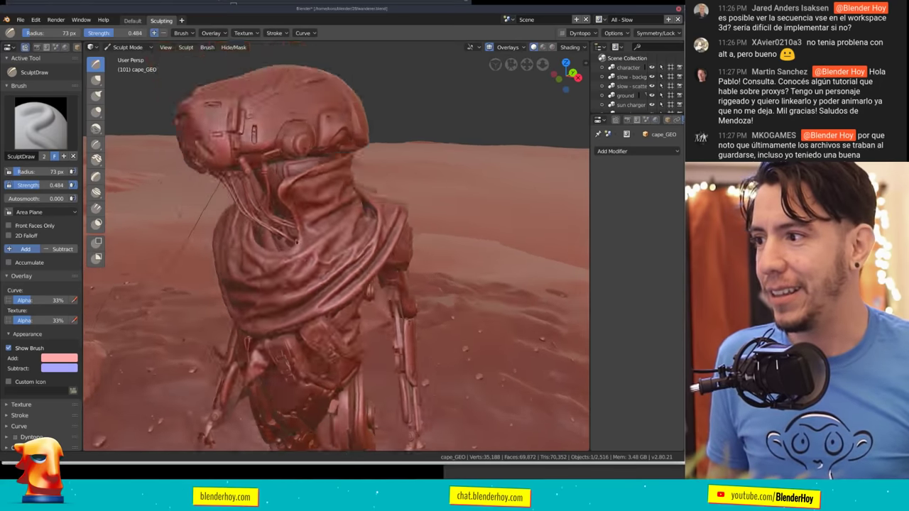
scroll(325, 236, "up", 2)
Set a 10 px brush and use Grab to pull the cape's right edge outward.
key("f")
left_click(300, 219)
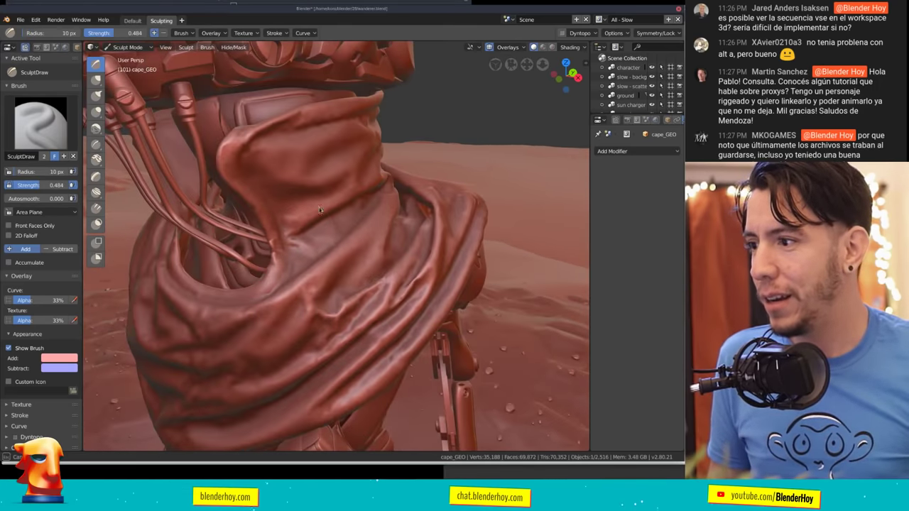
left_click(96, 79)
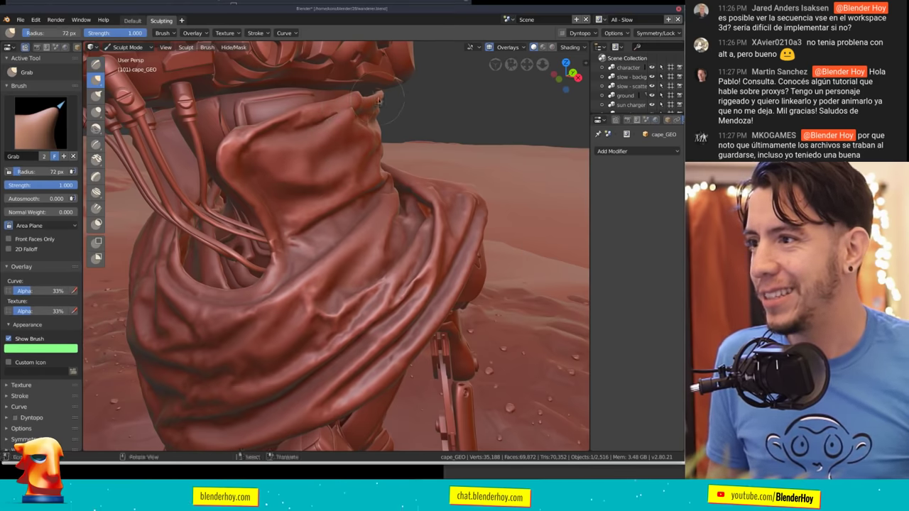
left_click_drag(467, 200, 490, 218)
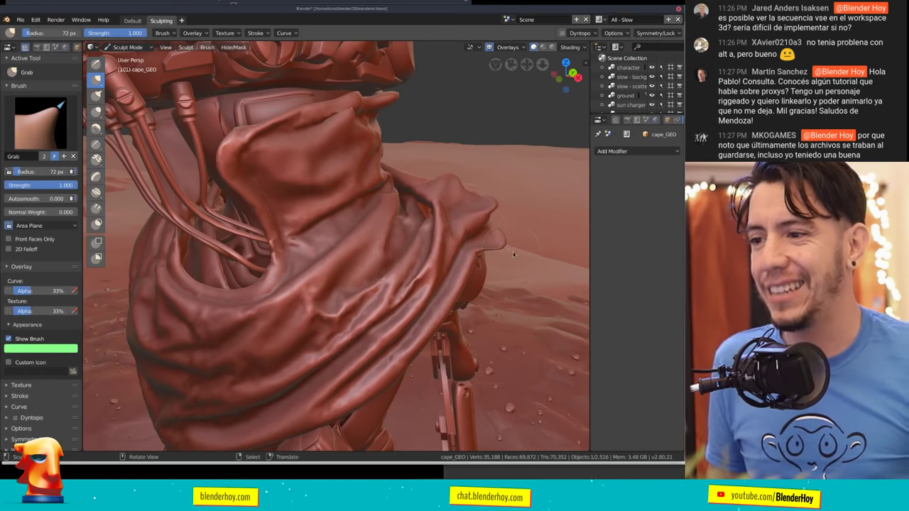
middle_click_drag(514, 253, 179, 127)
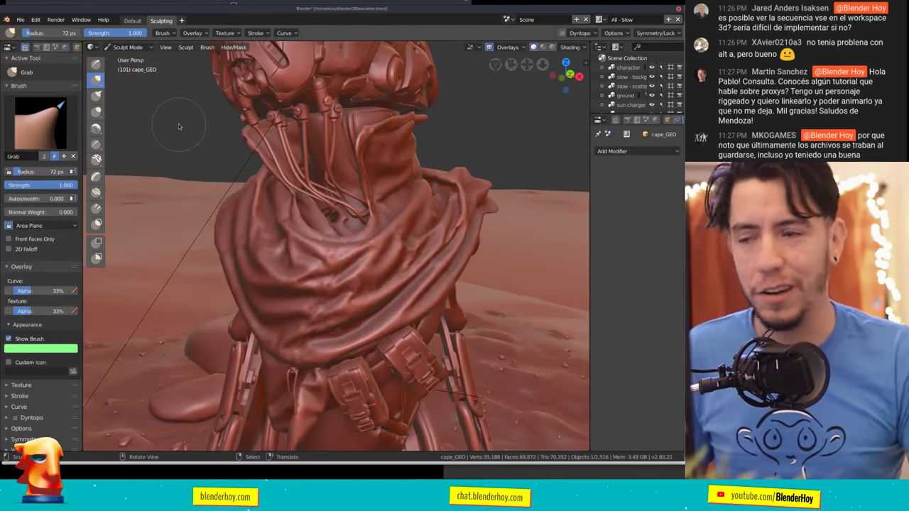
With SculptDraw at strength 1.000, sculpt a new fold across the cape.
key("x")
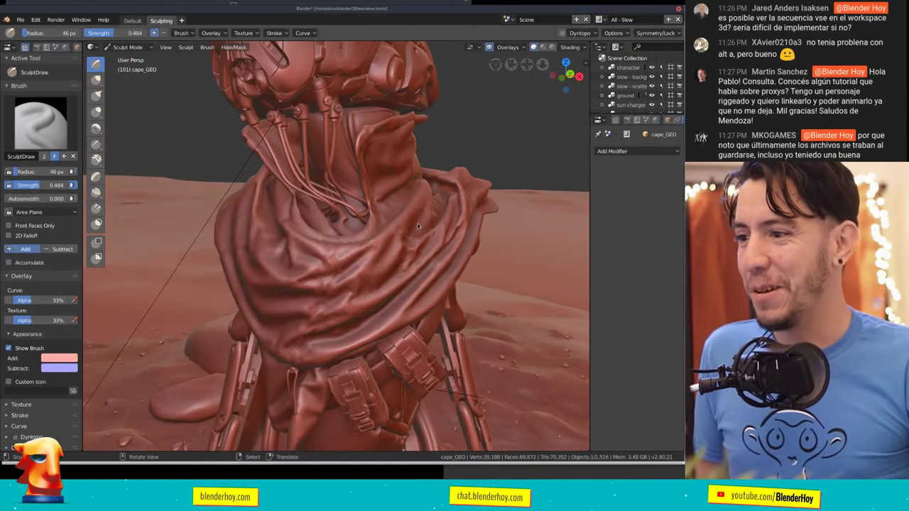
key("shift+f")
left_click(402, 186)
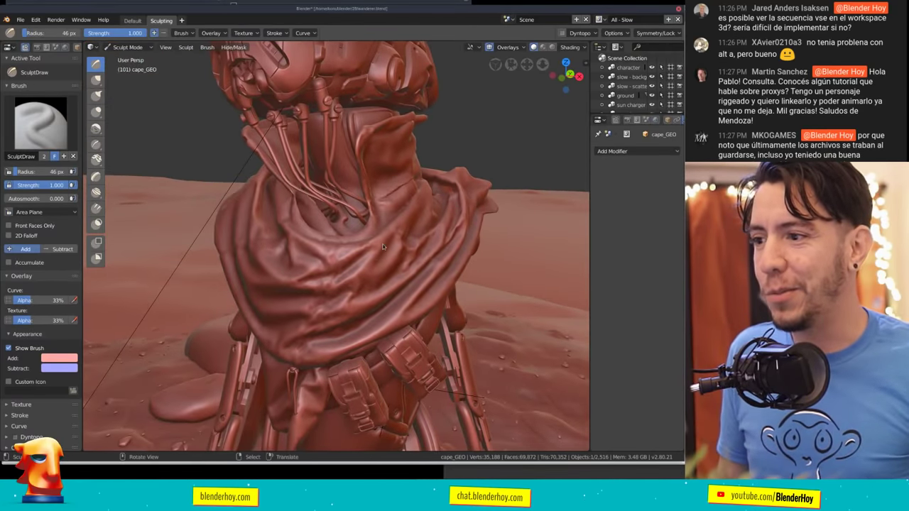
left_click_drag(295, 281, 380, 252)
middle_click_drag(393, 282, 371, 220)
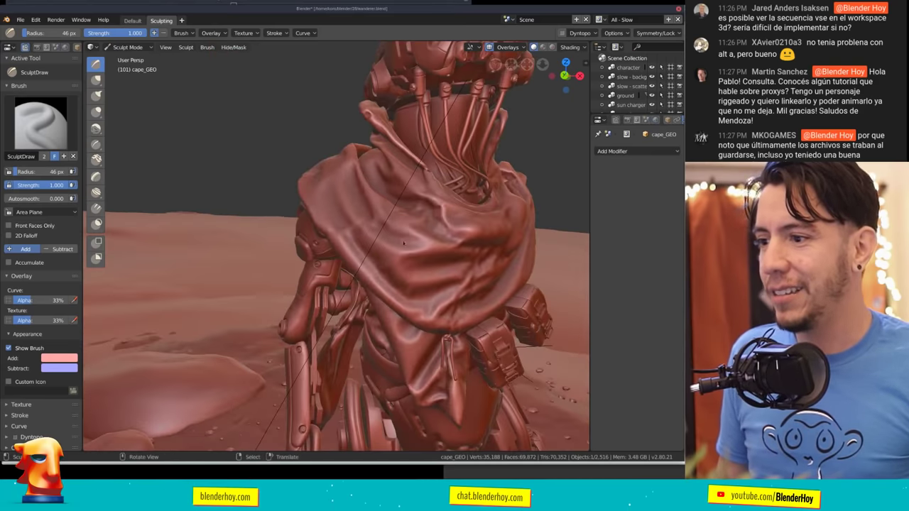
middle_click_drag(348, 192, 250, 163)
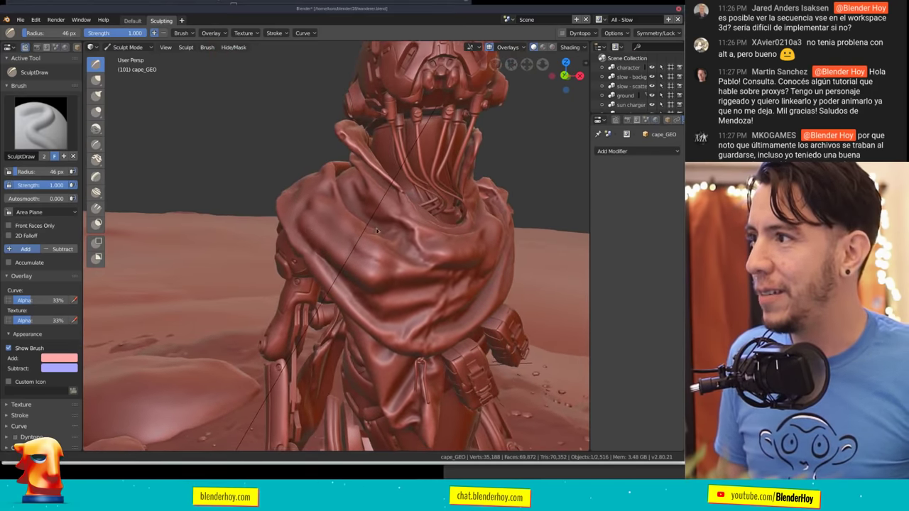
left_click(183, 22)
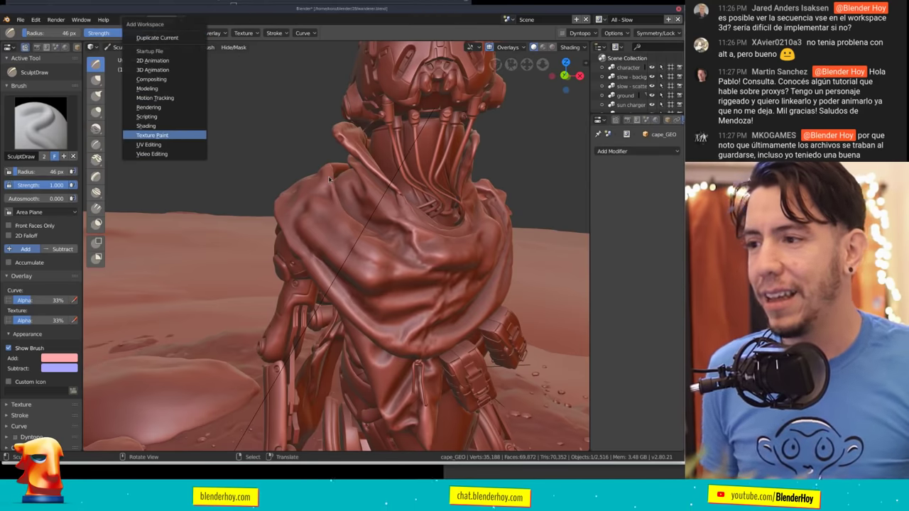
Add a Texture Paint workspace and orbit around the magenta-painted cape.
key("Return")
middle_click_drag(494, 132, 431, 249)
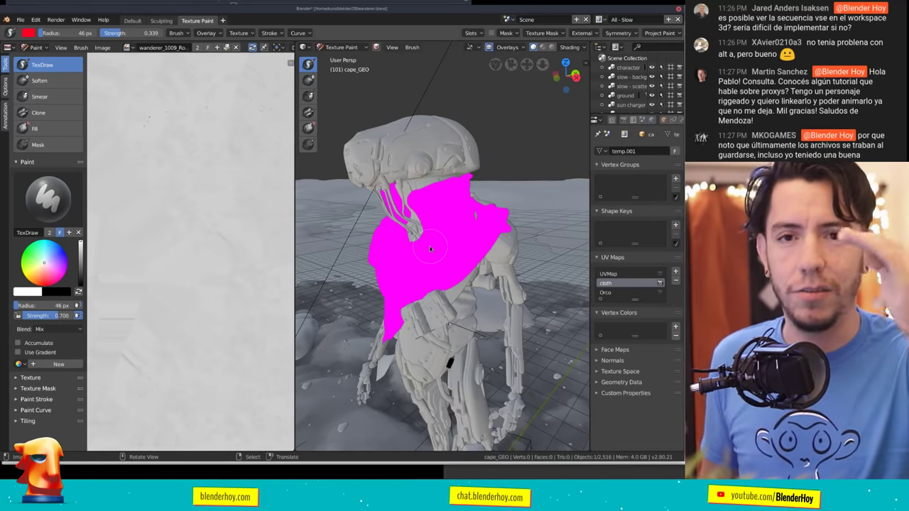
middle_click_drag(420, 100, 470, 157)
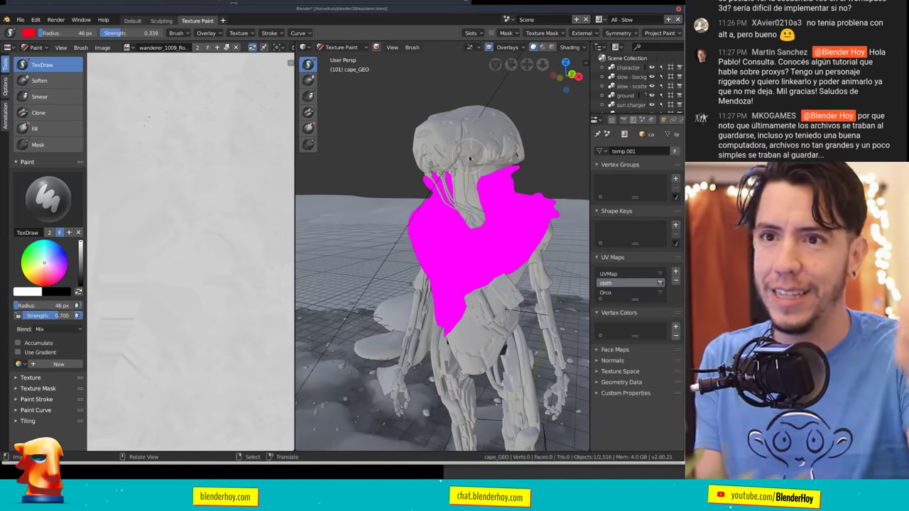
Switch to Sculpting and back to Texture Paint, then open Add Workspace again.
left_click(158, 20)
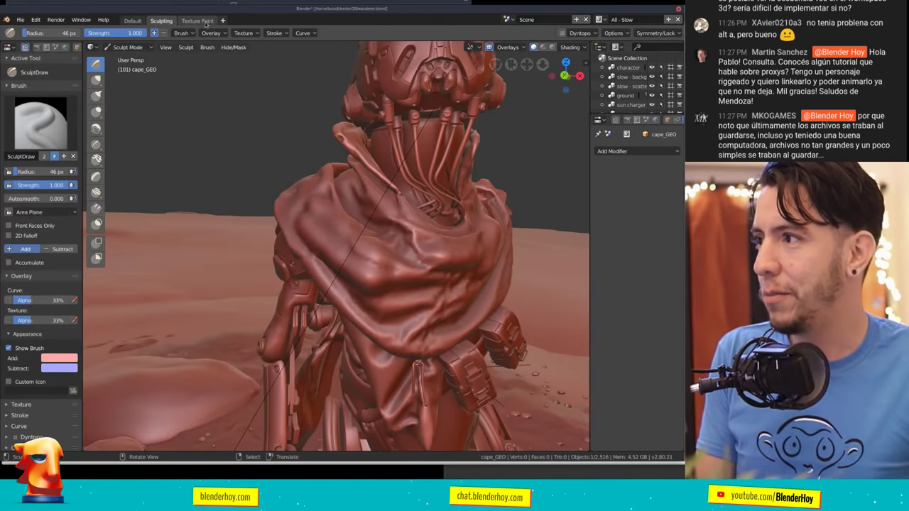
key("ctrl+Page_Down")
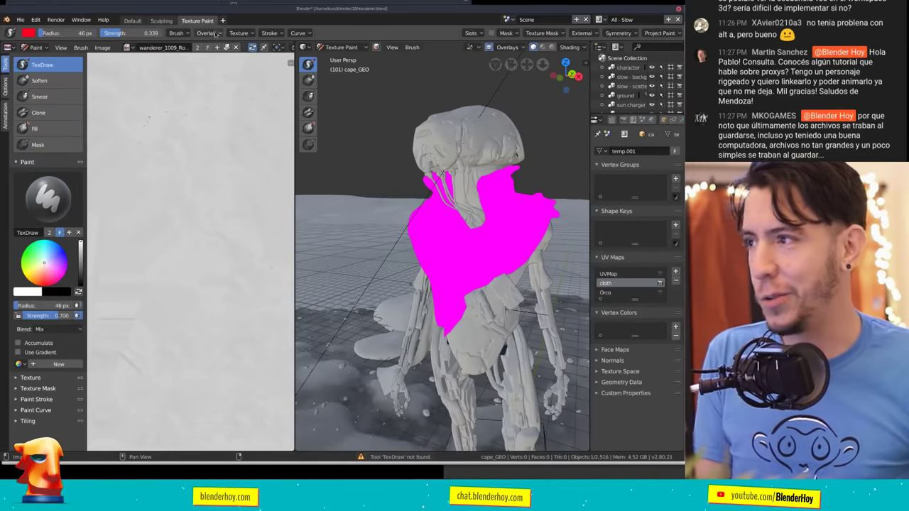
left_click(224, 21)
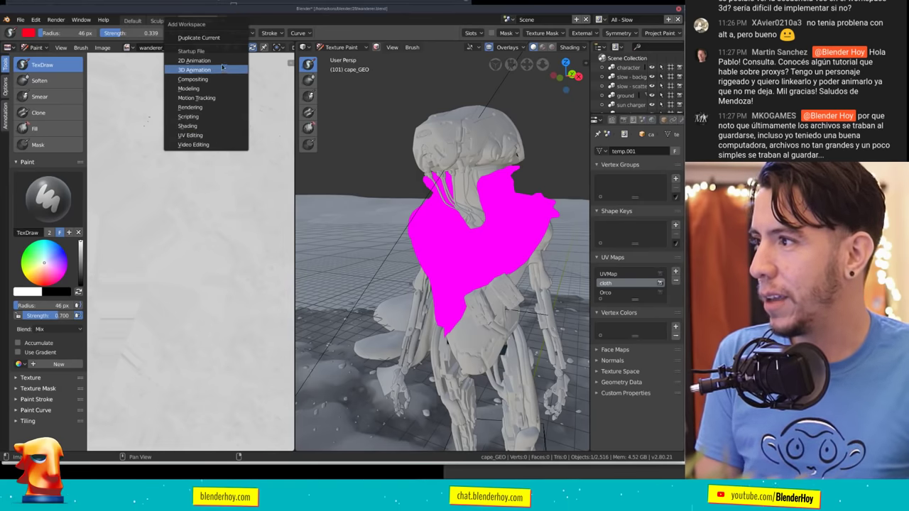
Switch the viewport to Object Mode and orbit lower around the character.
middle_click_drag(397, 178, 443, 183)
scroll(442, 183, "down", 5)
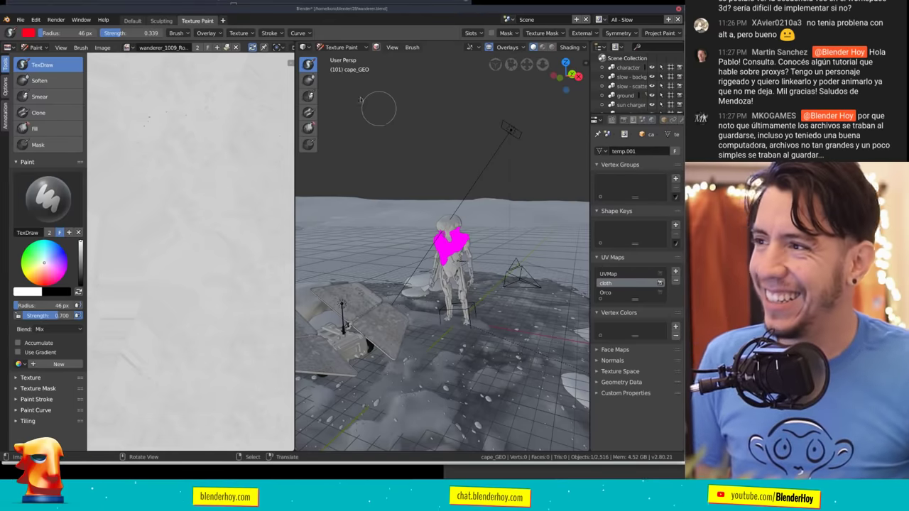
left_click(339, 47)
left_click(343, 58)
mouse_move(397, 184)
middle_mouse_down()
mouse_move(440, 158)
mouse_move(455, 177)
middle_mouse_up()
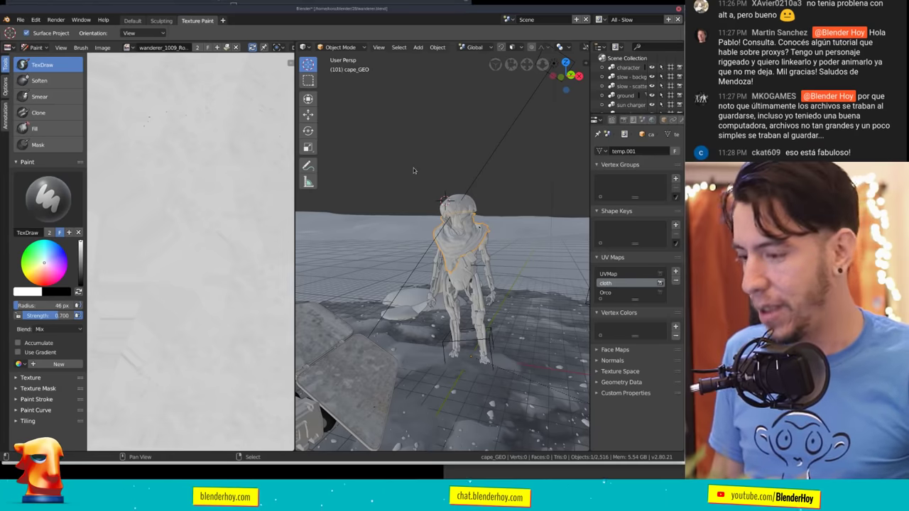
Add a Grease Pencil Monkey to the scene via Shift+A.
key("shift+a")
key("Escape")
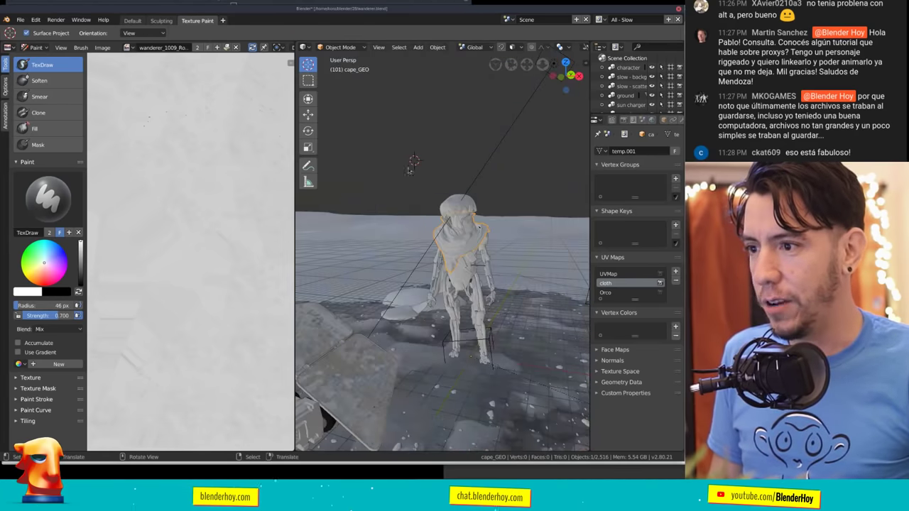
key("shift+a")
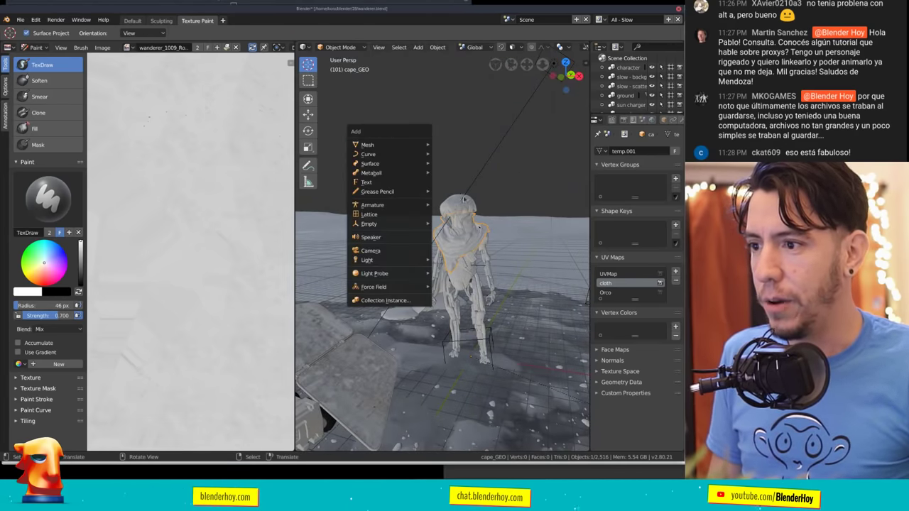
key("Escape")
key("shift+a")
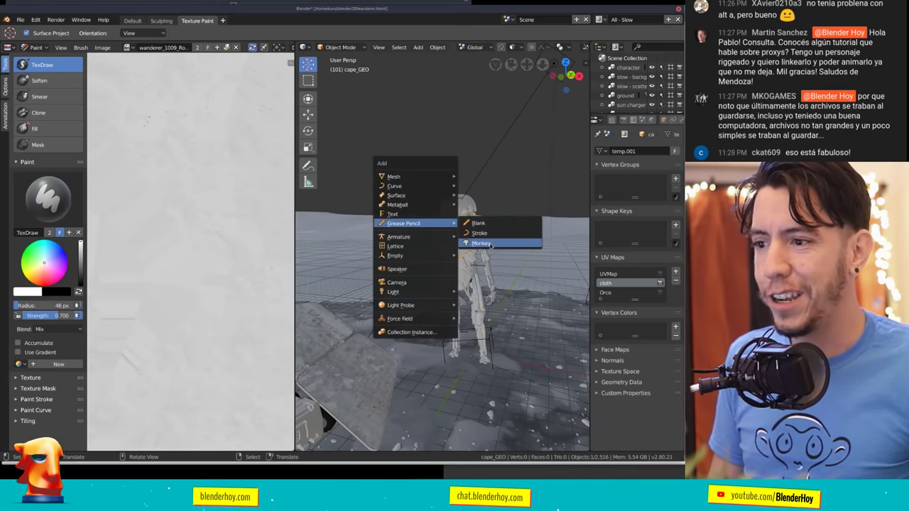
left_click(490, 245)
Move the monkey above-left of the character and scale it to 2.487.
key("g")
left_click(410, 145)
key("s")
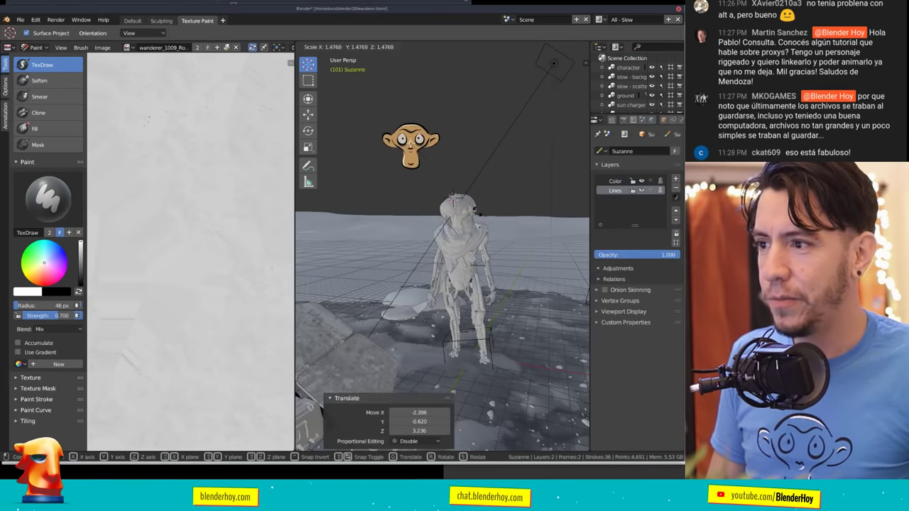
left_click(478, 167)
key("KP_Decimal")
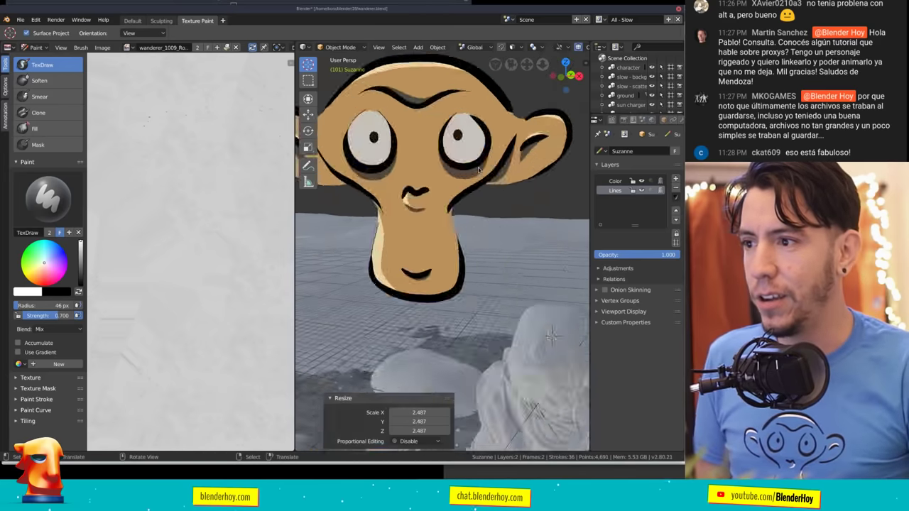
scroll(440, 191, "down", 1)
scroll(412, 206, "down", 3)
scroll(393, 212, "up", 1)
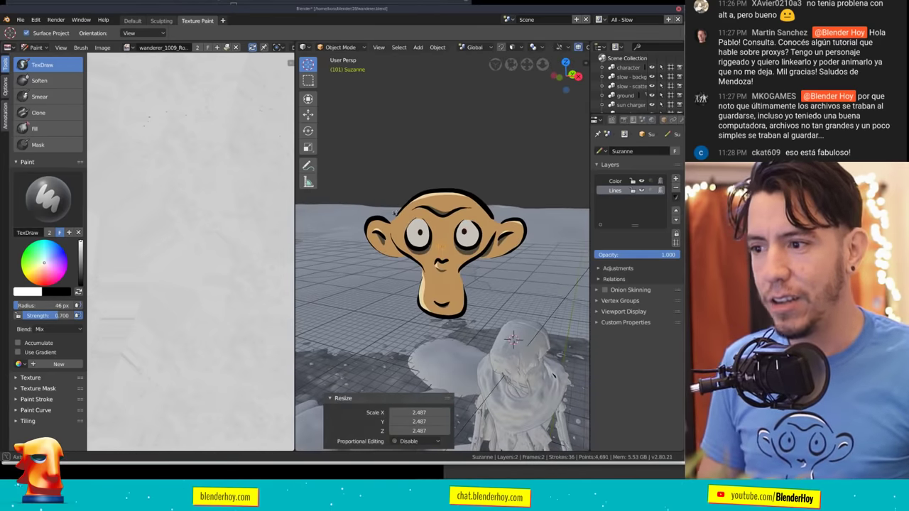
left_click(222, 19)
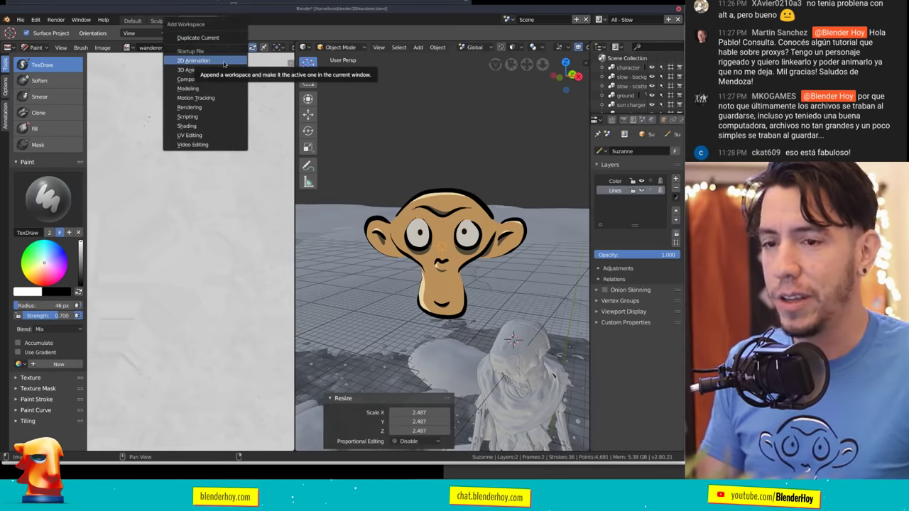
Add a 2D Animation workspace and draw freehand loops across the sky beside the monkey.
left_click(224, 63)
scroll(375, 173, "down", 3)
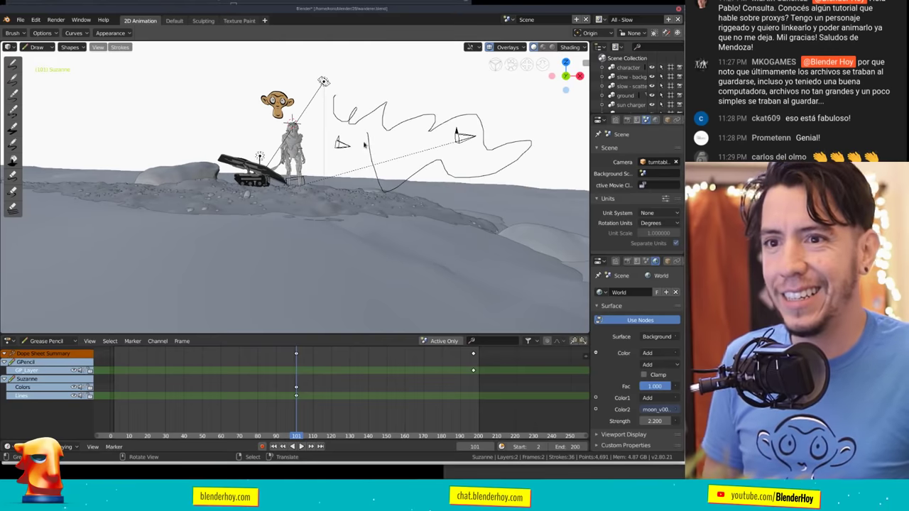
left_click_drag(489, 152, 390, 105)
left_click_drag(197, 95, 242, 135)
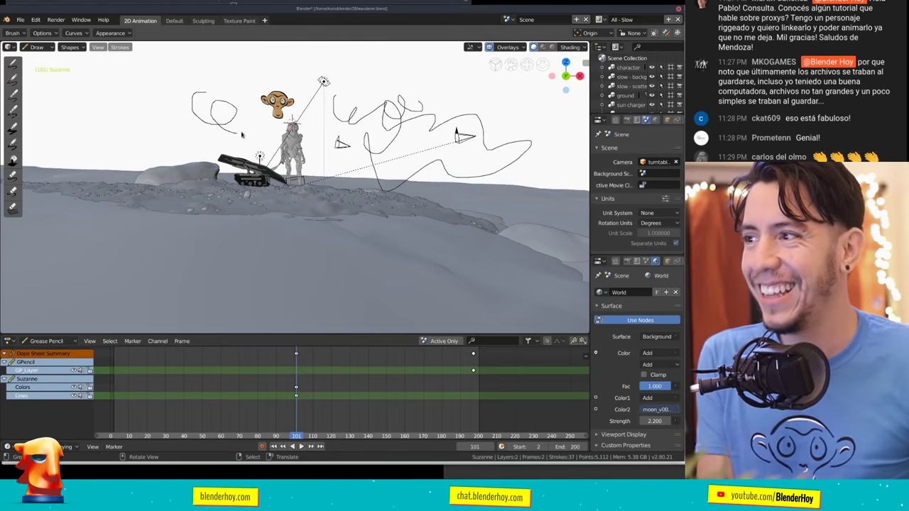
left_click_drag(260, 84, 261, 83)
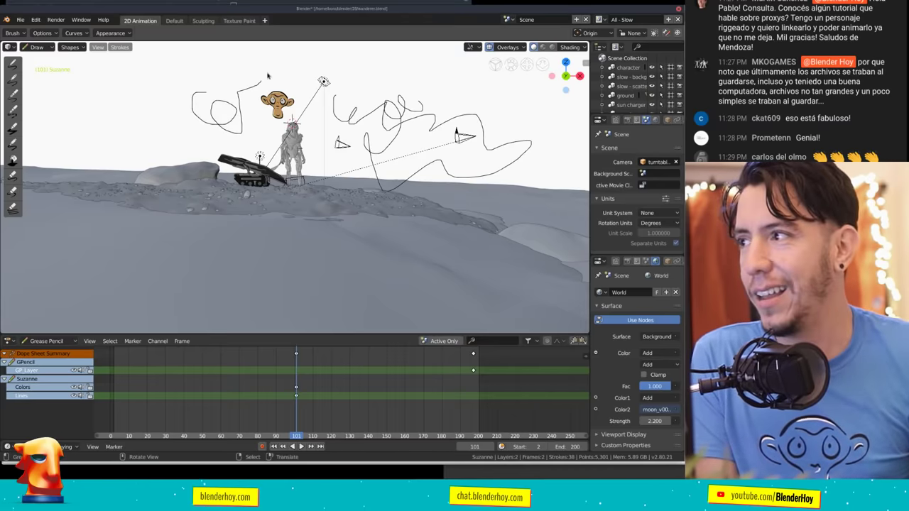
Switch to Object Mode, then undo twice to return to drawing on Suzanne.
middle_click_drag(311, 128, 324, 145)
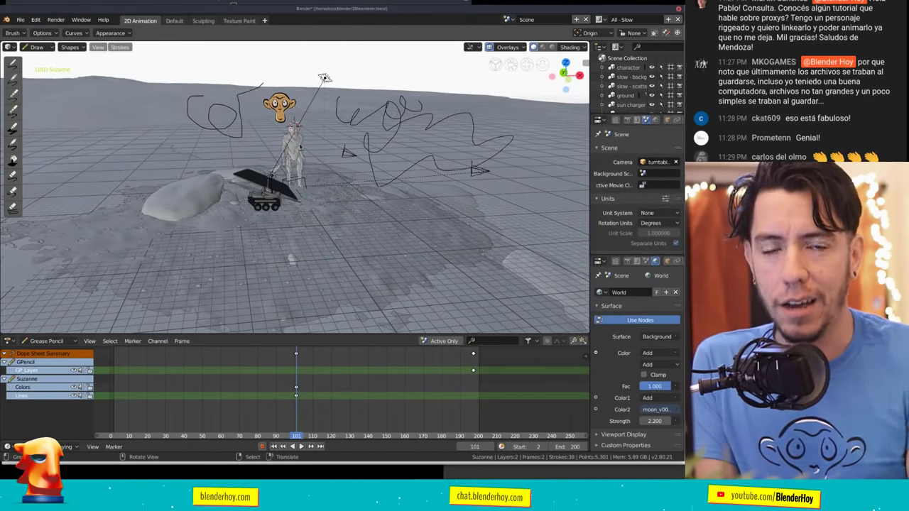
left_click(304, 145)
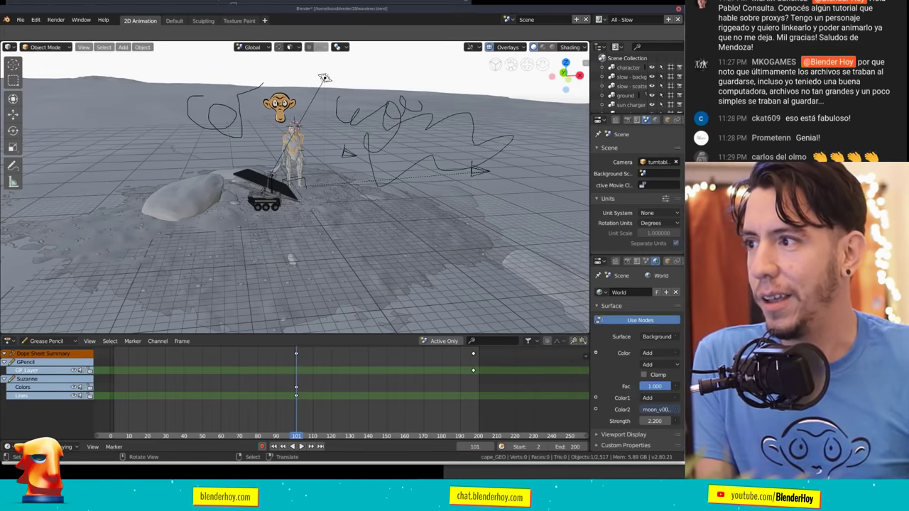
key("ctrl+z")
key("ctrl+z")
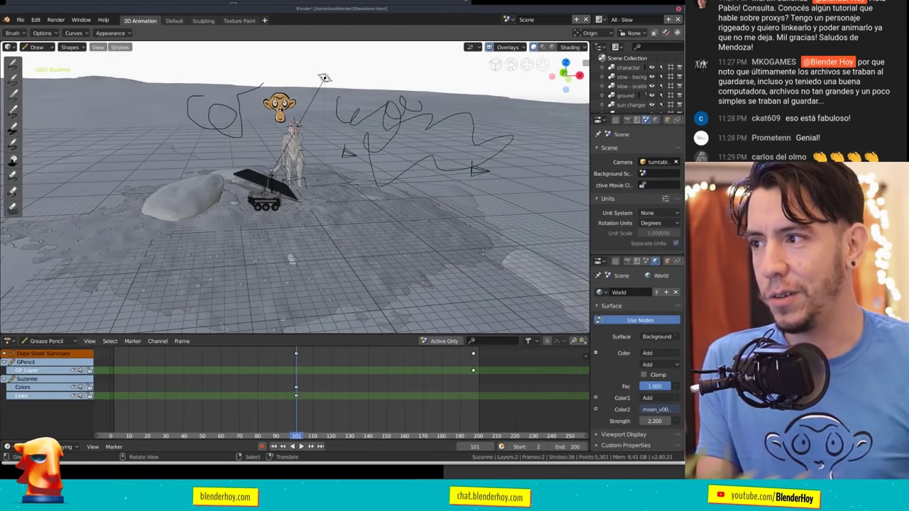
key("ctrl+z")
key("ctrl+z")
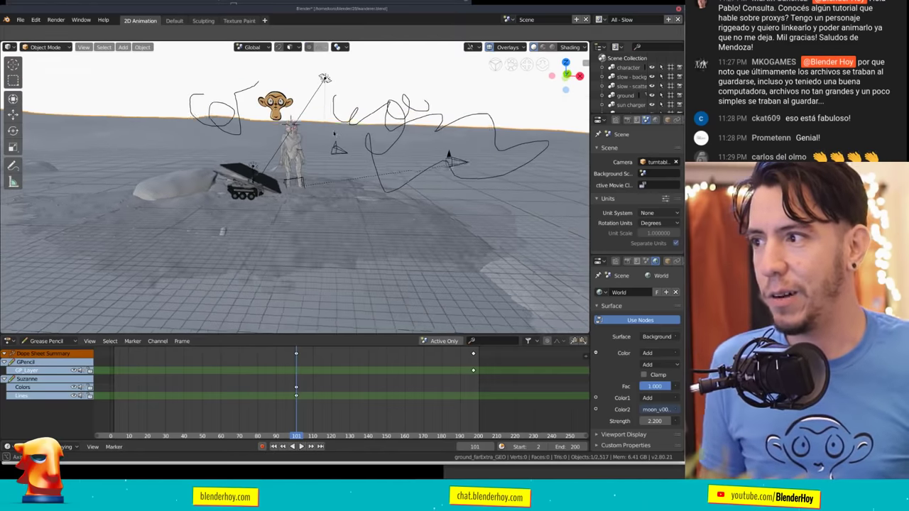
scroll(307, 169, "up", 2)
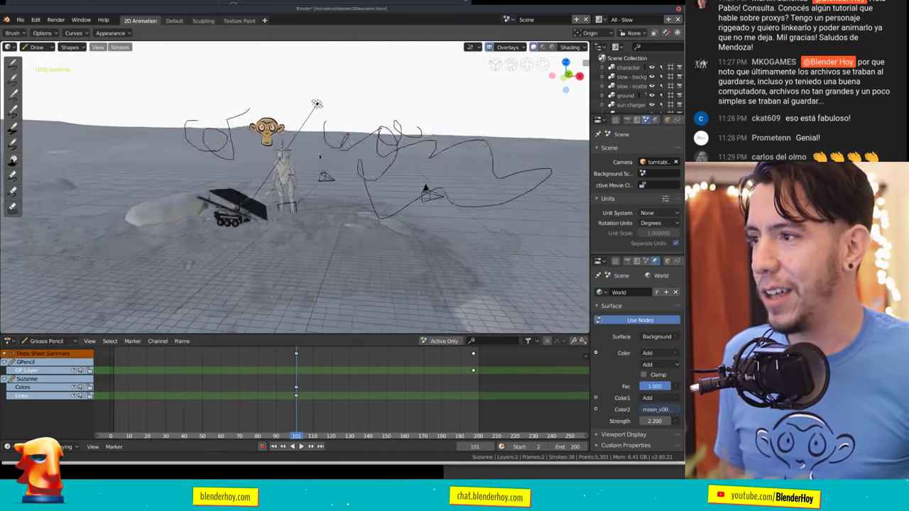
scroll(306, 169, "up", 3)
Move the cape up and scale its geometry larger with proportional editing in Edit Mode.
key("ctrl+z")
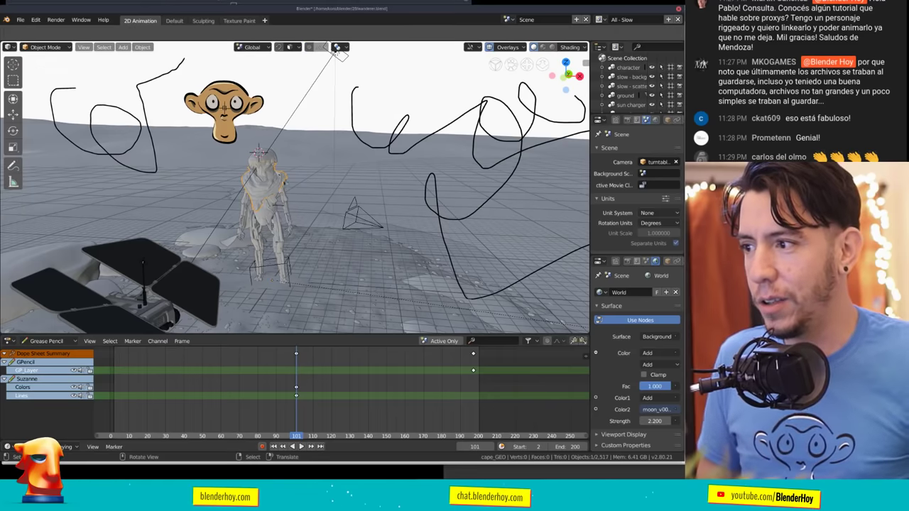
key("g")
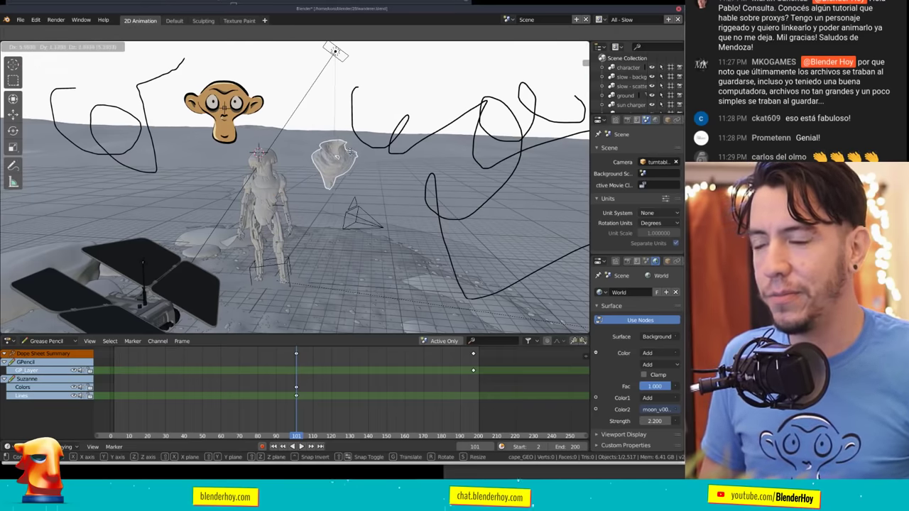
left_click(337, 169)
key("Tab")
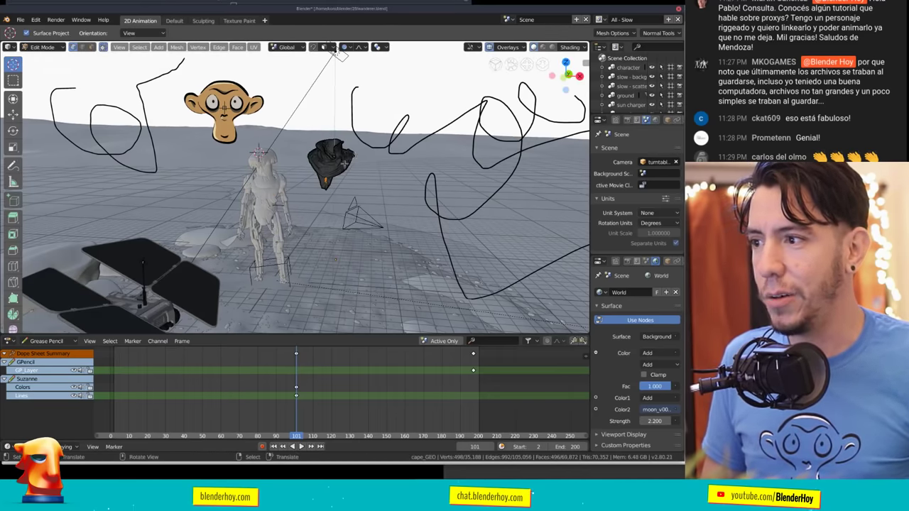
key("a")
key("alt+a")
key("a")
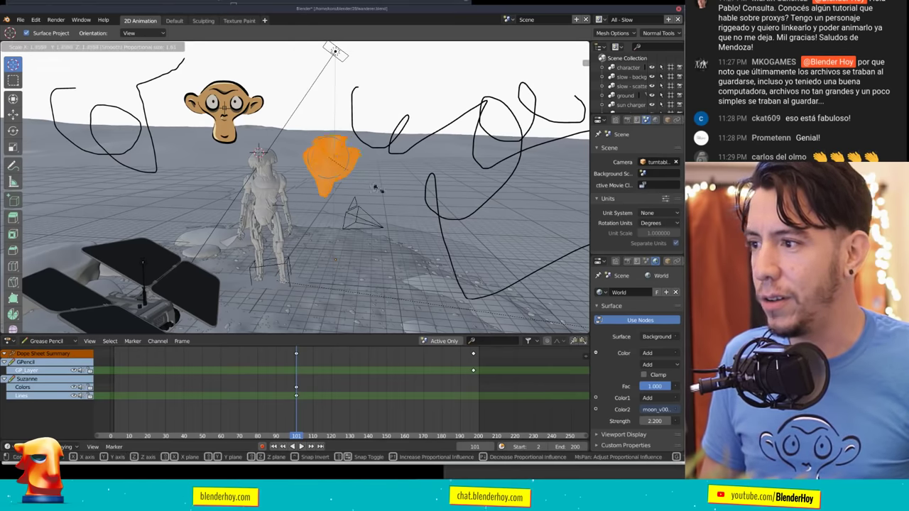
key("s")
key("Escape")
key("Tab")
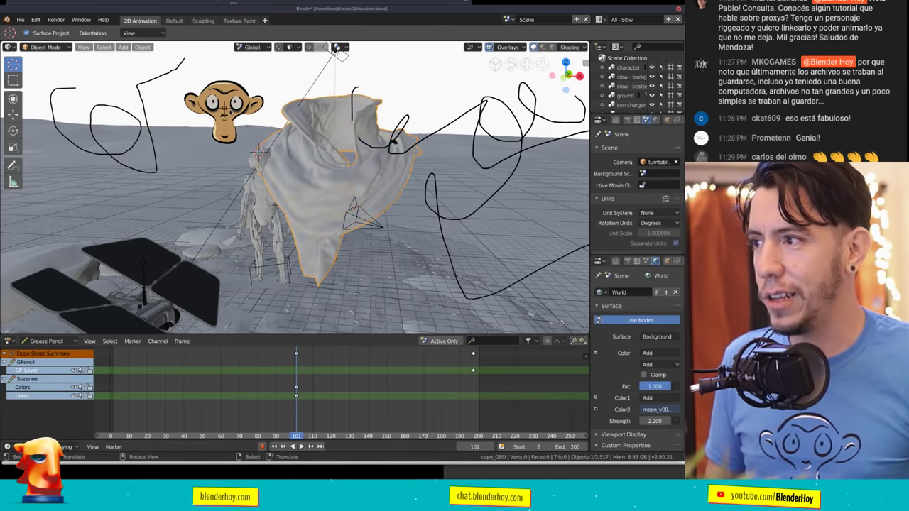
Select the Suzanne grease pencil object and enter its drawing mode.
left_click(338, 54)
key("ctrl+Tab")
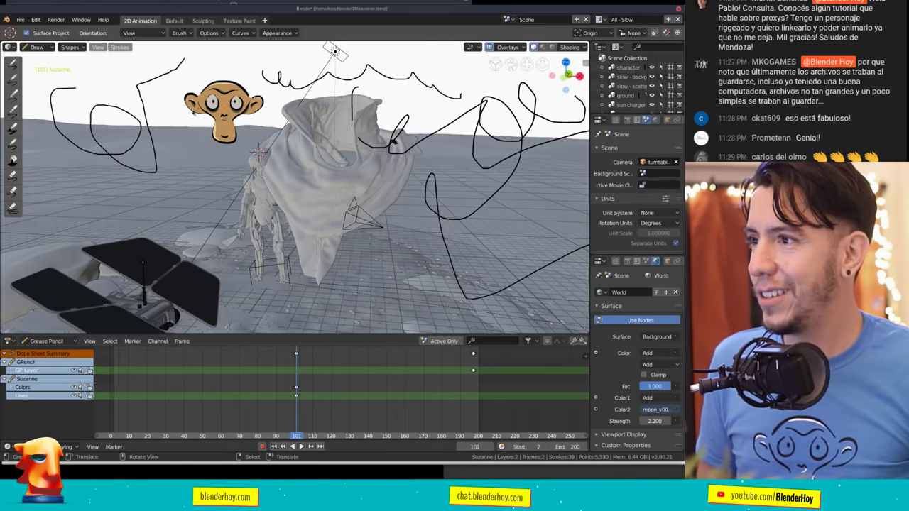
left_click(36, 19)
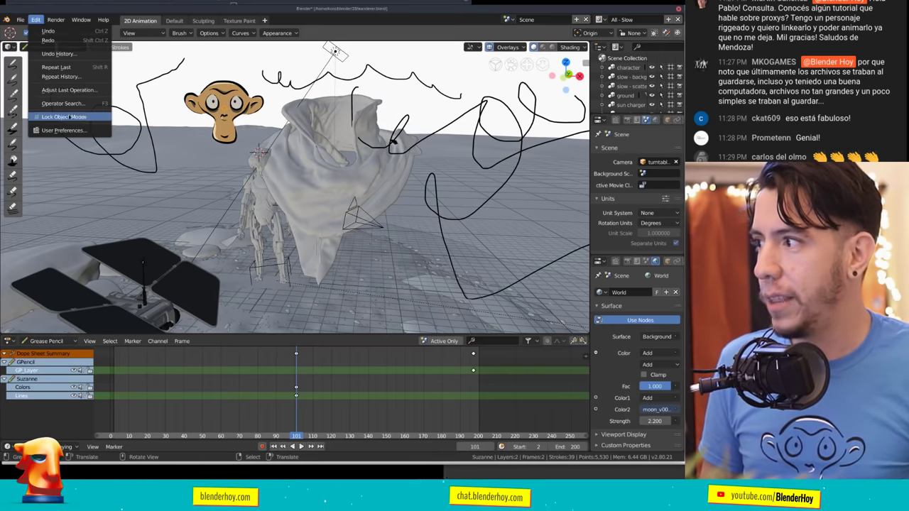
mouse_move(63, 117)
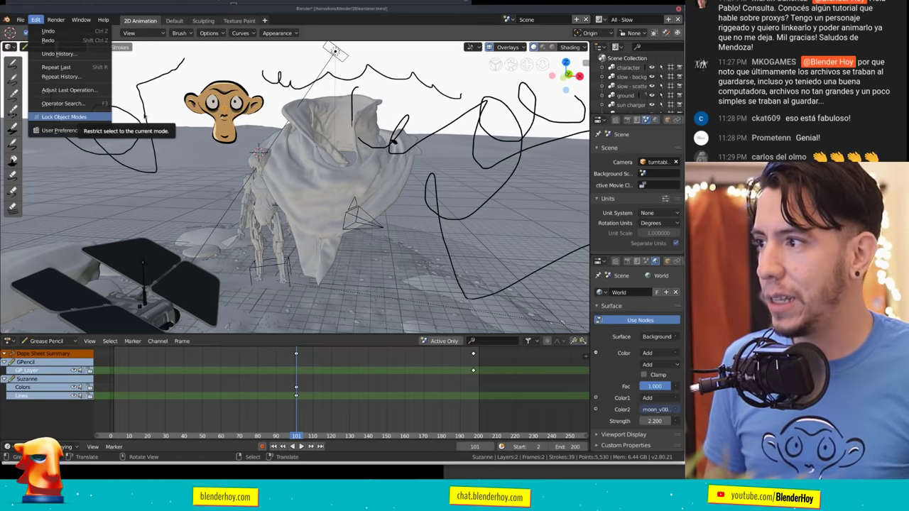
Toggle Lock Object Modes in the Edit menu.
left_click(64, 116)
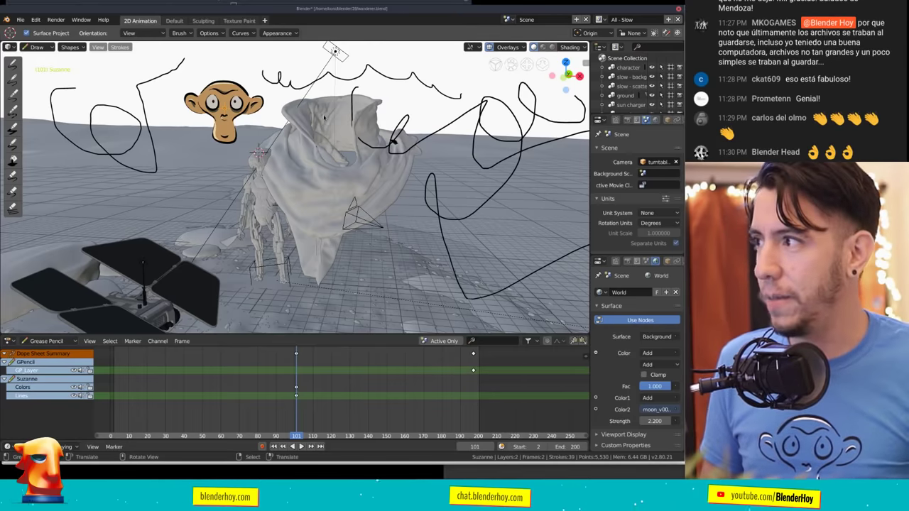
left_click(35, 19)
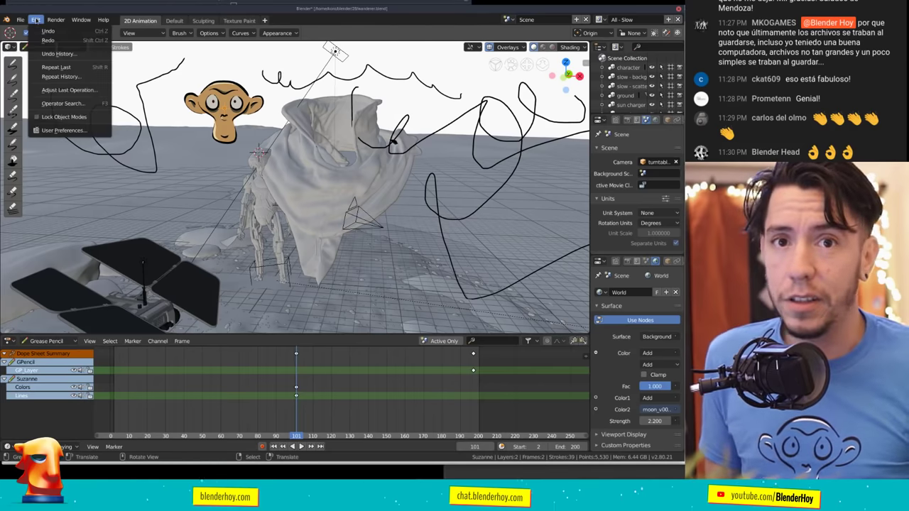
left_click(68, 119)
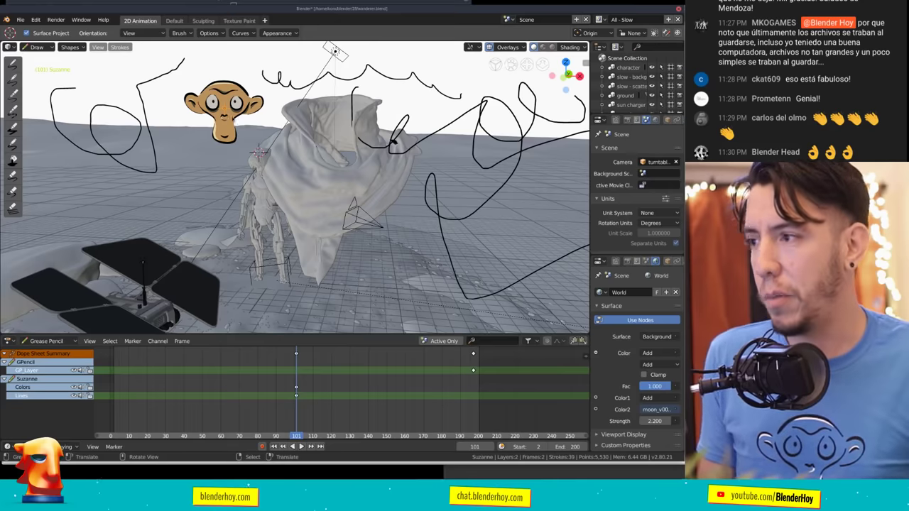
Proportionally move strokes by -0.880, 0.678, 2.151 and draw a new loop over the cape.
middle_click_drag(311, 180, 327, 177)
key("g")
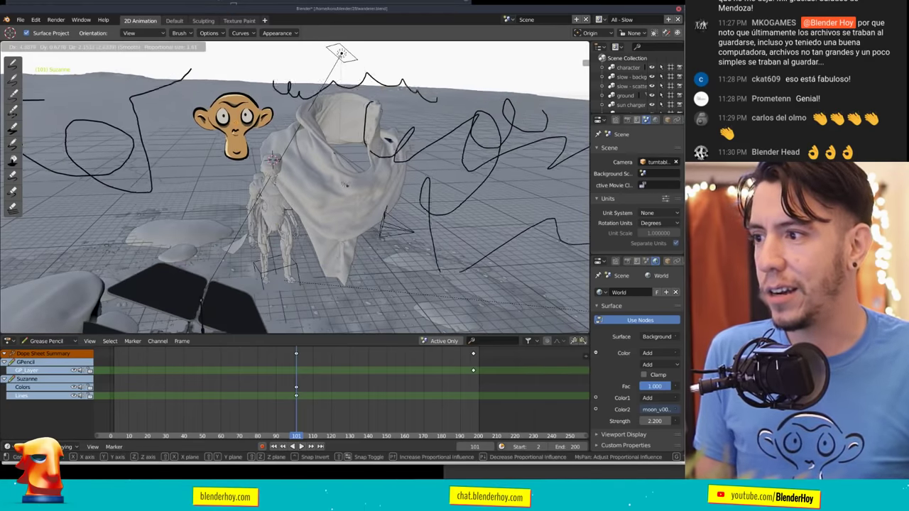
left_click(340, 179)
left_click_drag(329, 177, 370, 212)
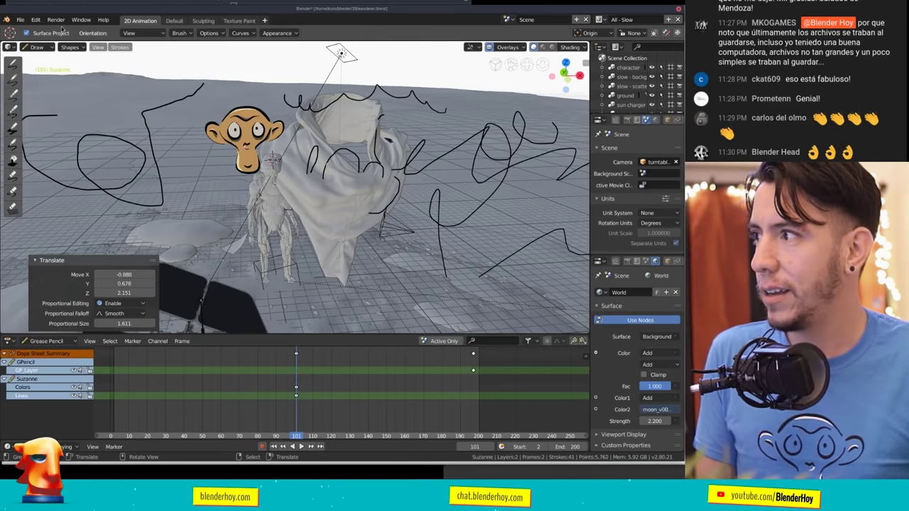
left_click(57, 20)
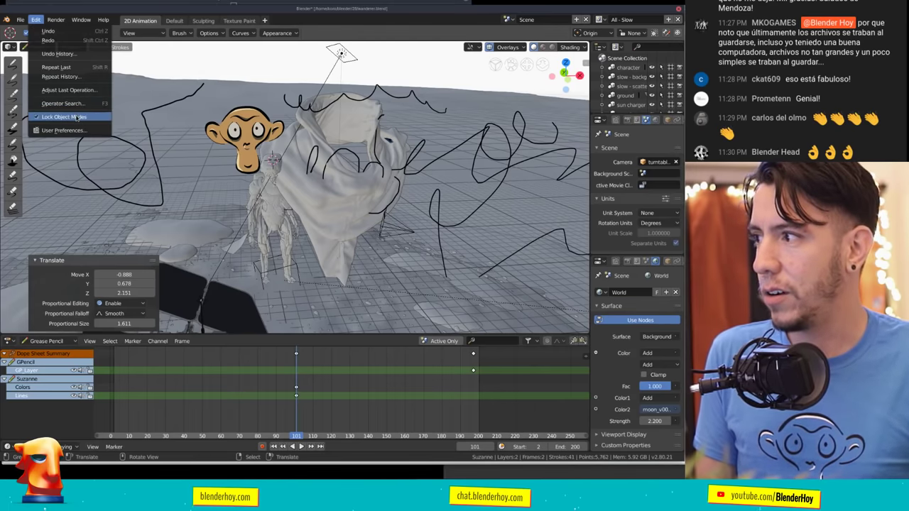
left_click(76, 117)
middle_click_drag(298, 177, 324, 183)
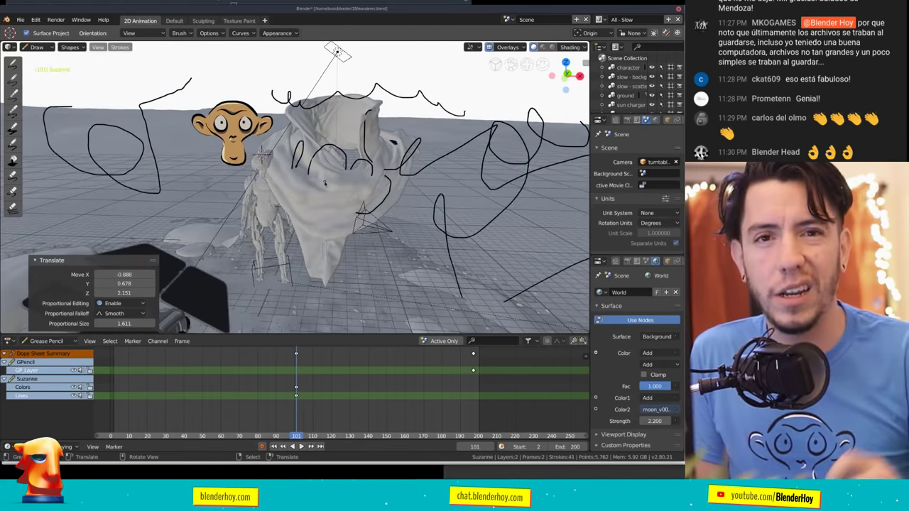
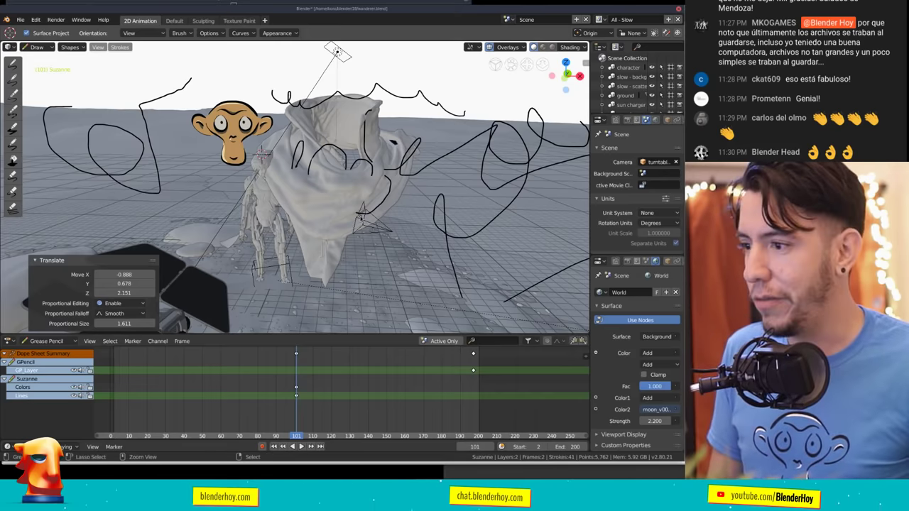
Reload the default start-up scene and widen the properties panel.
key("ctrl+n")
left_click(326, 181)
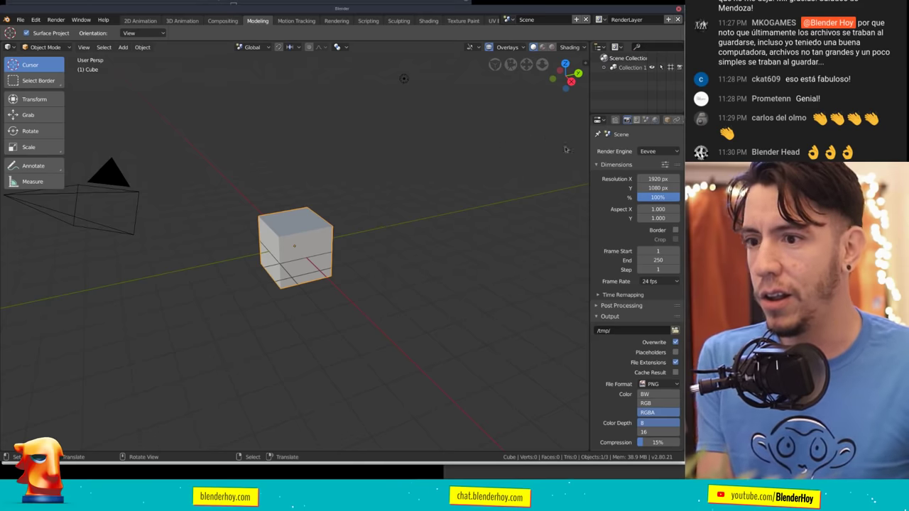
left_click_drag(589, 147, 519, 127)
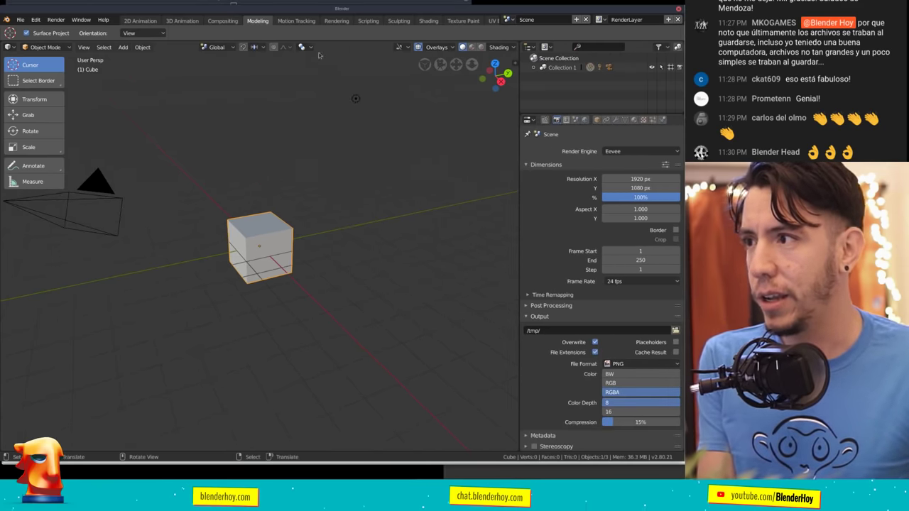
Delete the Modeling, Compositing, 3D Animation, Video Editing and UV Editing workspaces.
right_click(253, 25)
left_click(244, 47)
right_click(231, 22)
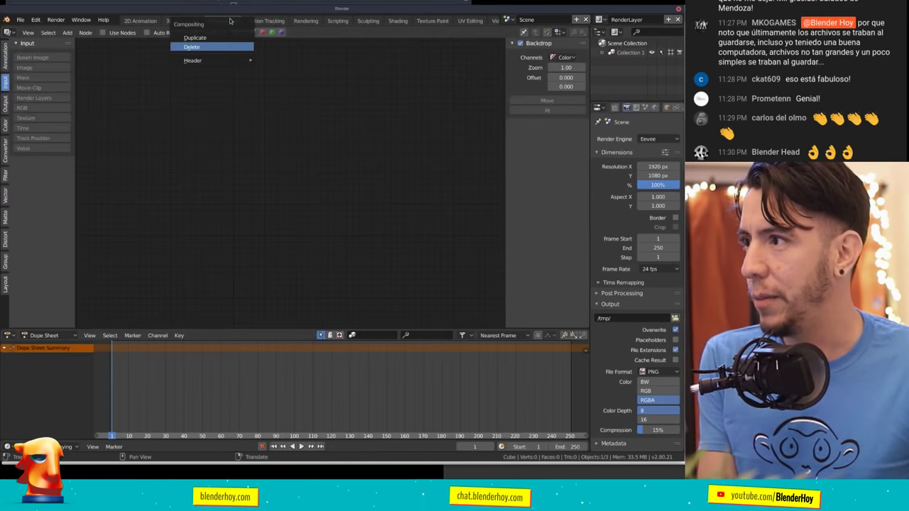
left_click(219, 47)
right_click(181, 23)
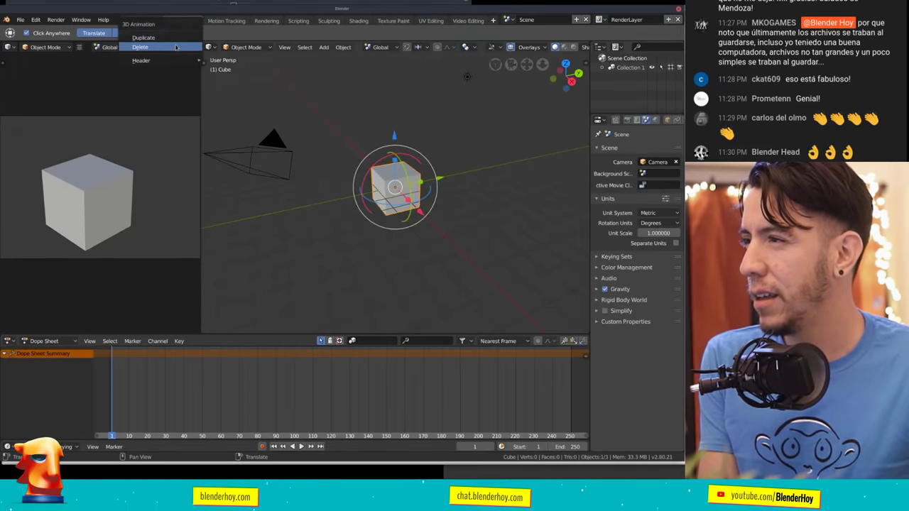
left_click(171, 47)
right_click(435, 22)
left_click(419, 47)
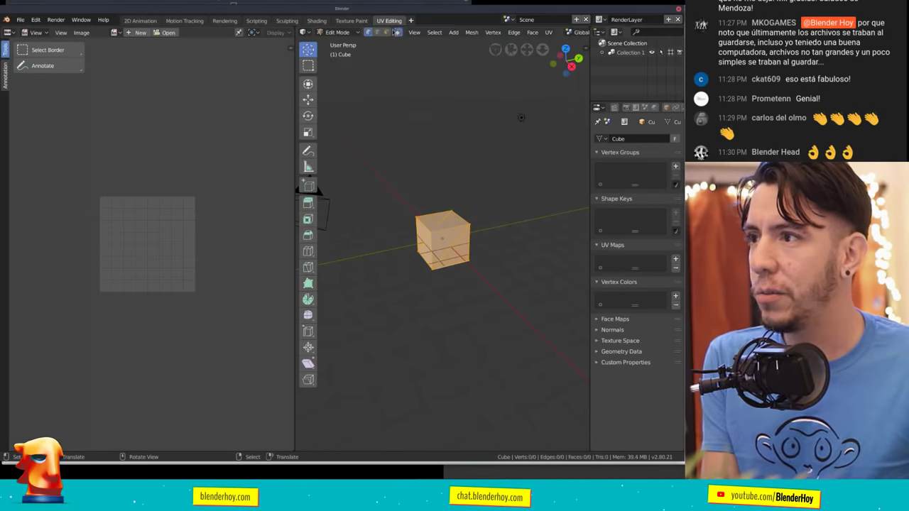
right_click(389, 22)
left_click(388, 47)
Duplicate the Motion Tracking workspace and merge its clip and graph editors into the 3D viewport.
left_click(377, 21)
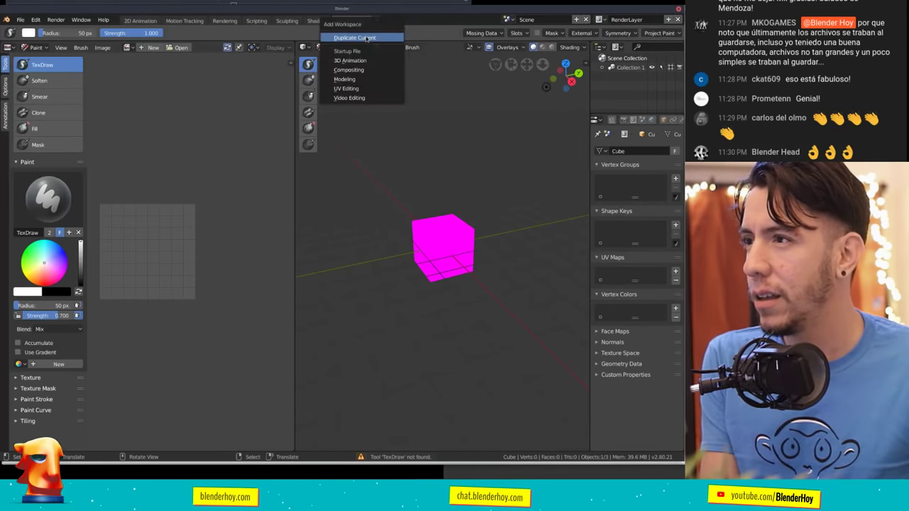
left_click(183, 22)
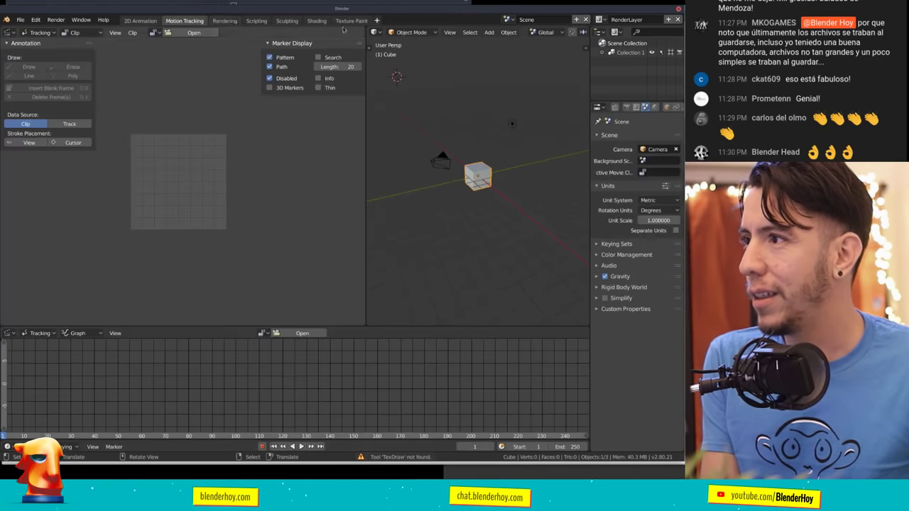
left_click(377, 21)
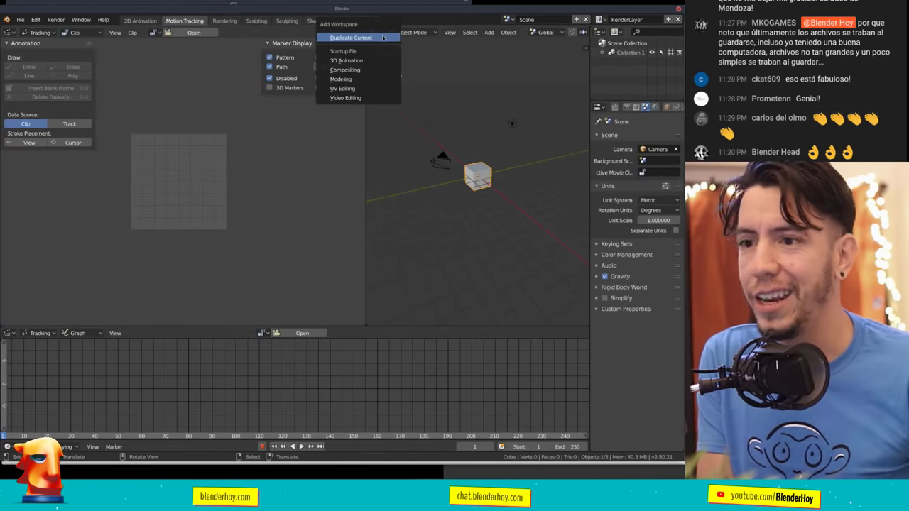
left_click(344, 34)
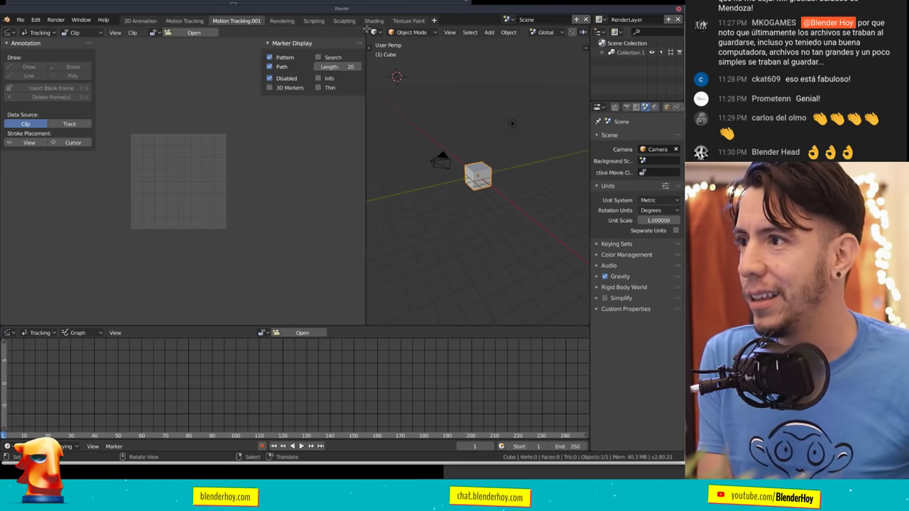
left_click_drag(368, 30, 60, 290)
left_click_drag(3, 322, 7, 383)
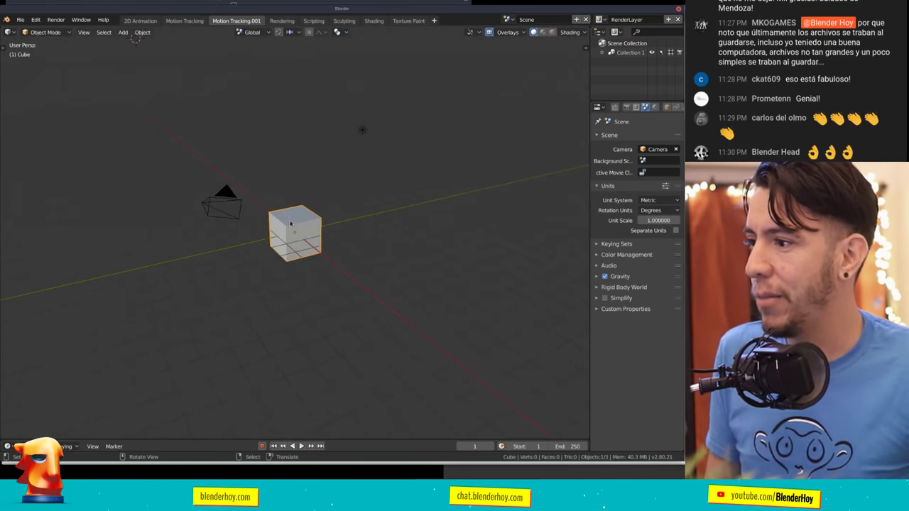
Rename Motion Tracking.001 to '¡¡¡MODO EDICION!!' and widen the side panels.
scroll(317, 229, "up", 8)
double_click(242, 23)
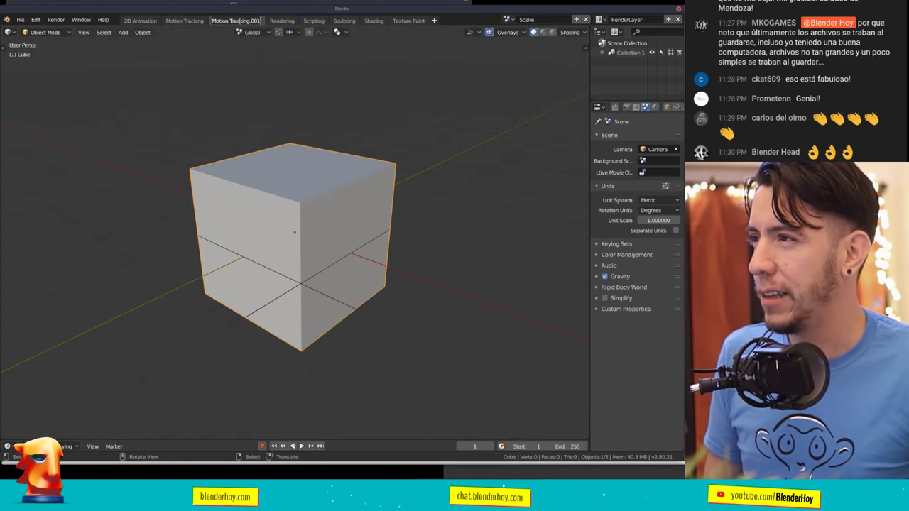
type("MODO EDICION!!!")
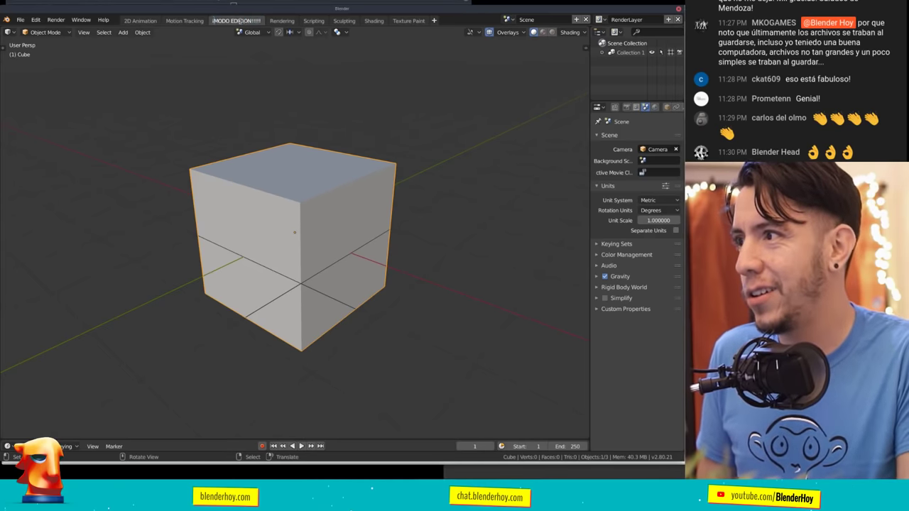
type("!!")
key("Return")
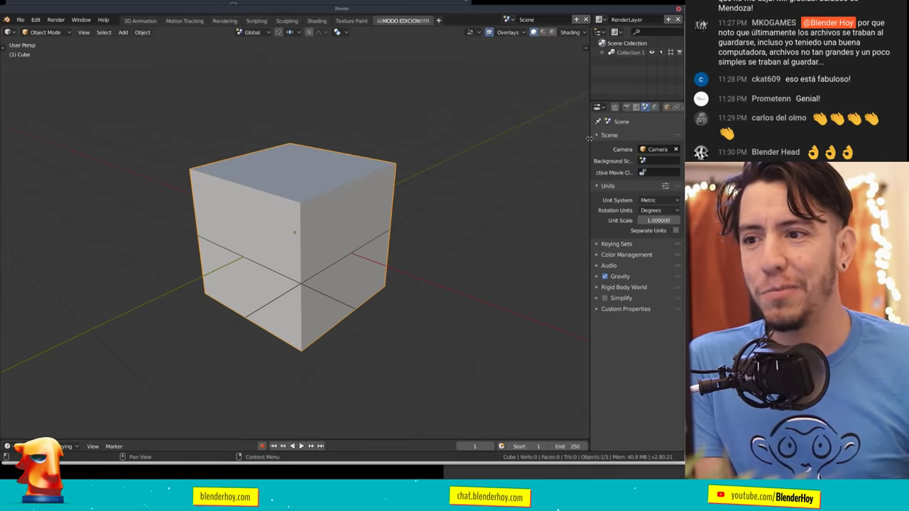
left_click_drag(588, 139, 531, 140)
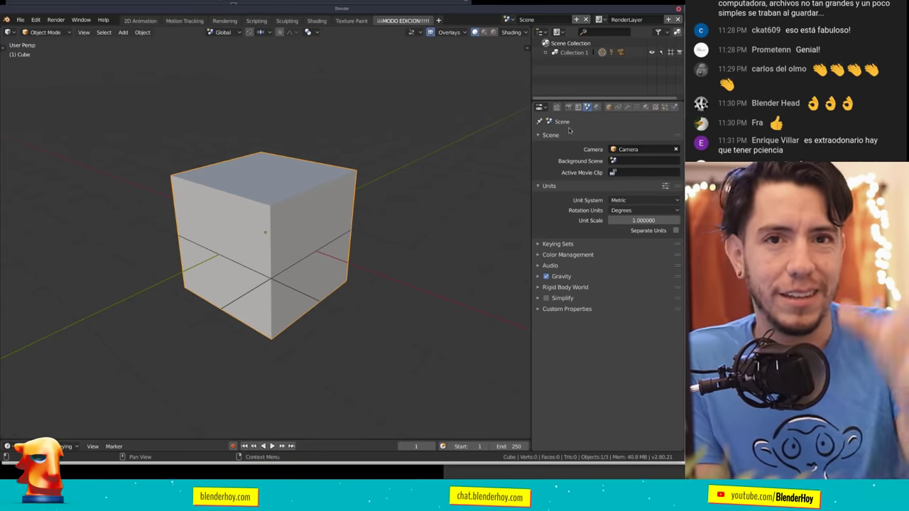
Set the workspace Mode to Edit Mode in the Tool tab's Workspace settings.
left_click(557, 107)
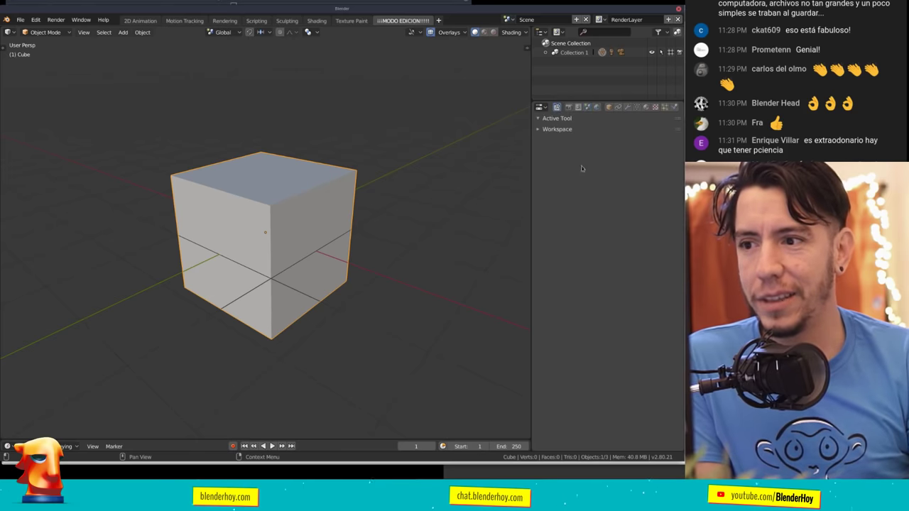
left_click(572, 130)
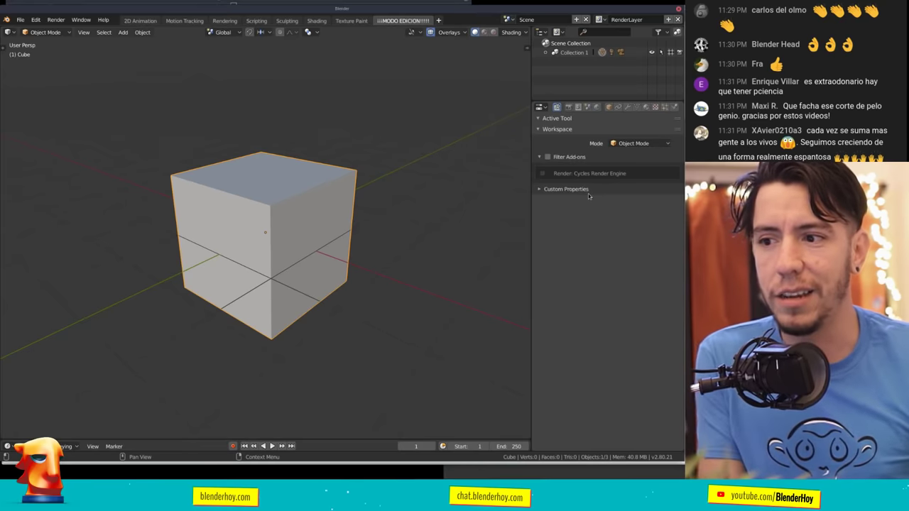
left_click(587, 189)
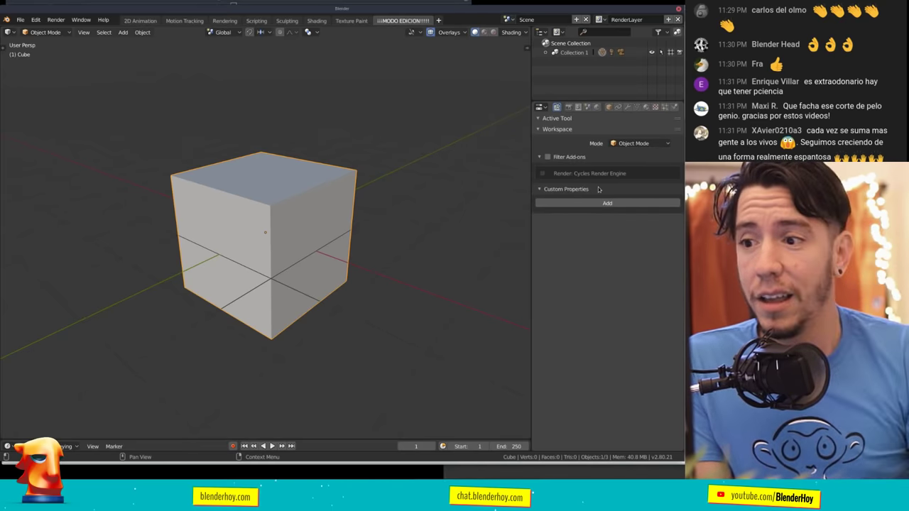
left_click(588, 189)
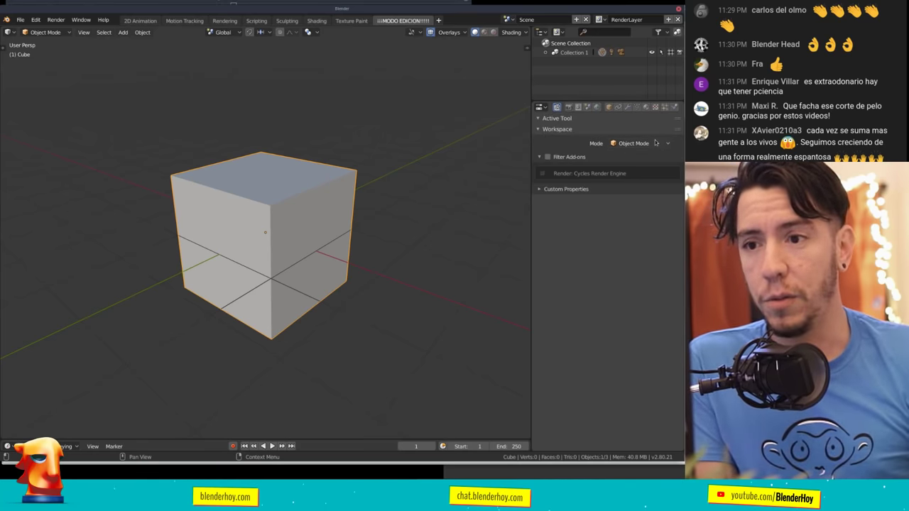
left_click(656, 146)
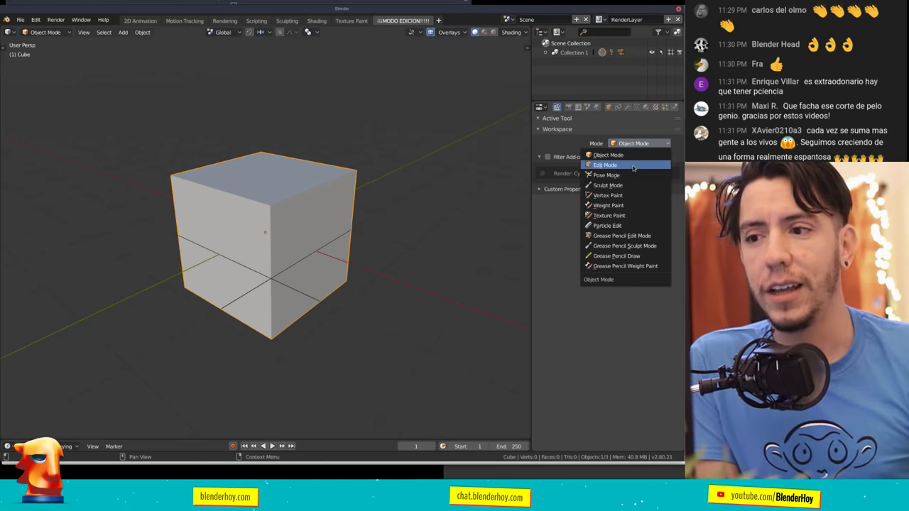
left_click(634, 166)
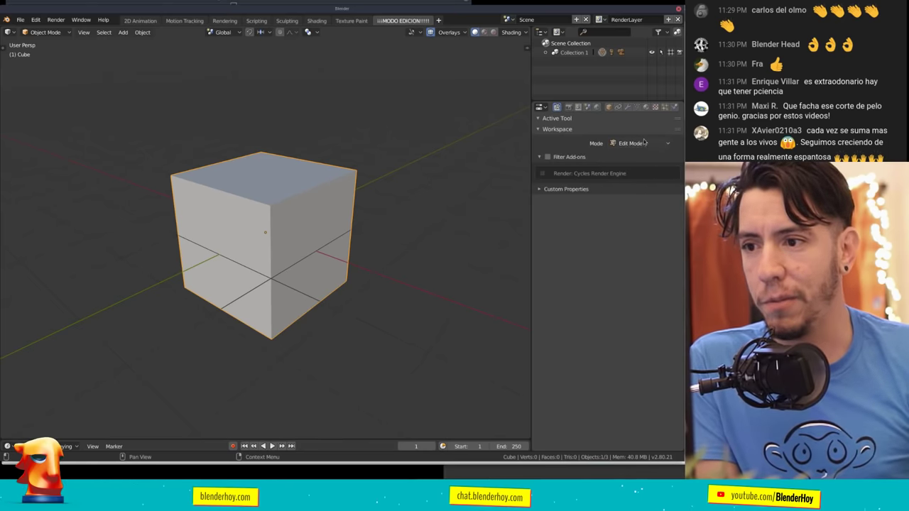
middle_click_drag(644, 142, 639, 152, "ctrl")
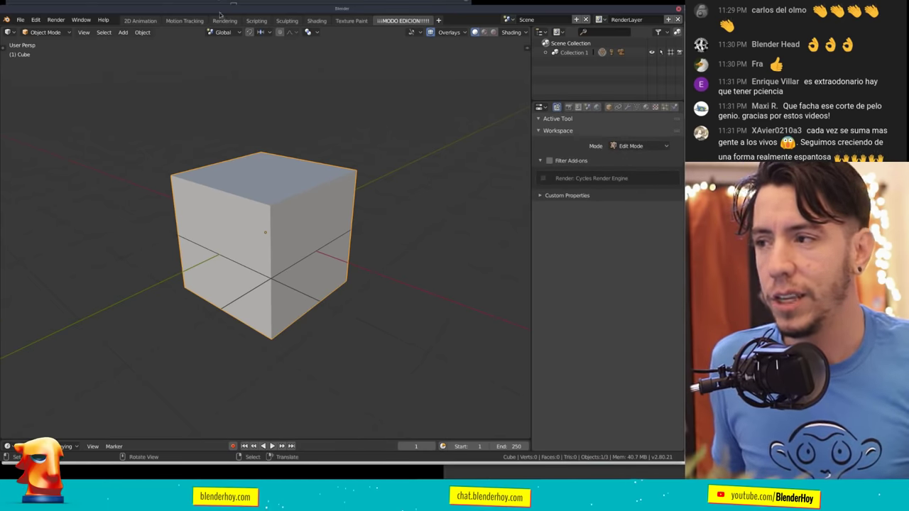
Save the current setup as Blender's startup file.
left_click(21, 19)
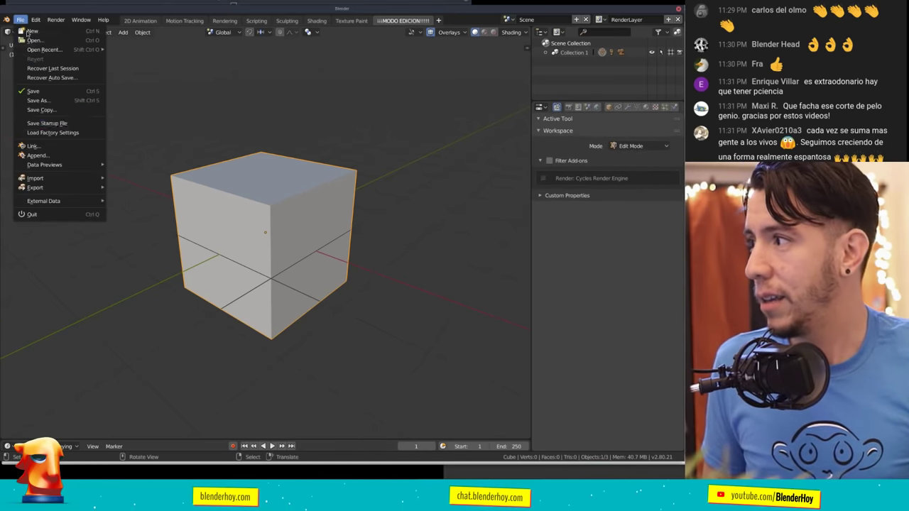
left_click(66, 124)
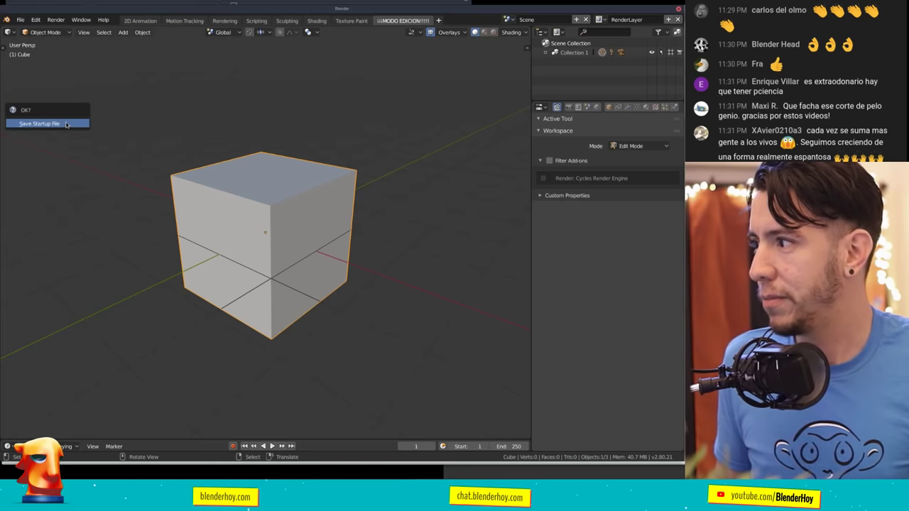
left_click(65, 124)
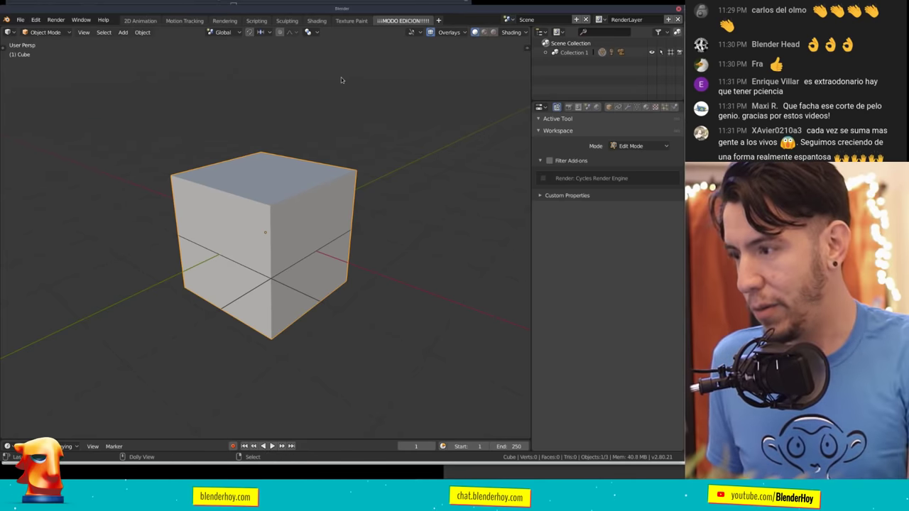
key("ctrl+shift+o")
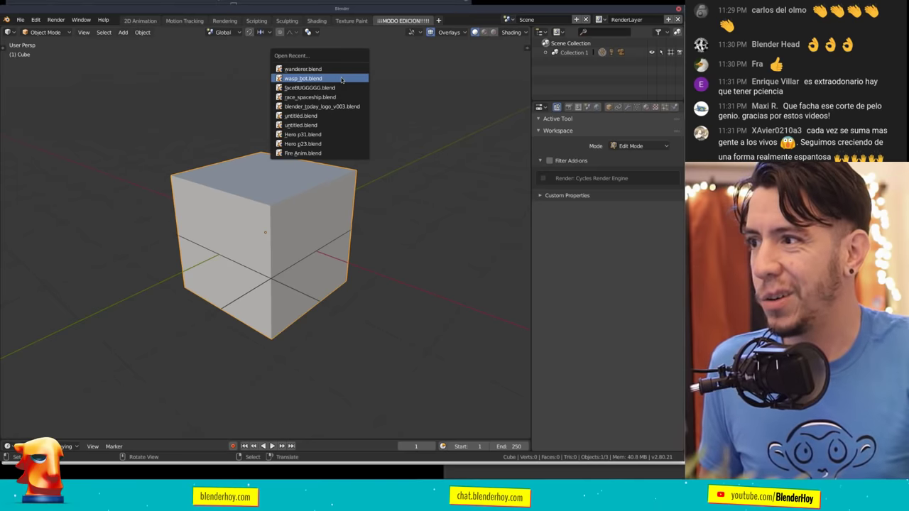
Open race_spaceship.blend and list the workspaces available to add.
left_click(334, 97)
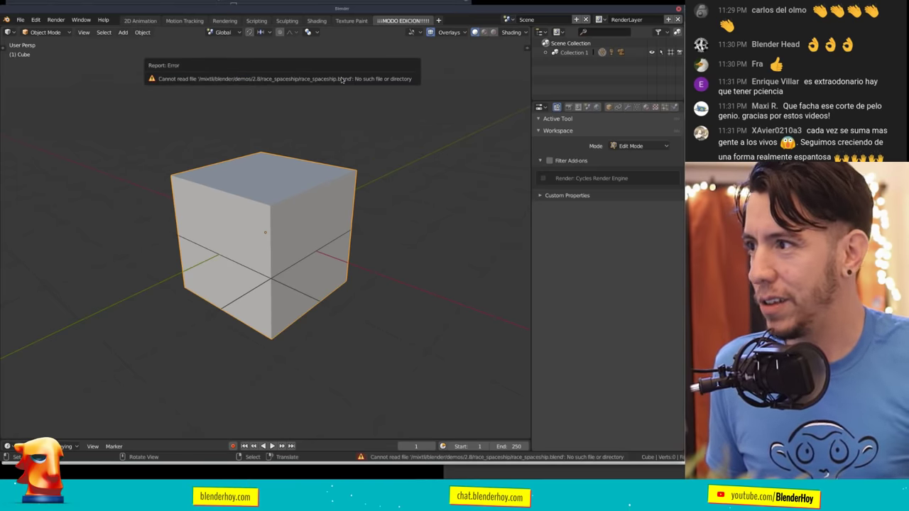
left_click(21, 19)
left_click(33, 40)
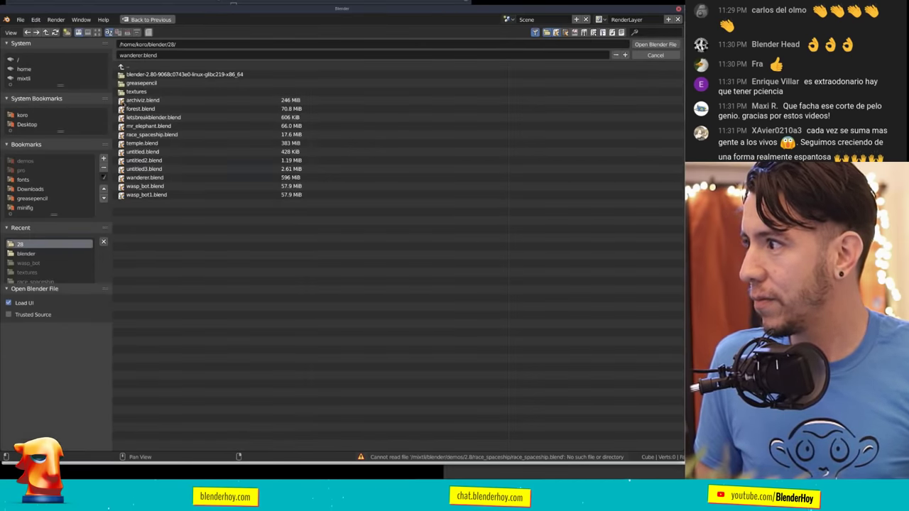
left_click(155, 134)
double_click(169, 139)
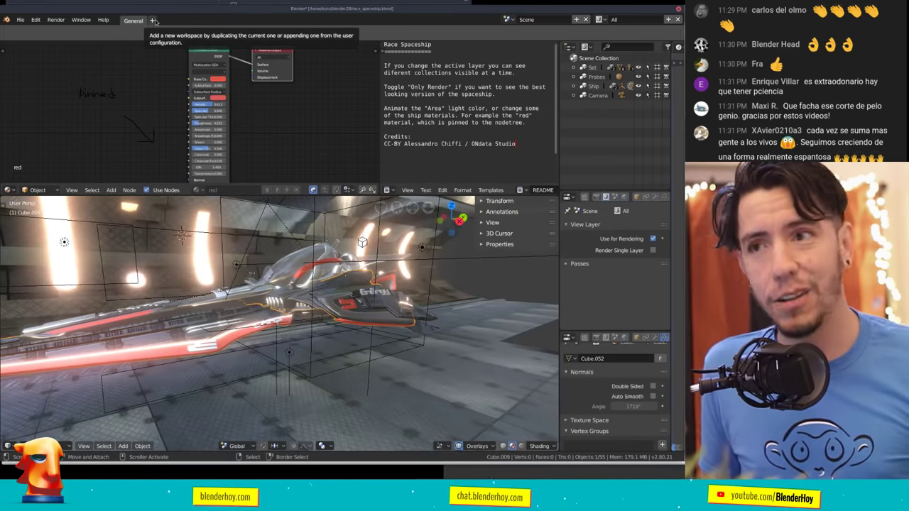
left_click(153, 21)
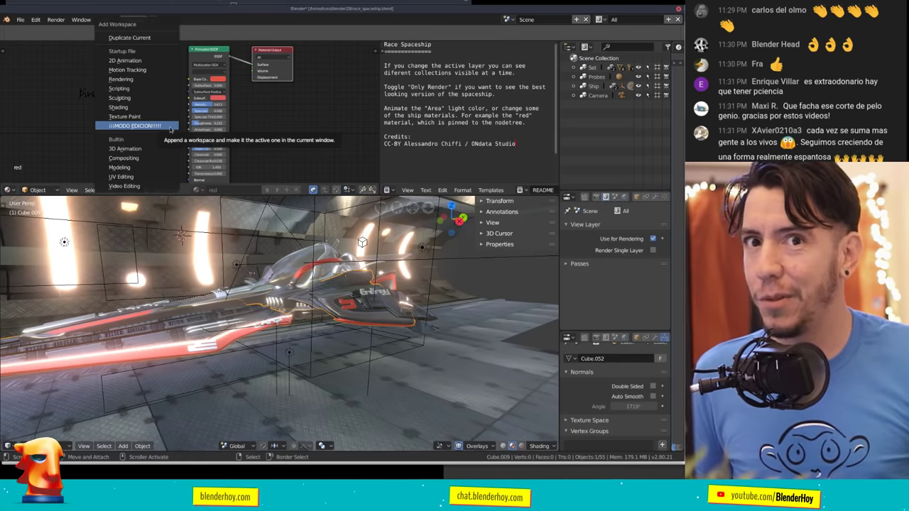
Add the ¡¡¡MODO EDICION!!!!! workspace and frame the spaceship mesh in Edit Mode.
left_click(170, 128)
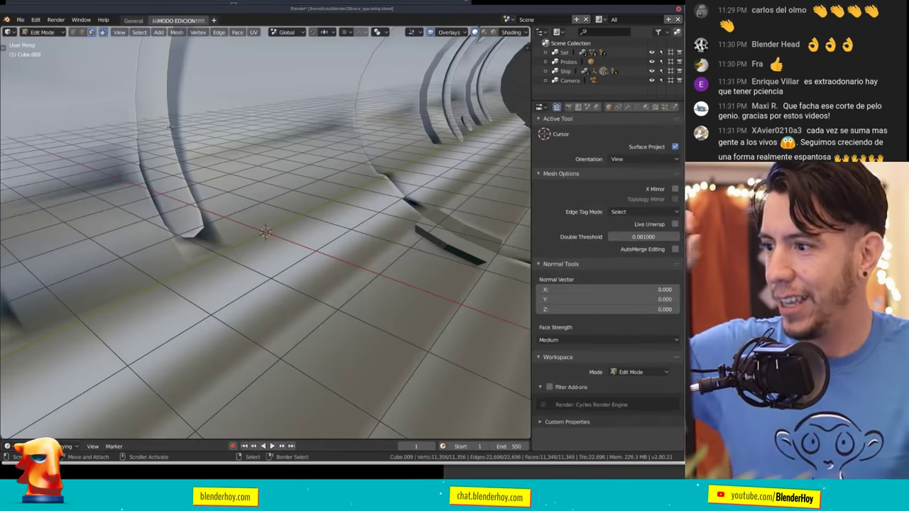
key("KP_Decimal")
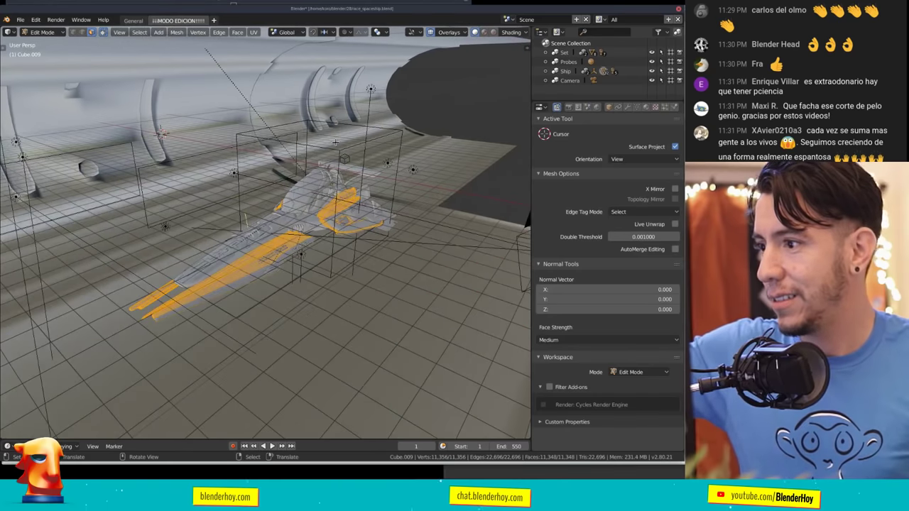
scroll(324, 219, "up", 5)
middle_click_drag(325, 219, 345, 234)
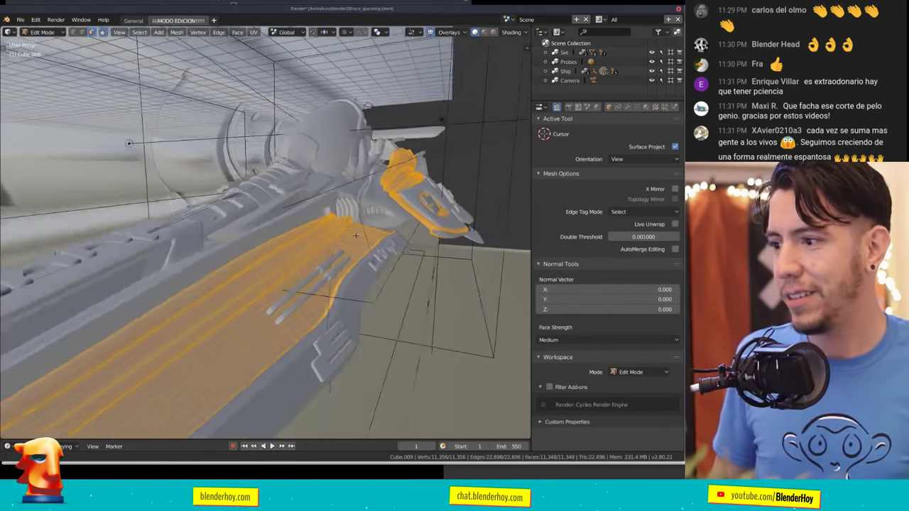
scroll(345, 234, "down", 3)
scroll(345, 234, "down", 3)
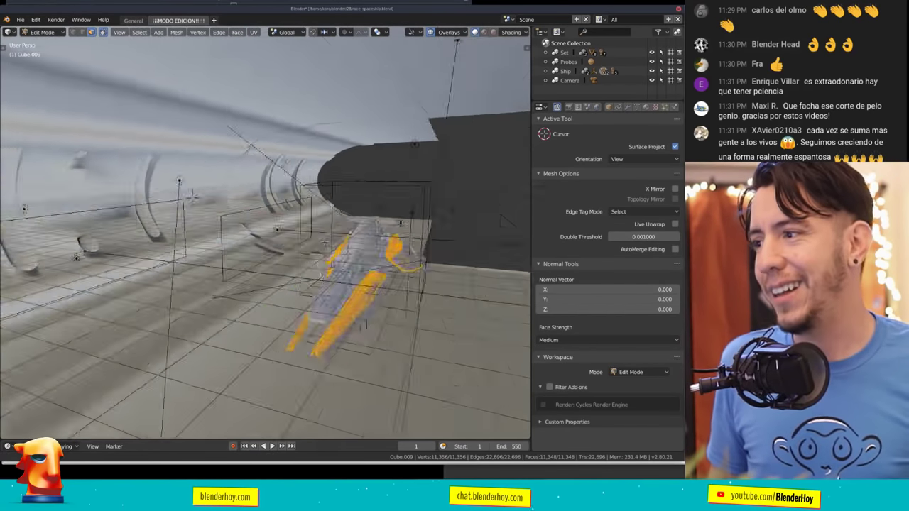
mouse_move(345, 234)
middle_mouse_down()
mouse_move(381, 261)
mouse_move(399, 246)
middle_mouse_up()
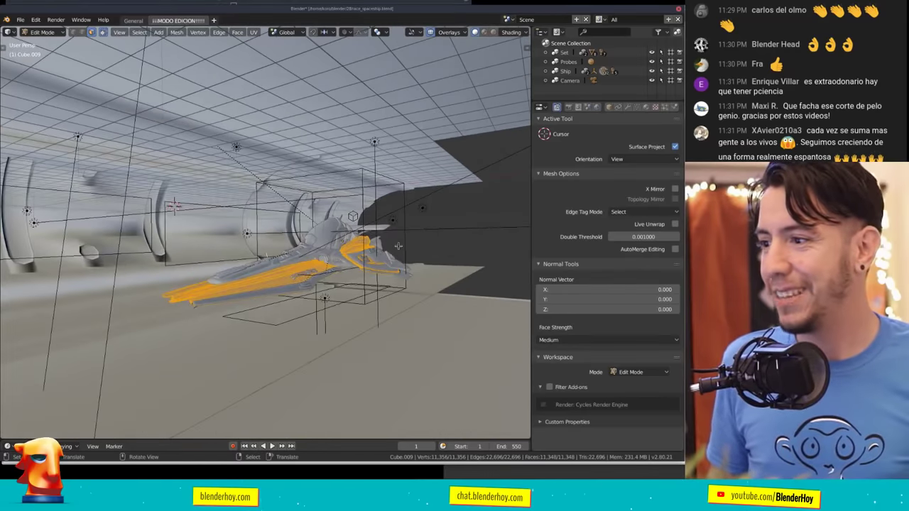
scroll(331, 257, "up", 3)
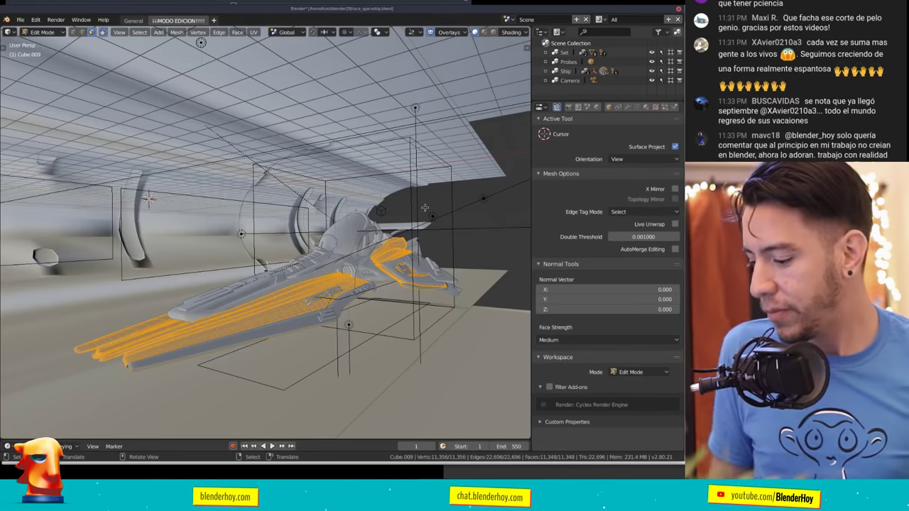
Return the ship to Object Mode, show the toolbar, and go back to the General workspace.
key("Tab")
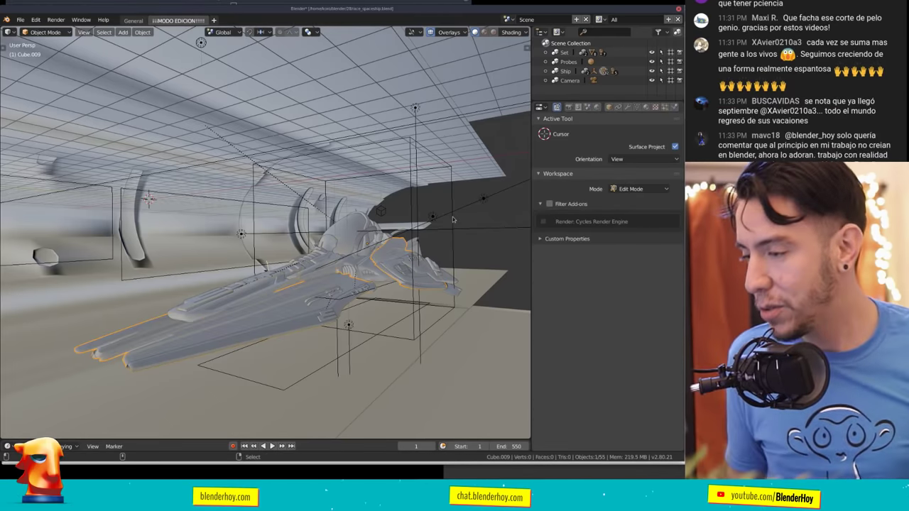
middle_click_drag(452, 220, 438, 212)
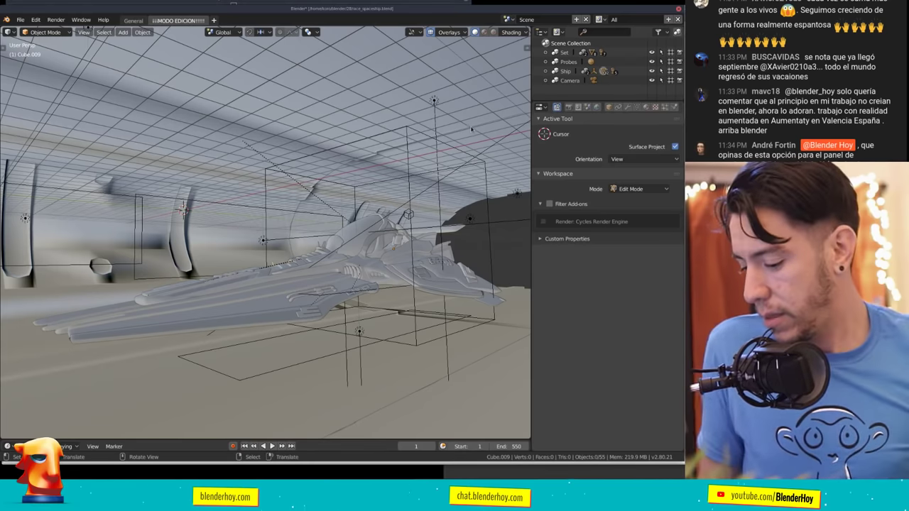
key("t")
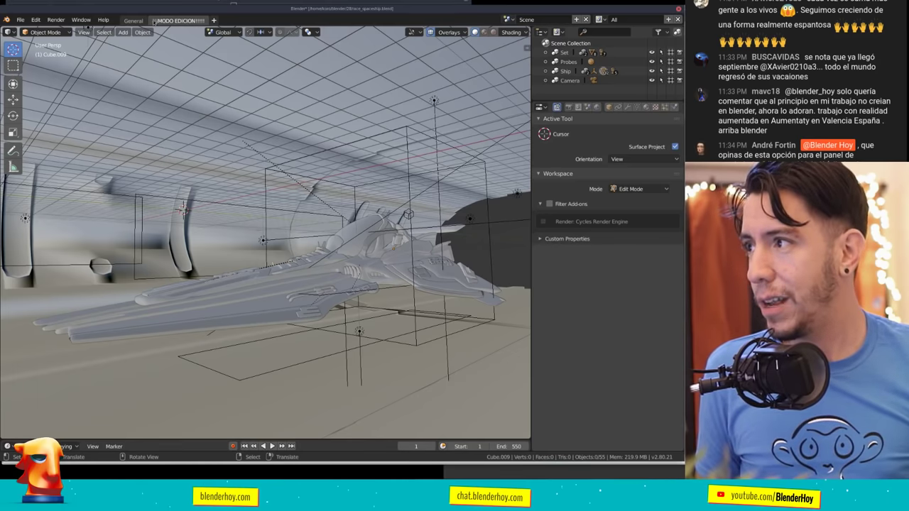
left_click(136, 20)
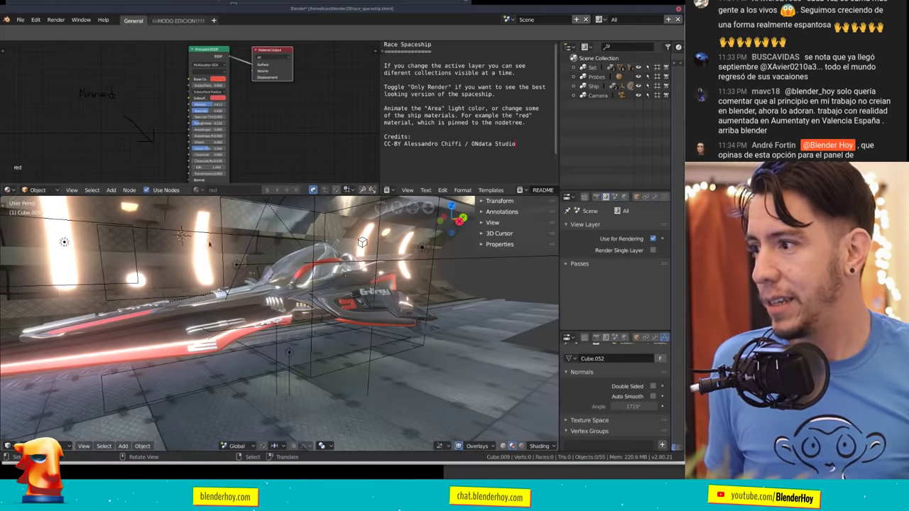
Merge the text editor into the node editor and enlarge the properties area to show tool settings.
key("t")
left_click(29, 208)
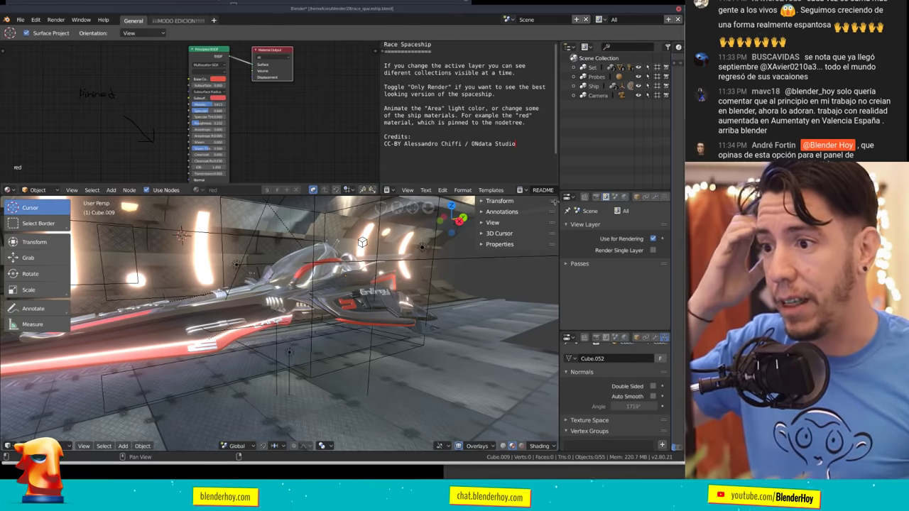
mouse_move(380, 47)
left_mouse_down()
mouse_move(558, 213)
mouse_move(426, 106)
left_mouse_up()
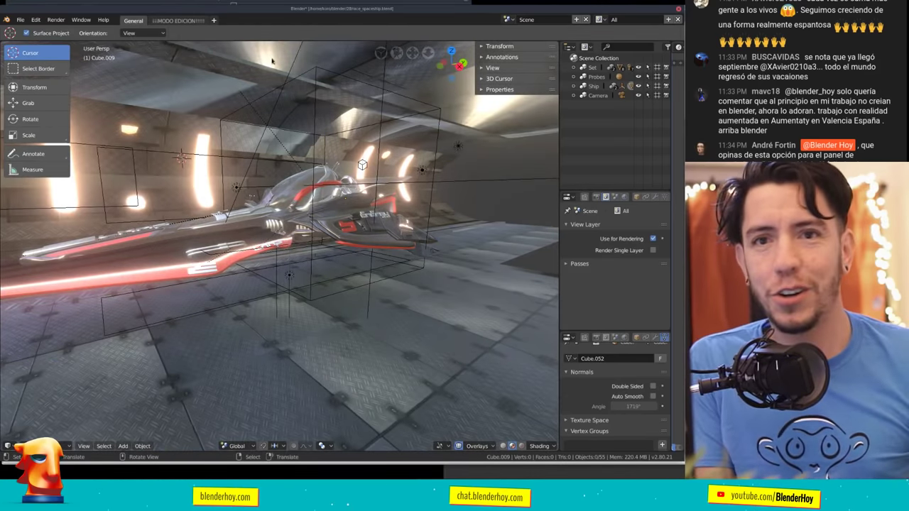
left_click_drag(275, 40, 278, 20)
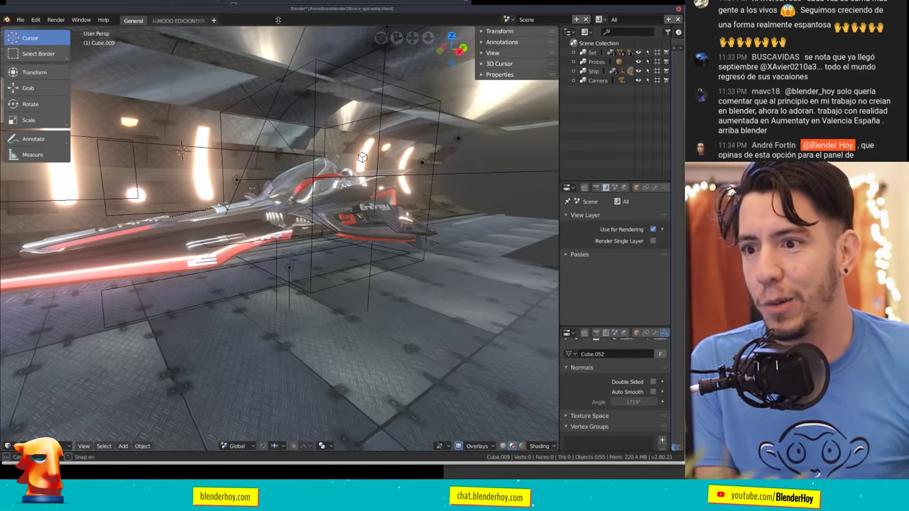
left_click_drag(278, 20, 278, 35)
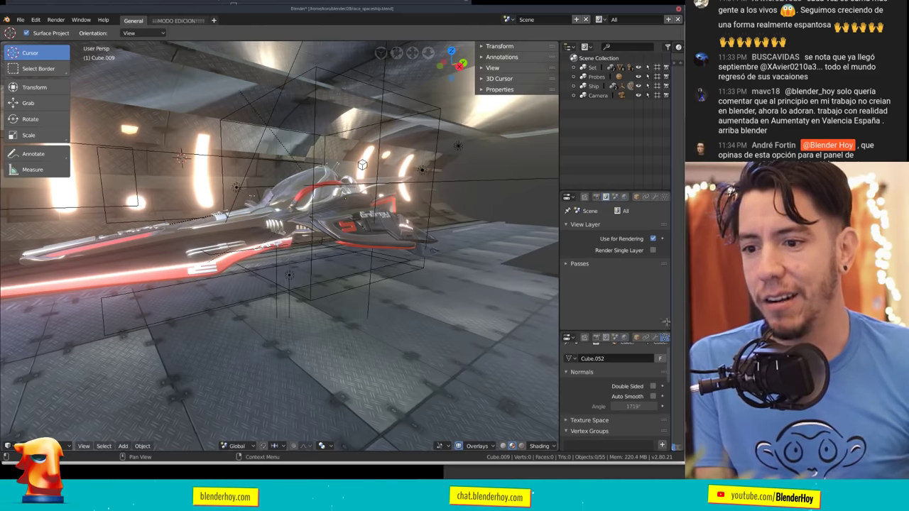
mouse_move(666, 322)
left_mouse_down()
mouse_move(671, 201)
mouse_move(656, 136)
left_mouse_up()
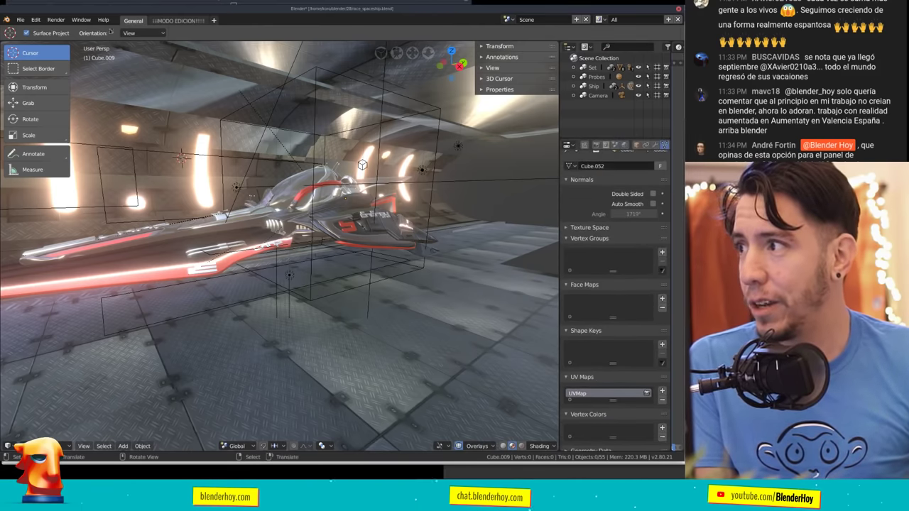
left_click_drag(558, 202, 490, 203)
left_click(517, 144)
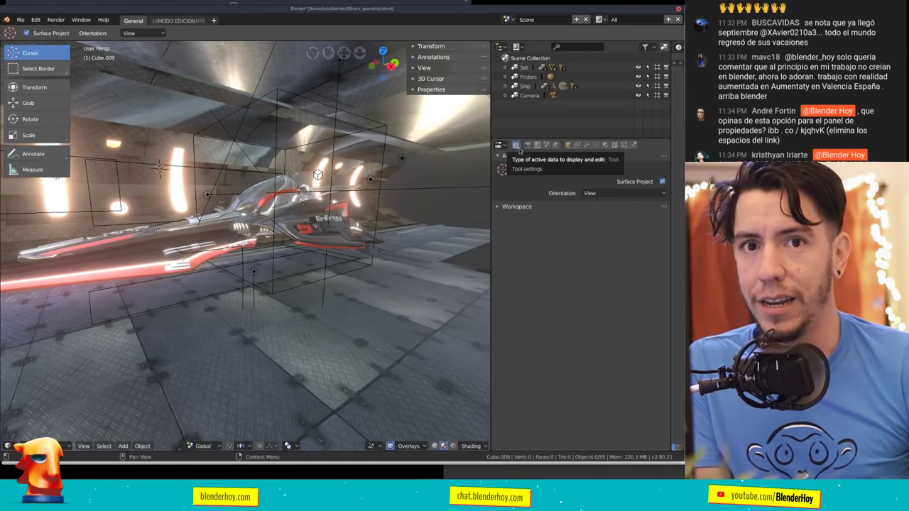
Try the Transform, Rotate, Scale and Measure tools, ending with Annotate active.
left_click(34, 86)
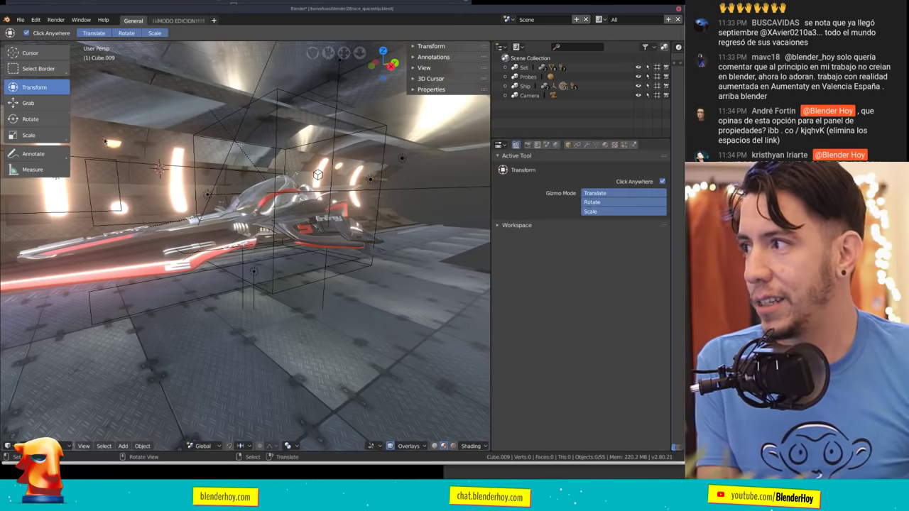
left_click(32, 119)
left_click(43, 135)
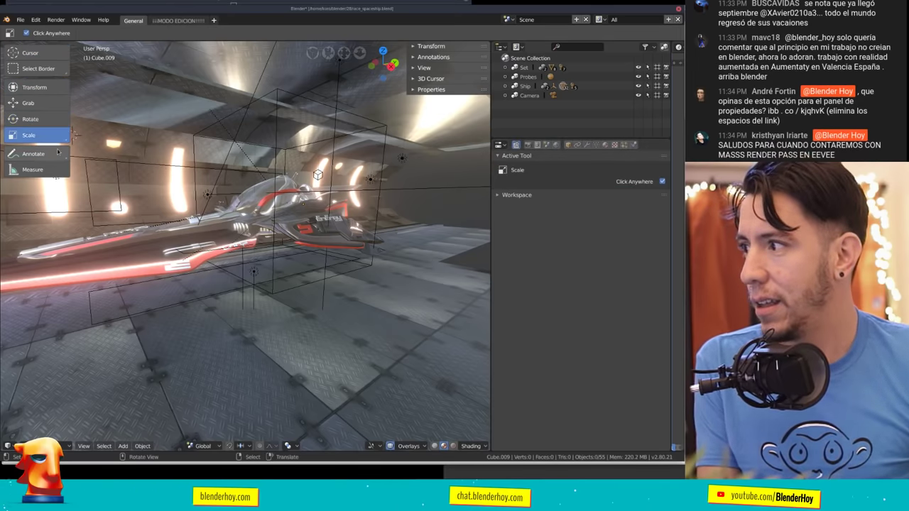
left_click(47, 154)
left_click(55, 171)
left_click(55, 152)
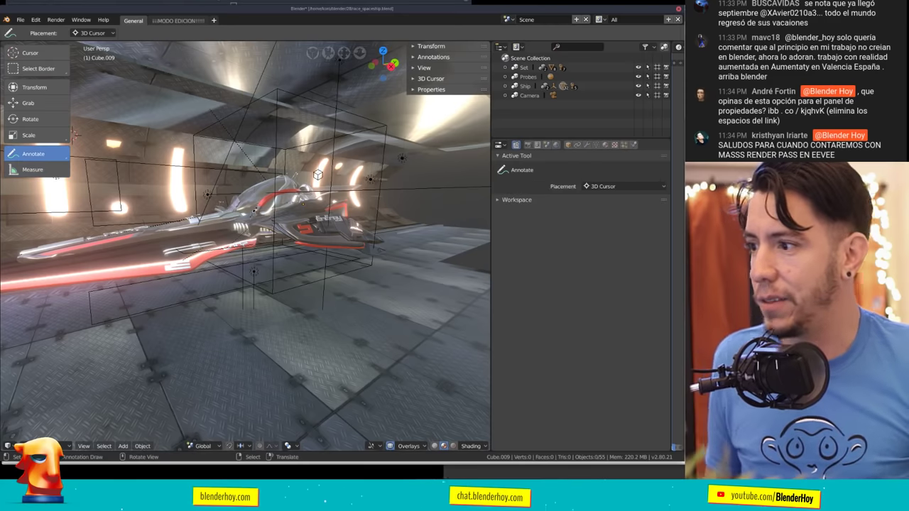
Put the ship mesh into Edit Mode from the mode pie menu.
key("ctrl+Tab")
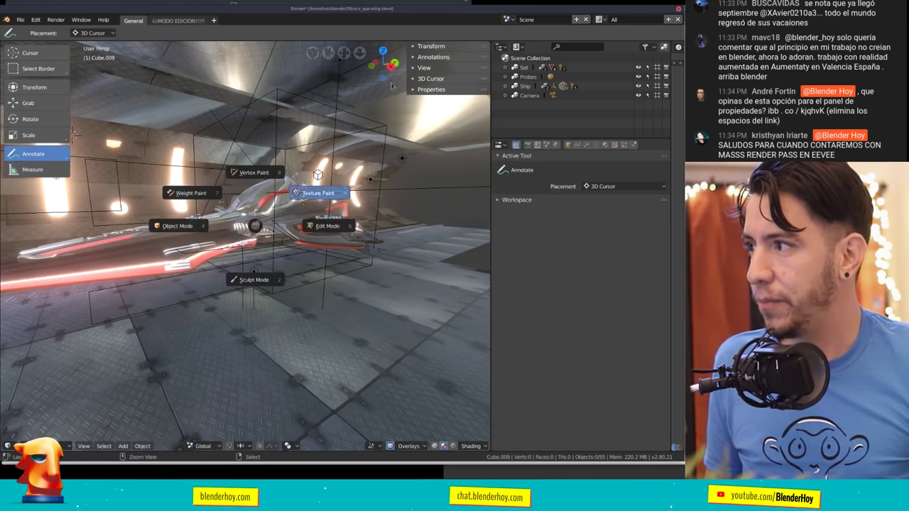
key("Escape")
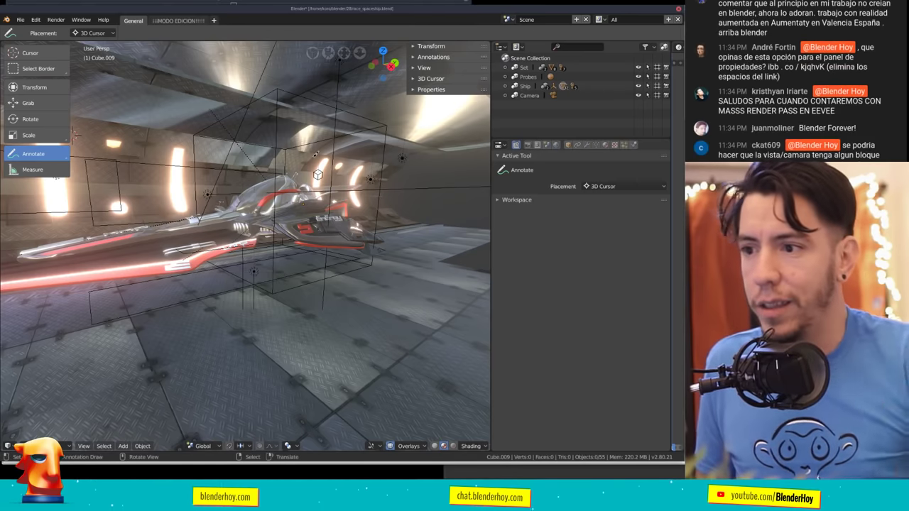
middle_click_drag(561, 204, 562, 194, "ctrl")
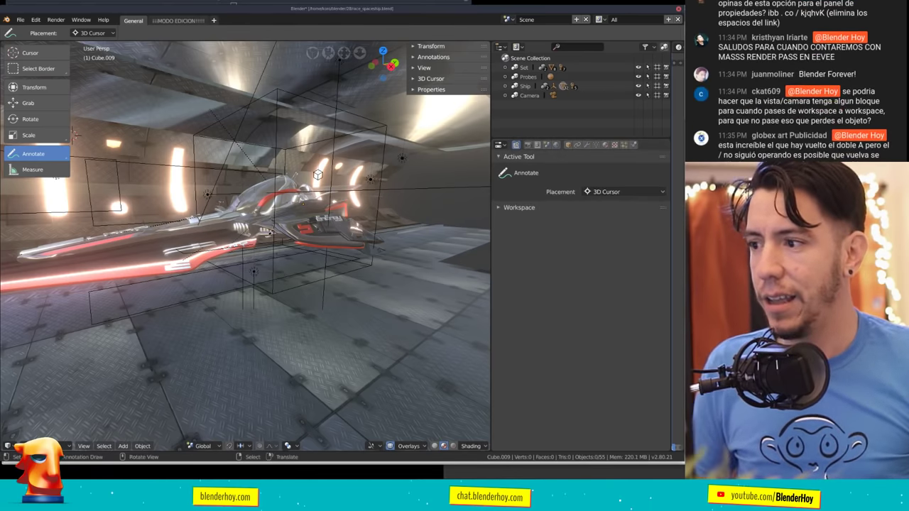
key("ctrl+Tab")
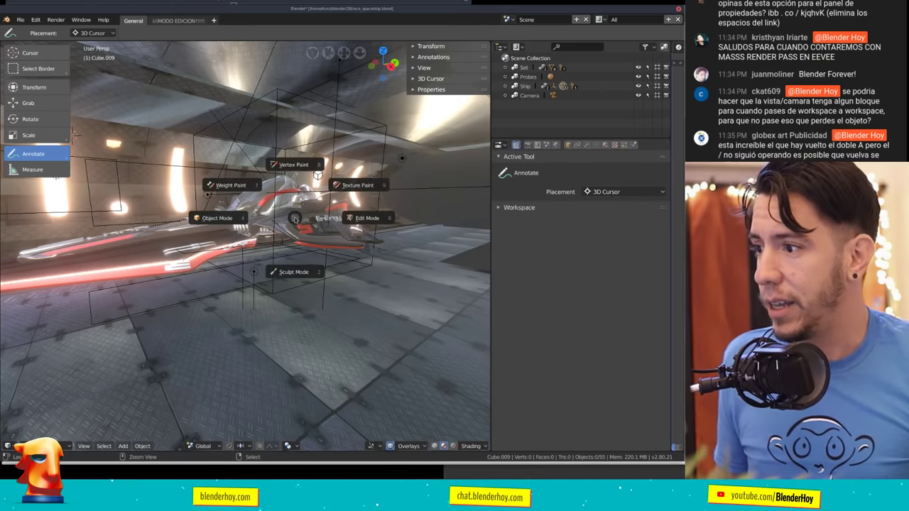
left_click(370, 222)
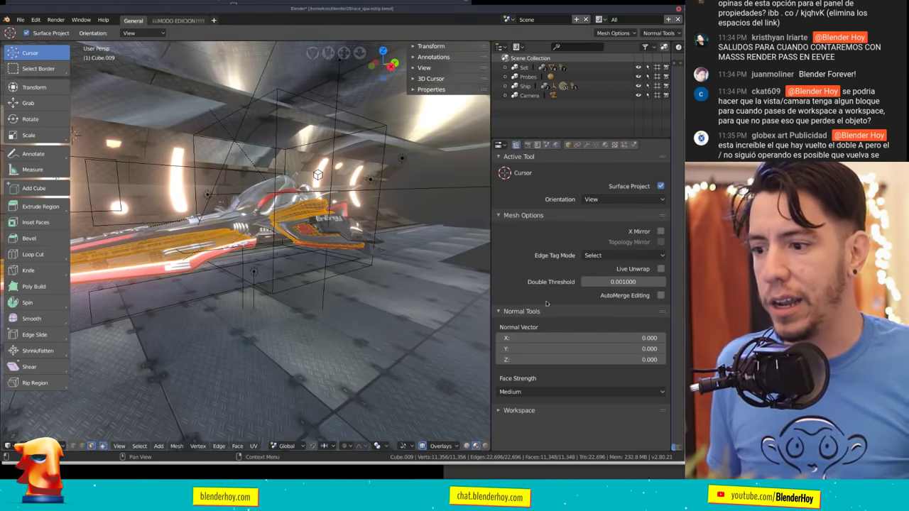
Maximize the 3D viewport, return the ship to Object Mode, then switch toward Sculpt Mode.
key("ctrl+space")
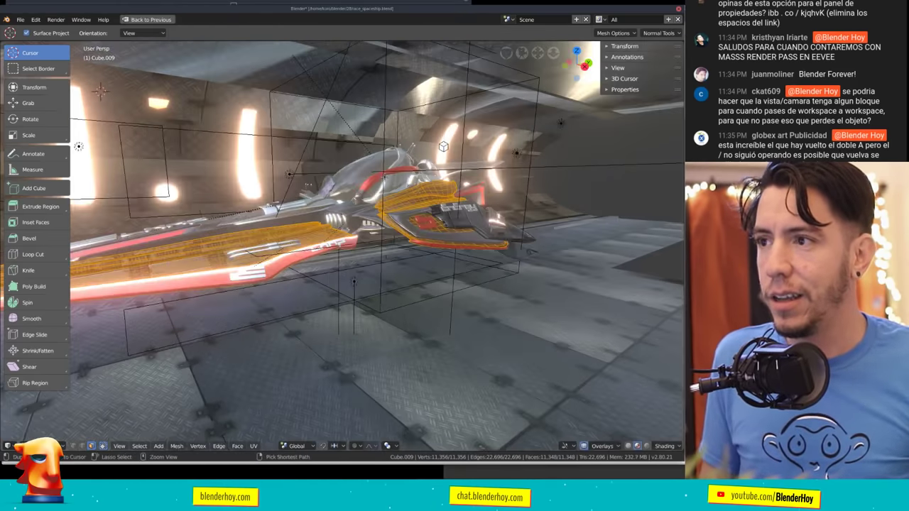
mouse_move(385, 178)
middle_mouse_down()
mouse_move(411, 241)
mouse_move(338, 170)
middle_mouse_up()
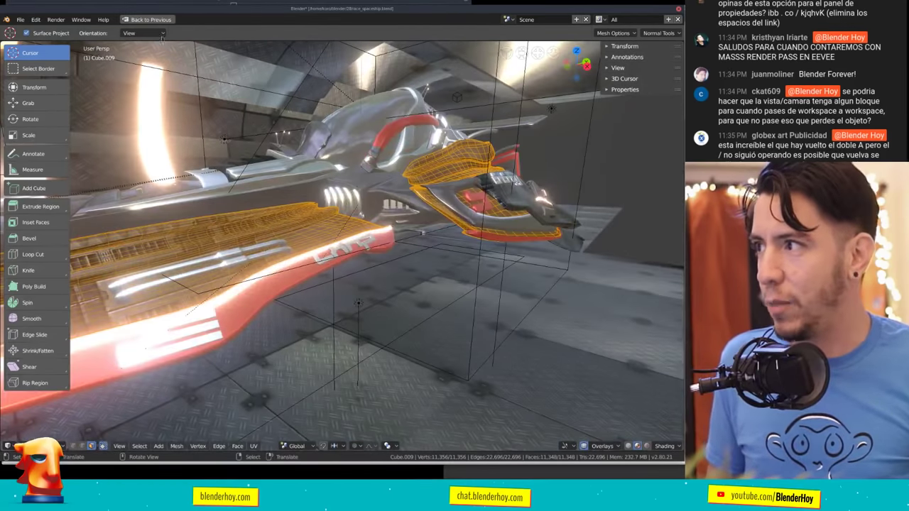
key("ctrl")
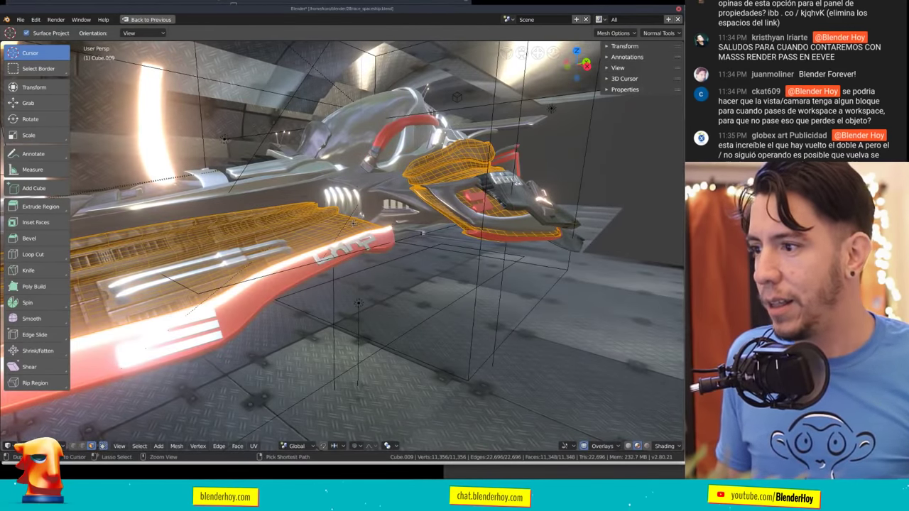
key("ctrl+Tab")
key("4")
key("ctrl+Tab")
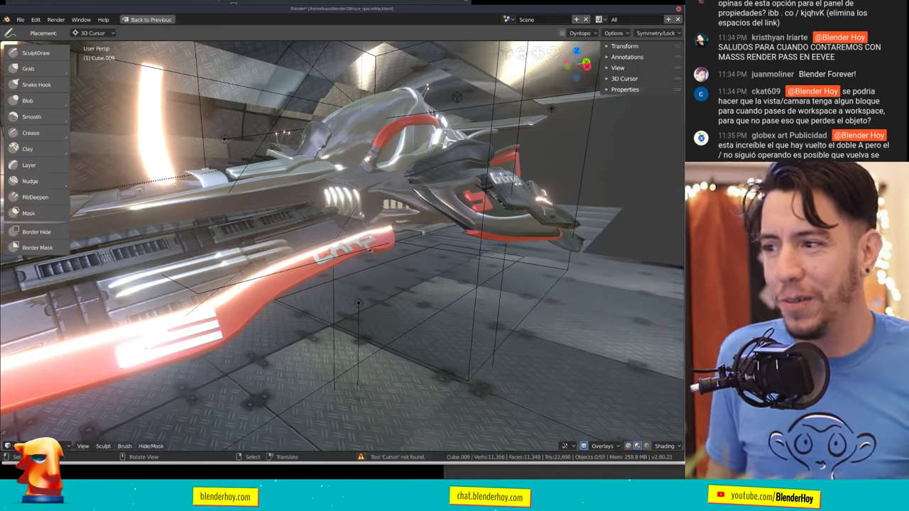
Try the Grab and Mask sculpt brushes while orbiting around the spaceship.
middle_click_drag(340, 234, 234, 227)
left_click(28, 68)
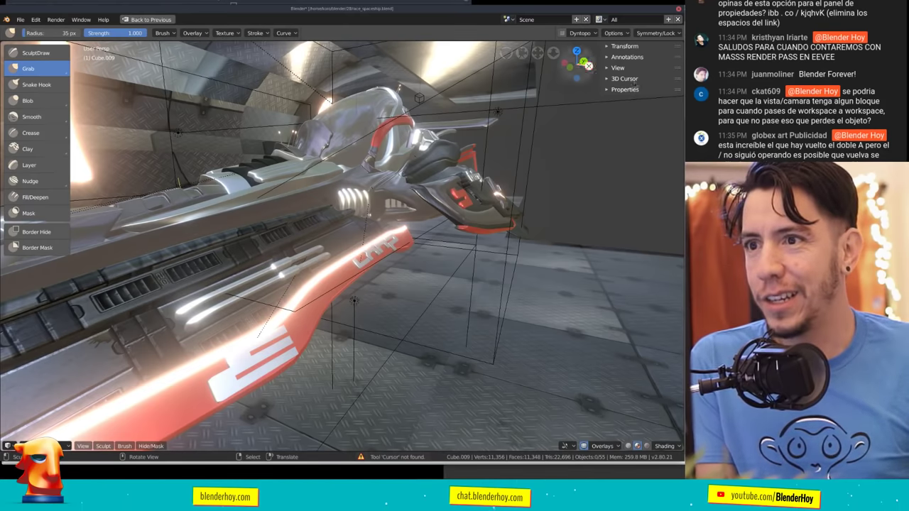
key("m")
key("t")
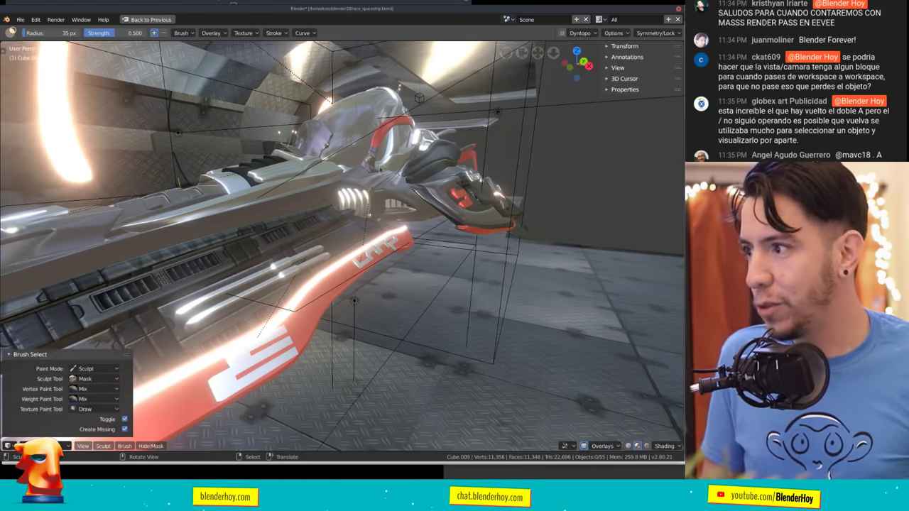
middle_click_drag(469, 151, 67, 136)
middle_click_drag(213, 284, 426, 213)
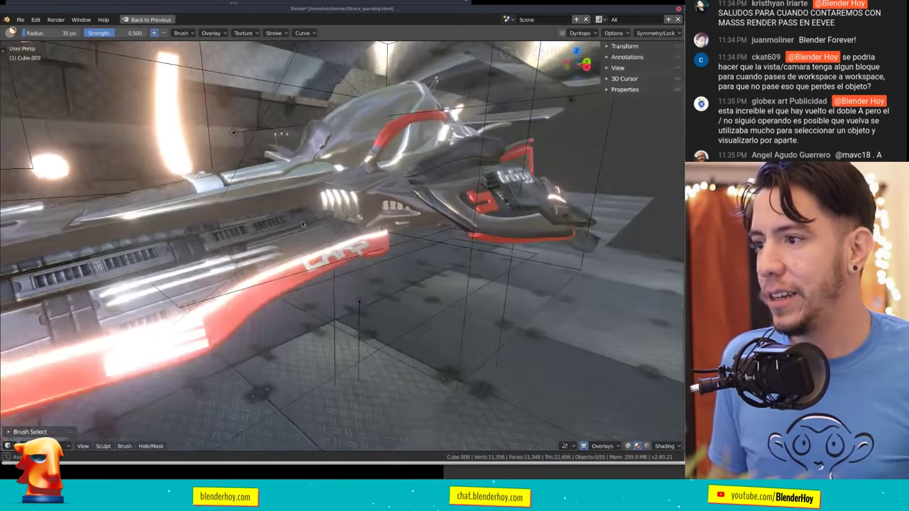
Restore the normal workspace layout and leave Sculpt Mode for Object Mode.
key("ctrl+space")
scroll(581, 213, "down", 3)
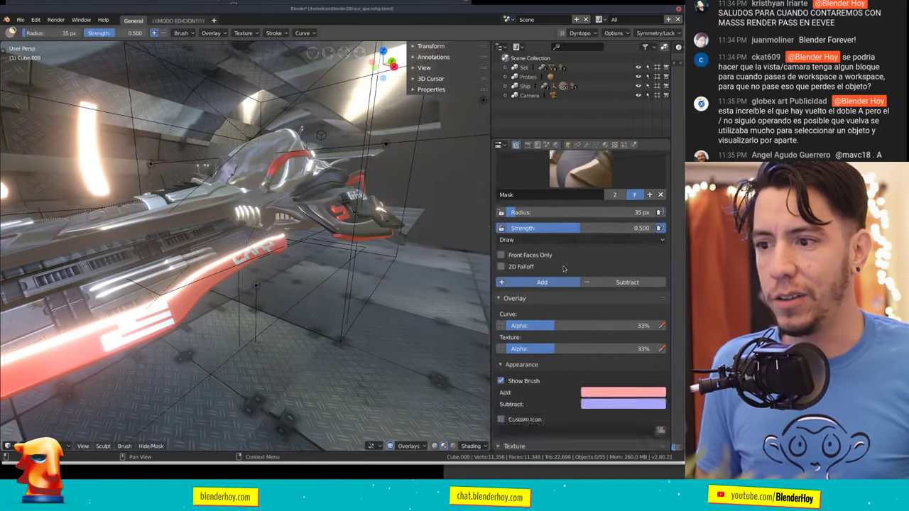
scroll(581, 213, "up", 3)
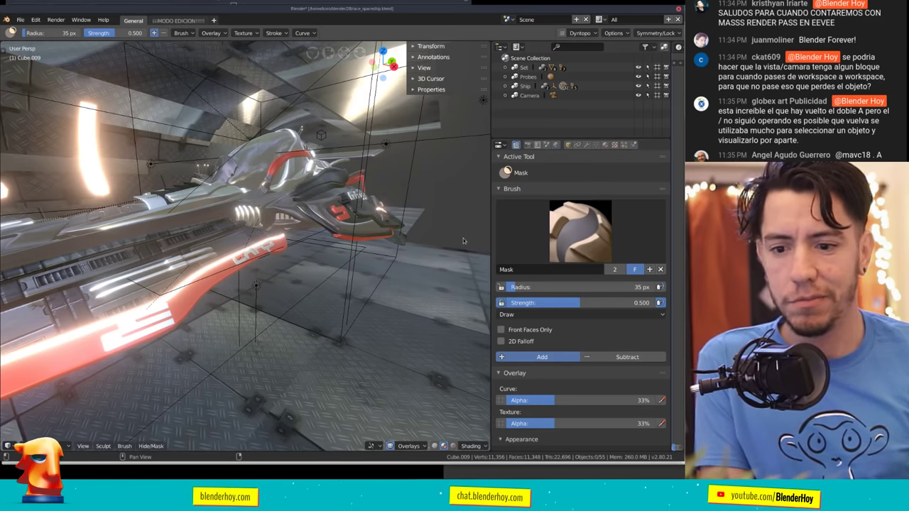
key("ctrl+Tab")
middle_click_drag(463, 238, 344, 227)
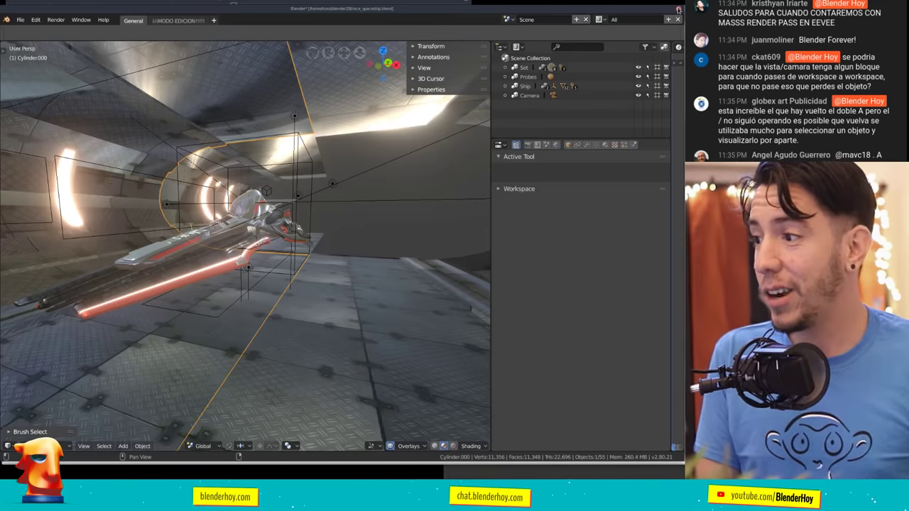
Quit Blender, discarding the race_spaceship.blend changes.
left_click(679, 10)
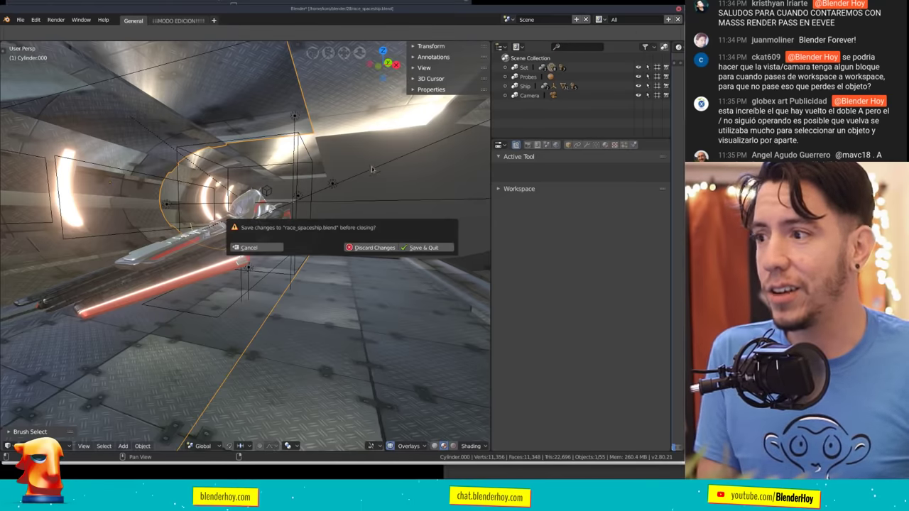
left_click(382, 248)
scroll(547, 189, "up", 2)
scroll(547, 189, "up", 2)
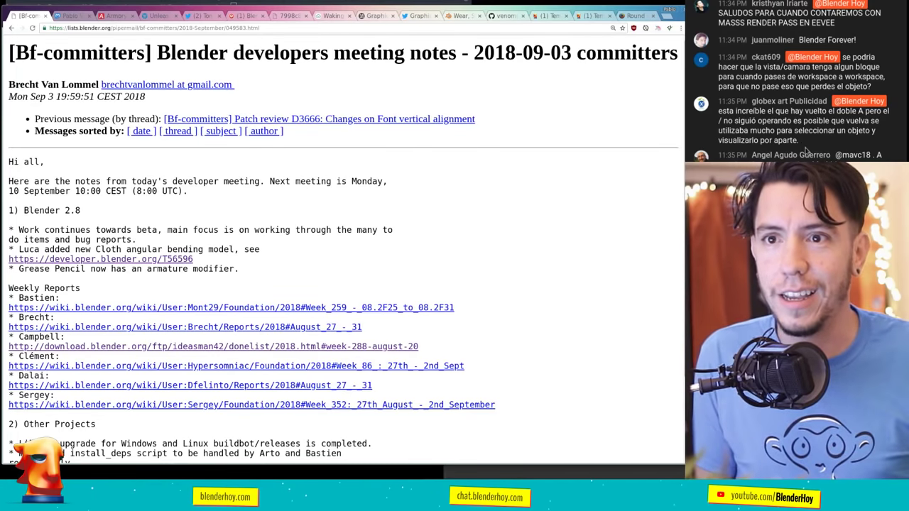
left_click(785, 84)
scroll(795, 78, "up", 5)
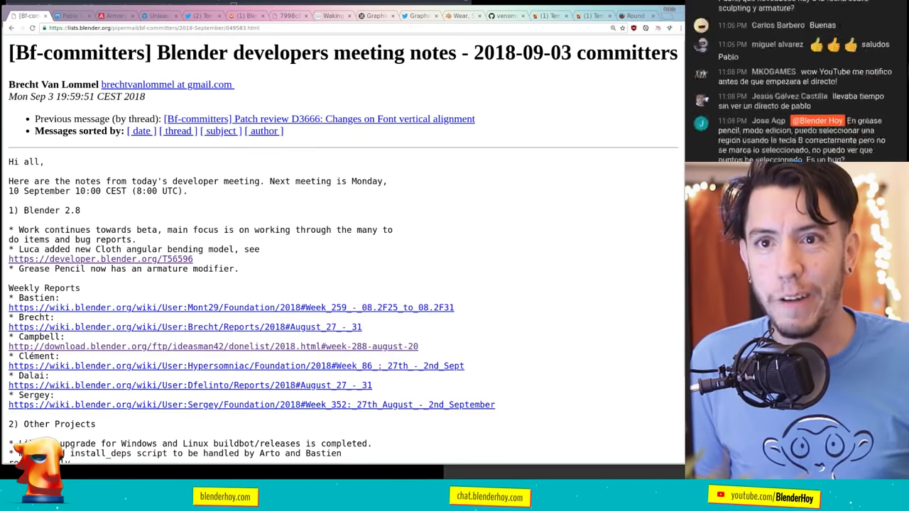
scroll(796, 78, "up", 5)
scroll(796, 78, "up", 3)
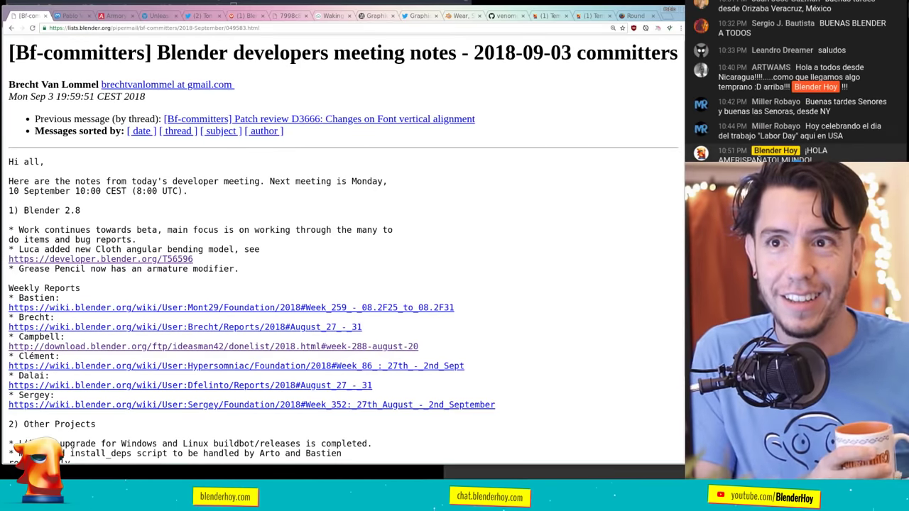
scroll(795, 81, "down", 3)
scroll(795, 81, "down", 3)
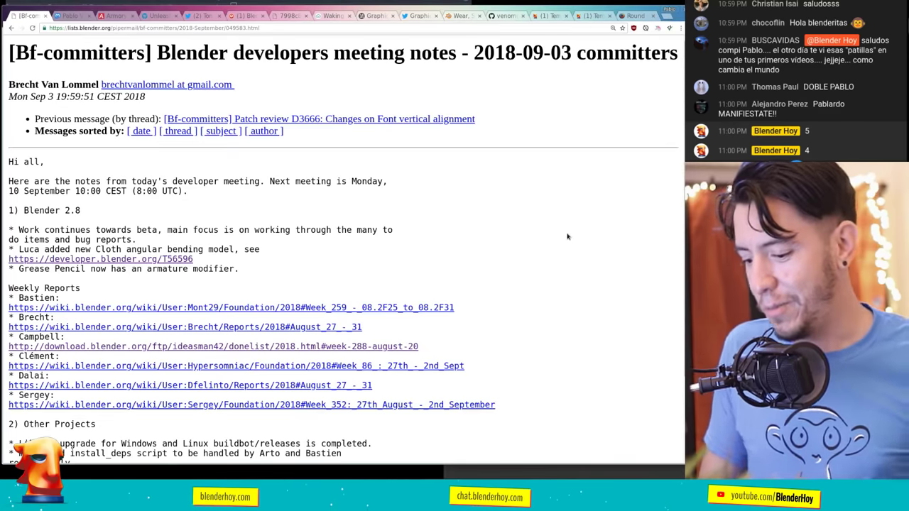
Search Google Images for 'san martin argentina' and preview the José de San Martín portrait.
key("ctrl+t")
type("san martin argentina")
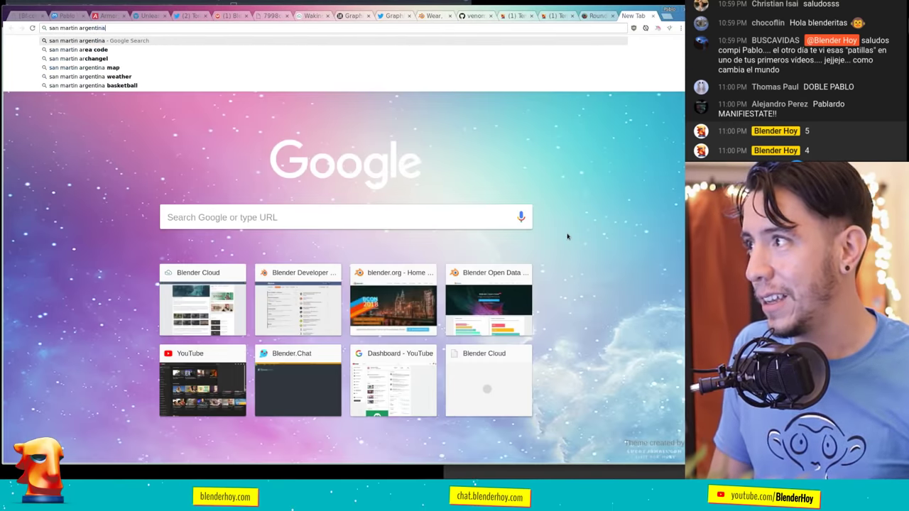
key("Return")
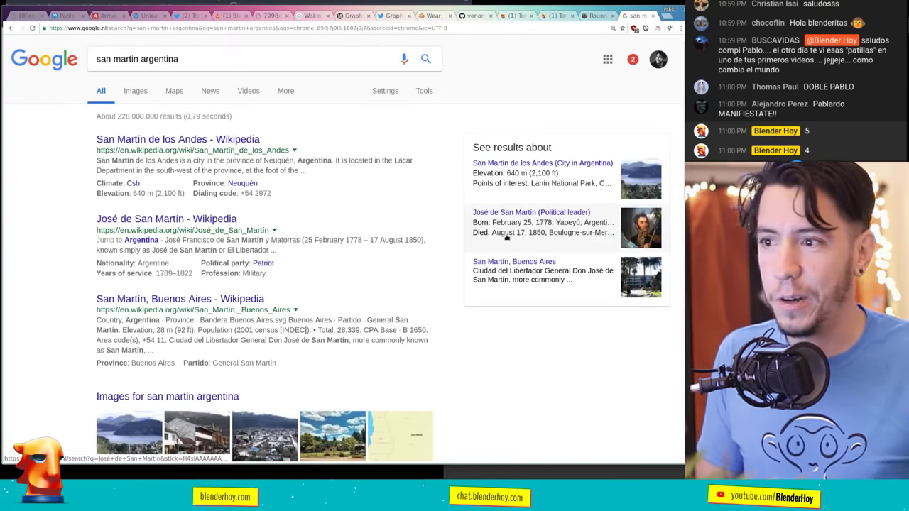
left_click(132, 90)
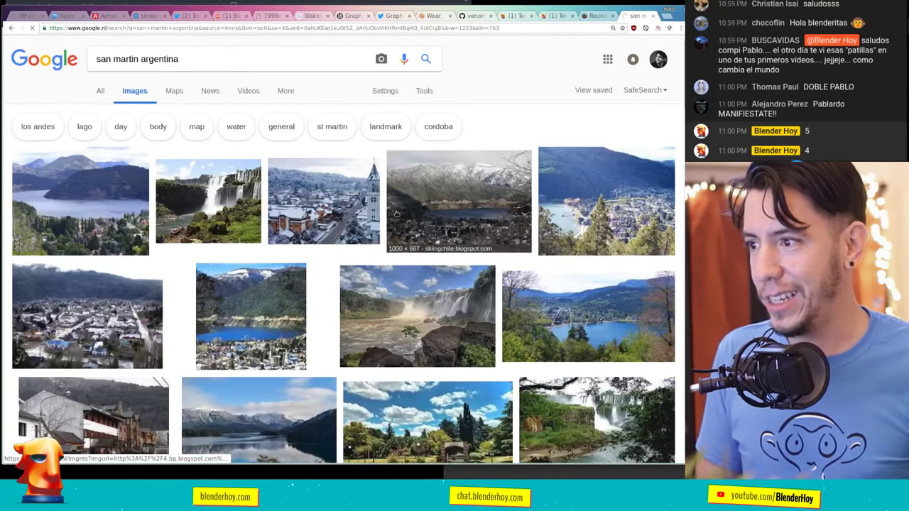
scroll(453, 193, "down", 3)
scroll(452, 193, "down", 3)
scroll(452, 199, "down", 4)
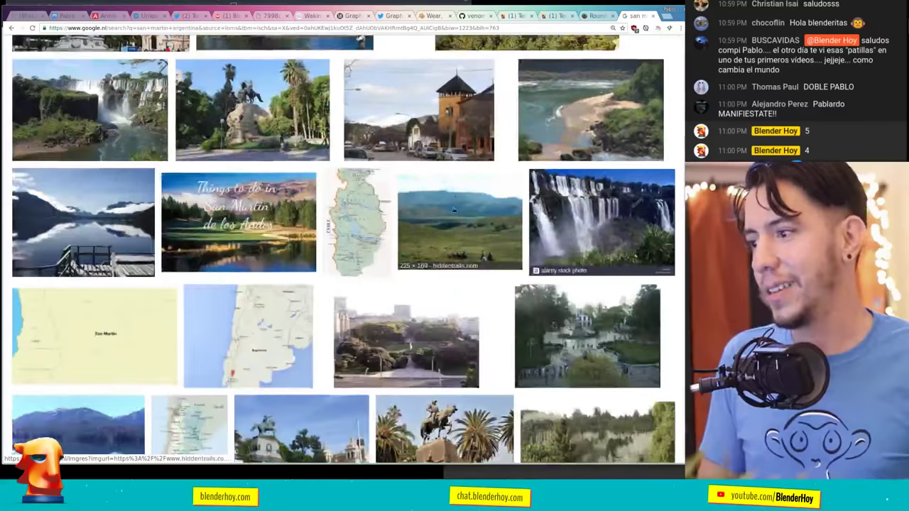
scroll(453, 206, "down", 3)
scroll(384, 213, "down", 2)
left_click(377, 213)
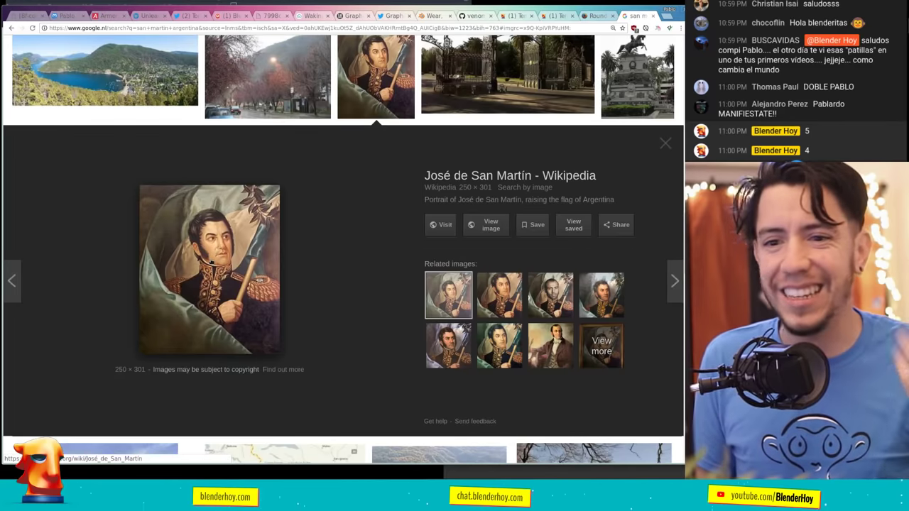
Close the image search and BlenderNation tabs, returning to the meeting notes tab.
mouse_move(267, 77)
key("ctrl+w")
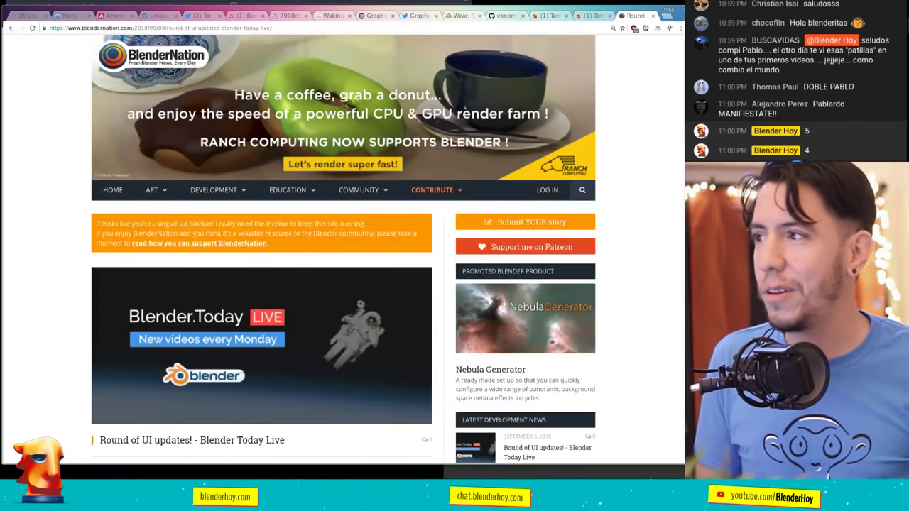
left_click(25, 15)
middle_click(636, 17)
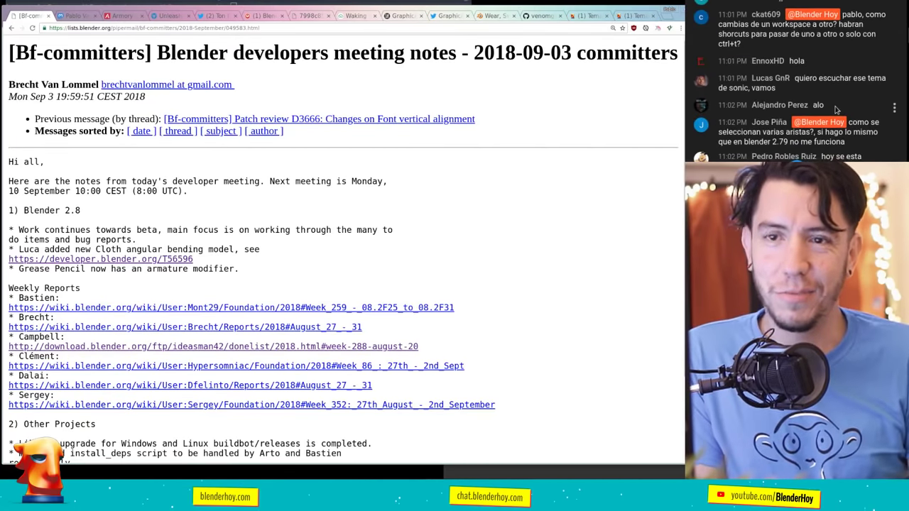
scroll(877, 74, "up", 2)
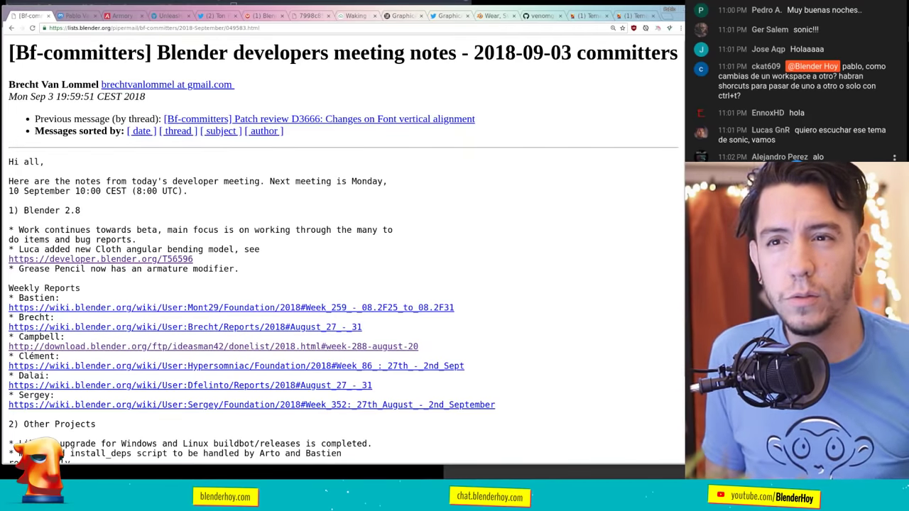
left_click(660, 117)
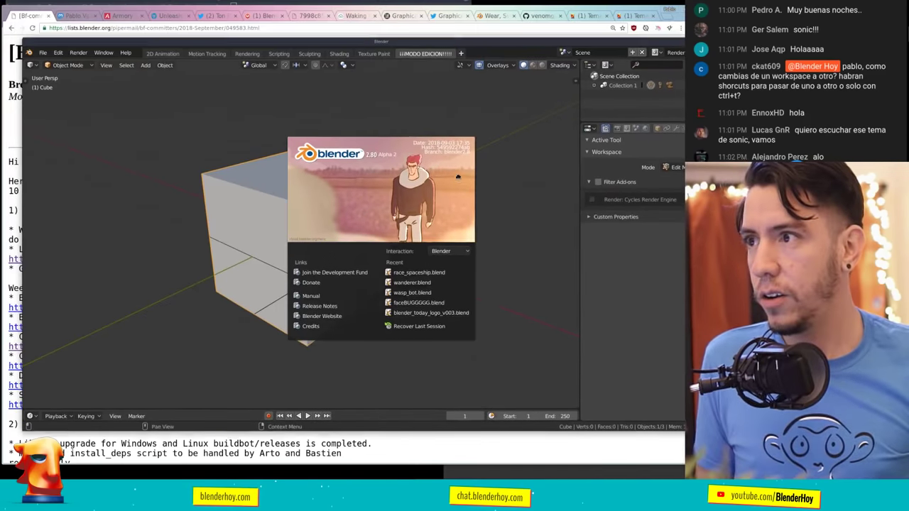
Dismiss the Blender splash screen and step through the workspaces to Shading.
left_click(458, 177)
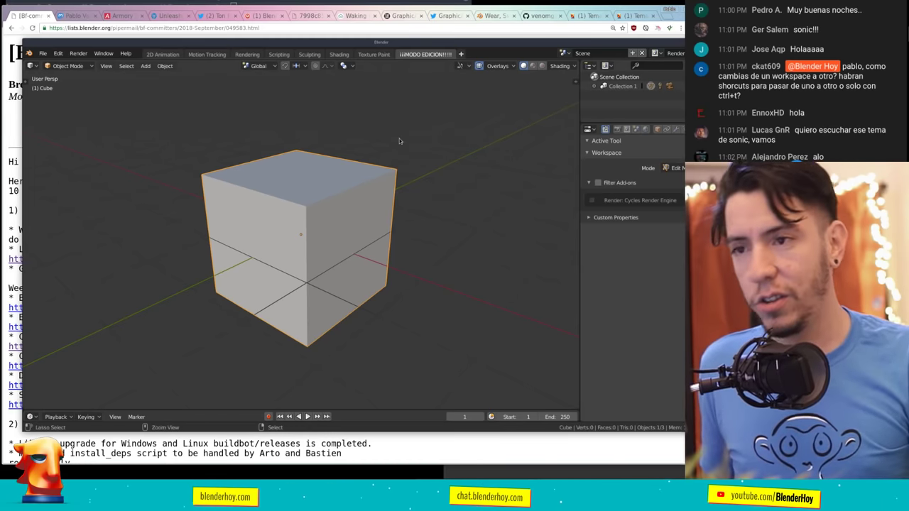
key("ctrl+Page_Up")
key("ctrl+Page_Up")
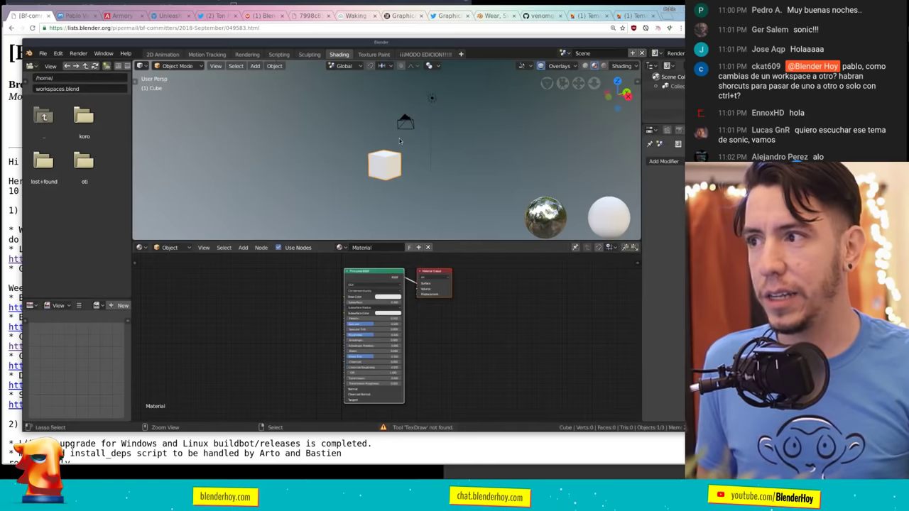
key("ctrl+Page_Up")
key("ctrl+Page_Up")
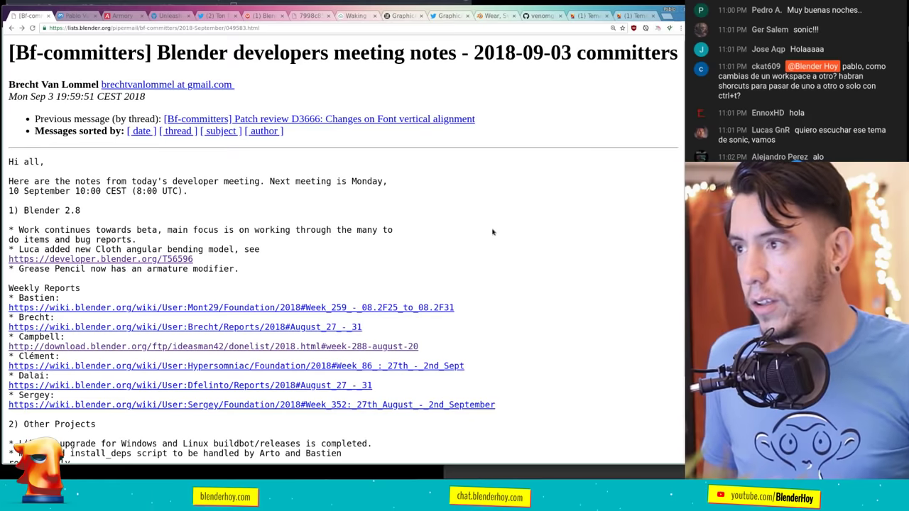
Cycle through the browser tabs, then bring Blender back on the 2D Animation workspace.
key("ctrl+Tab")
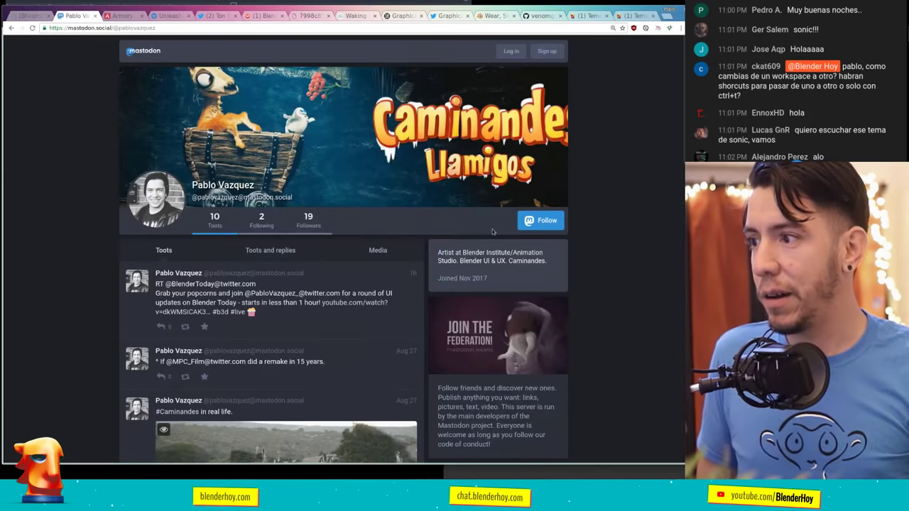
key("ctrl+Tab")
key("ctrl+shift+Tab")
key("ctrl+shift+Tab")
key("ctrl+shift+Tab")
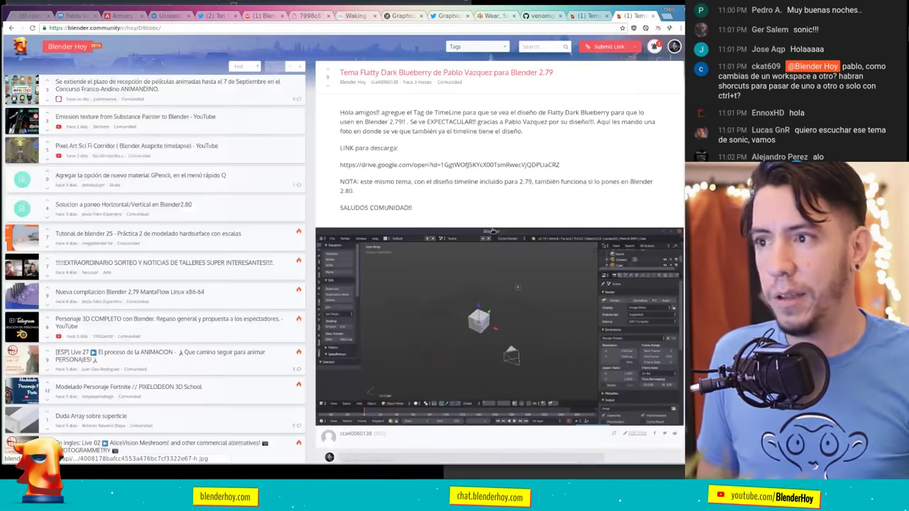
key("ctrl+Tab")
key("ctrl+Tab")
key("ctrl+shift+Tab")
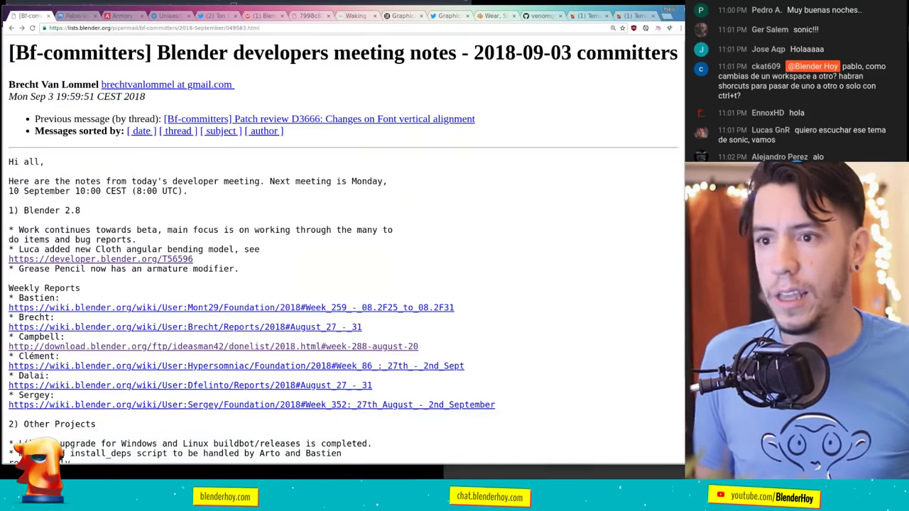
key("alt+Tab")
key("ctrl+Page_Up")
Step through the MODO EDICION, Motion Tracking and Sculpting workspaces, then switch to the browser.
key("ctrl+Page_Up")
key("ctrl+Page_Up")
key("ctrl+Page_Up")
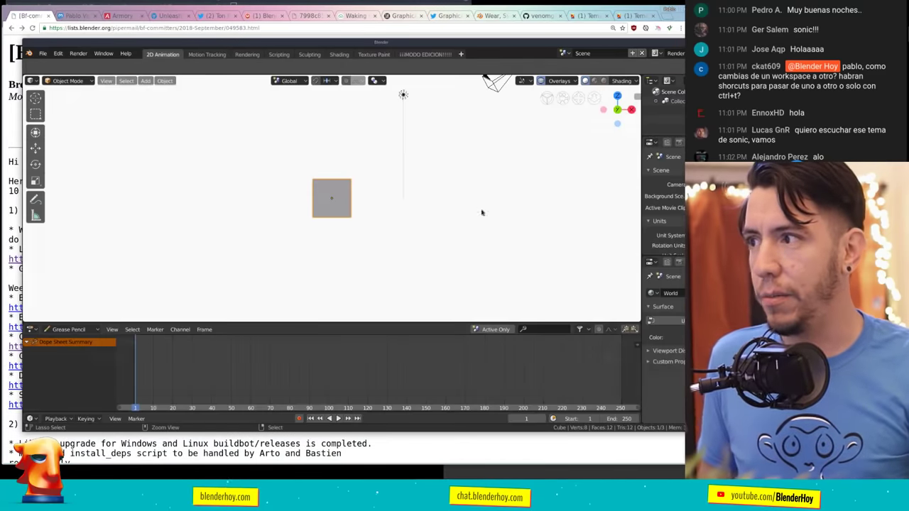
key("ctrl+Page_Down")
key("ctrl+Page_Down")
key("ctrl+Page_Down")
key("ctrl+Page_Up")
key("ctrl+Page_Up")
key("ctrl+Page_Up")
key("ctrl+Page_Up")
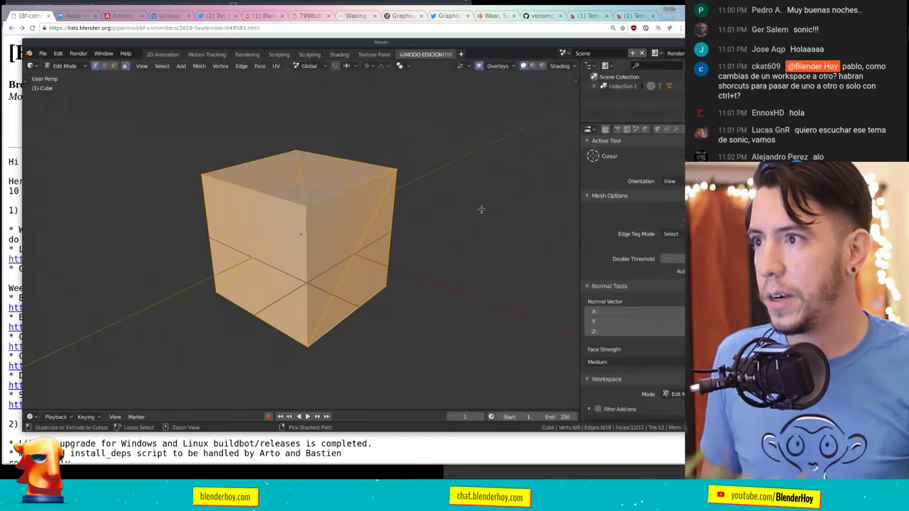
key("ctrl+Page_Up")
key("ctrl+Page_Up")
key("ctrl+Page_Up")
key("ctrl+Page_Up")
key("ctrl+Page_Up")
key("ctrl+Page_Up")
key("ctrl+Page_Down")
key("ctrl+Page_Down")
key("ctrl+Page_Down")
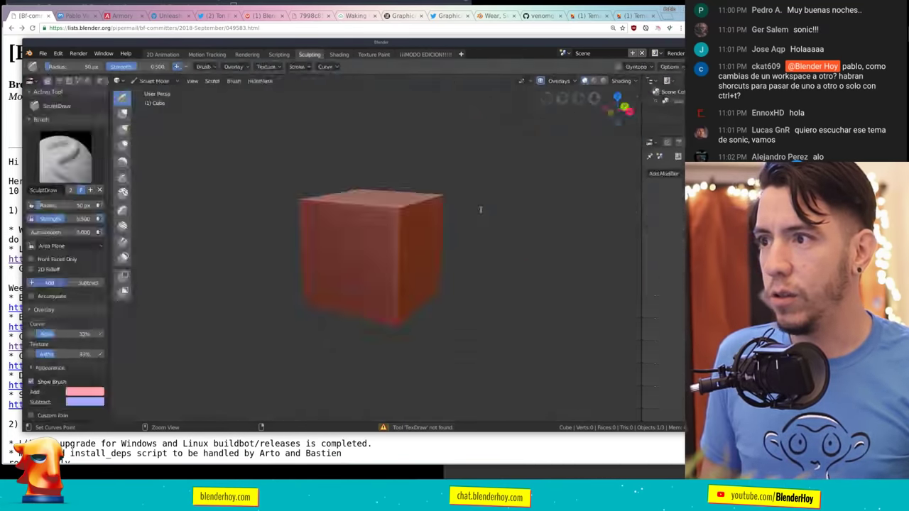
key("ctrl+Page_Up")
key("ctrl+Page_Up")
key("alt+Tab")
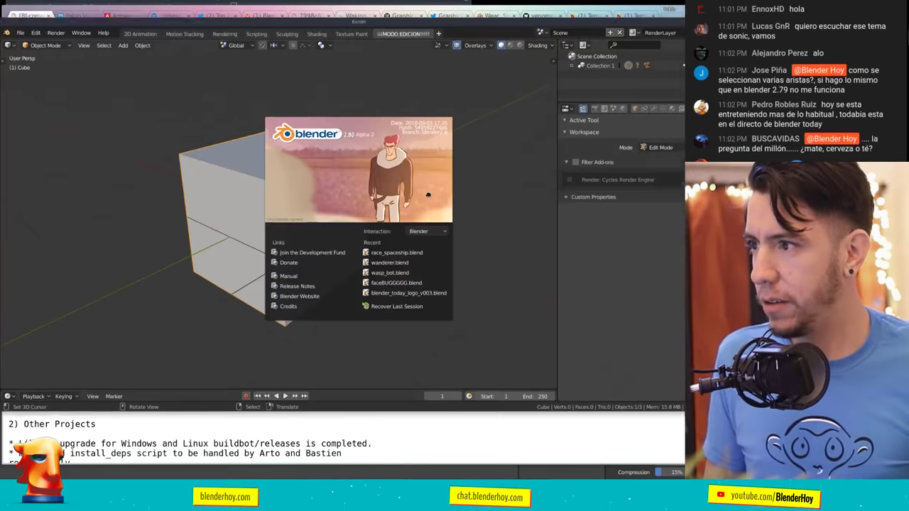
Dismiss the splash screen and delete the default cube.
left_click(305, 203)
key("a")
scroll(306, 201, "up", 3)
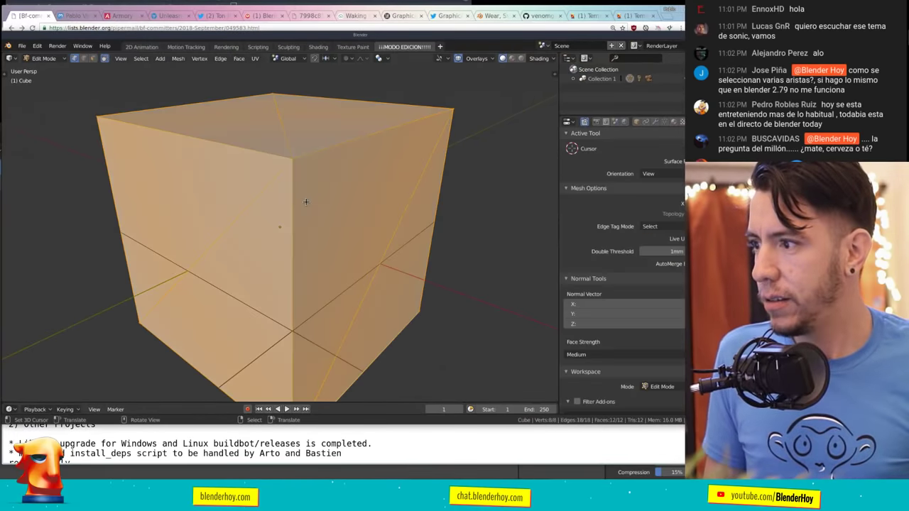
key("Tab")
key("x")
left_click(300, 178)
key("shift+a")
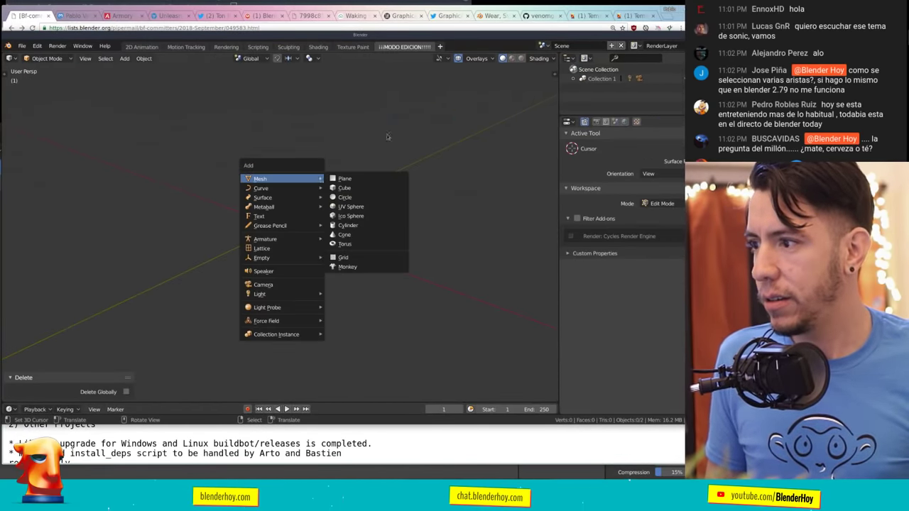
key("Escape")
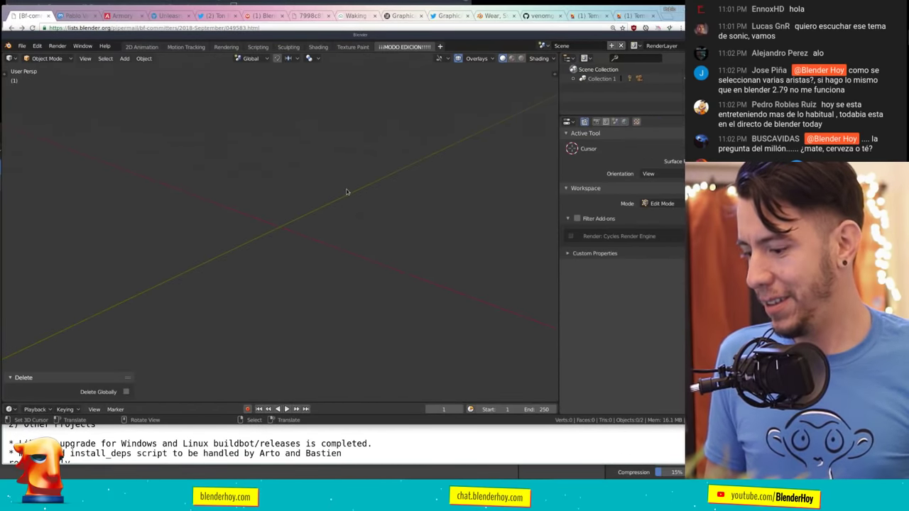
Snap the 3D cursor to the scene centre, then add and delete a trial ico sphere.
key("shift+s")
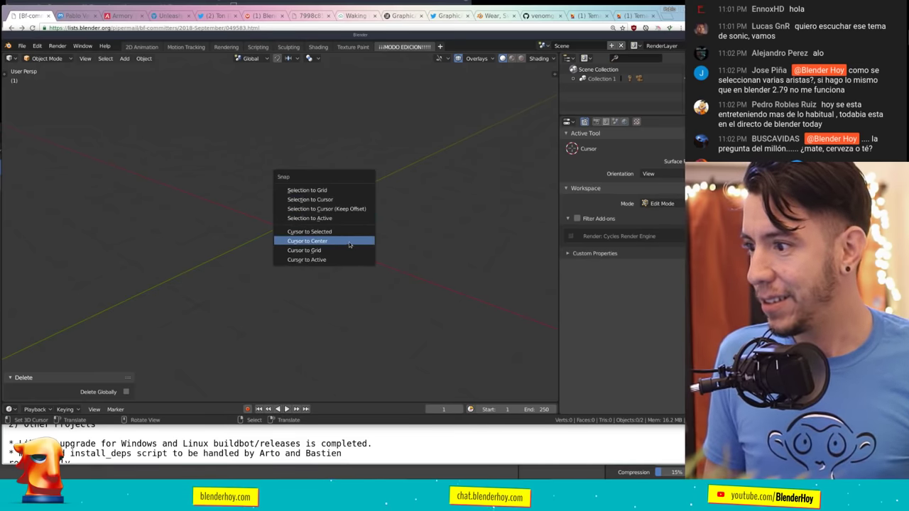
left_click(348, 245)
key("shift+a")
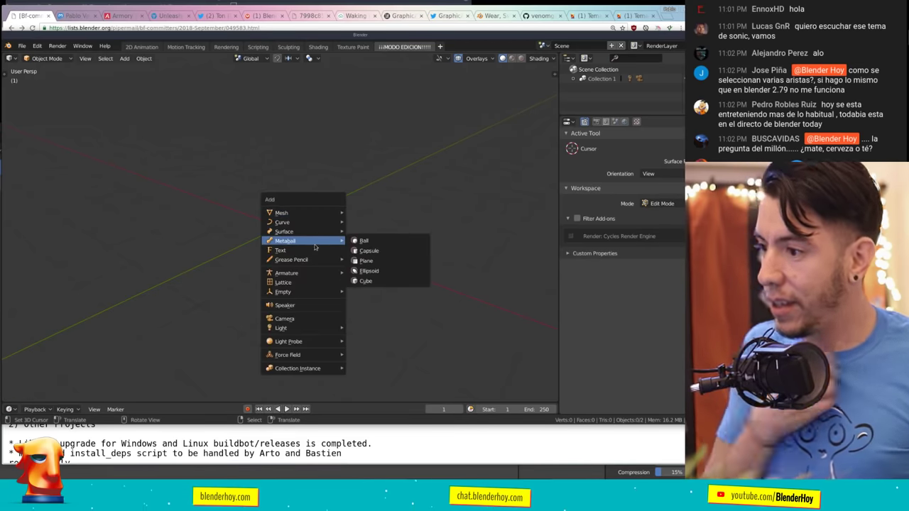
mouse_move(282, 212)
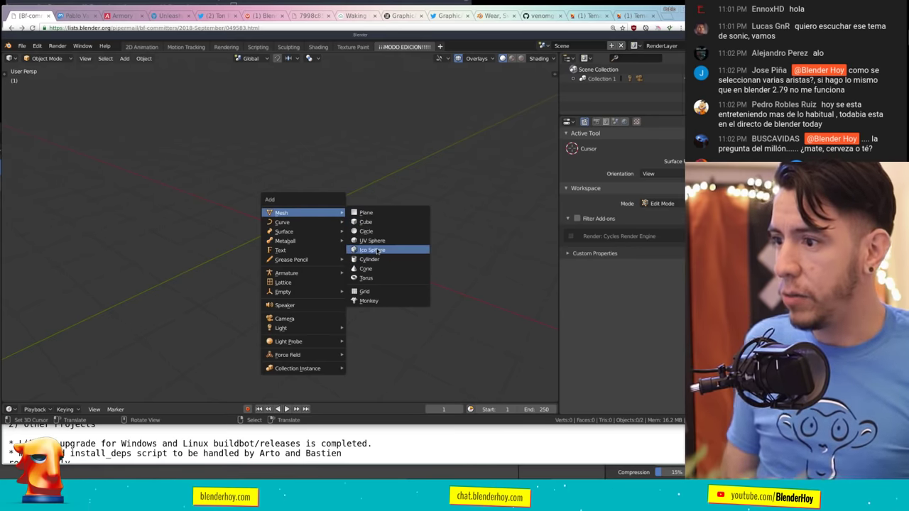
left_click(378, 251)
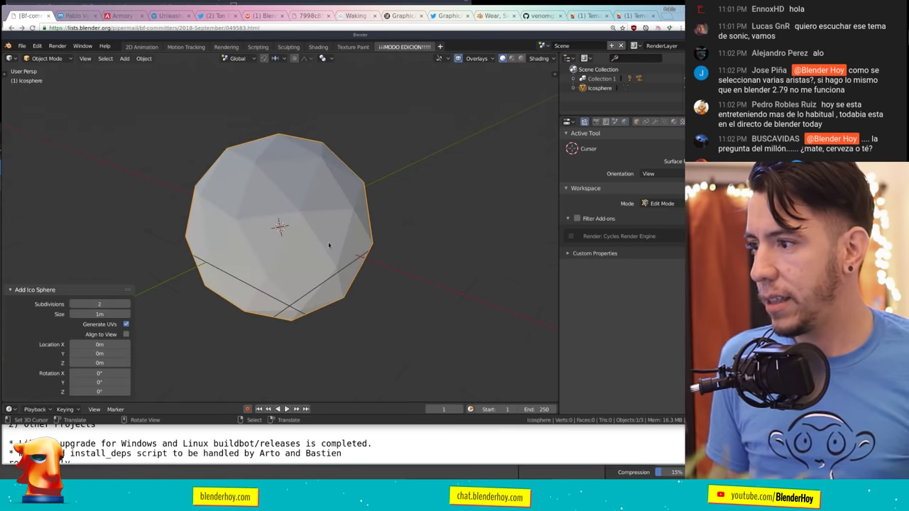
key("x")
left_click(310, 243)
Add a UV sphere, clear its location to the origin, and enter Edit Mode.
key("shift+a")
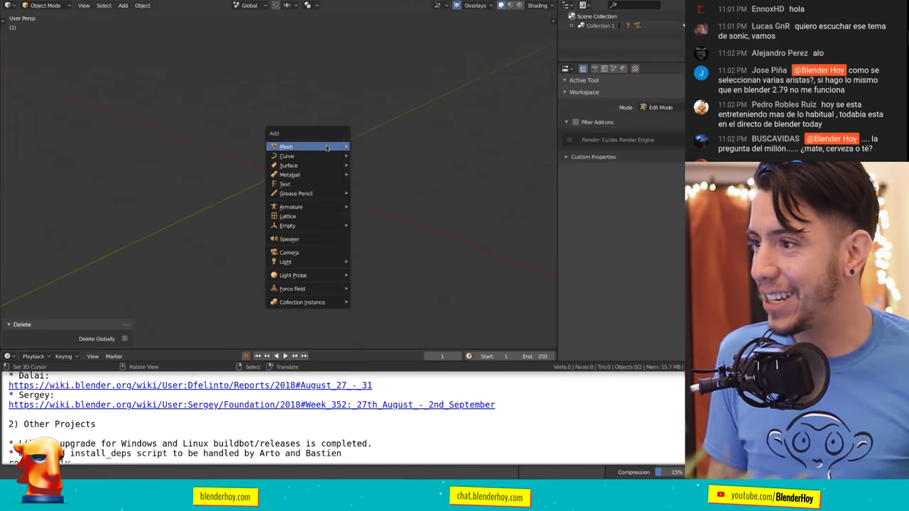
left_click(371, 174)
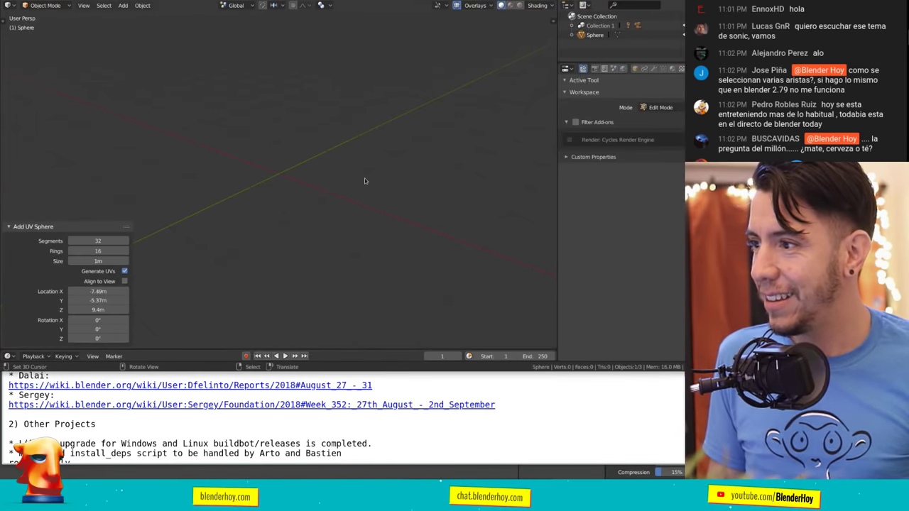
key("alt+g")
middle_click_drag(359, 184, 358, 191)
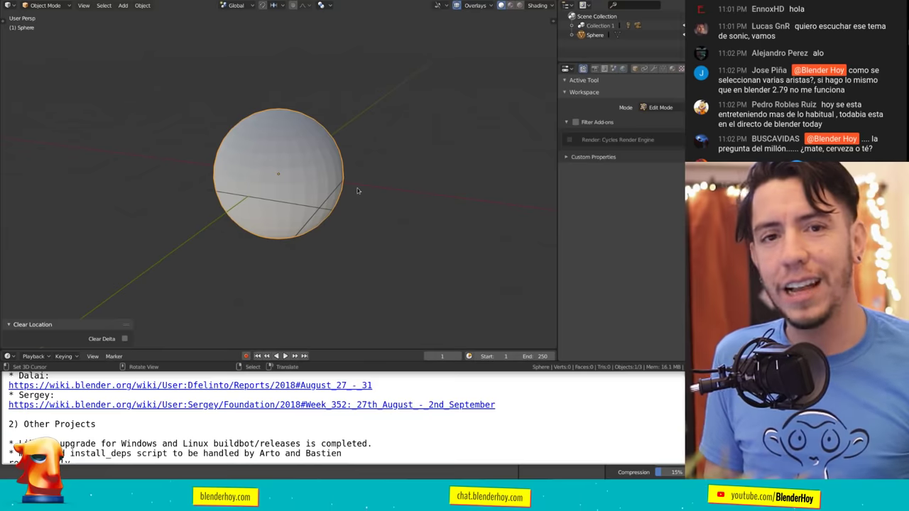
key("Tab")
scroll(294, 197, "up", 5)
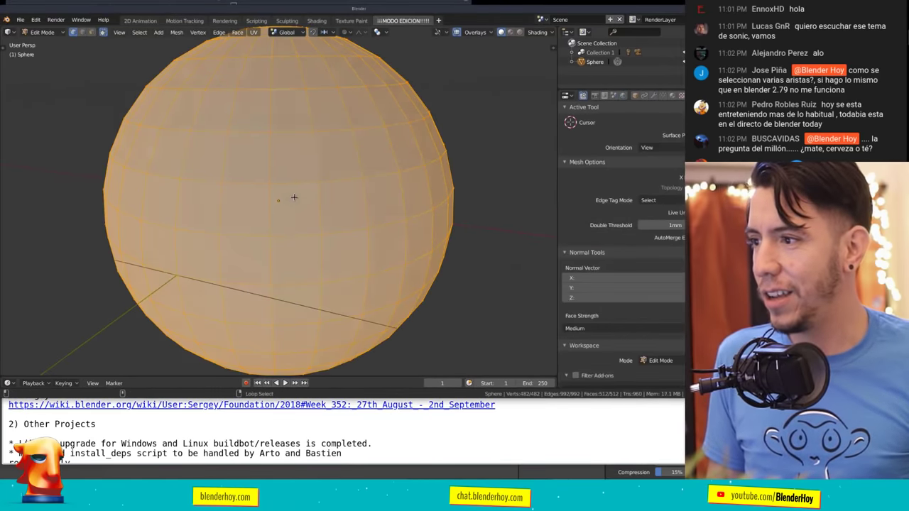
In edge select mode, select several edge rings around the sphere's middle and lower half.
key("alt+a")
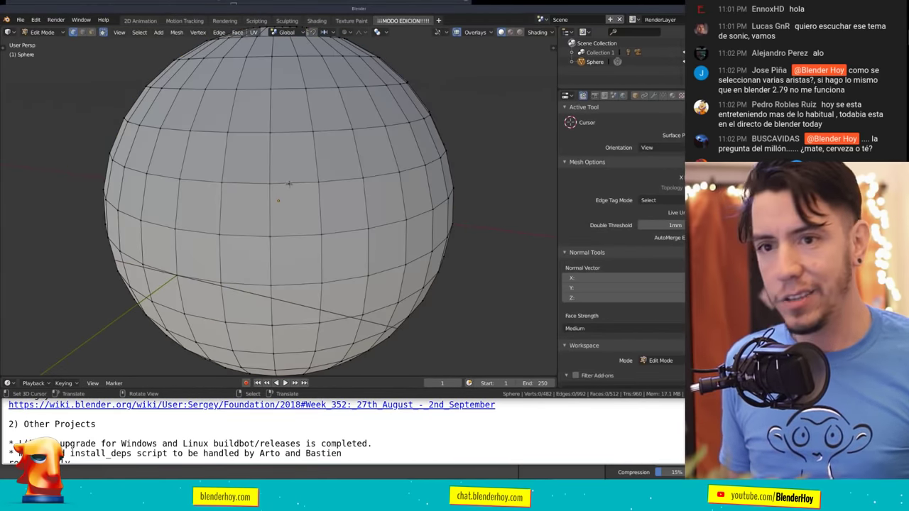
left_click(82, 34)
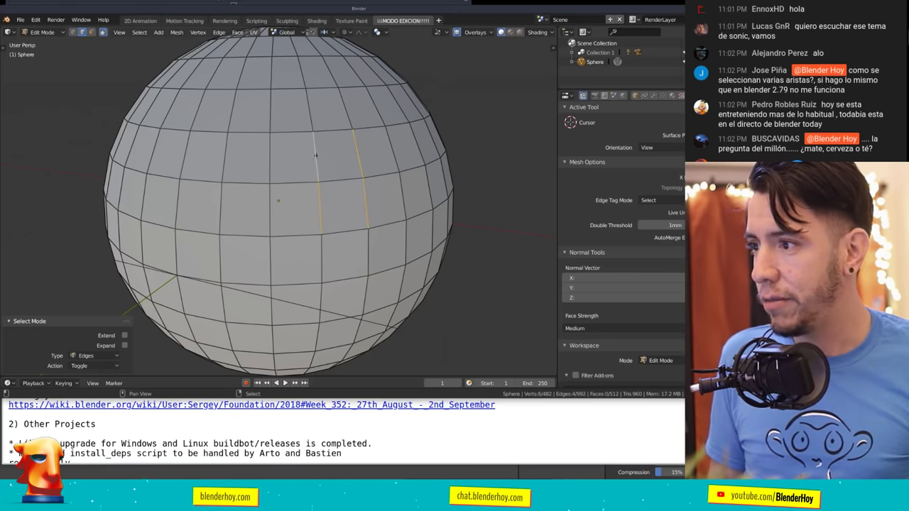
left_click(318, 223, "alt")
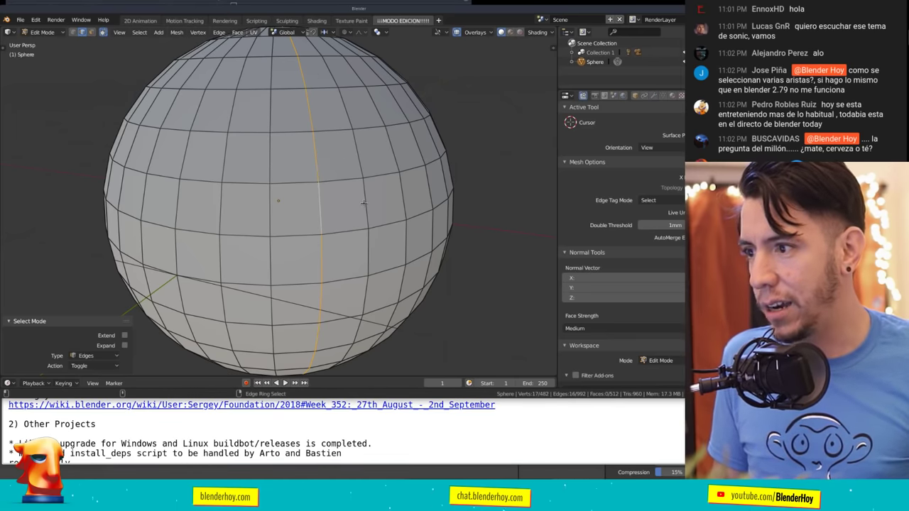
left_click(364, 202, "ctrl+alt")
middle_click_drag(363, 202, 369, 210)
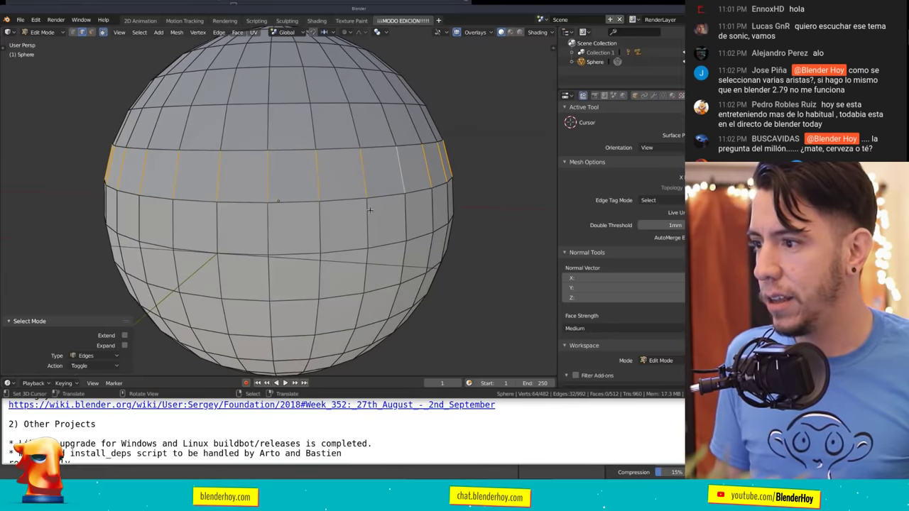
left_click(321, 225, "ctrl+alt+shift")
left_click(321, 273, "ctrl+alt+shift")
left_click(313, 319, "ctrl+alt+shift")
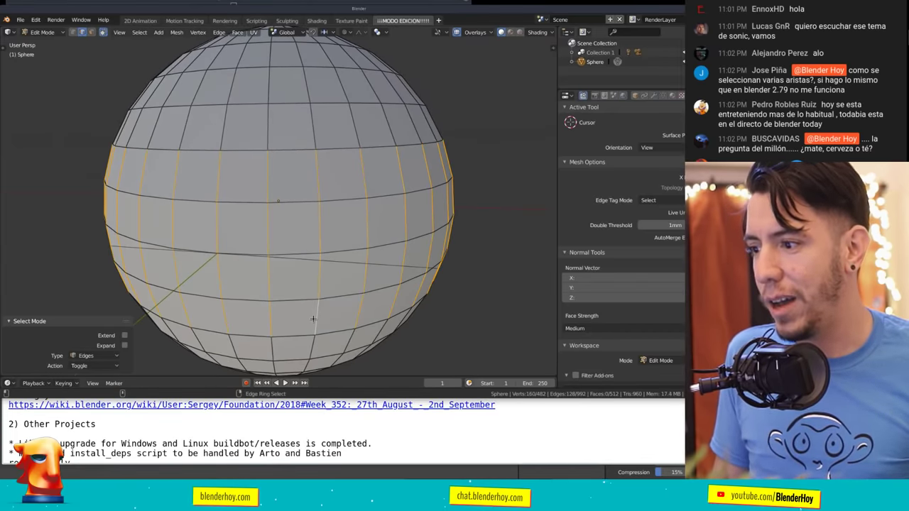
left_click(316, 113, "ctrl+alt+shift")
middle_click_drag(307, 93, 369, 168)
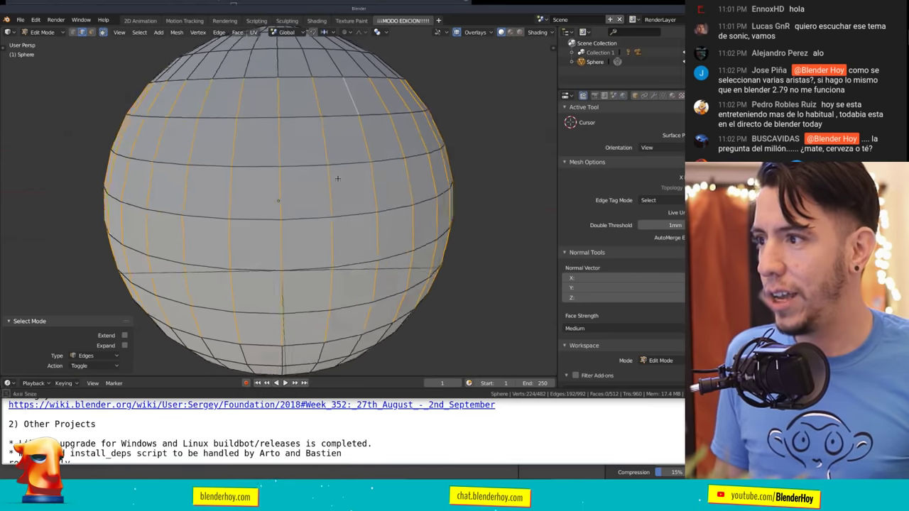
Extrude the selected edge rings and push them outward with Alt+S into fins.
key("e")
key("Escape")
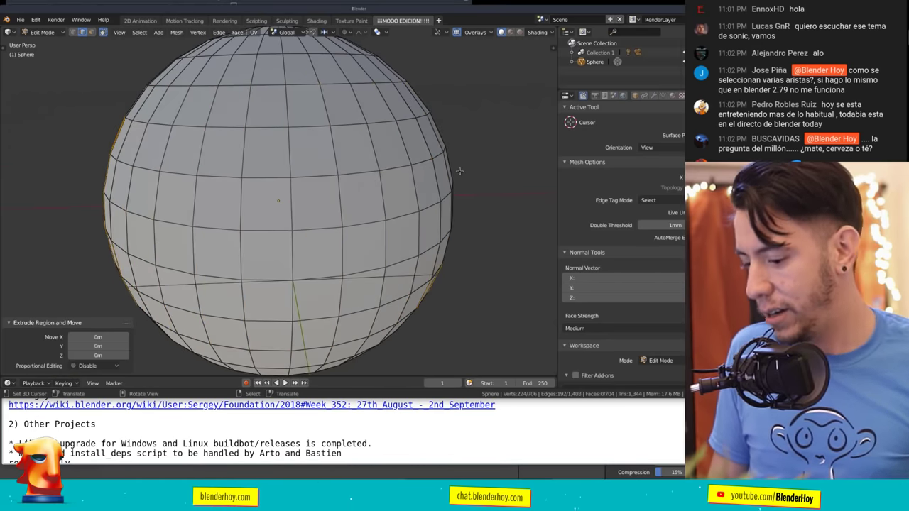
key("alt+s")
left_click(426, 213)
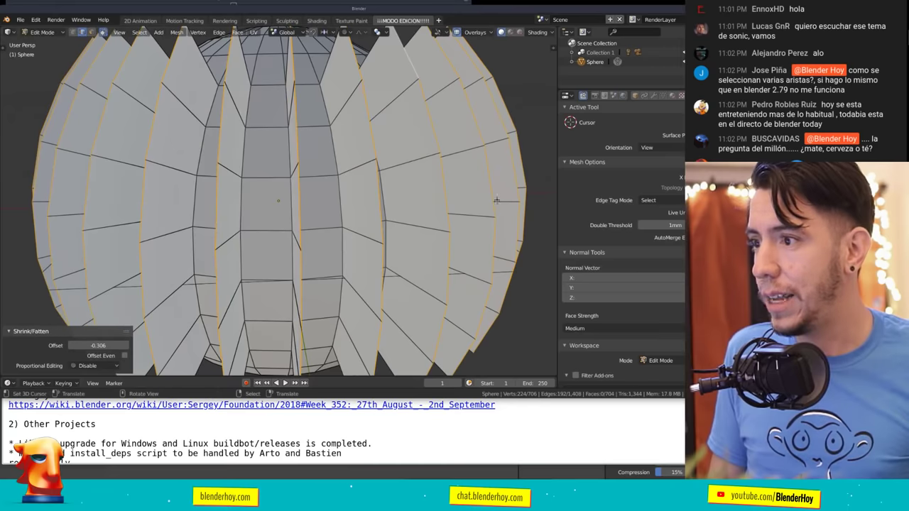
scroll(394, 240, "down", 3)
middle_click_drag(355, 256, 394, 240)
Select the whole mesh and toggle out of and back into Edit Mode to inspect the fins.
key("a")
key("Tab")
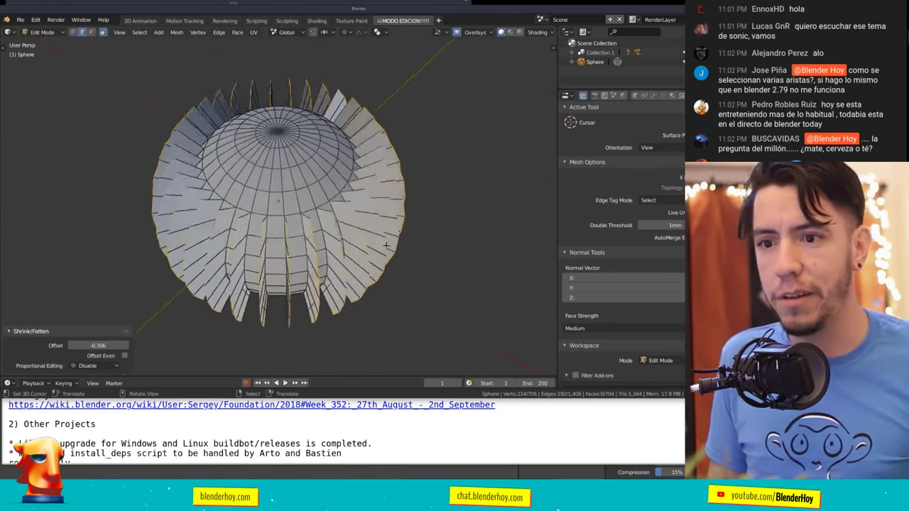
scroll(394, 241, "up", 3)
scroll(385, 250, "up", 2)
key("Tab")
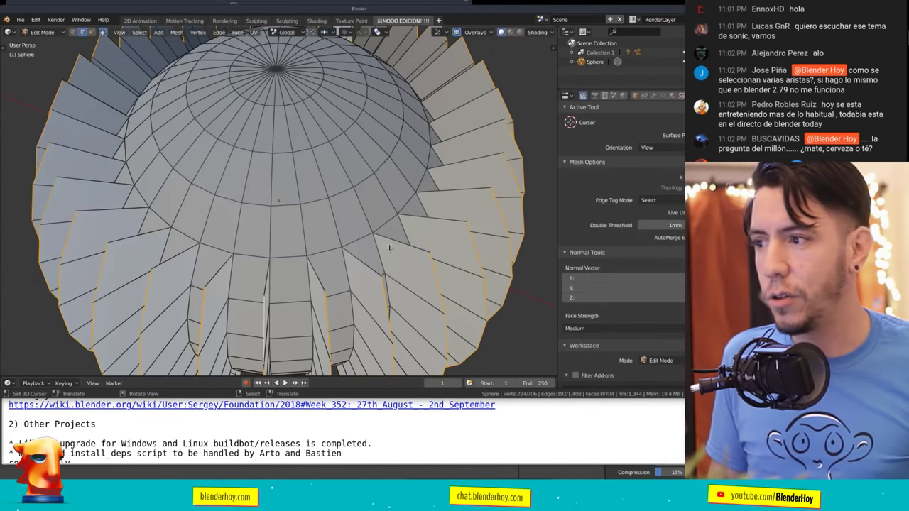
middle_click_drag(386, 241, 397, 223)
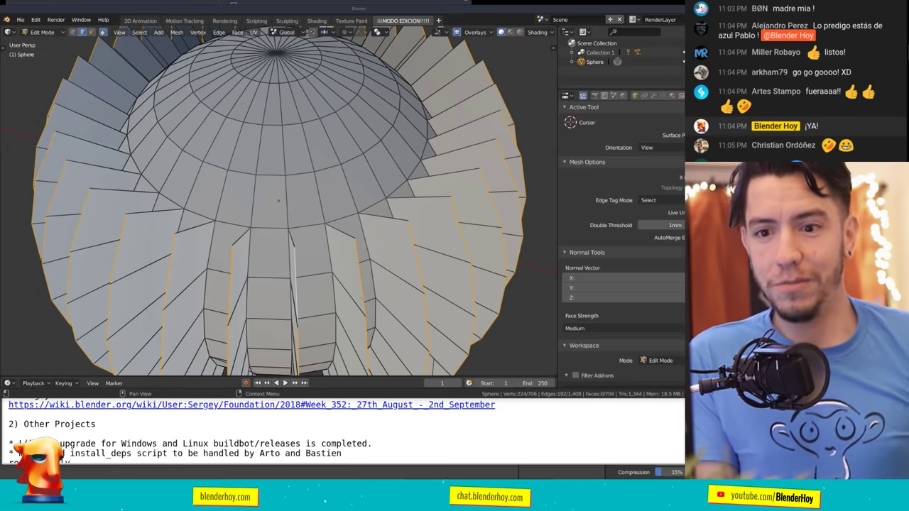
Load store.blender.org in a new tab, open its Wear category and reload the listing.
left_click(574, 425)
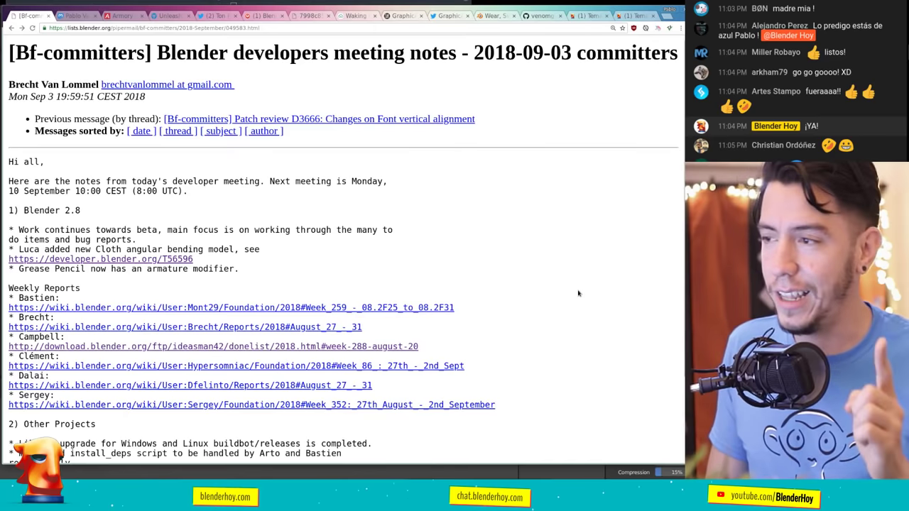
key("ctrl+t")
type("store")
key("Return")
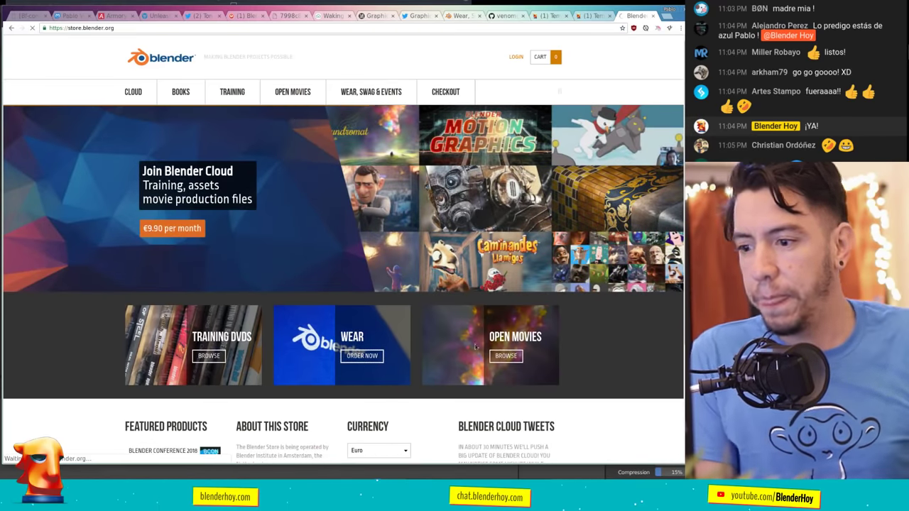
left_click(563, 287)
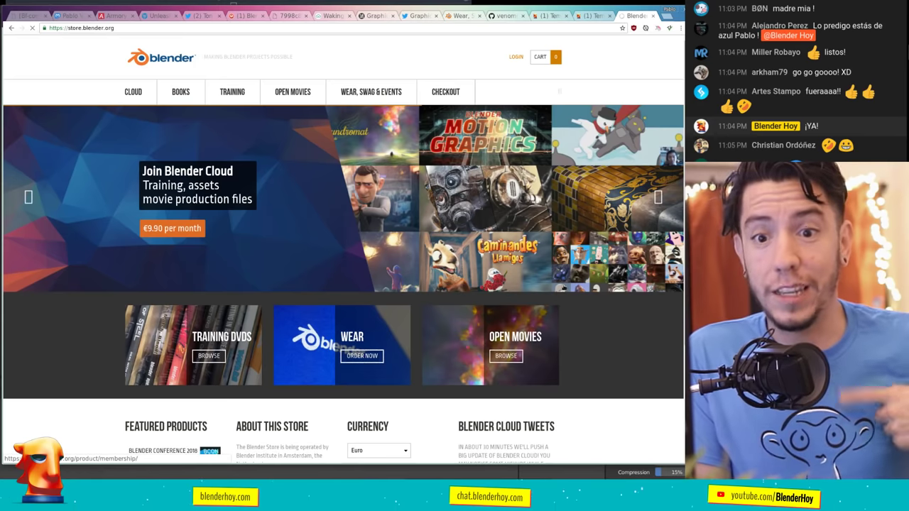
scroll(562, 288, "down", 2)
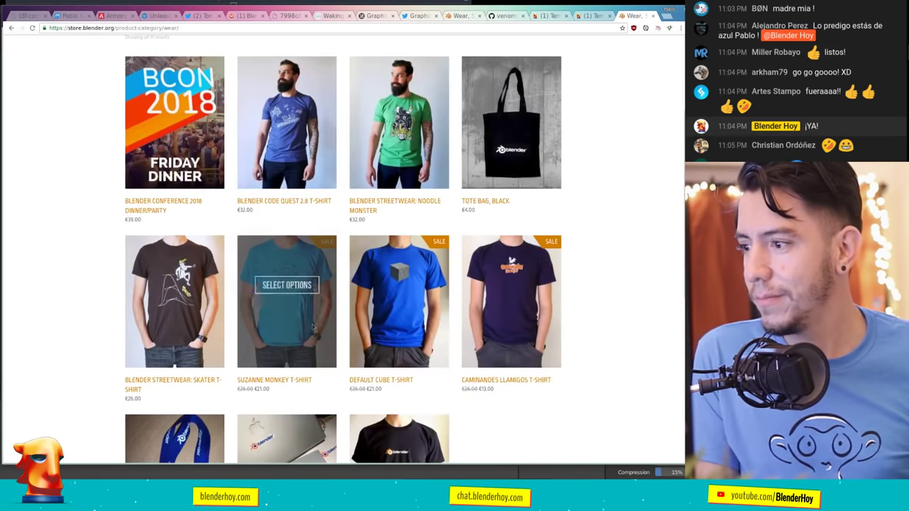
scroll(618, 279, "down", 1)
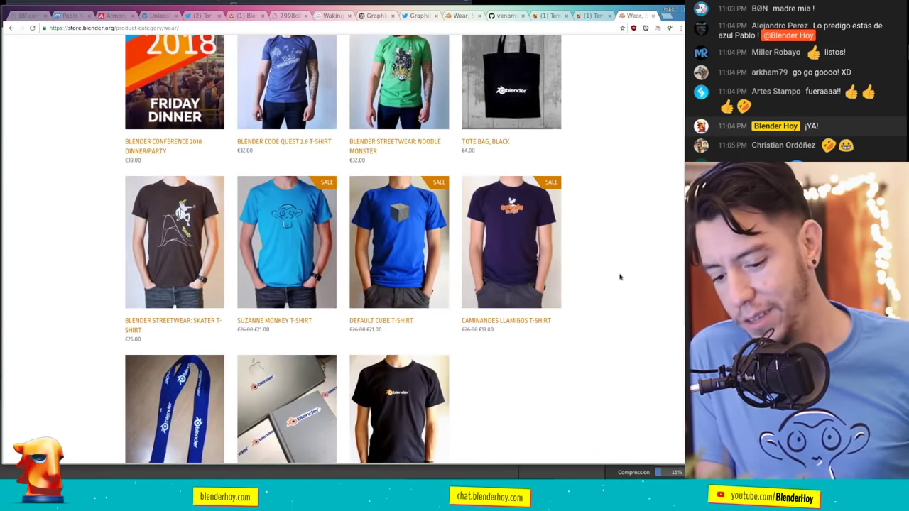
scroll(618, 279, "up", 1, "ctrl")
scroll(619, 276, "up", 1, "ctrl")
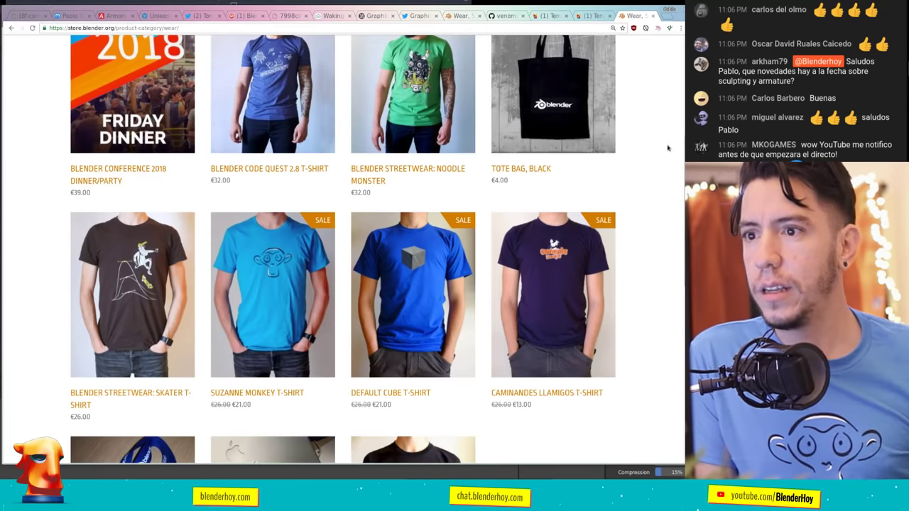
key("F5")
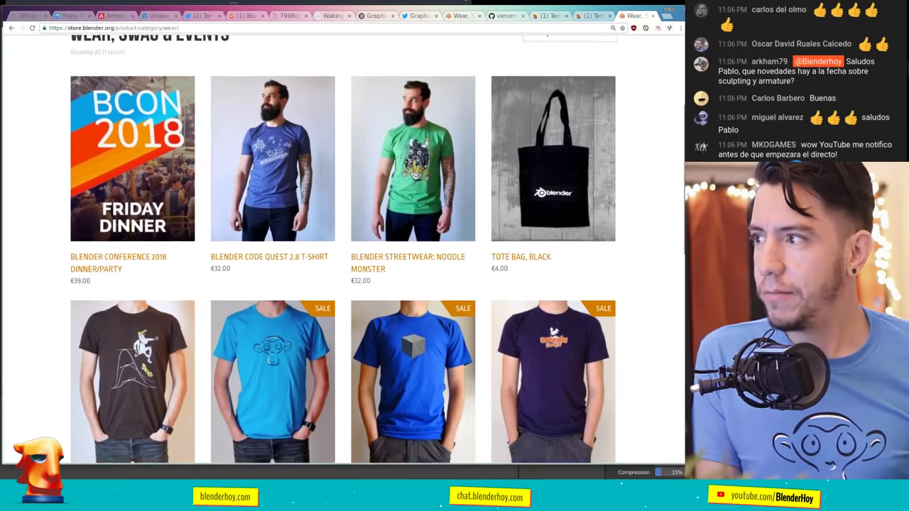
scroll(341, 249, "down", 1)
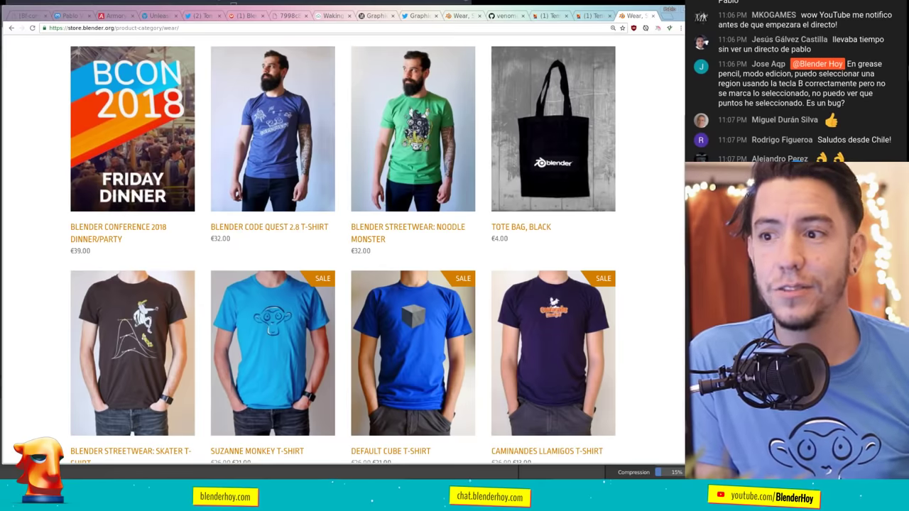
mouse_move(553, 129)
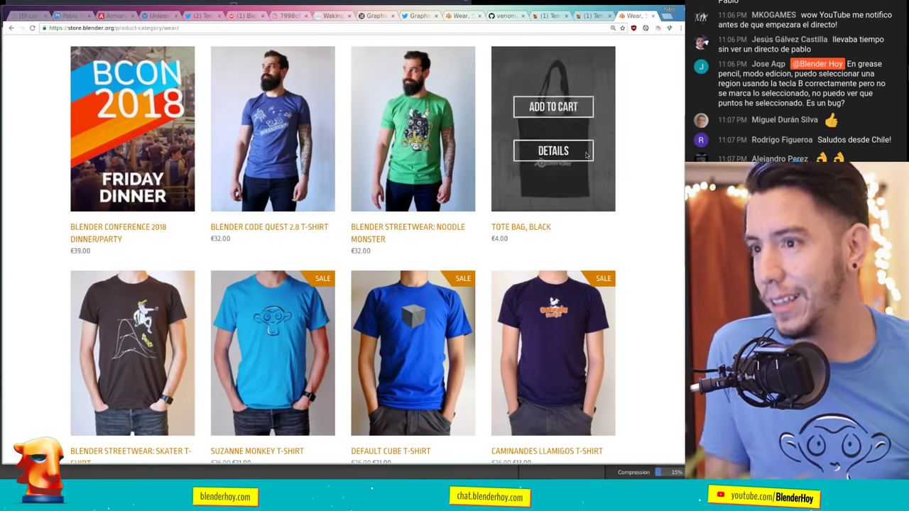
Load youtube.com/blendertoday in a new tab, browse the channel, then switch back to Blender.
key("ctrl+t")
type("youtube.com")
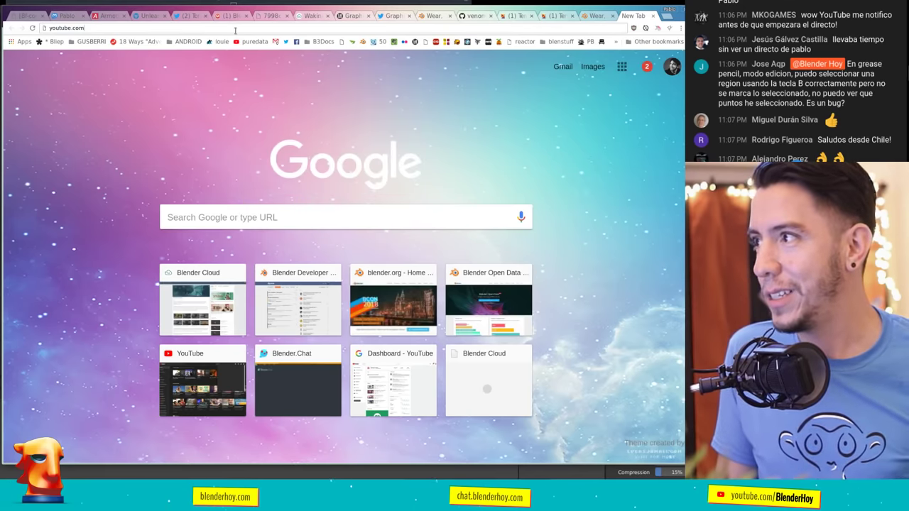
type("/")
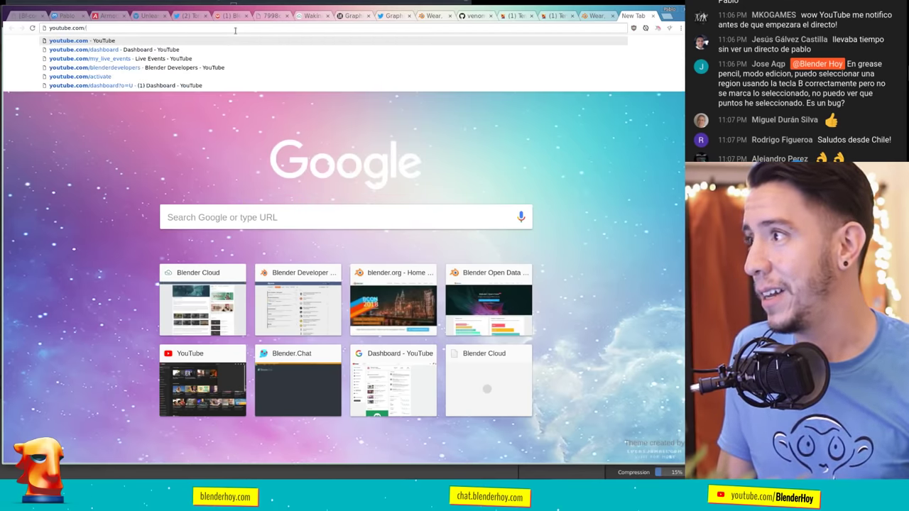
type("blendertoday")
key("Return")
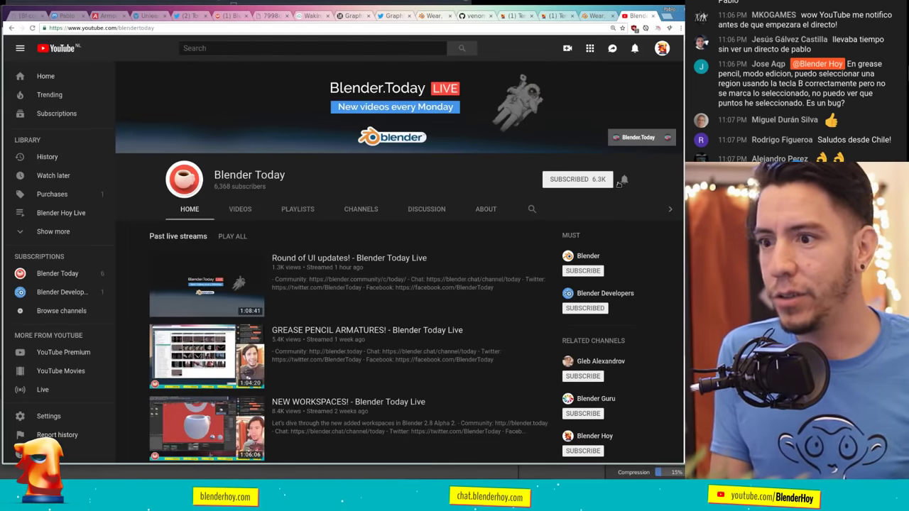
scroll(634, 190, "up", 4, "ctrl")
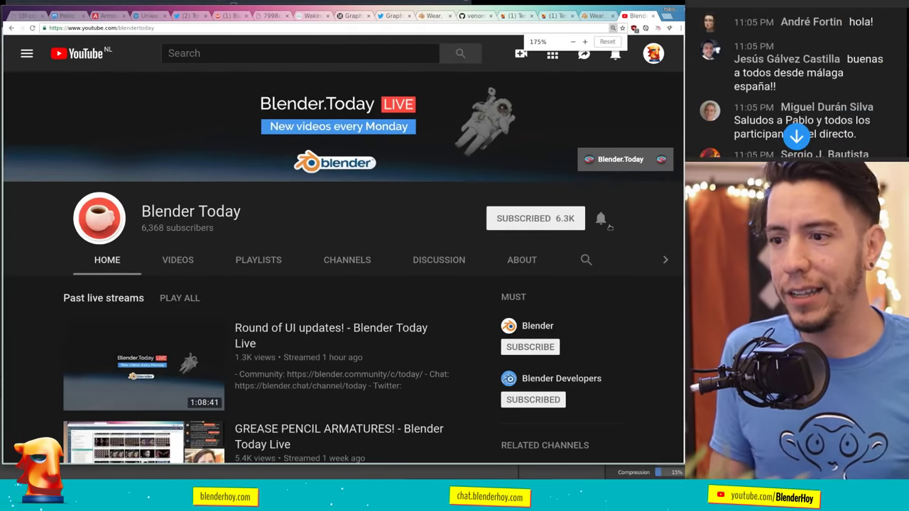
scroll(602, 220, "down", 4, "ctrl")
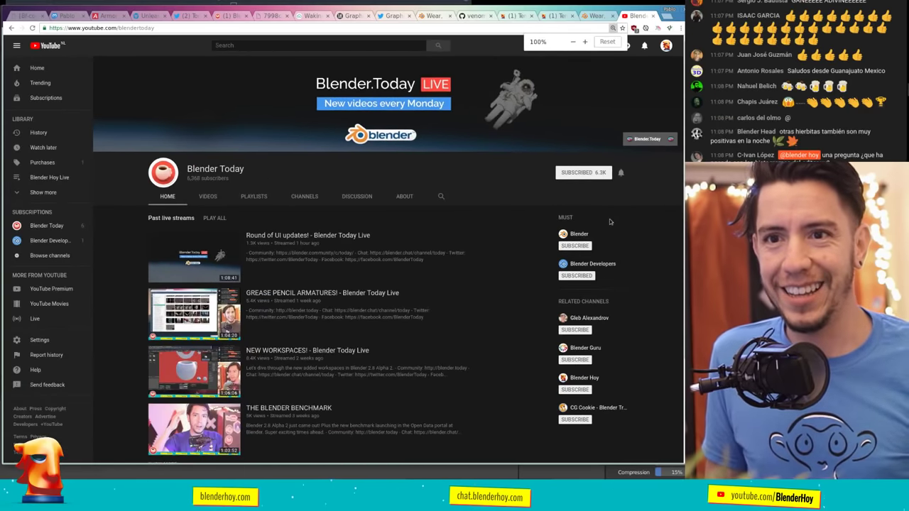
scroll(609, 219, "up", 2, "ctrl")
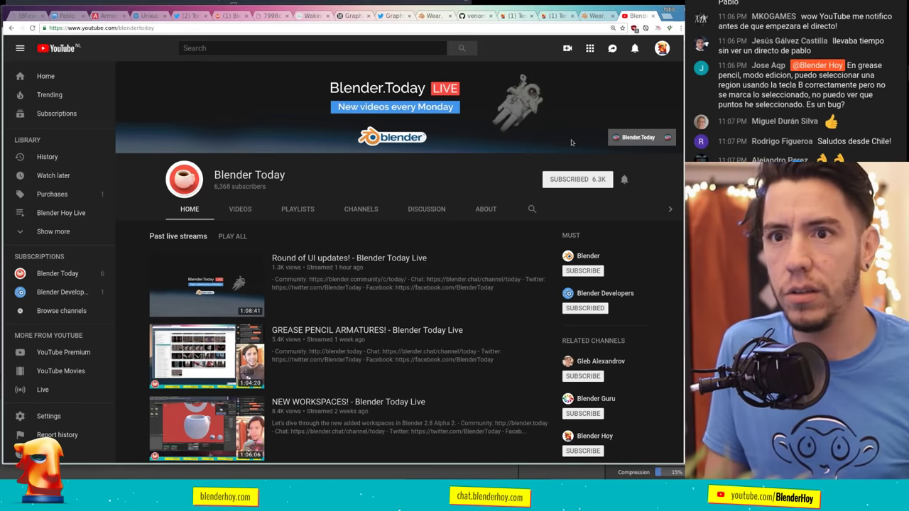
key("alt+Tab")
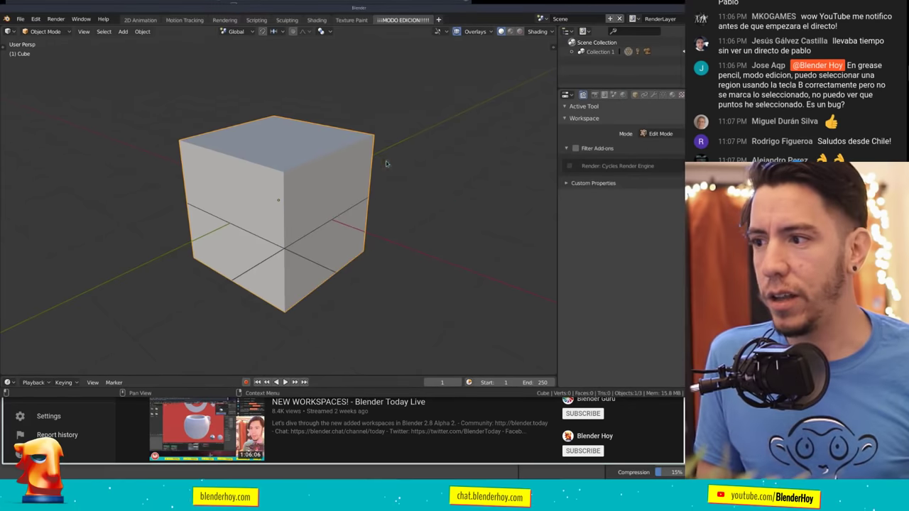
Replace the cube with a Grease Pencil monkey and move its right-eye points up and right.
key("x")
left_click(267, 183)
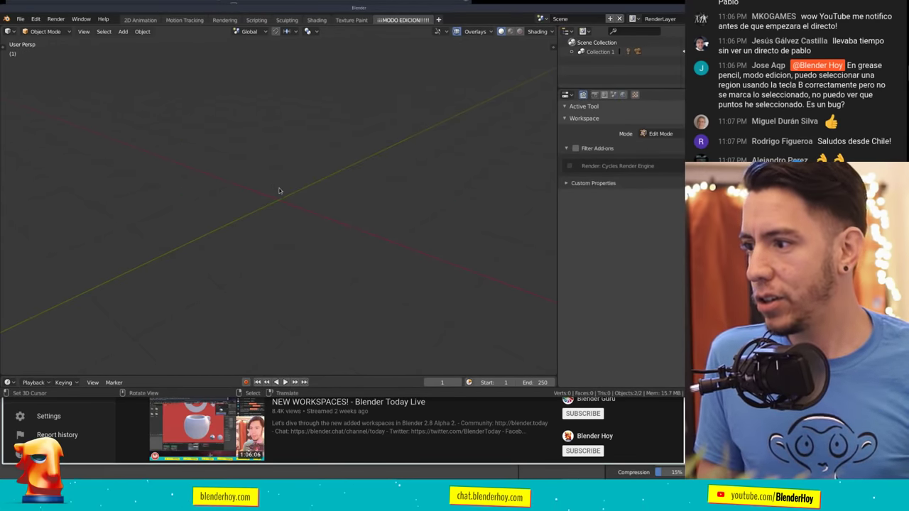
key("shift+a")
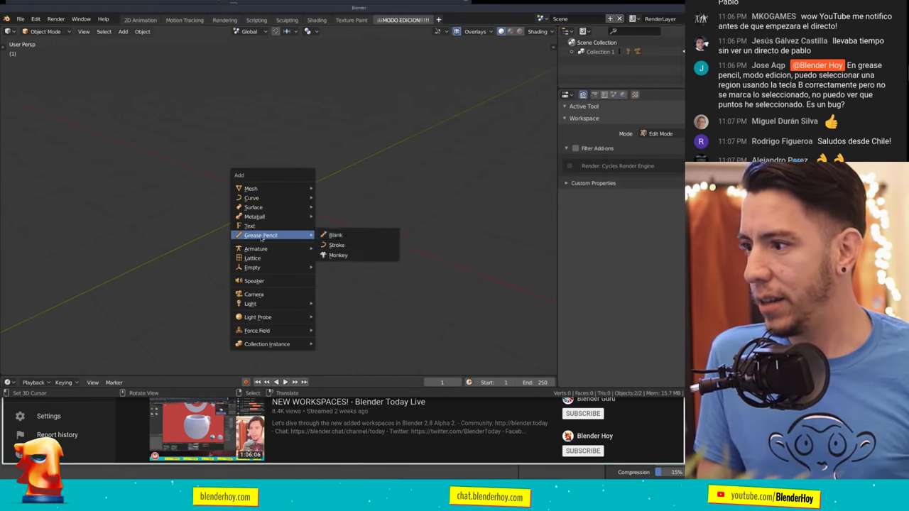
left_click(338, 255)
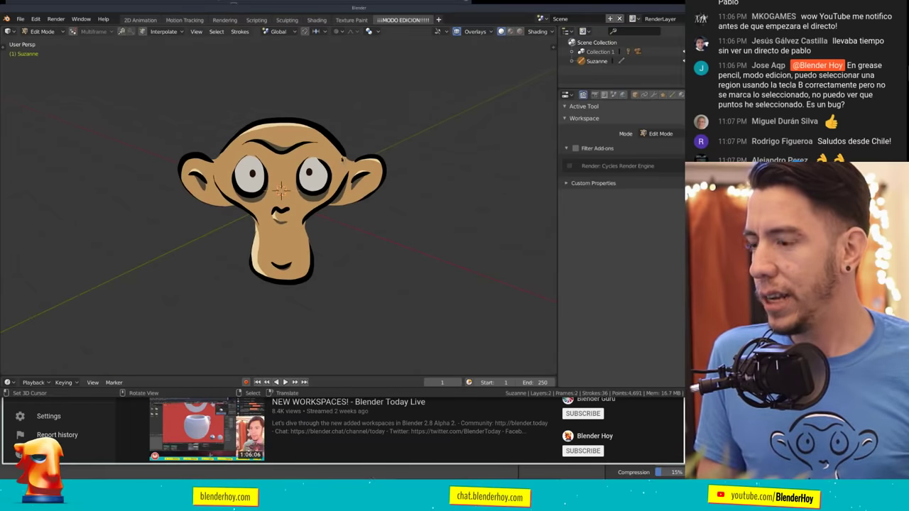
left_click_drag(291, 97, 418, 178)
key("g")
left_click(416, 134)
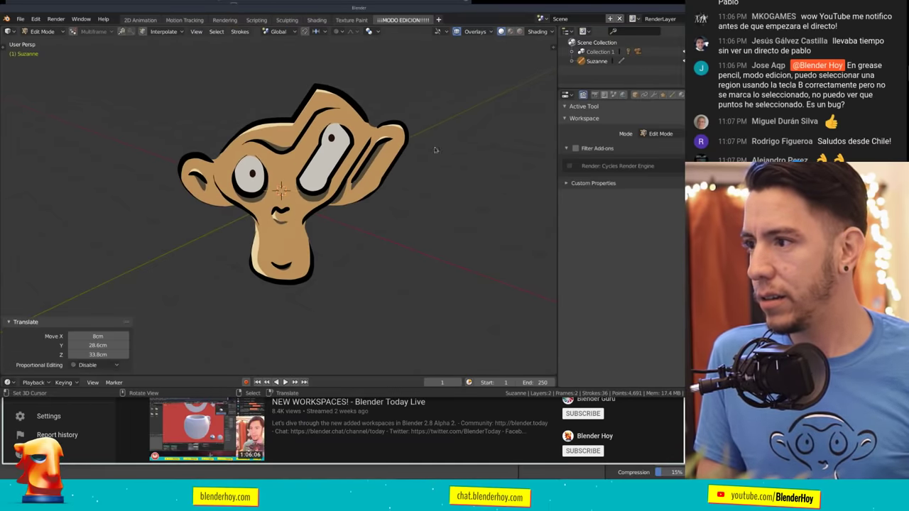
left_click(443, 114)
Turn on onion skin and canvas grid in the viewport overlays, leaving 3D fading off.
left_click(476, 33)
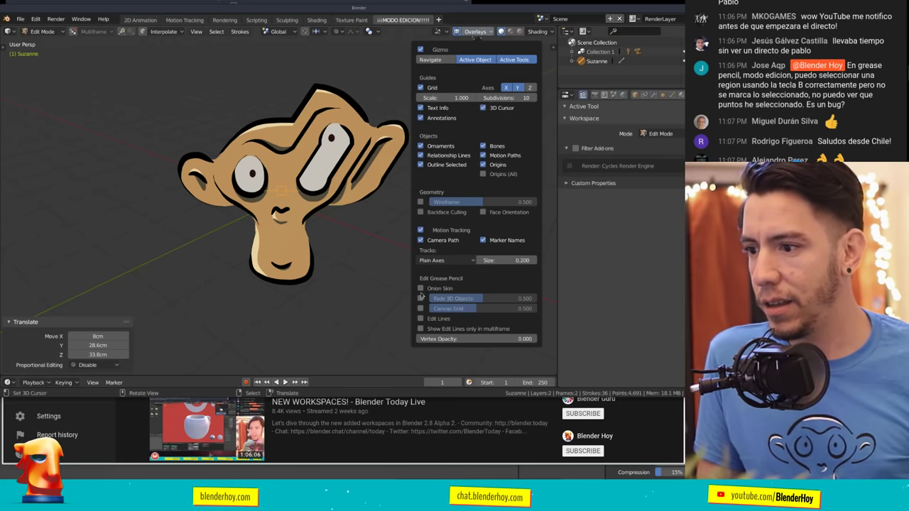
left_click_drag(421, 293, 416, 361)
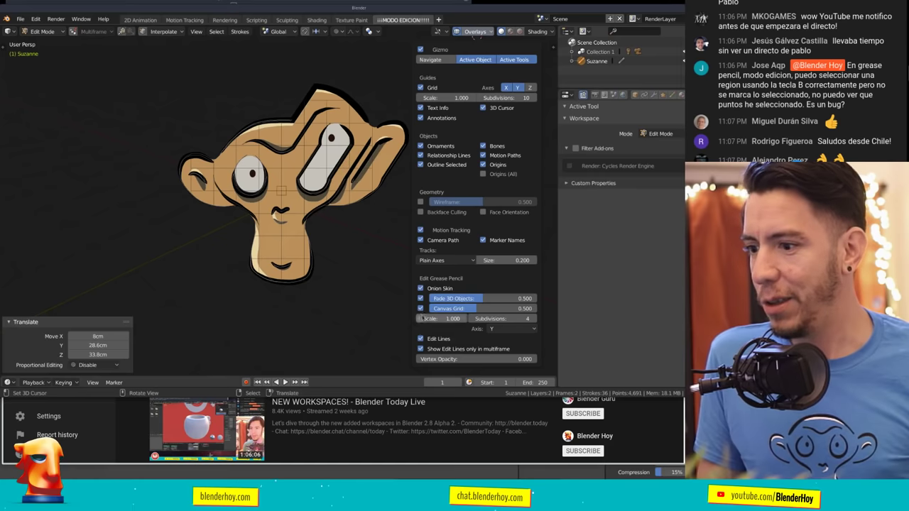
left_click(420, 299)
Pull the monkey's ear points out into a long spike, then quit Blender.
middle_click_drag(345, 234, 313, 122)
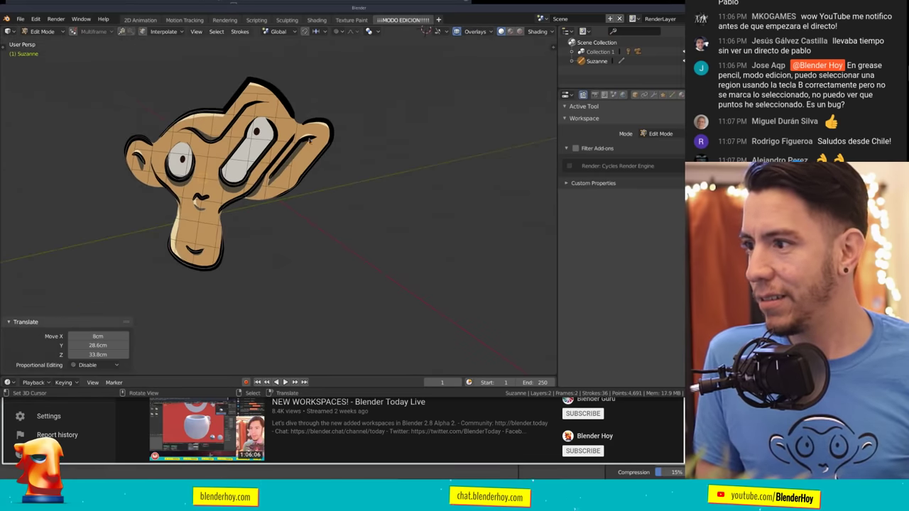
left_click(313, 122)
left_click_drag(313, 122, 372, 117)
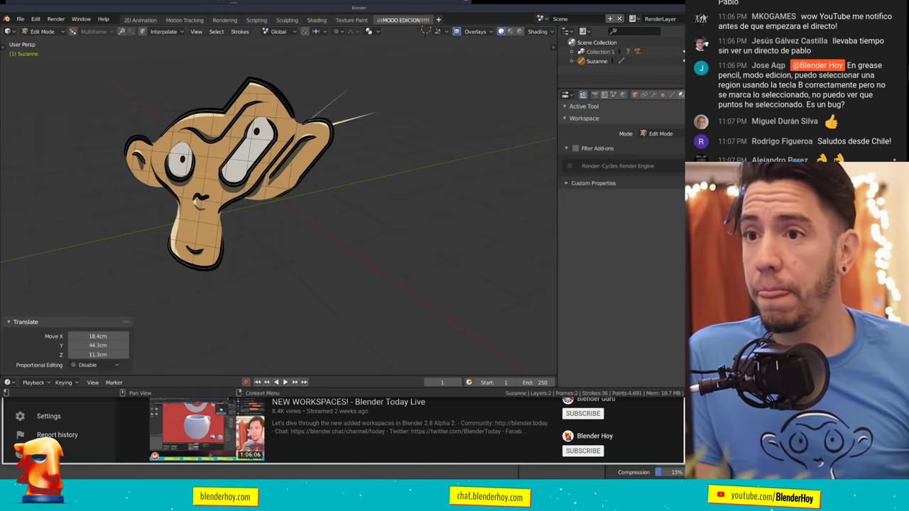
key("ctrl+q")
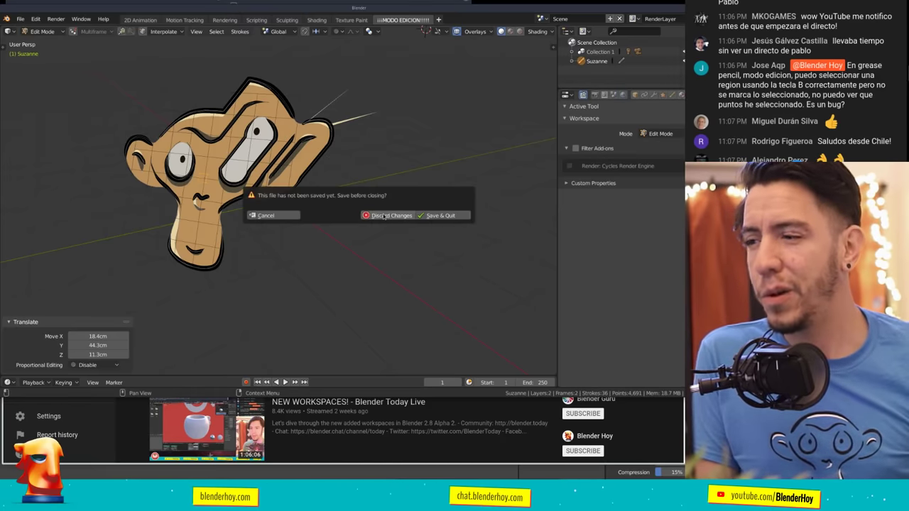
Quit Blender without saving and scroll through the Blender Today YouTube page.
left_click(384, 216)
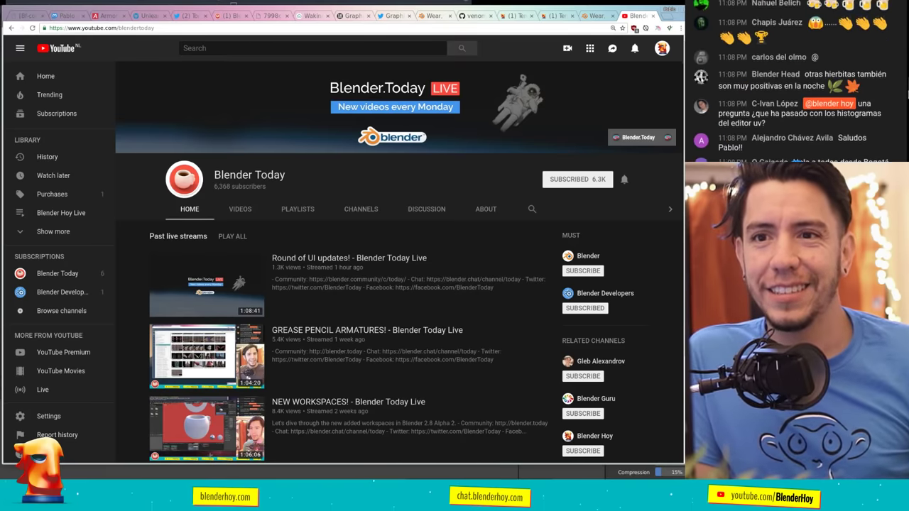
scroll(871, 88, "up", 3)
scroll(871, 89, "up", 2)
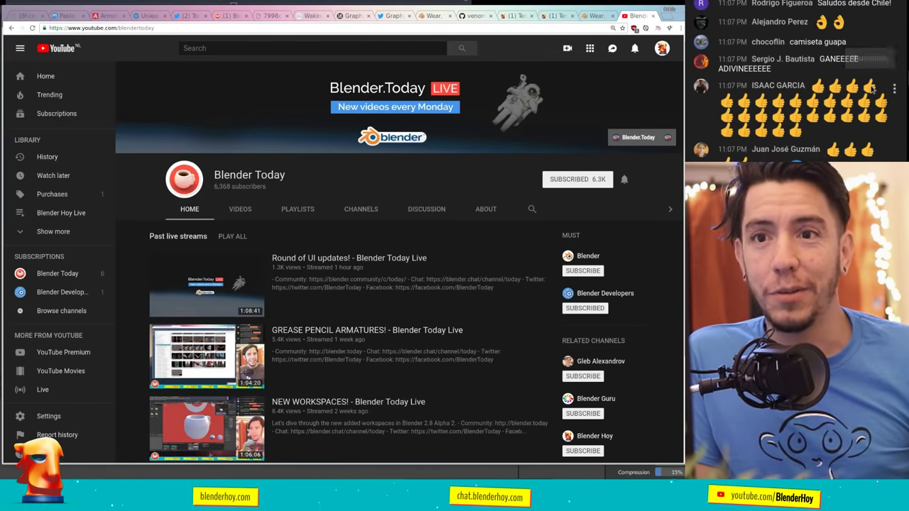
scroll(872, 88, "down", 2)
scroll(872, 96, "down", 2)
scroll(871, 107, "down", 2)
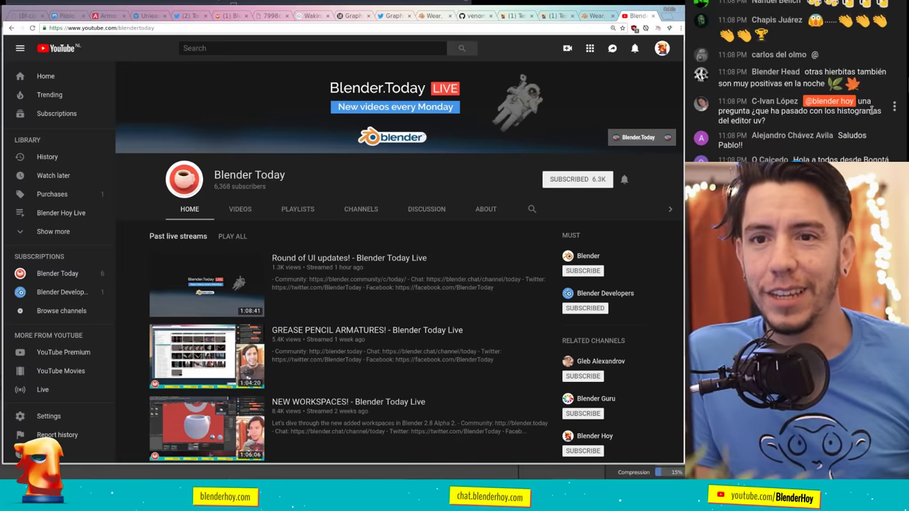
scroll(872, 110, "down", 2)
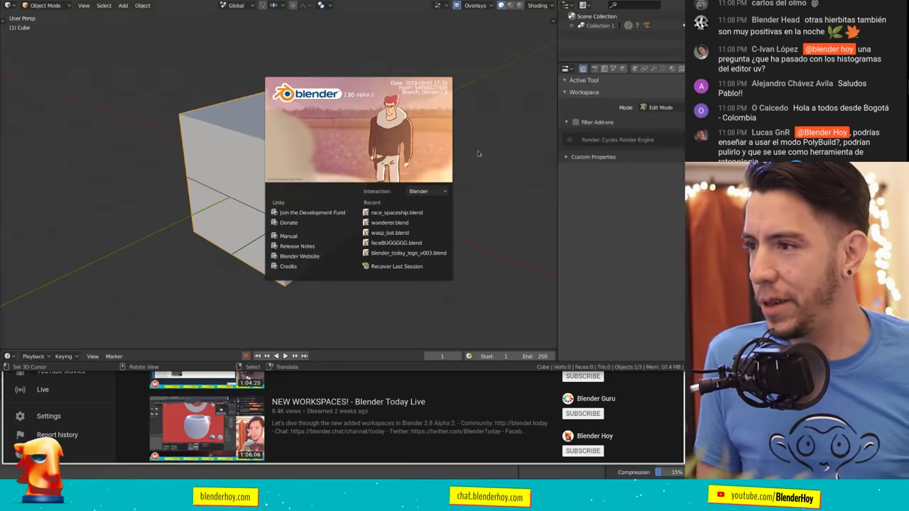
Start Blender with a fresh scene and delete the default cube.
left_click(355, 78)
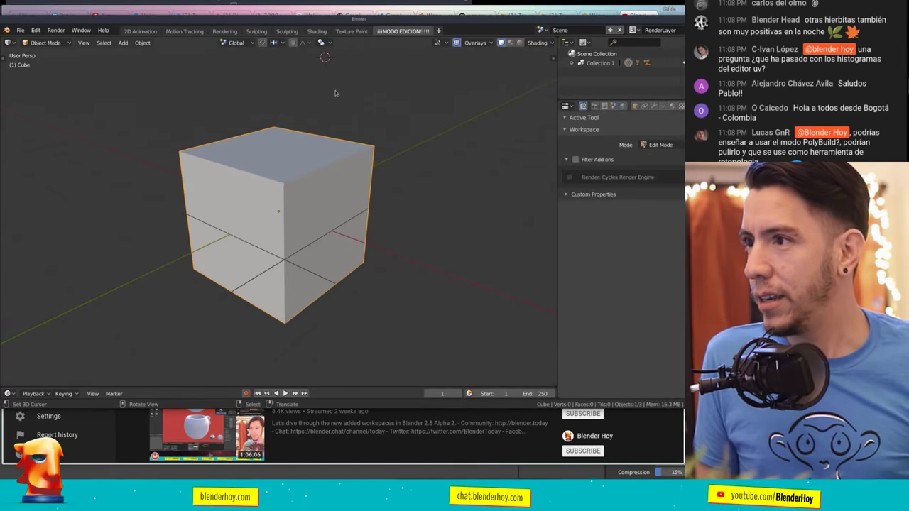
key("x")
left_click(338, 156)
key("shift+a")
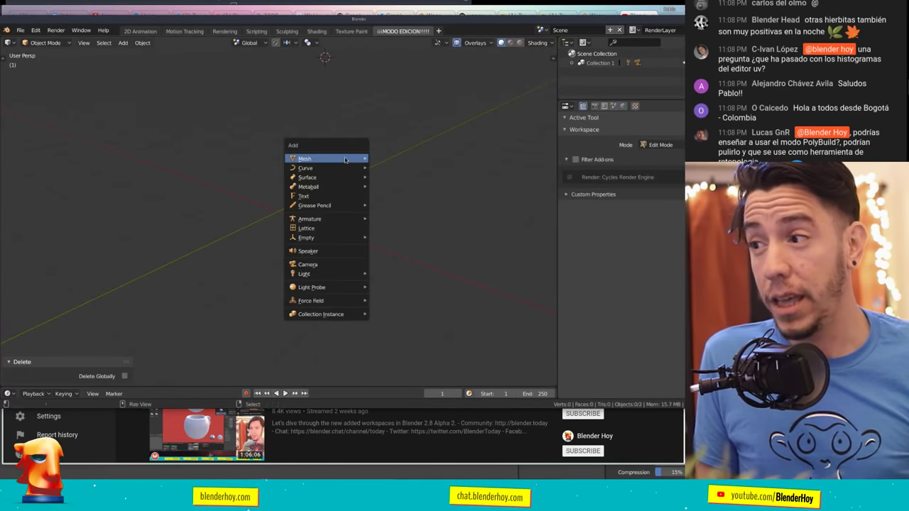
Turn the viewport into the UV/Image Editor, hide its toolbar, and bring up the Open Image browser.
left_click(12, 44)
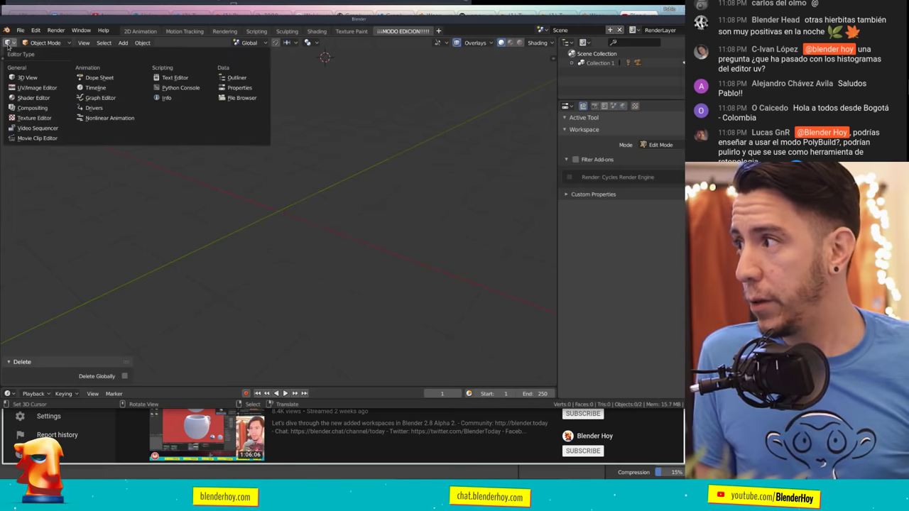
left_click(38, 86)
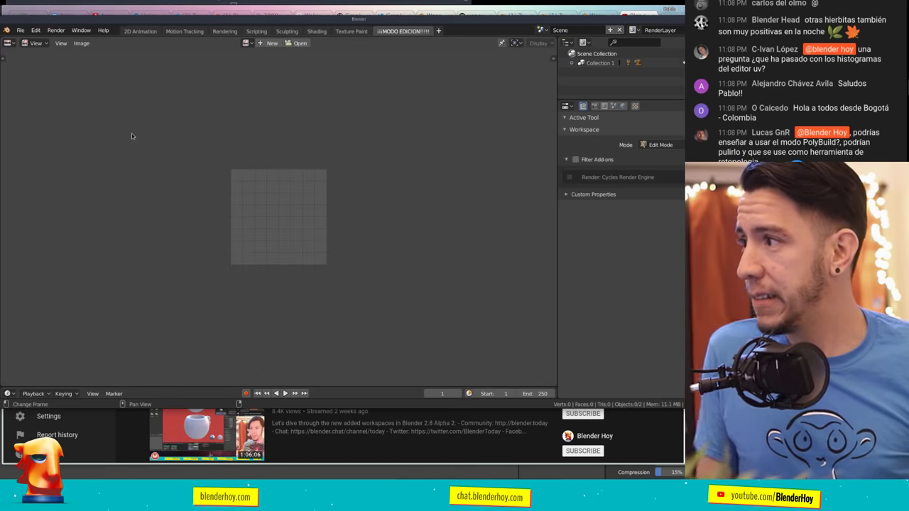
key("t")
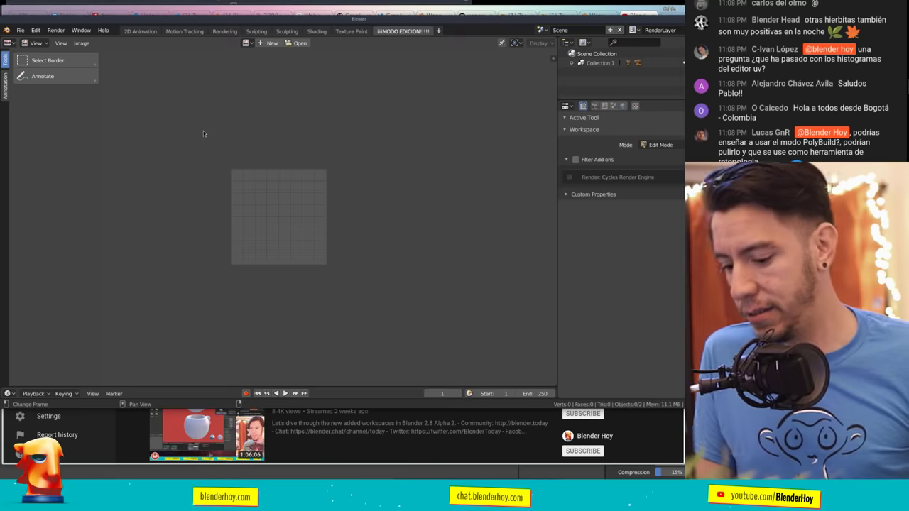
key("t")
left_click(291, 43)
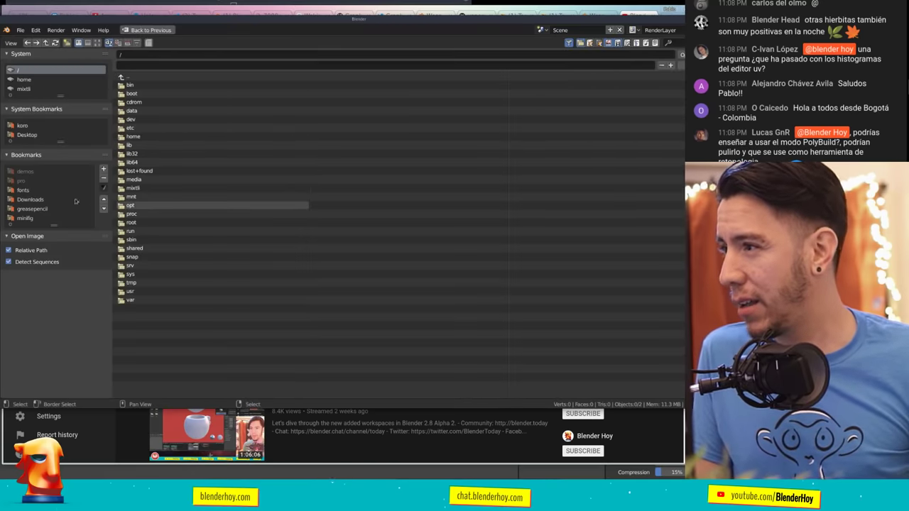
Open favicon.png from the Downloads folder and show the sidebar with its scopes.
left_click(44, 199)
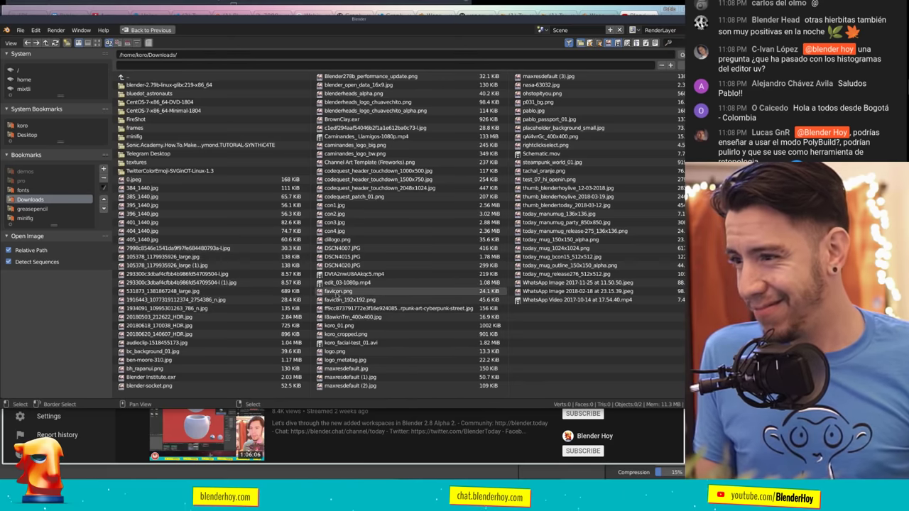
double_click(332, 292)
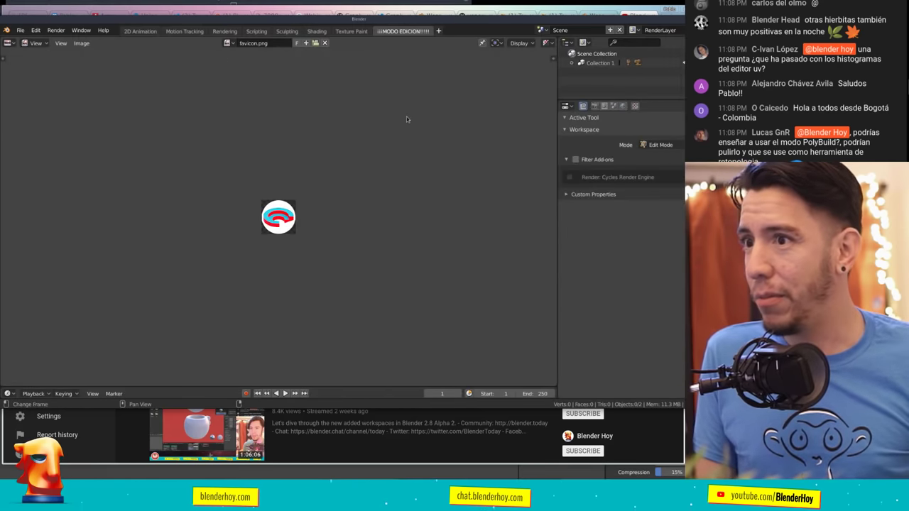
key("n")
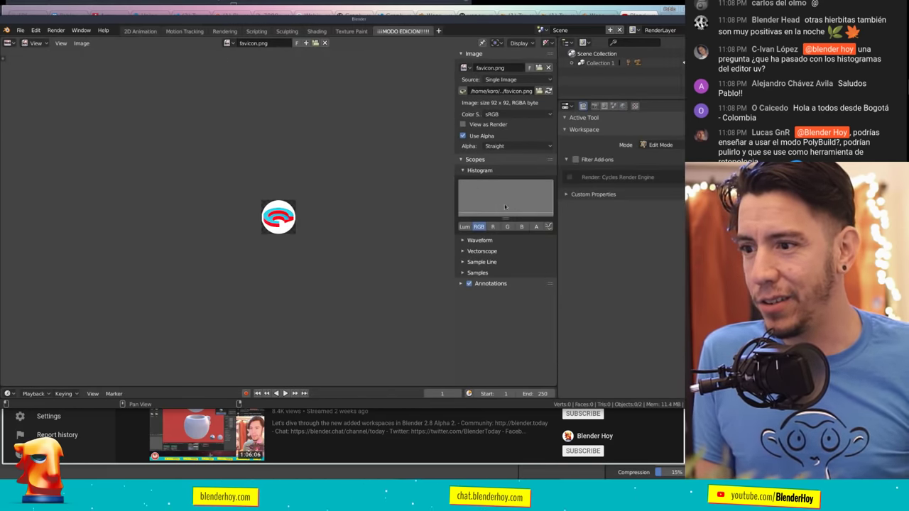
Set the histogram to the A channel, expand Waveform and Vectorscope, then quit Blender.
left_click(465, 226)
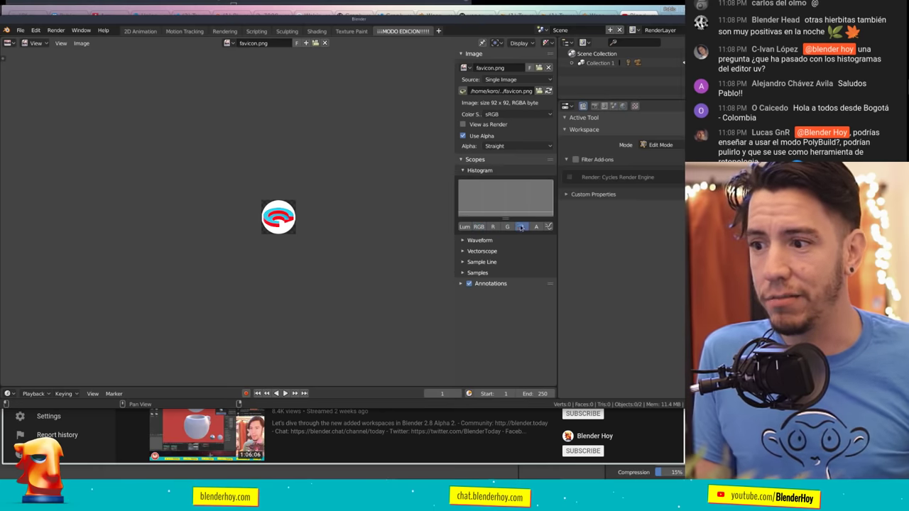
left_click(489, 242)
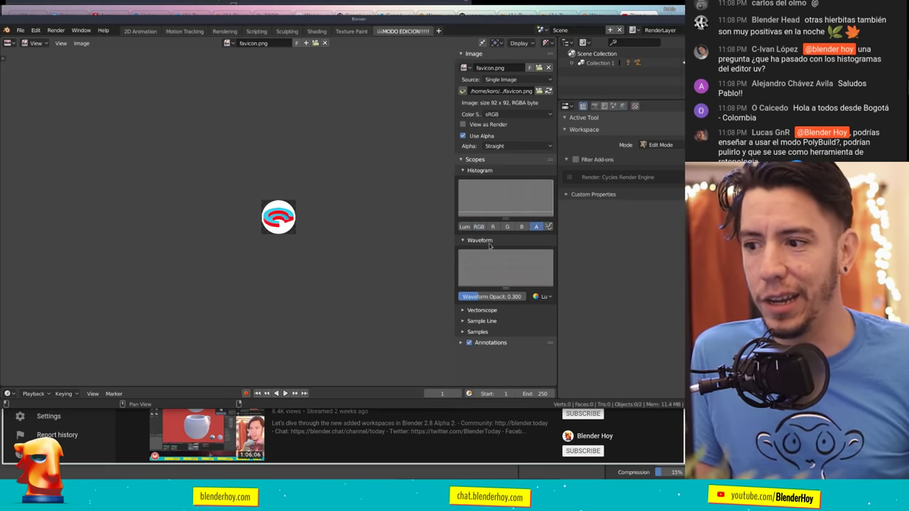
left_click(489, 310)
scroll(280, 230, "up", 5)
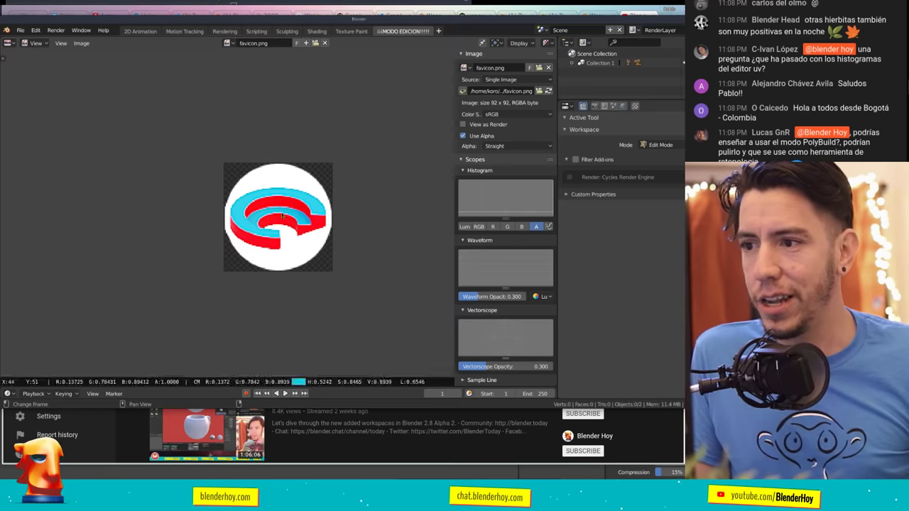
scroll(304, 201, "down", 8)
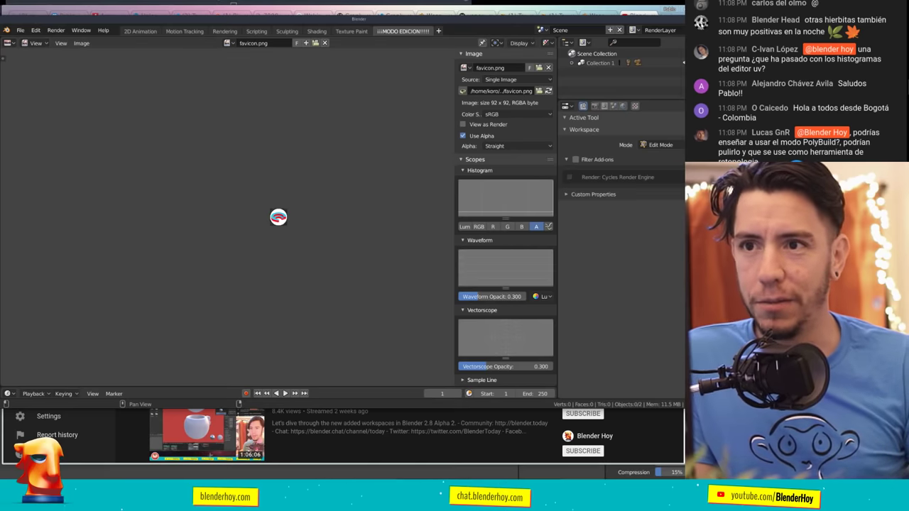
key("ctrl+q")
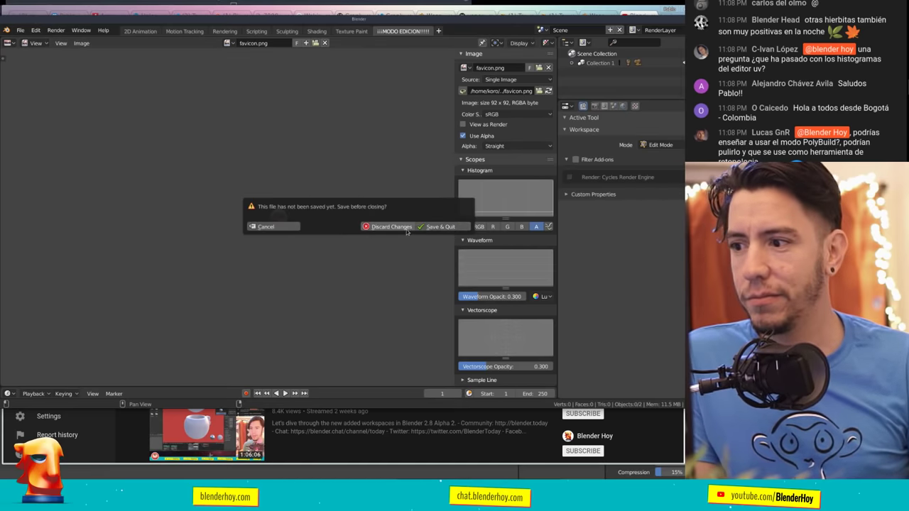
Discard changes to close Blender, then close the Blender Today YouTube tab.
left_click(404, 228)
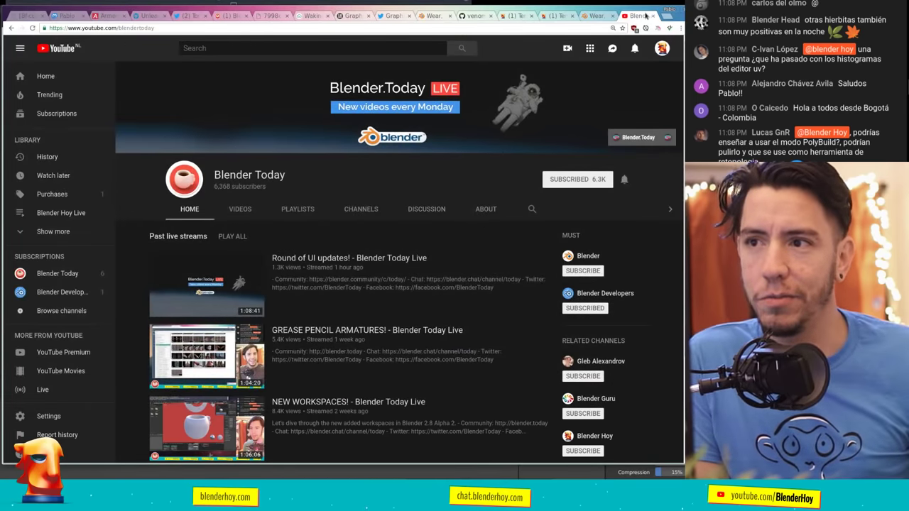
left_click(645, 16)
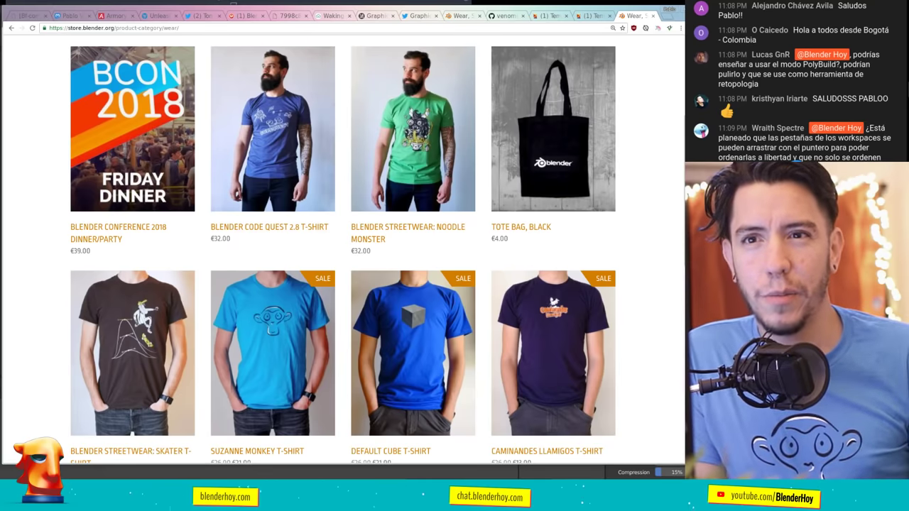
mouse_move(802, 142)
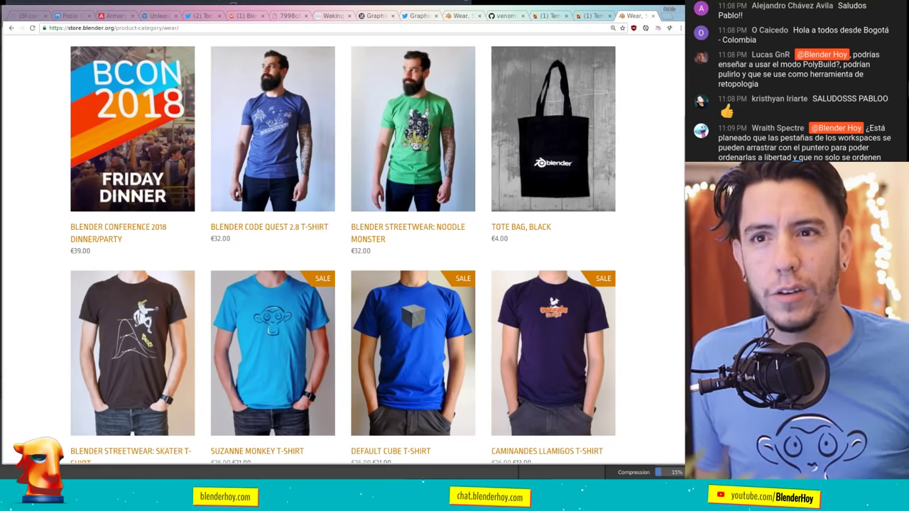
Bring Blender forward and replace the default cube with a new cube emptied of all vertices in Edit Mode.
key("super")
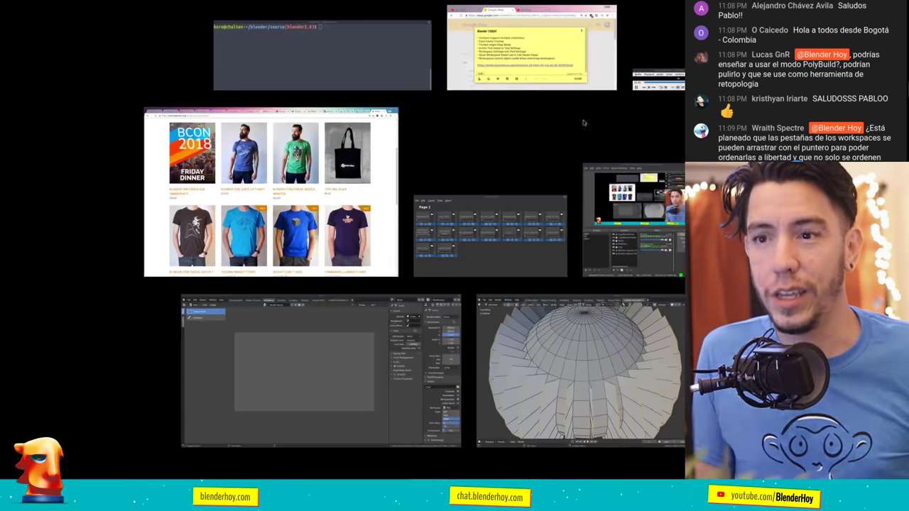
left_click(325, 379)
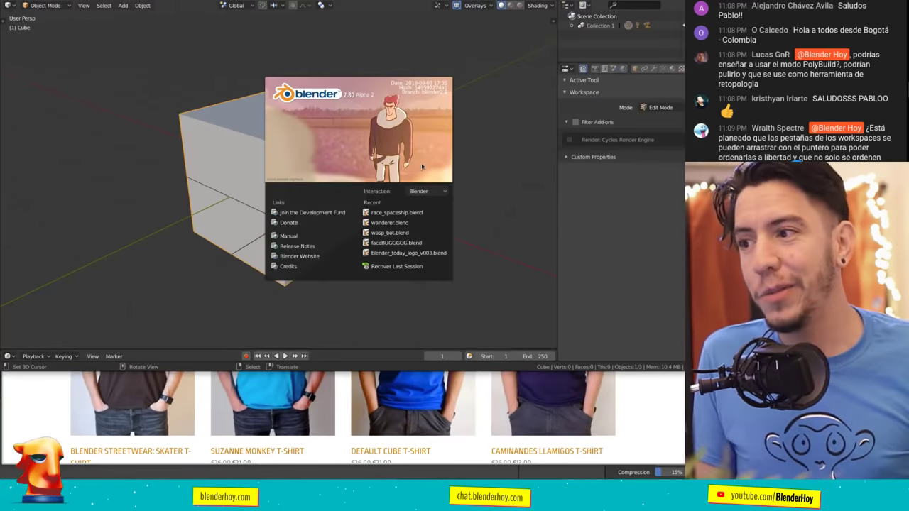
left_click(421, 166)
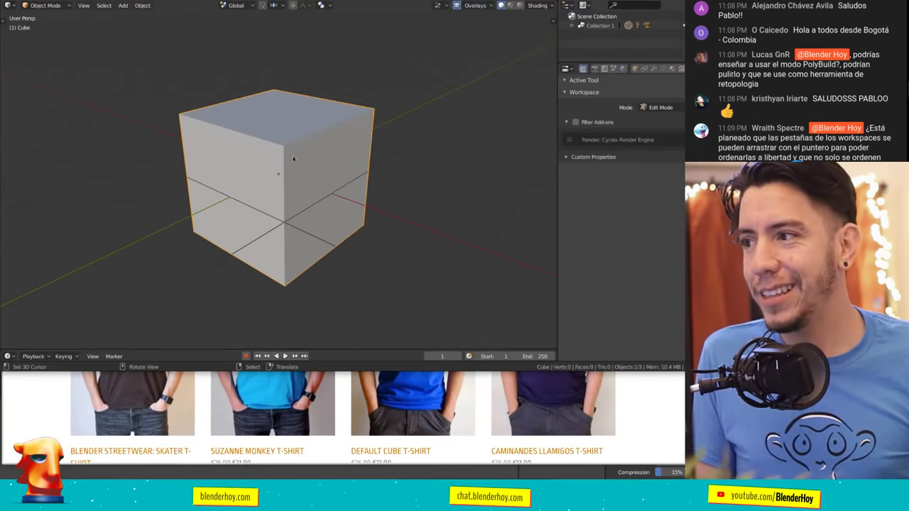
key("x")
left_click(310, 162)
key("shift+a")
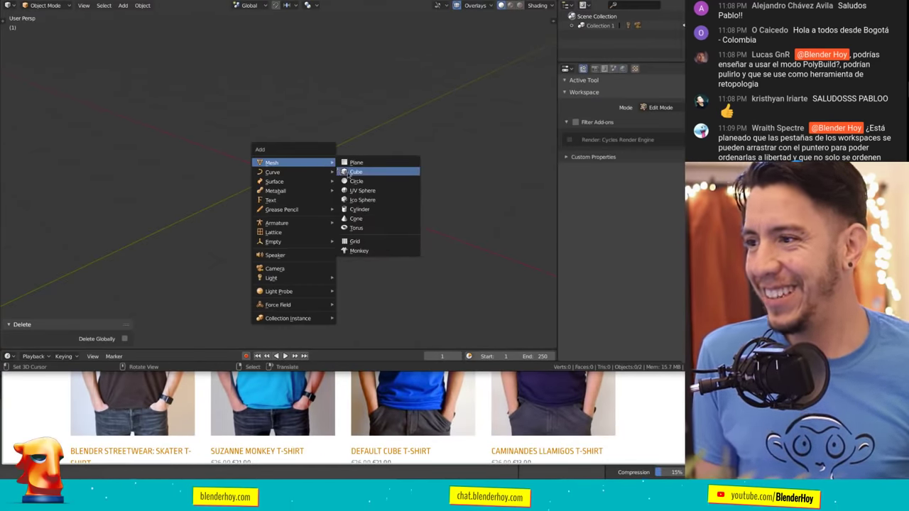
left_click(343, 173)
key("Tab")
key("x")
left_click(343, 173)
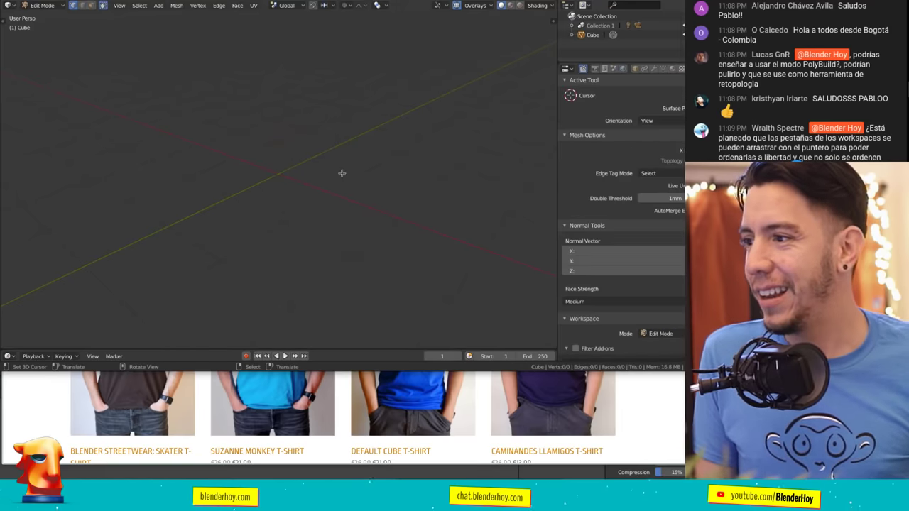
Show the tool shelf and widen it so the tool names appear.
key("t")
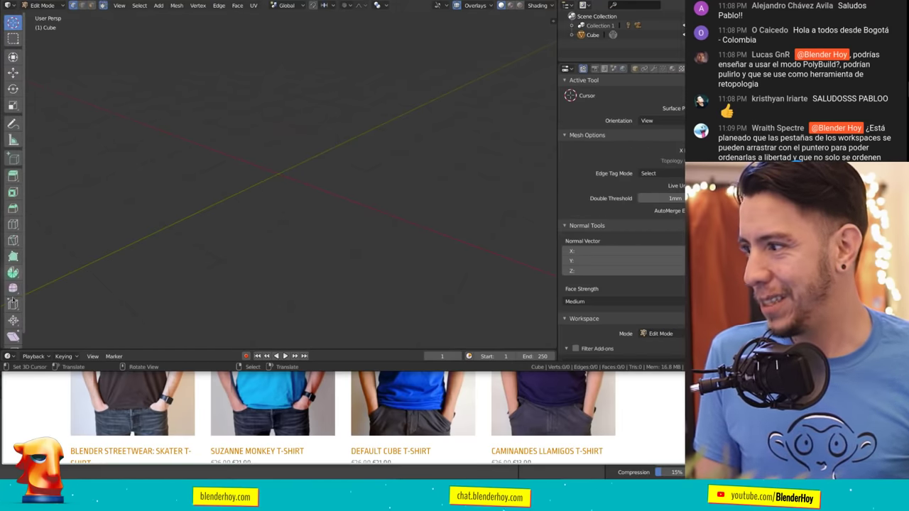
left_click_drag(24, 294, 96, 291)
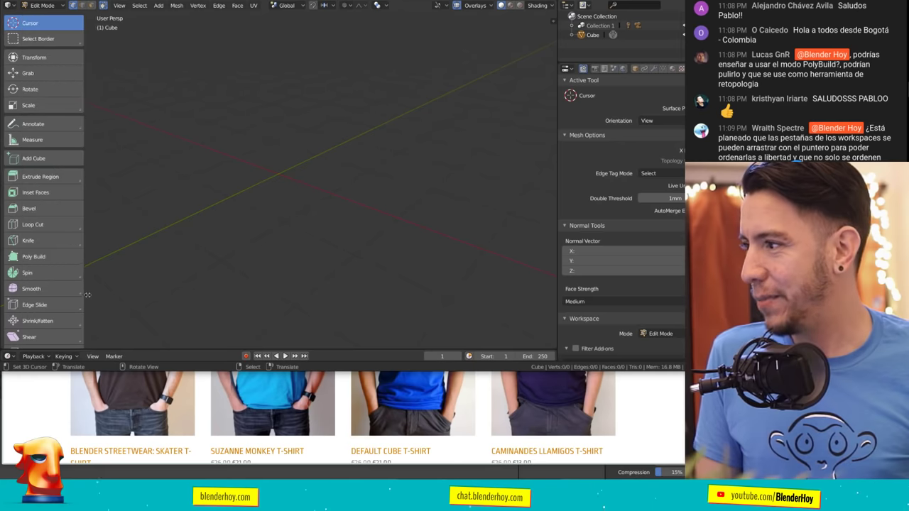
scroll(78, 210, "up", 1)
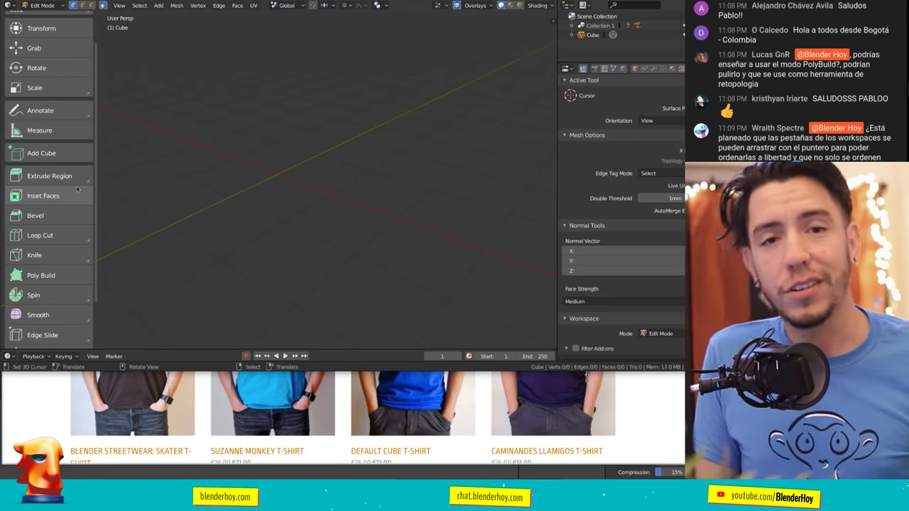
middle_click_drag(78, 211, 78, 95, "ctrl")
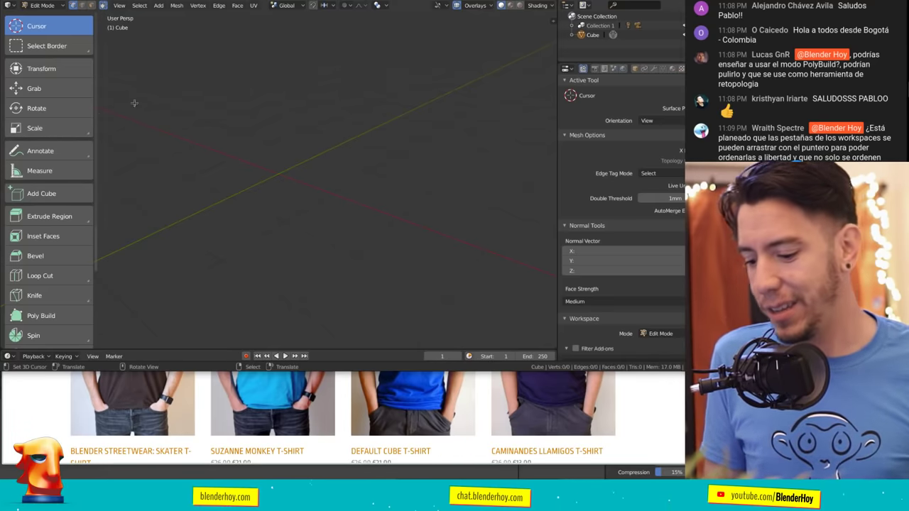
Add a cube to the empty mesh and move it toward the view centre.
key("shift+a")
left_click(337, 145)
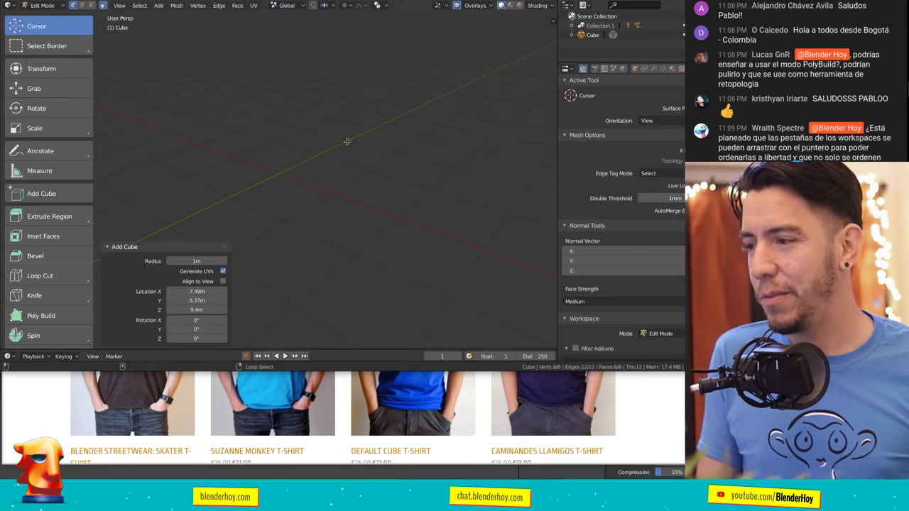
key("g")
right_click(284, 238)
scroll(312, 199, "down", 3)
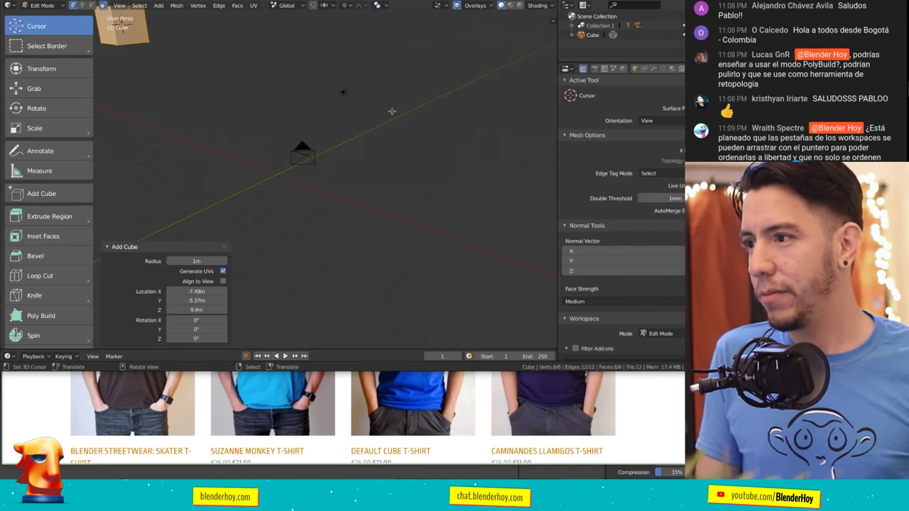
key("g")
left_click(357, 188)
key("g")
left_click(284, 185)
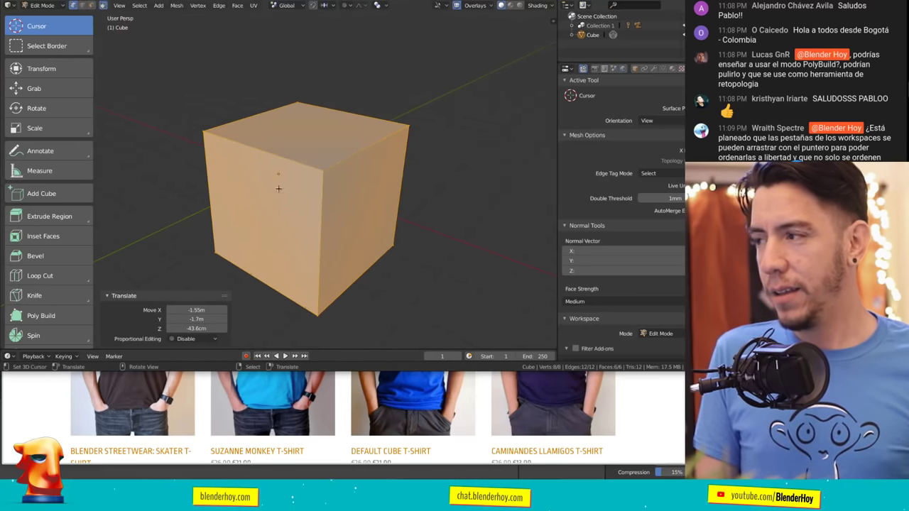
Use the Grab gizmo to shift the cube up and right, then switch to Poly Build.
left_click(63, 90)
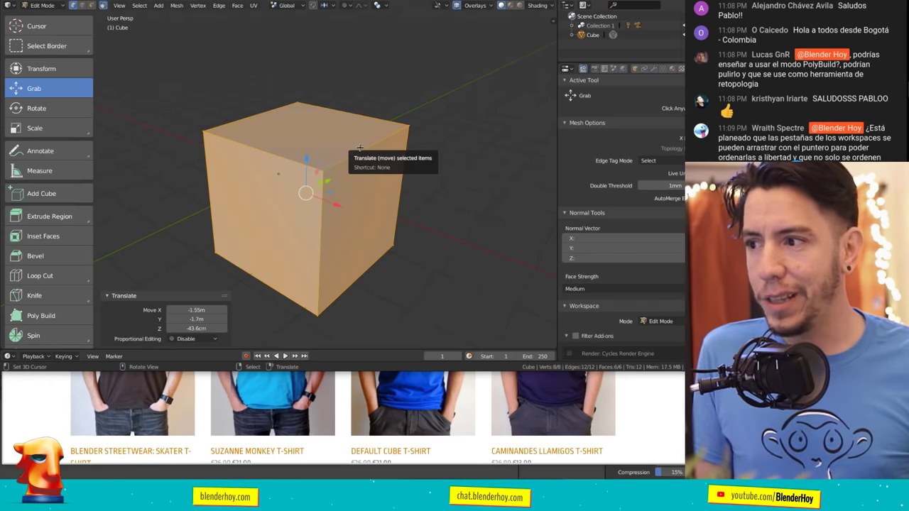
left_click_drag(413, 191, 439, 180)
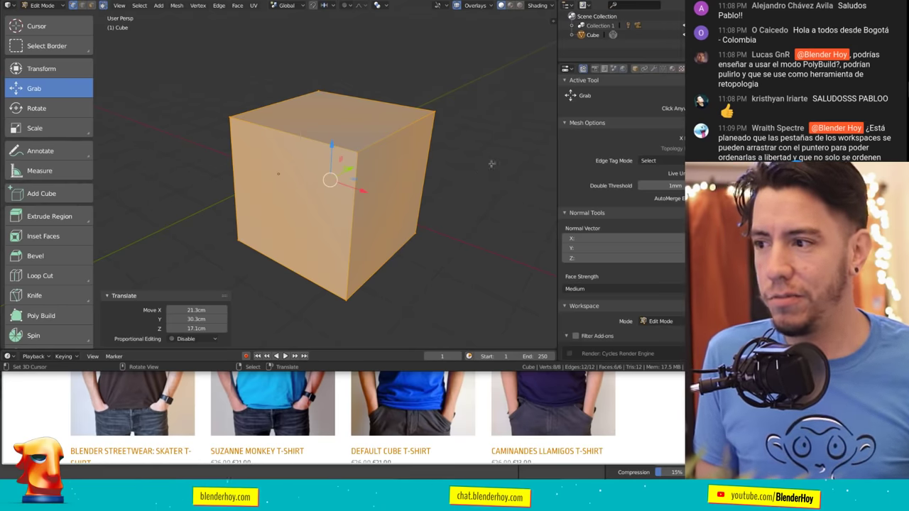
middle_click_drag(492, 164, 338, 210)
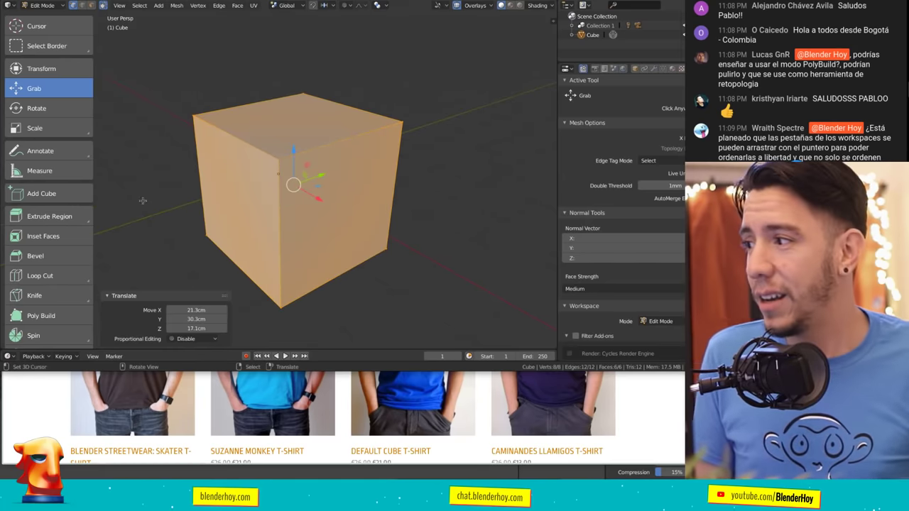
scroll(67, 262, "down", 2)
scroll(65, 261, "down", 2)
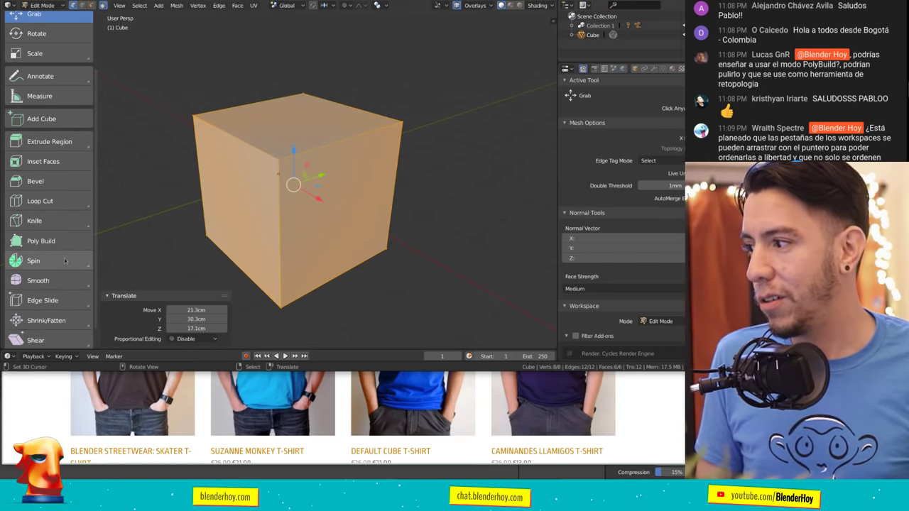
left_click(61, 242)
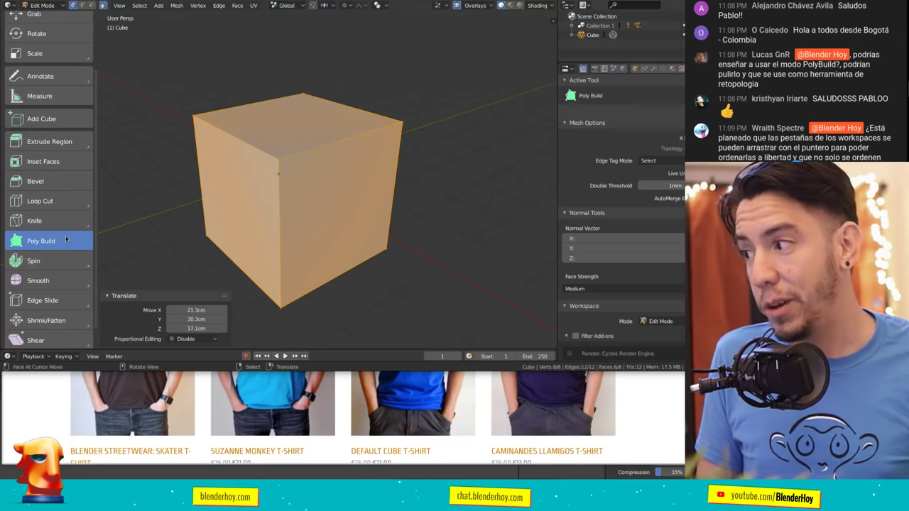
Delete the cube's geometry and turn on Tool Settings in the header.
key("x")
left_click(316, 159)
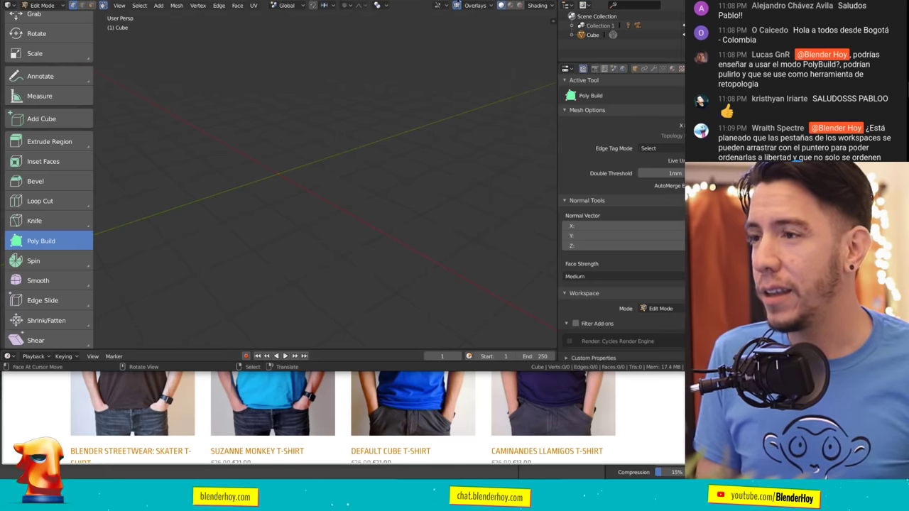
right_click(440, 10)
key("Escape")
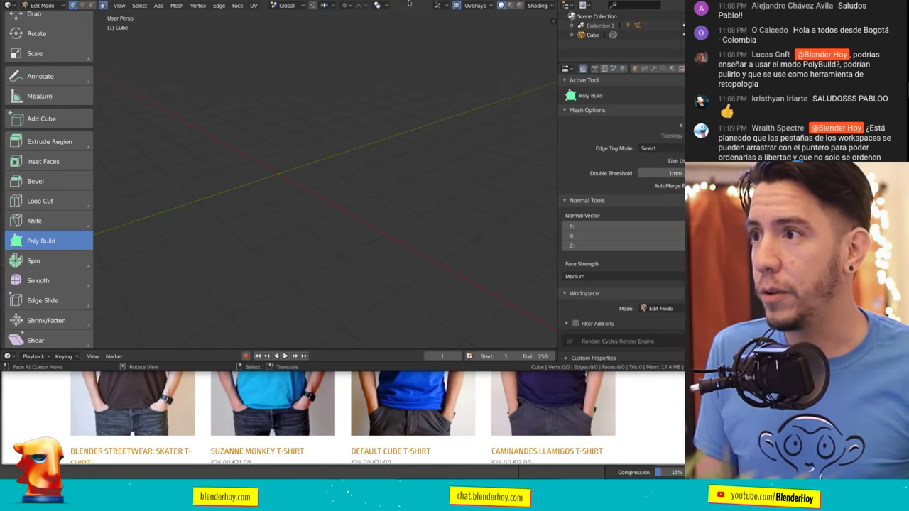
right_click(409, 4)
left_click(390, 31)
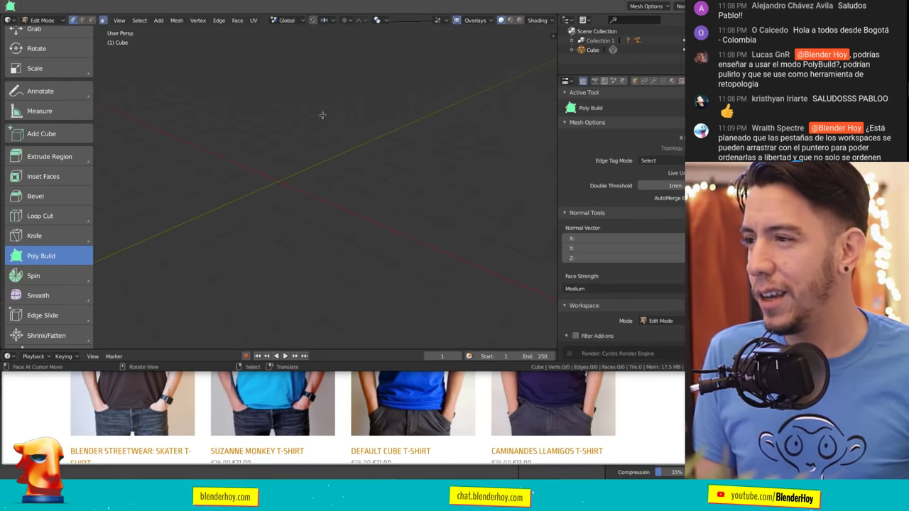
Place loose vertices with Poly Build and extend a short edge from one of them.
left_click_drag(322, 115, 285, 158, "ctrl")
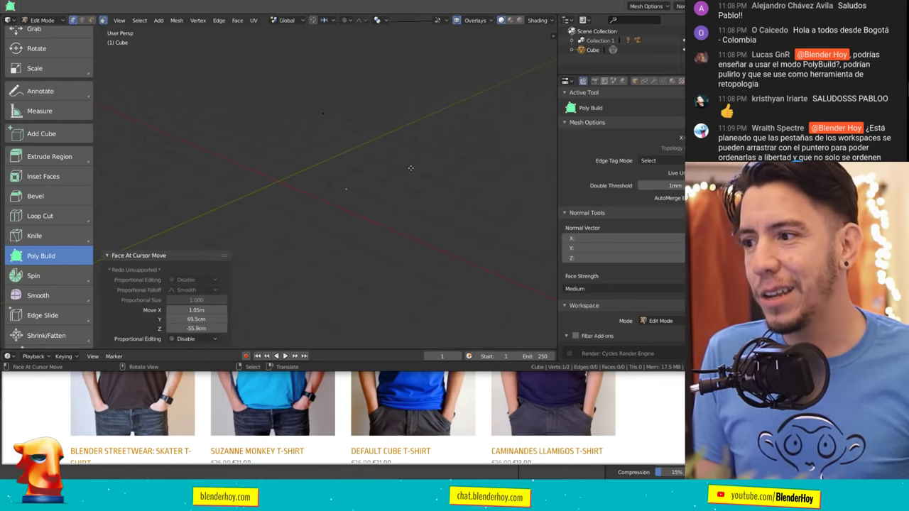
left_click(425, 150, "ctrl")
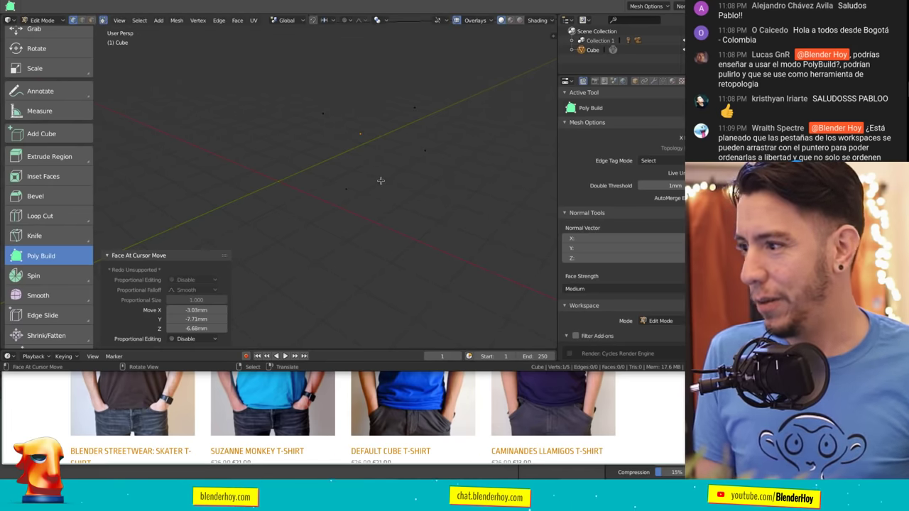
left_click(392, 203, "ctrl")
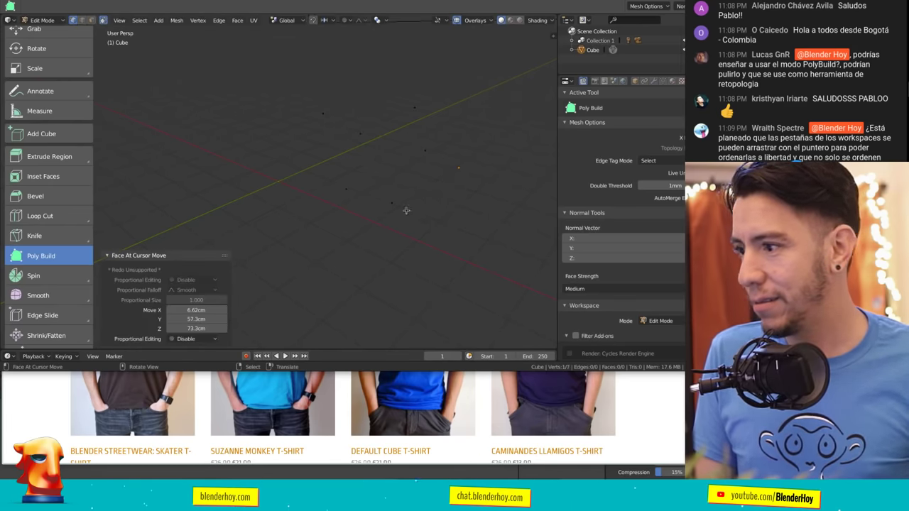
key("a")
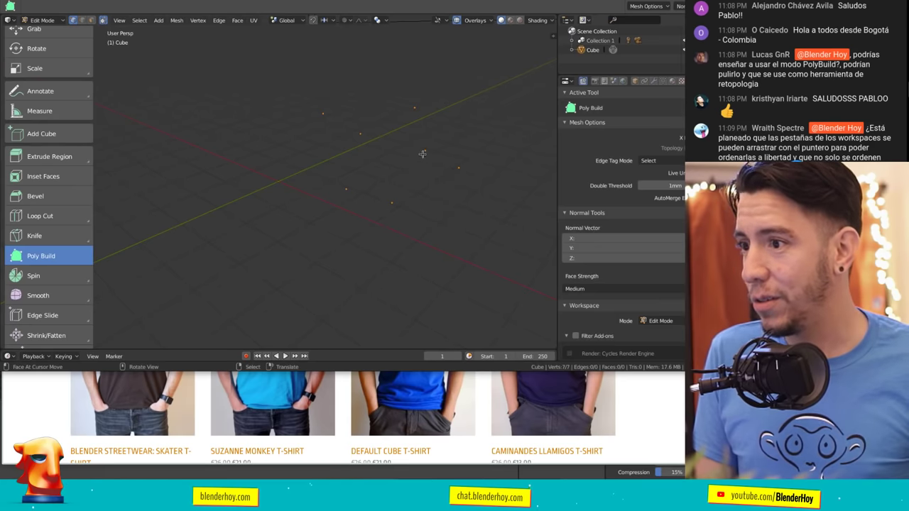
left_click(435, 156, "ctrl")
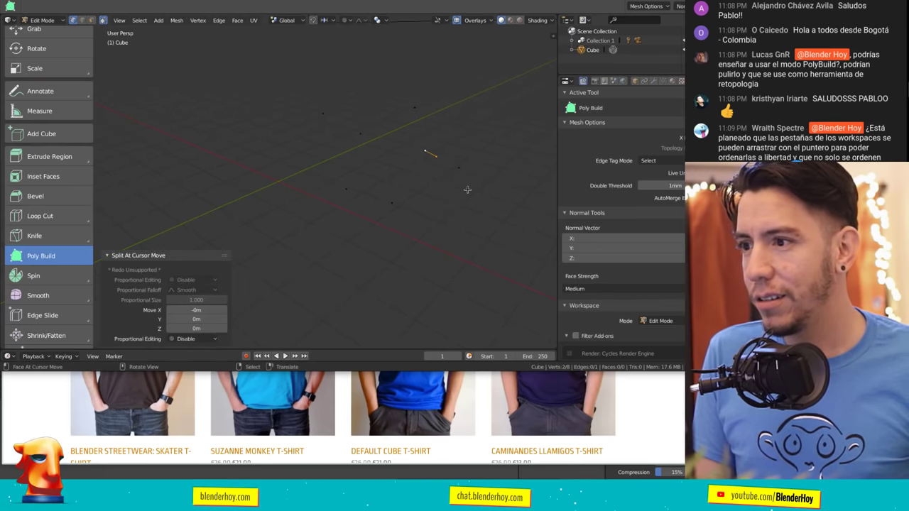
Pull out several triangle faces from the mesh's right and top edges, reshaping vertices.
left_click_drag(467, 190, 464, 275, "ctrl")
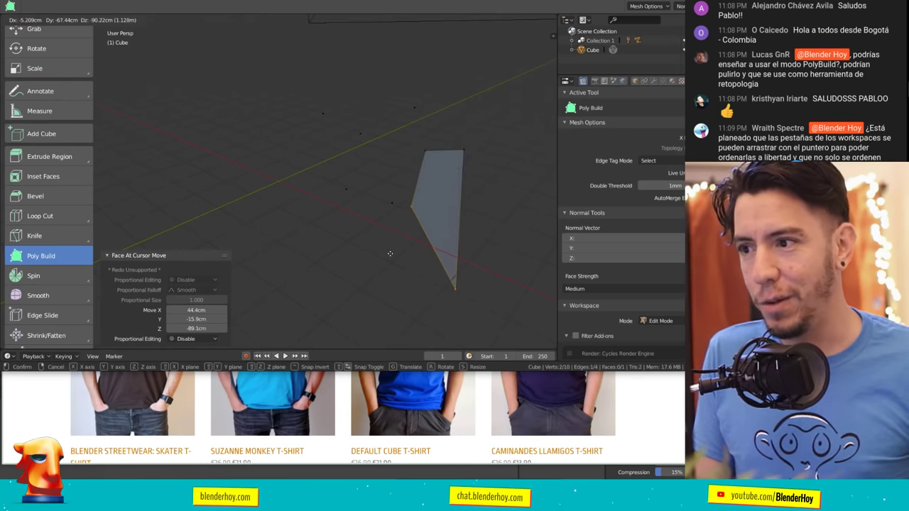
mouse_move(426, 192)
left_mouse_down()
mouse_move(396, 224)
mouse_move(297, 189)
left_mouse_up()
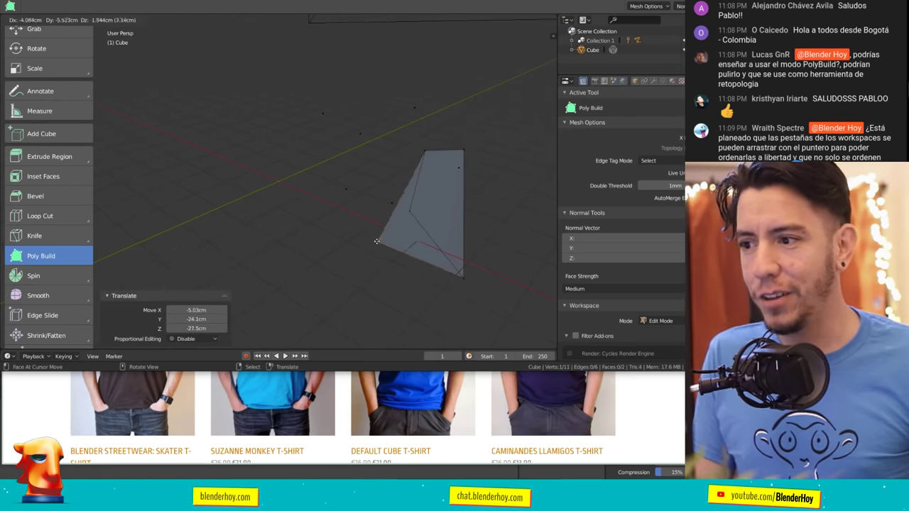
left_click_drag(324, 132, 348, 56)
left_click_drag(388, 100, 525, 54, "ctrl")
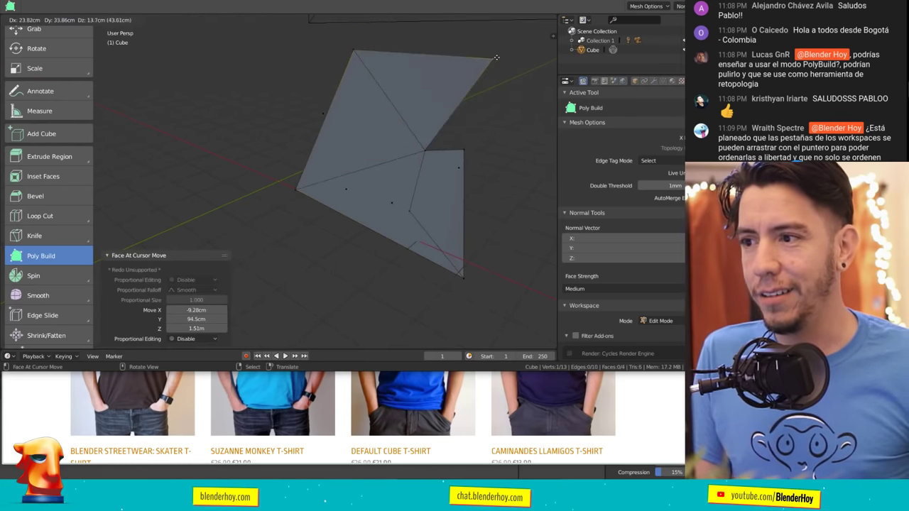
mouse_move(463, 213)
left_mouse_down("ctrl")
mouse_move(550, 222)
mouse_move(2, 144)
left_mouse_up("ctrl")
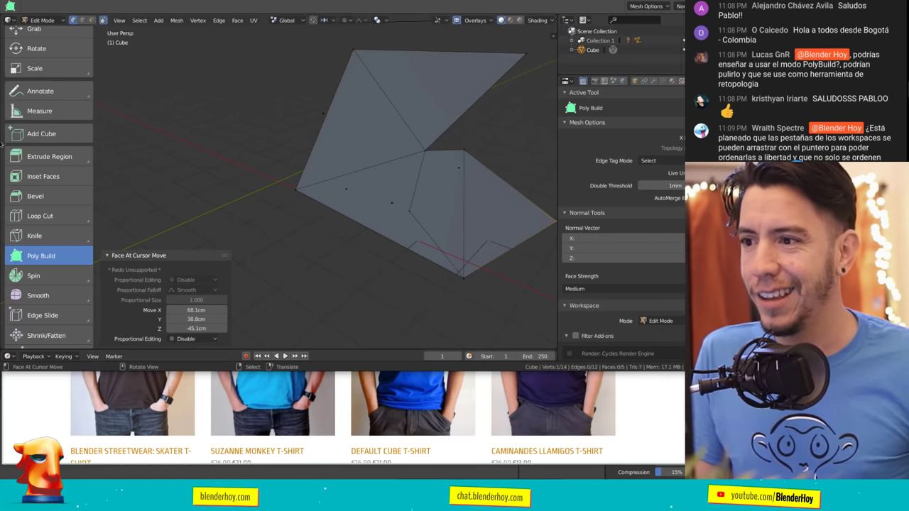
left_click_drag(490, 171, 516, 110)
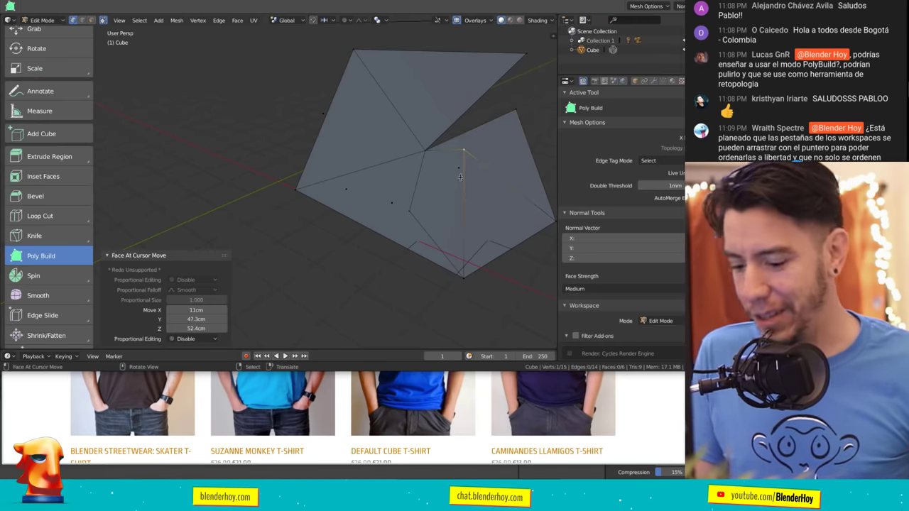
left_click_drag(464, 151, 447, 113)
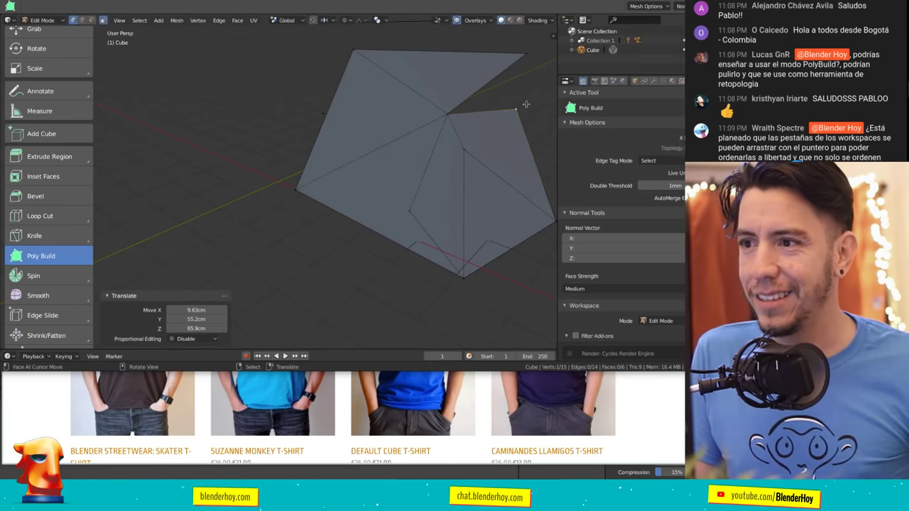
middle_click_drag(525, 105, 370, 127)
left_click_drag(369, 128, 439, 116)
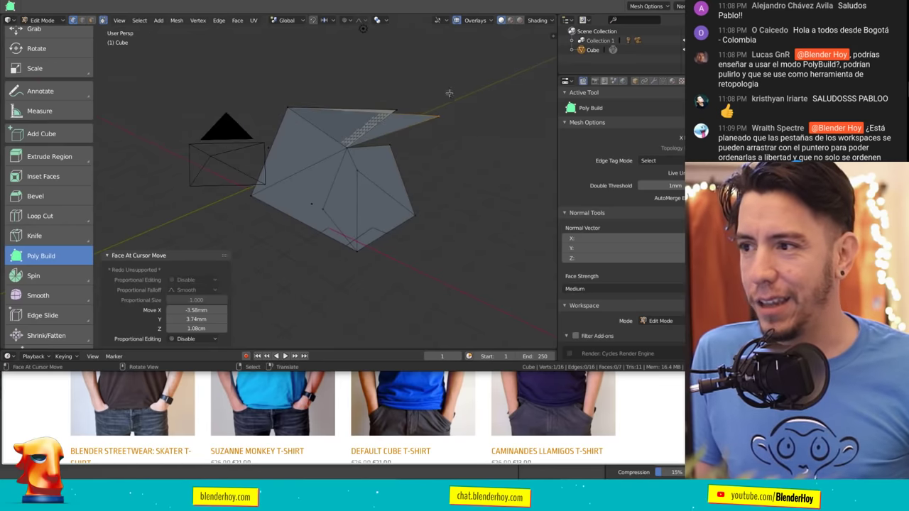
Undo the misplaced faces and add new faces from the right, bottom and top edges.
key("ctrl+z")
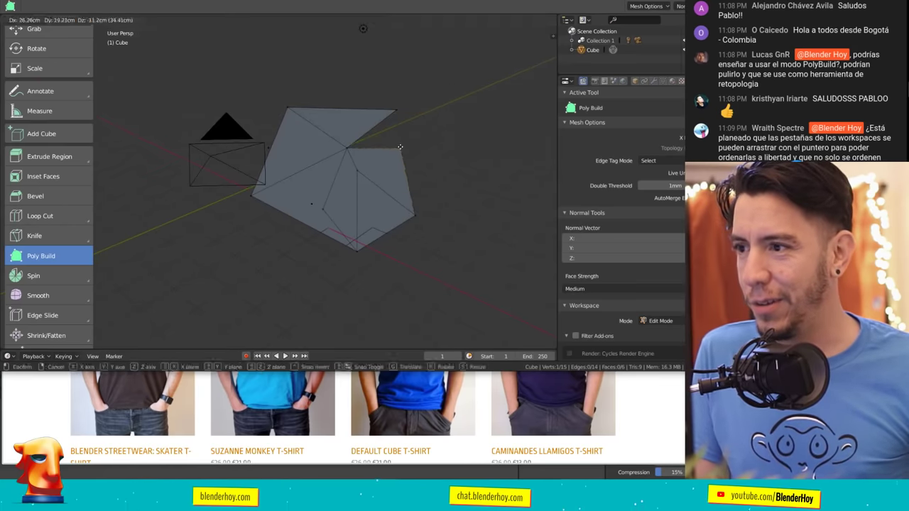
left_click_drag(387, 144, 440, 114)
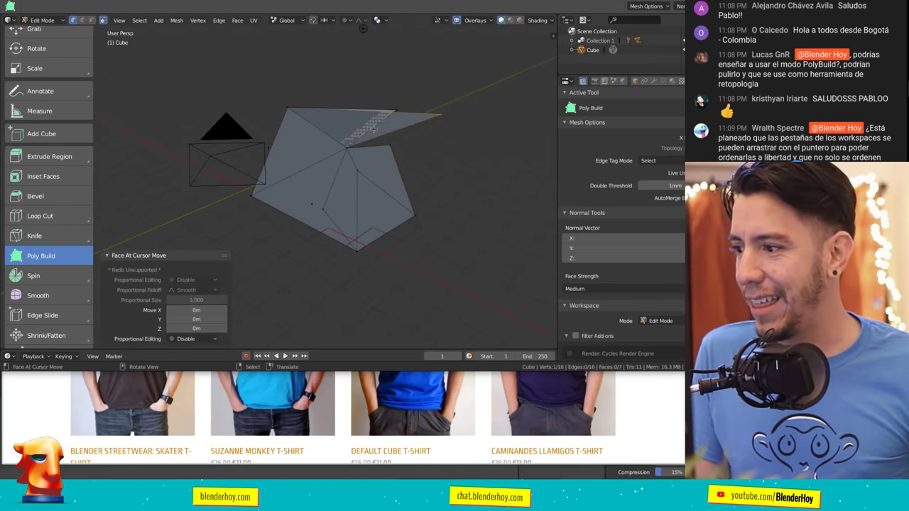
key("ctrl+z")
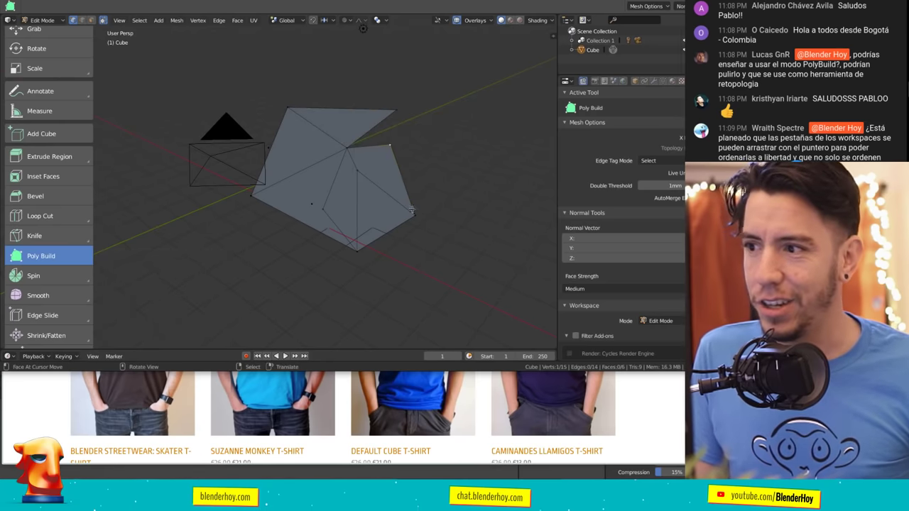
left_click(472, 161)
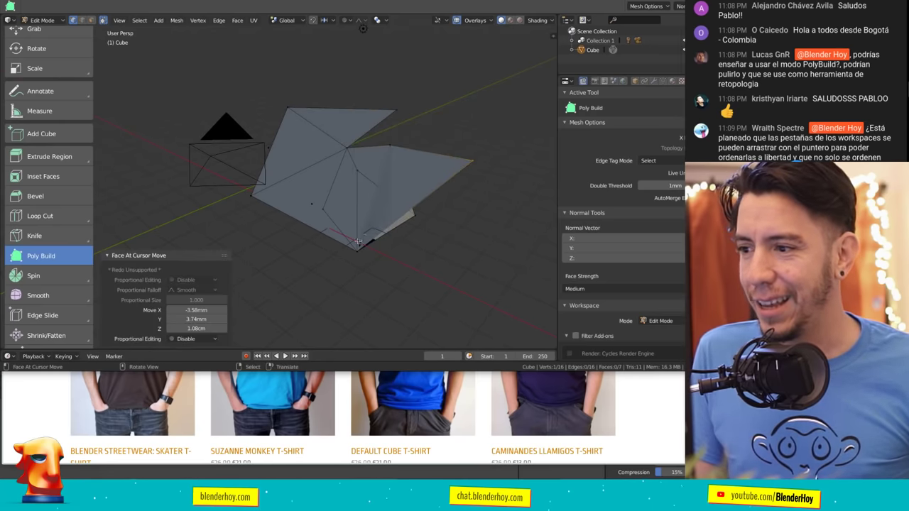
mouse_move(359, 243)
left_mouse_down()
mouse_move(501, 240)
mouse_move(497, 223)
left_mouse_up()
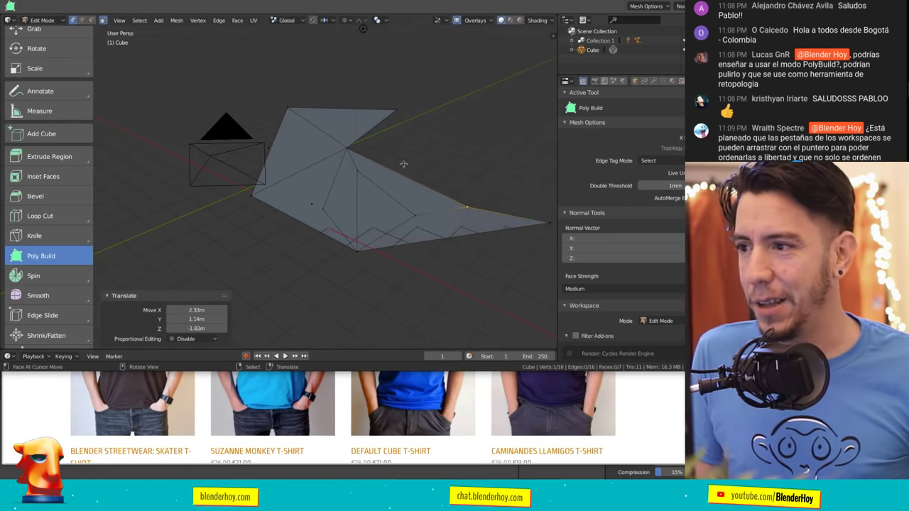
left_click(456, 135)
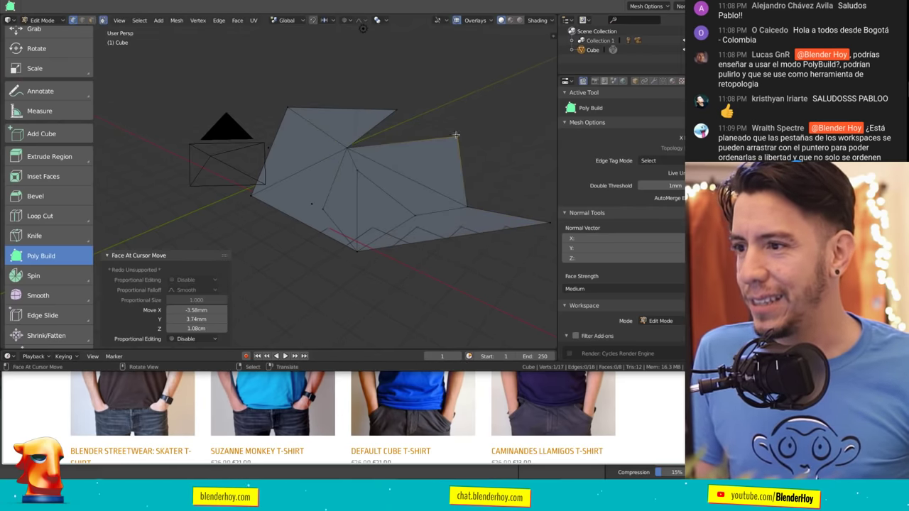
left_click_drag(294, 110, 317, 69)
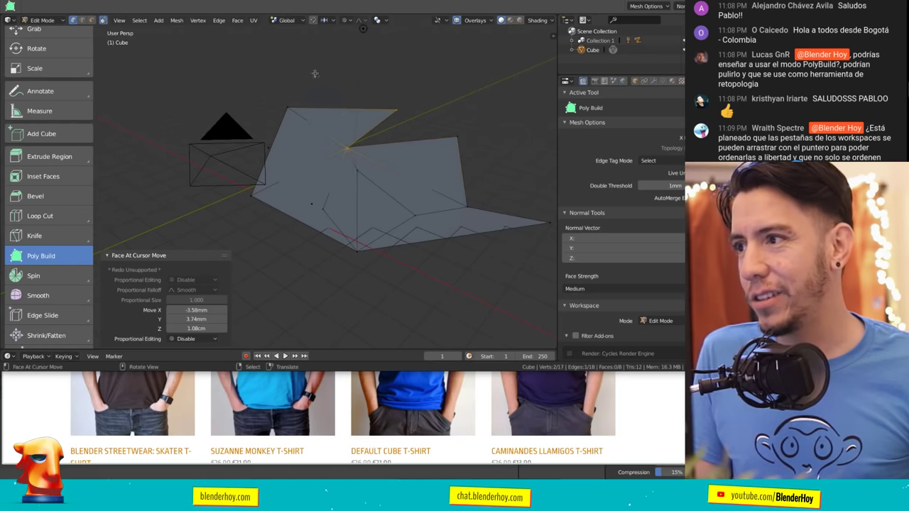
middle_click_drag(422, 92, 435, 105)
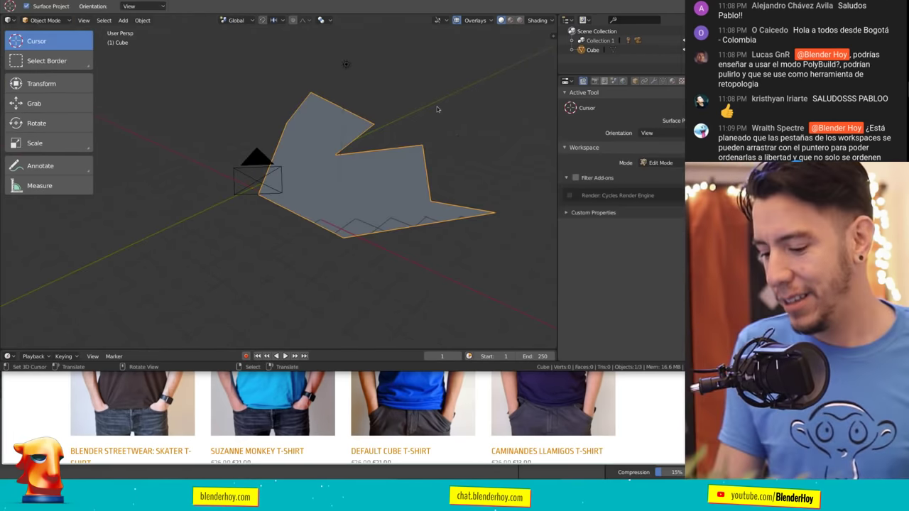
Quit Blender with Ctrl+Q, answering the unsaved-file prompt.
key("ctrl+q")
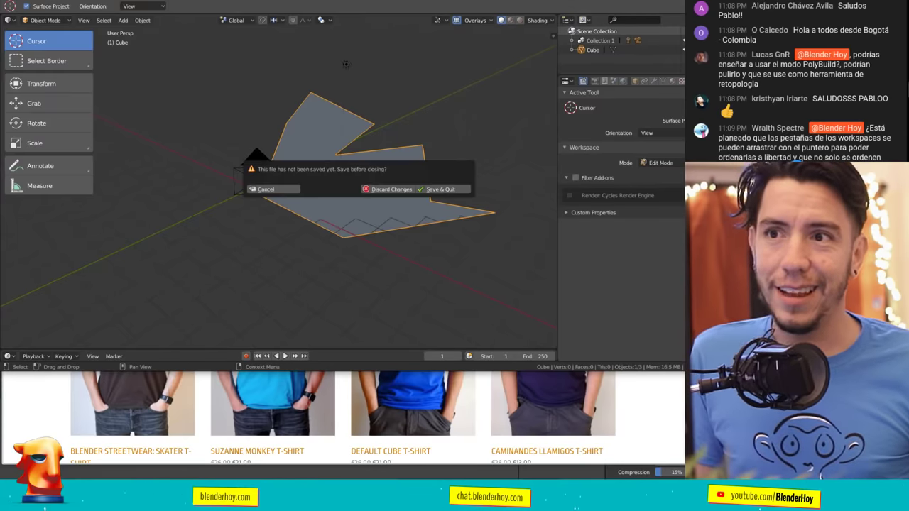
left_click(388, 189)
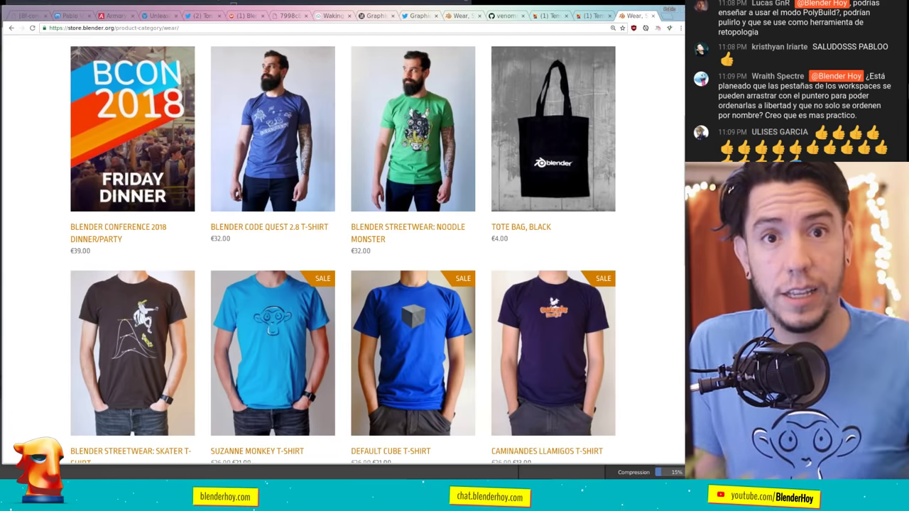
key("alt+Tab")
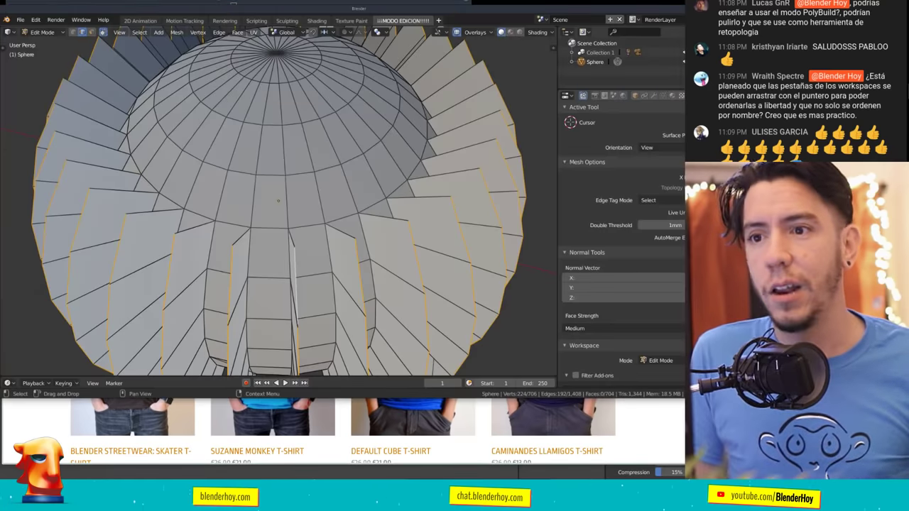
scroll(399, 185, "down", 3)
key("Tab")
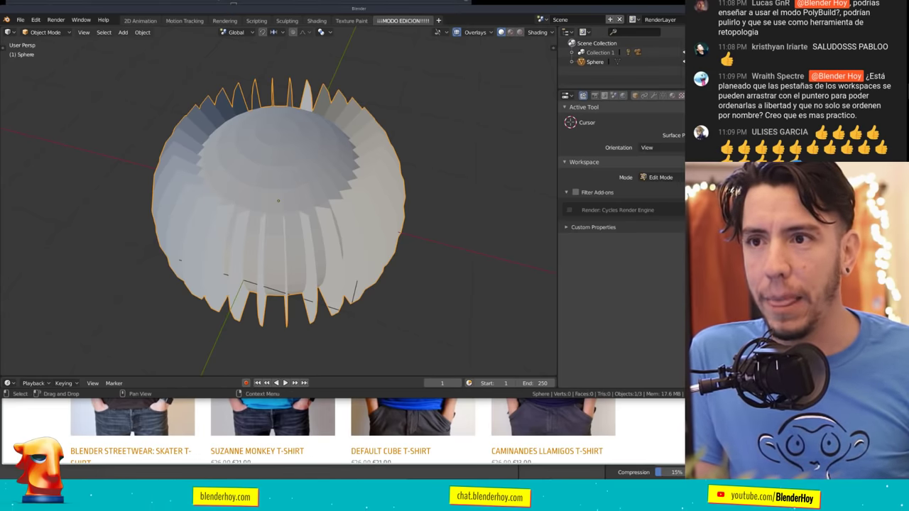
key("ctrl+q")
left_click(388, 217)
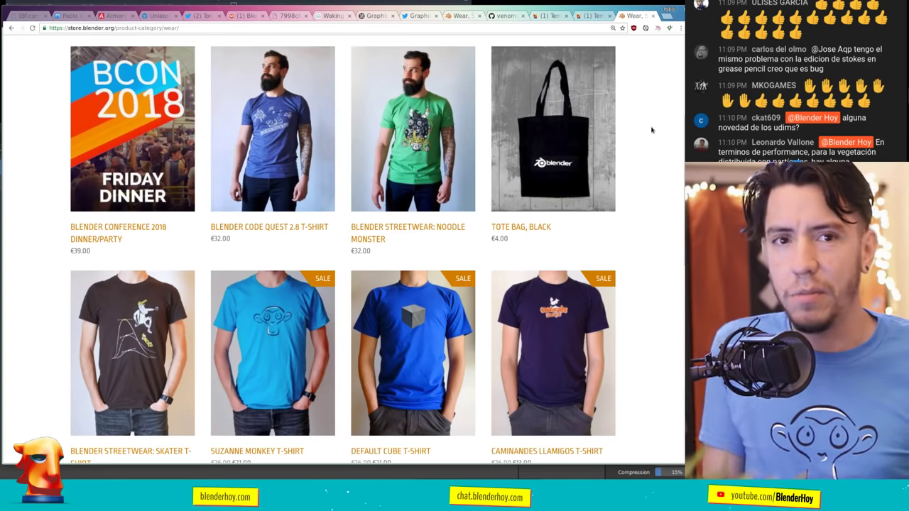
Scroll the store page back to the top and dismiss Blender's startup splash screen.
scroll(652, 130, "up", 1)
scroll(652, 130, "up", 3)
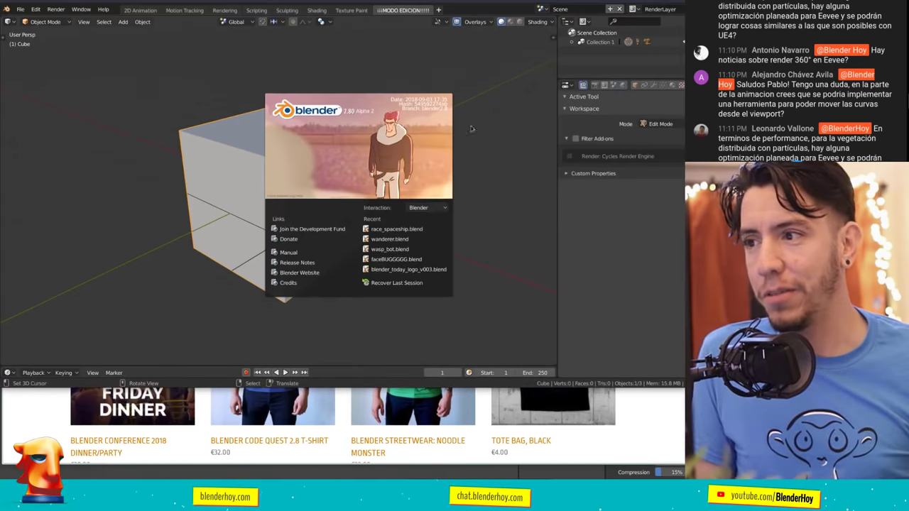
left_click(382, 146)
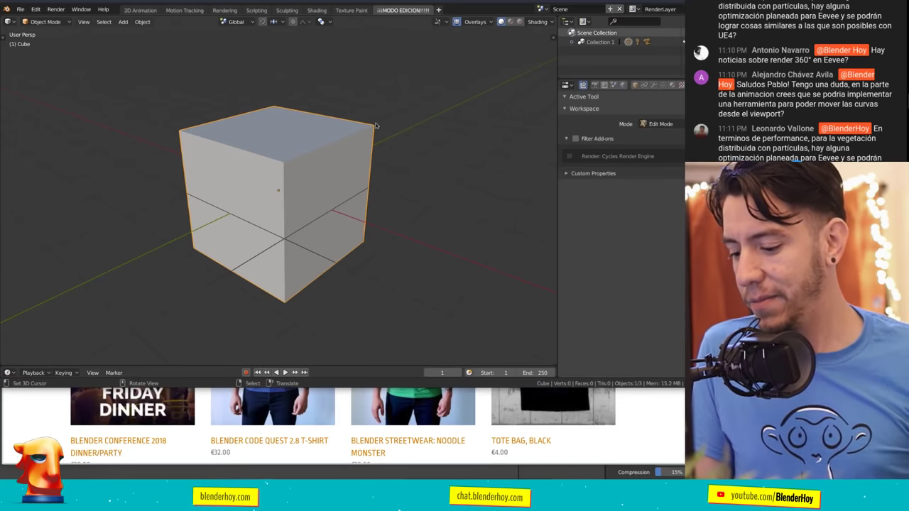
Change the 3D view to a Graph Editor, zoom out, and split it into two stacked areas.
left_click(9, 21)
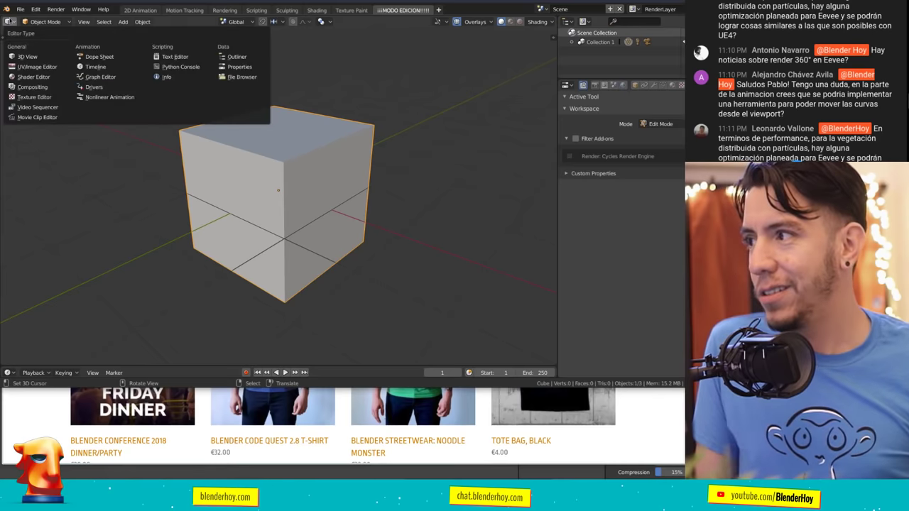
left_click(99, 77)
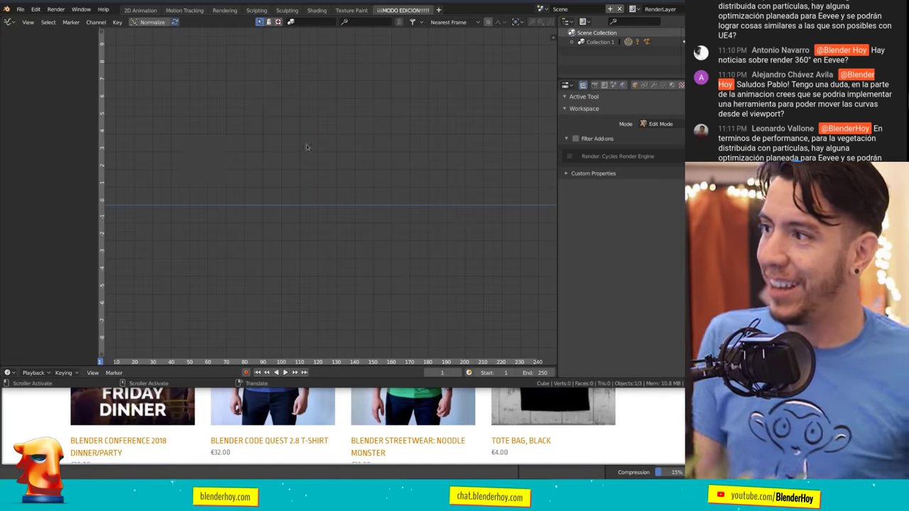
scroll(392, 124, "down", 3)
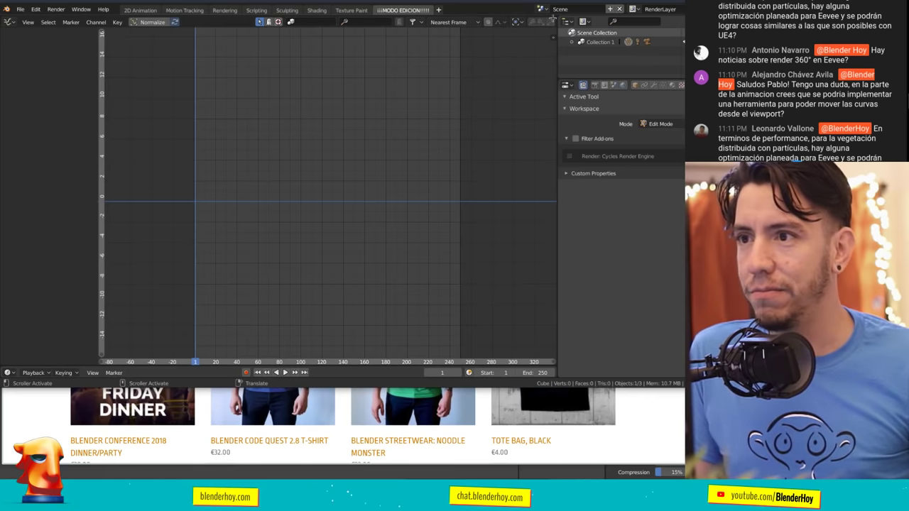
left_click_drag(553, 17, 323, 100)
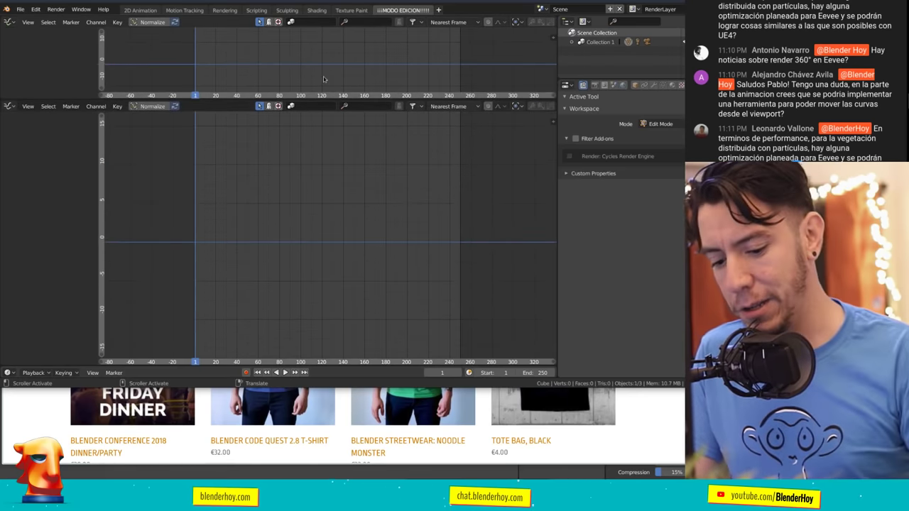
Turn the upper area into a 3D view and keyframe the cube's transforms.
key("shift+F5")
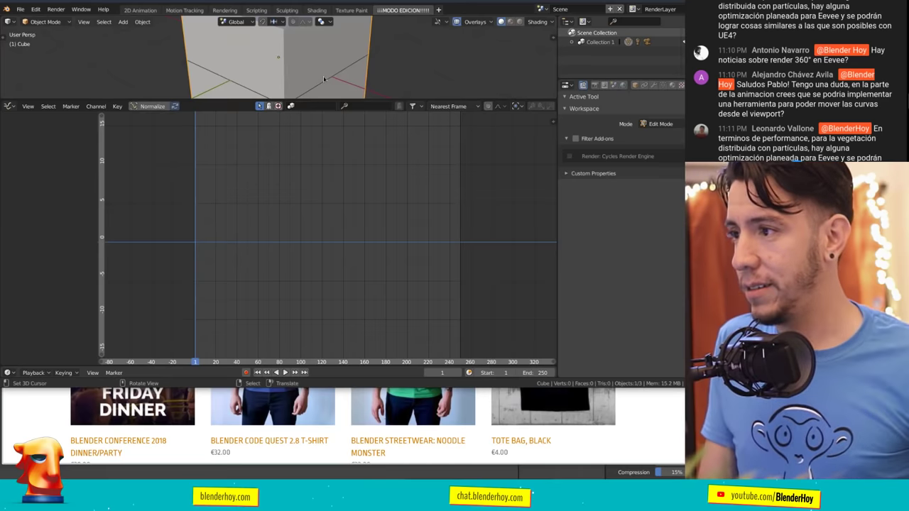
key("i")
left_click(323, 78)
scroll(323, 78, "down", 2)
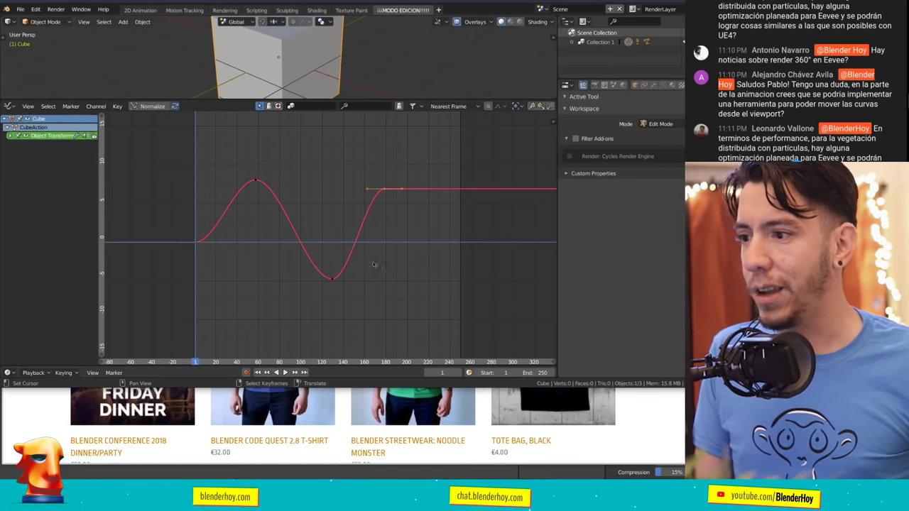
scroll(371, 58, "down", 3)
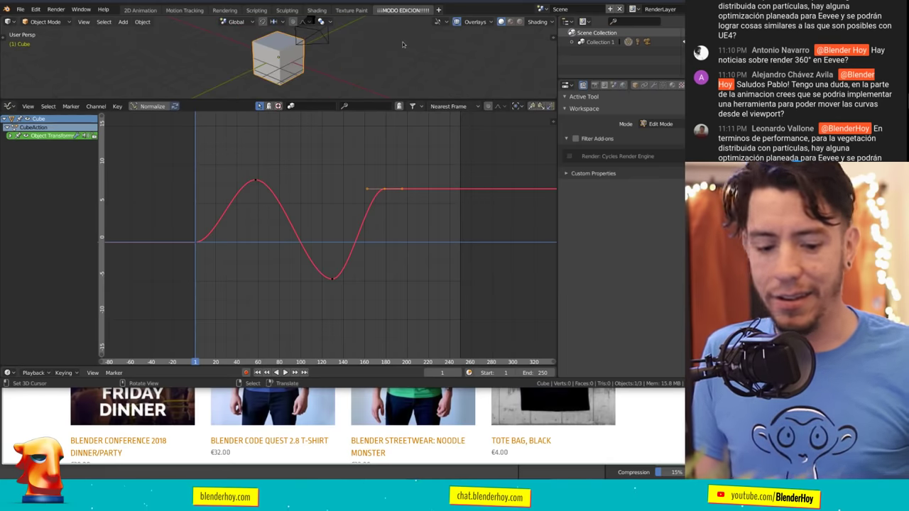
View the cube through the scene camera and show the frame number indicator.
key("KP_0")
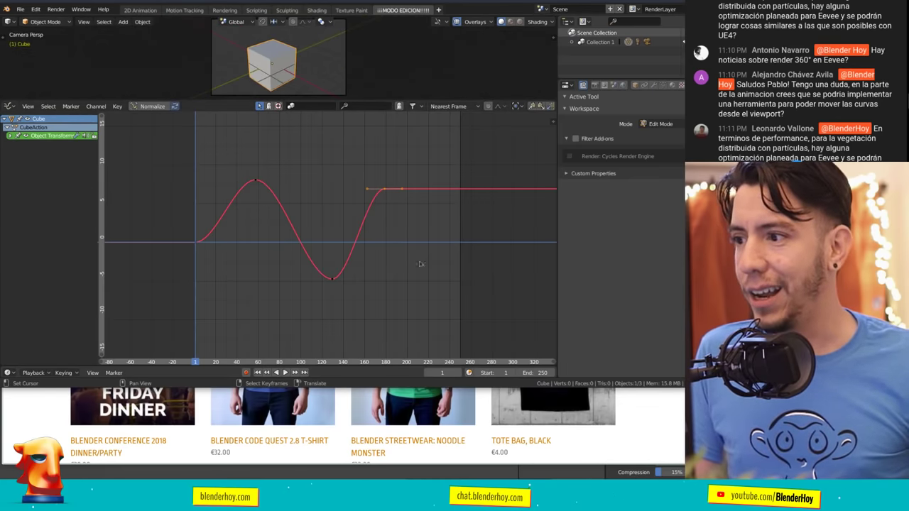
left_click(93, 372)
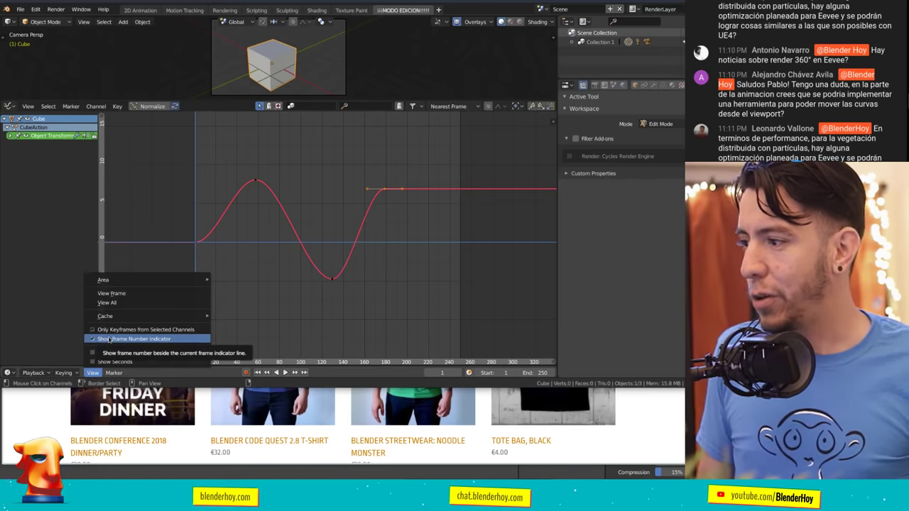
left_click(109, 340)
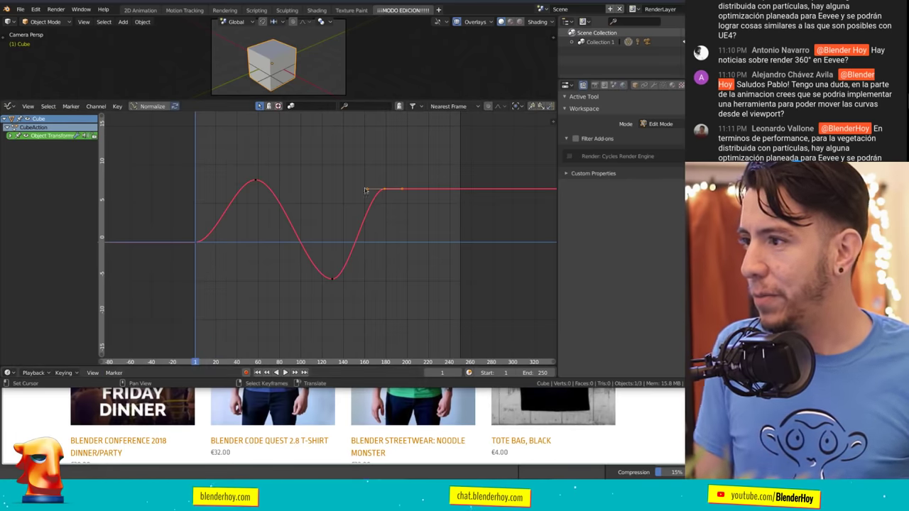
left_click(9, 106)
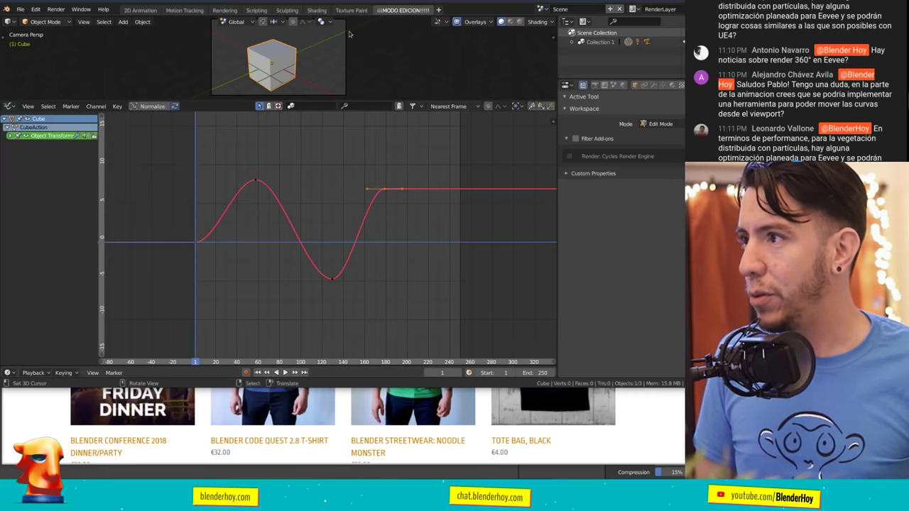
Turn the graph area into a Video Sequencer and add g3724.png as an image strip.
left_click(9, 106)
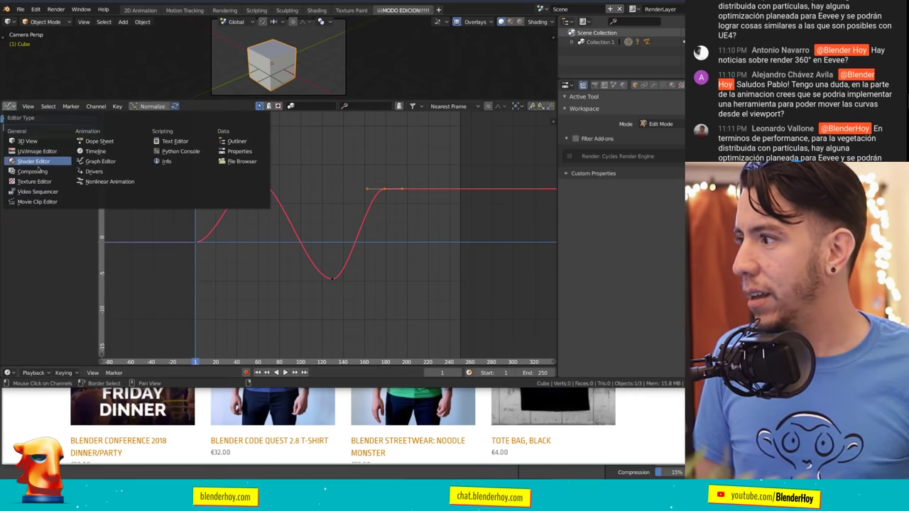
left_click(39, 191)
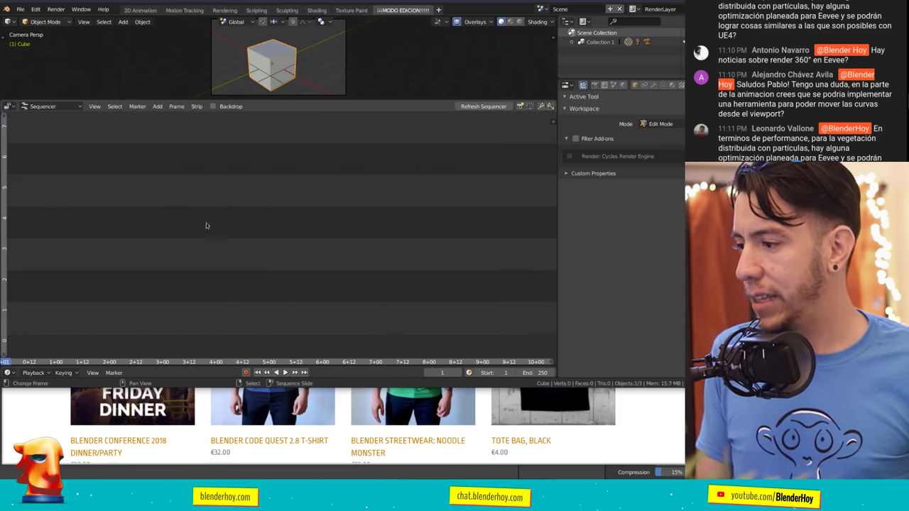
key("shift+a")
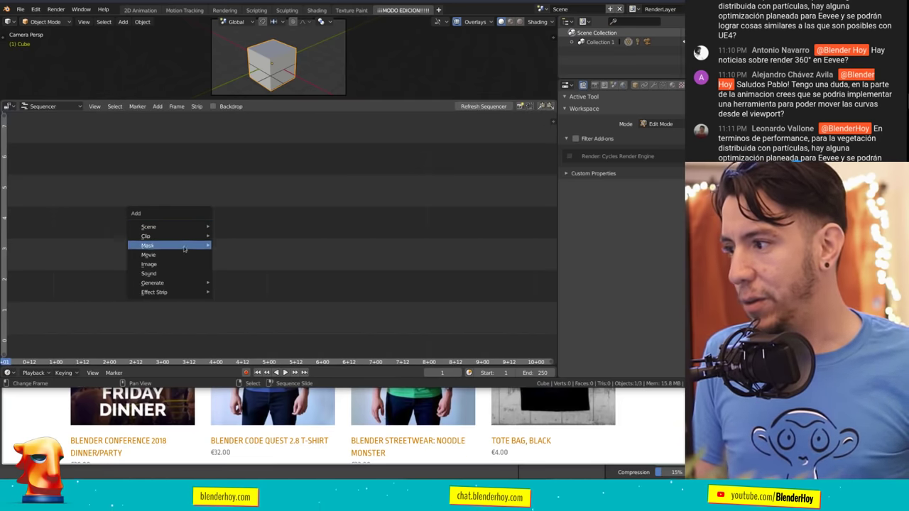
key("Escape")
key("shift+a")
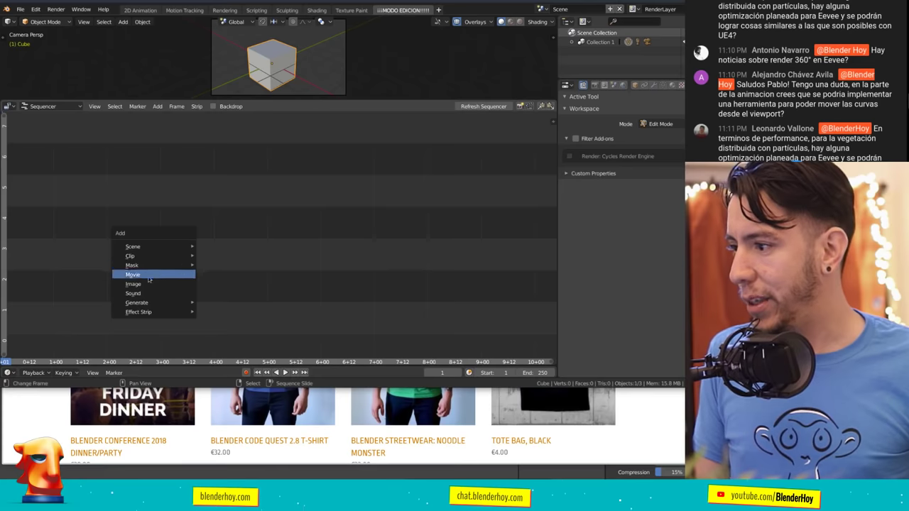
left_click(145, 282)
double_click(139, 286)
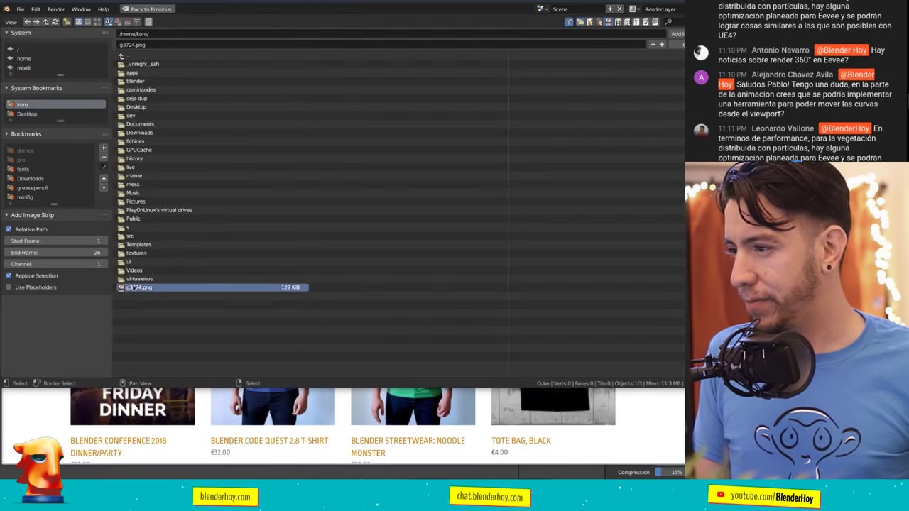
Enable the backdrop, move the g3724.png strip up a few channels, and play it back.
key("space")
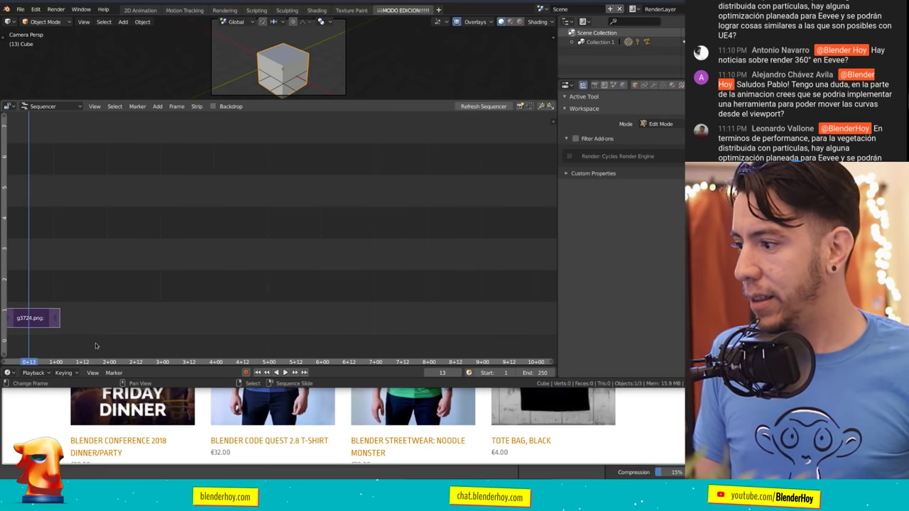
left_click(93, 373)
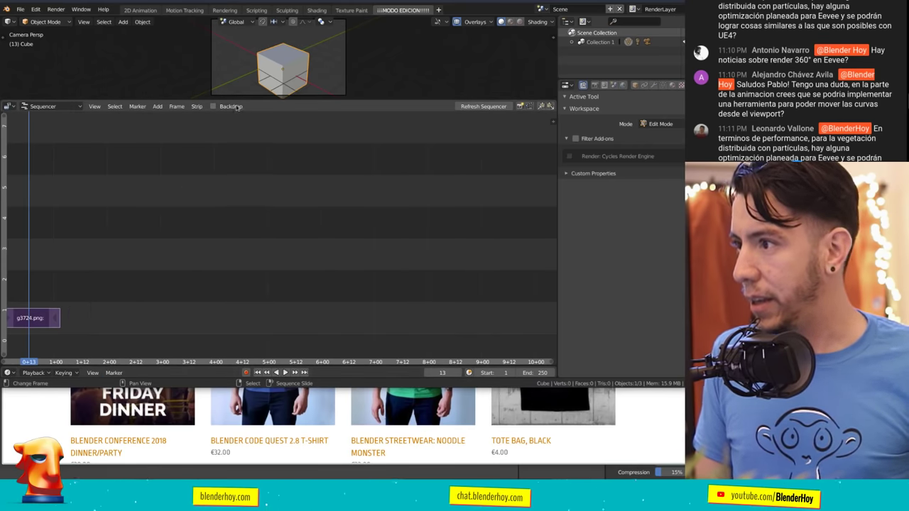
mouse_move(128, 259)
middle_mouse_down()
mouse_move(292, 253)
mouse_move(263, 240)
middle_mouse_up()
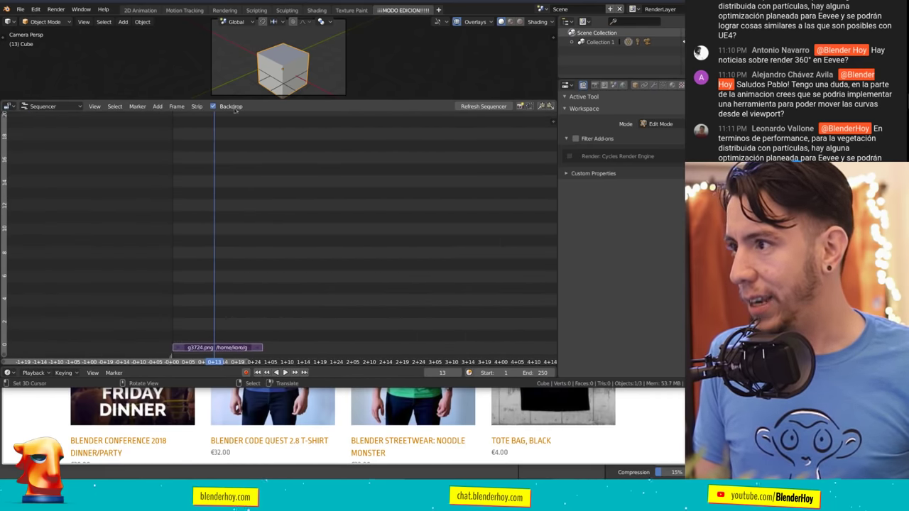
middle_click_drag(160, 334, 180, 332, "ctrl")
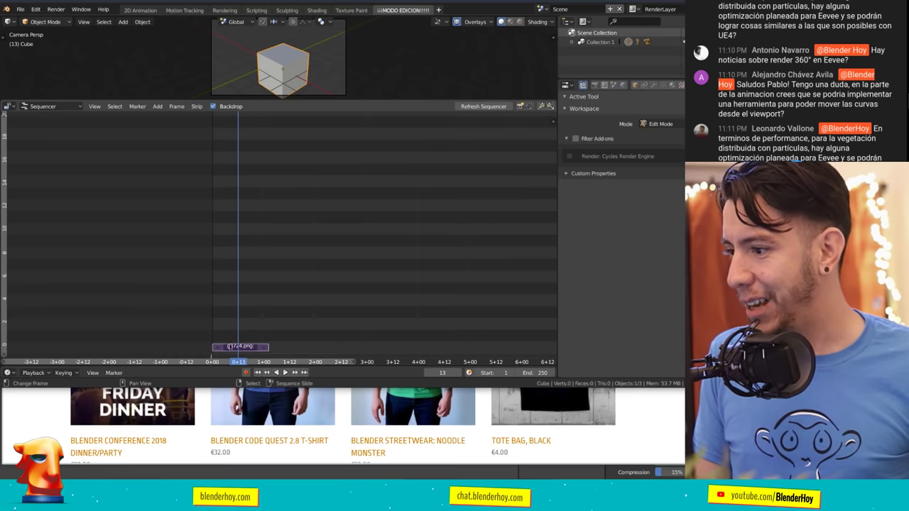
key("g")
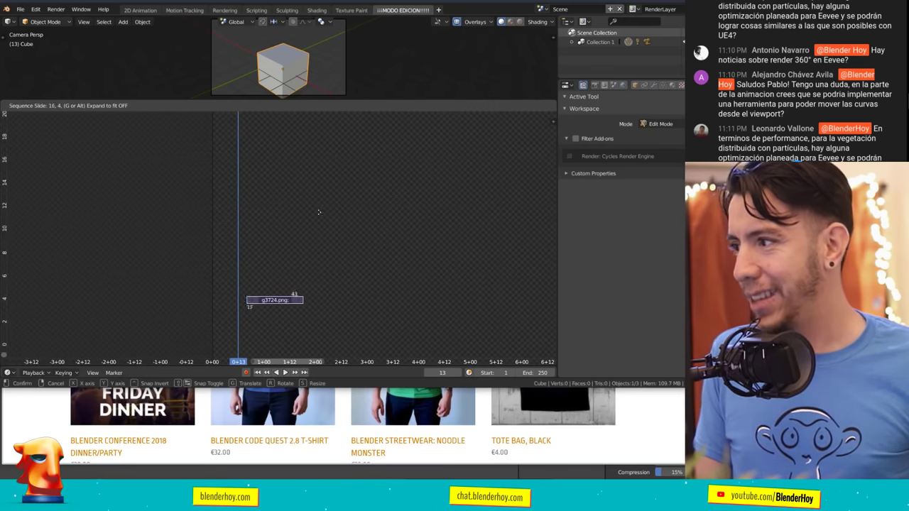
left_click(319, 211)
key("space")
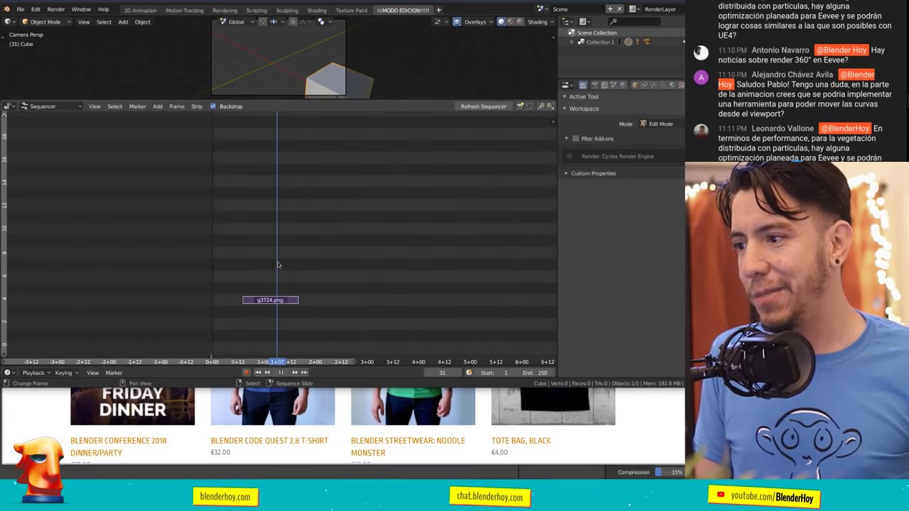
left_click_drag(278, 265, 259, 282)
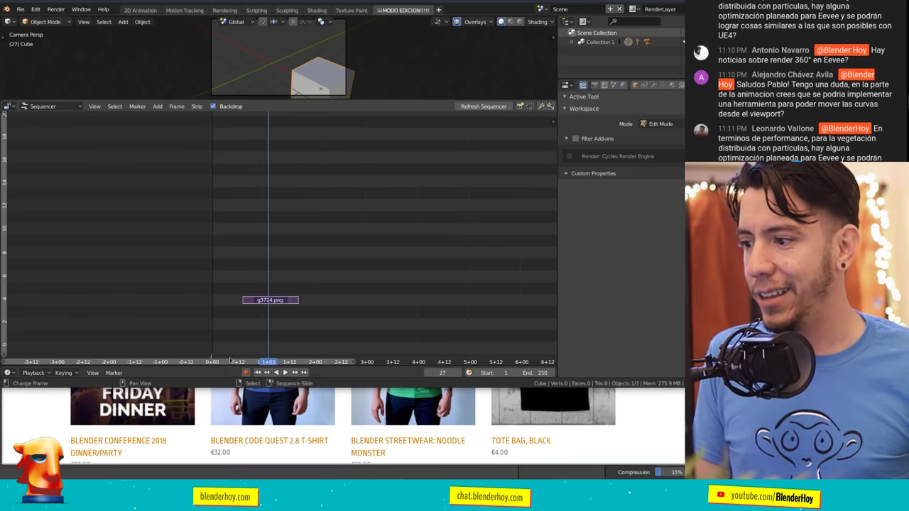
middle_click_drag(239, 274, 284, 274, "ctrl")
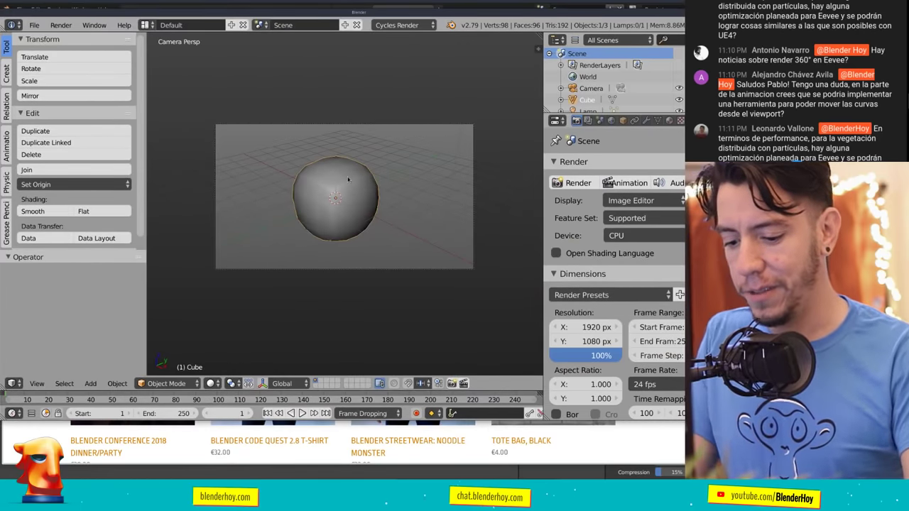
Turn the 3D view into a sequencer and add concept_koro.jpg from the caminandes characters folder.
key("shift+F8")
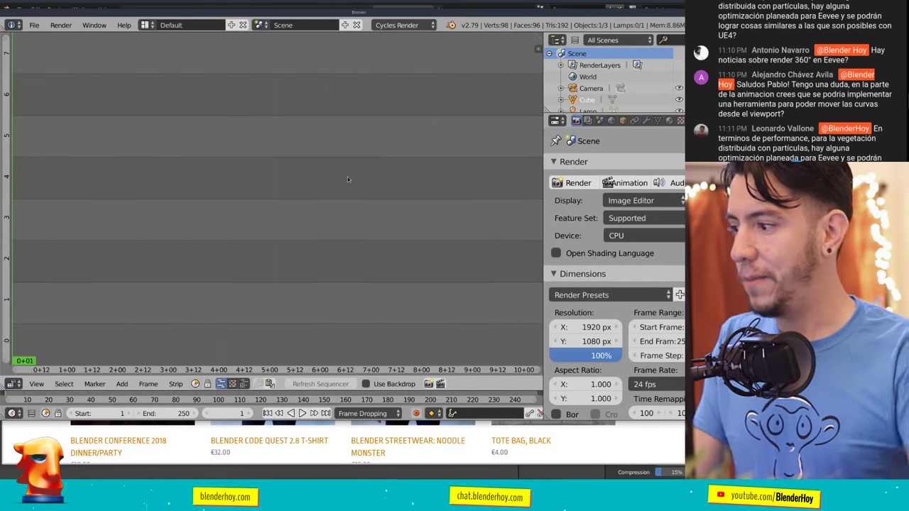
key("shift+a")
left_click(210, 261)
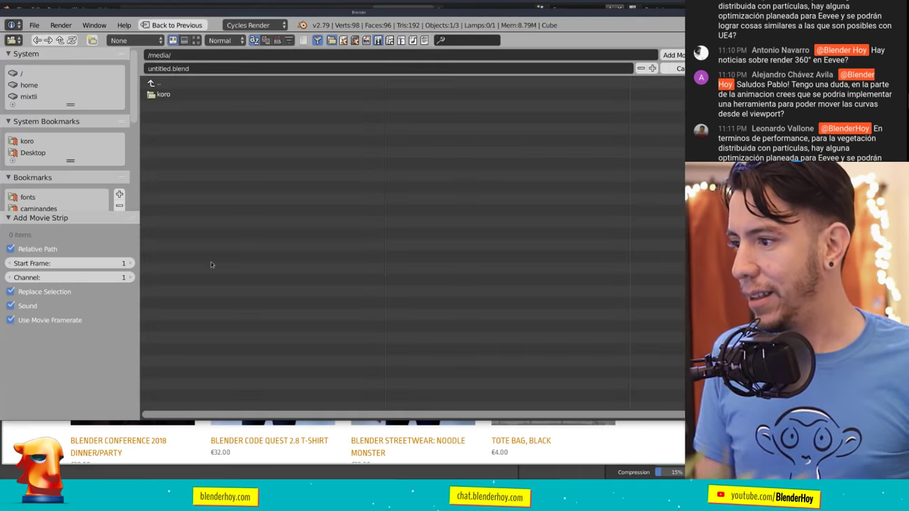
key("Escape")
key("shift+a")
left_click(207, 272)
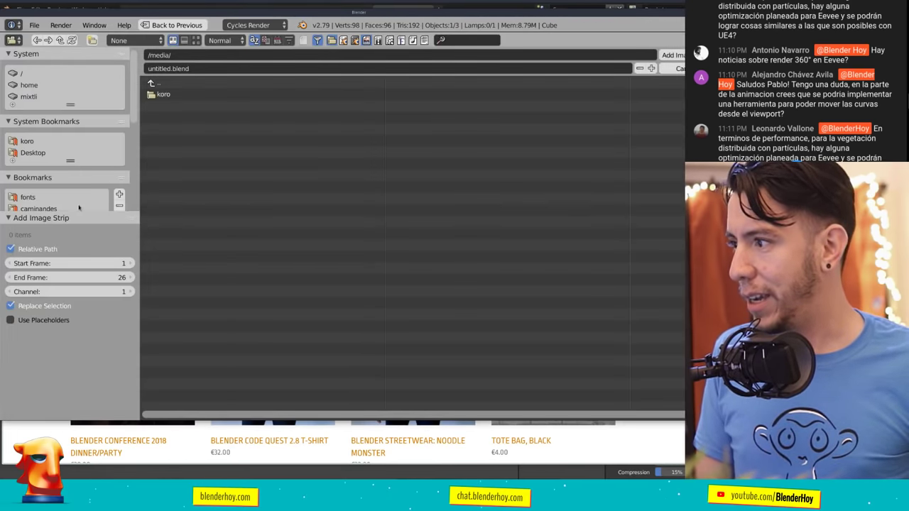
left_click(57, 208)
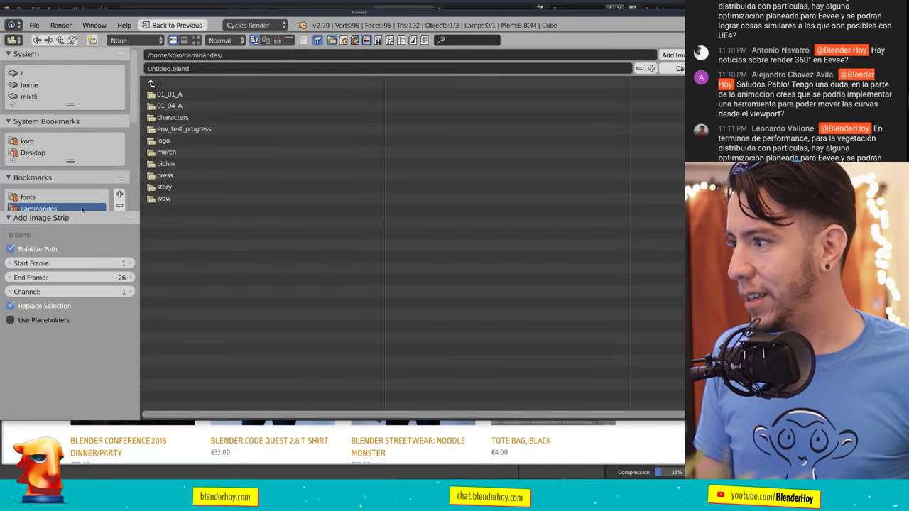
left_click(172, 121)
double_click(173, 105)
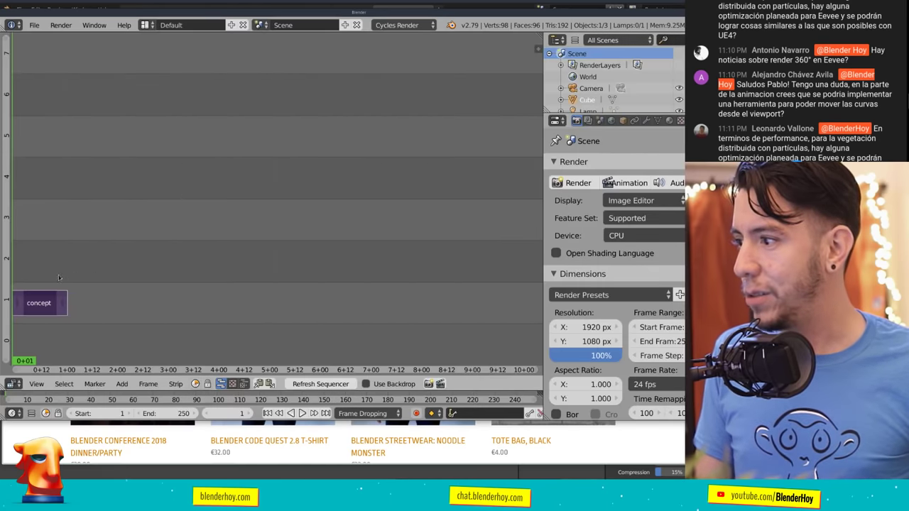
Play the sequence with the strip shown as backdrop, then quit Blender.
key("alt+a")
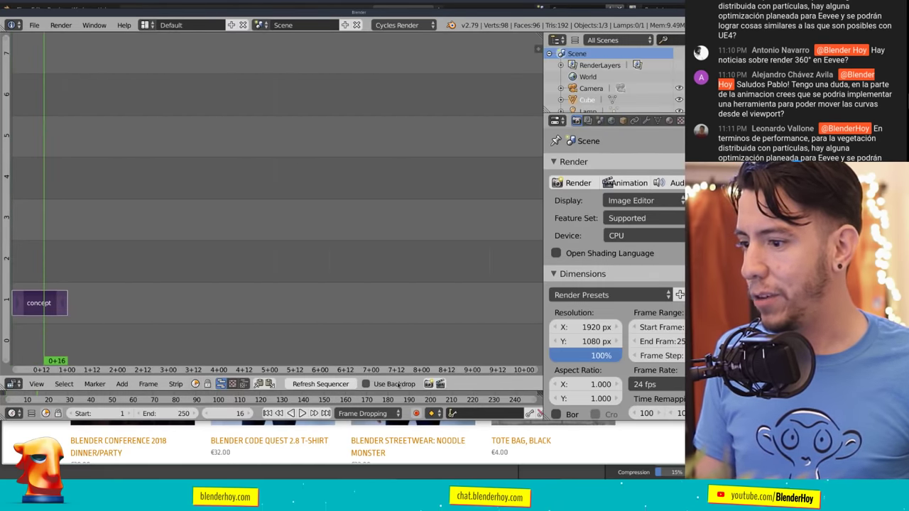
left_click(366, 384)
scroll(166, 230, "down", 3)
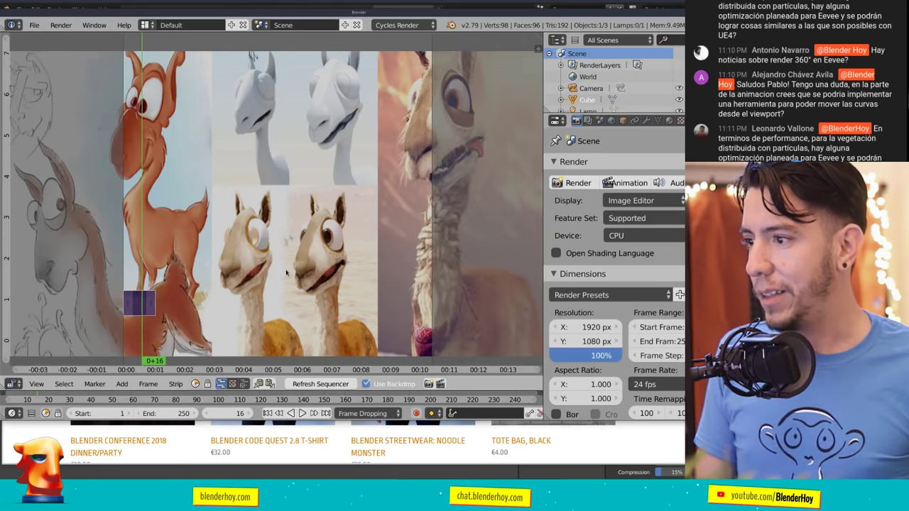
key("Left")
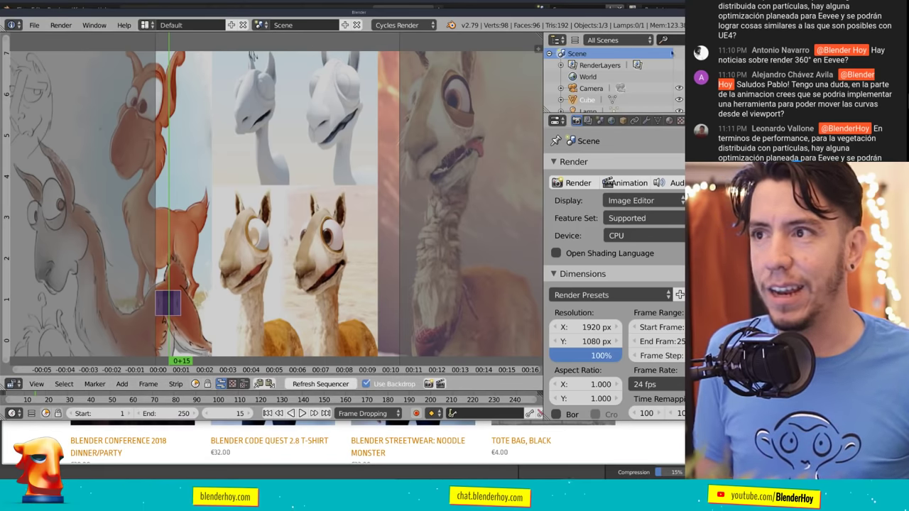
key("ctrl+q")
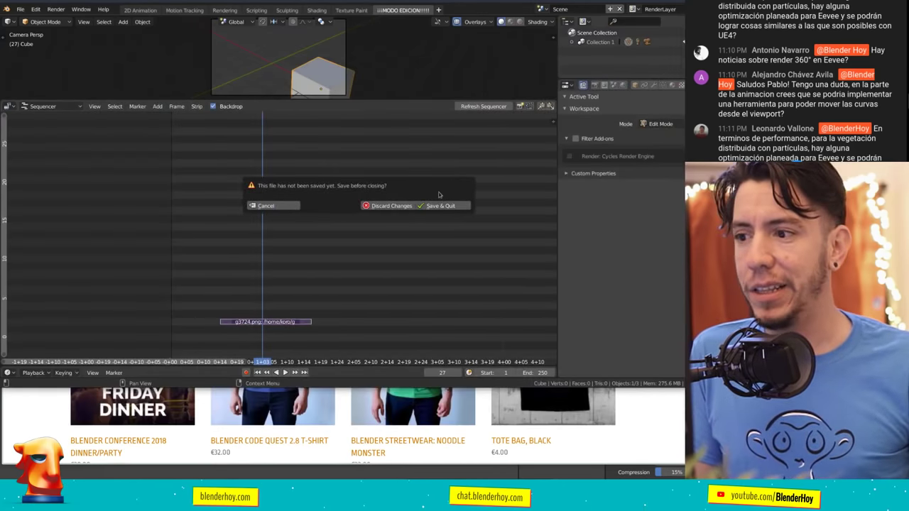
left_click(389, 207)
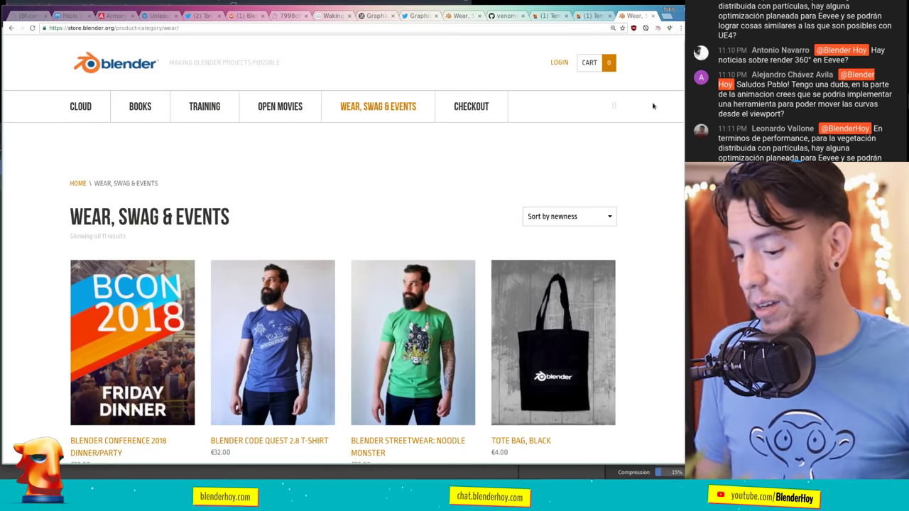
Search 'site:developer.blender.org graph 3d view backdrop' and open the D1781 Graph Editor Backdrop result.
key("ctrl+t")
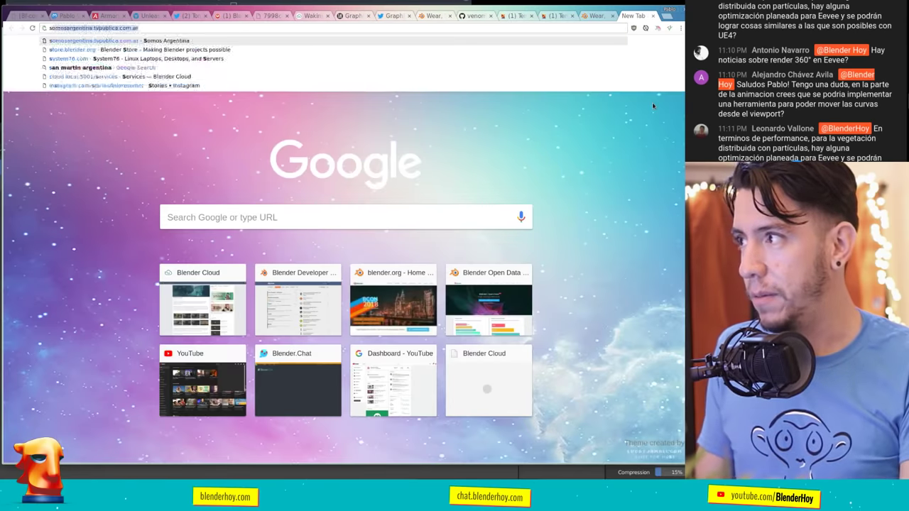
type("site:e")
key("BackSpace")
type("devel")
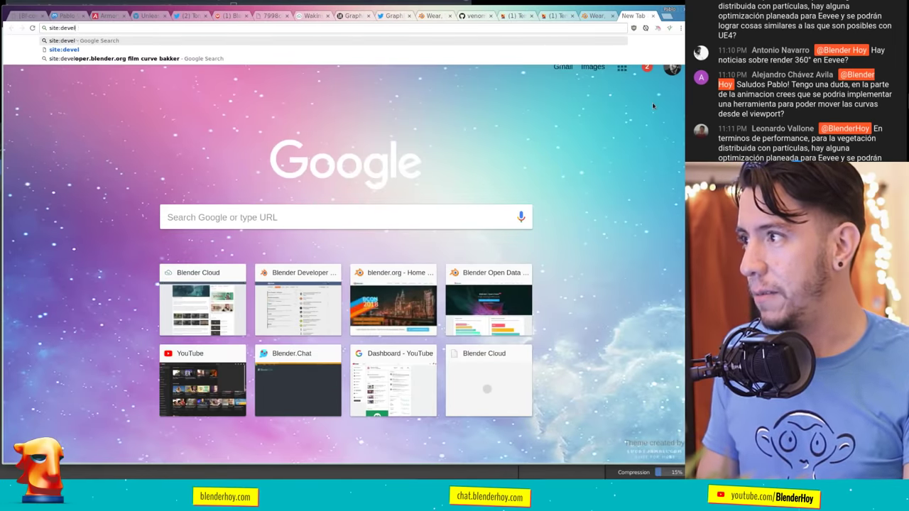
type("oper.blender.org")
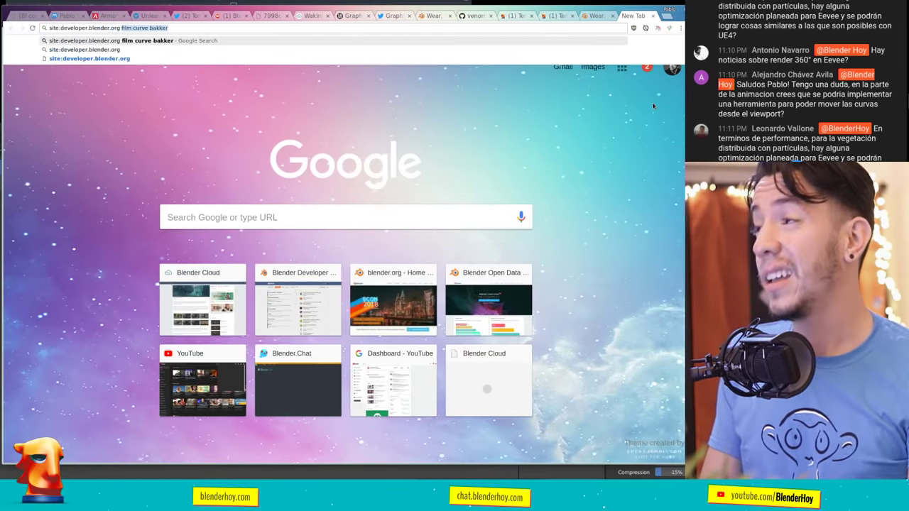
type(" grapd")
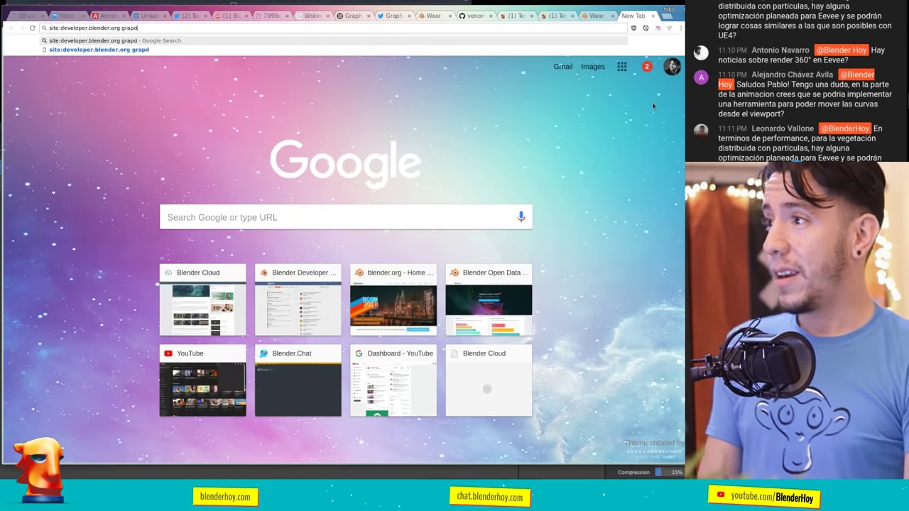
type("h editor")
key("BackSpace")
key("BackSpace")
key("BackSpace")
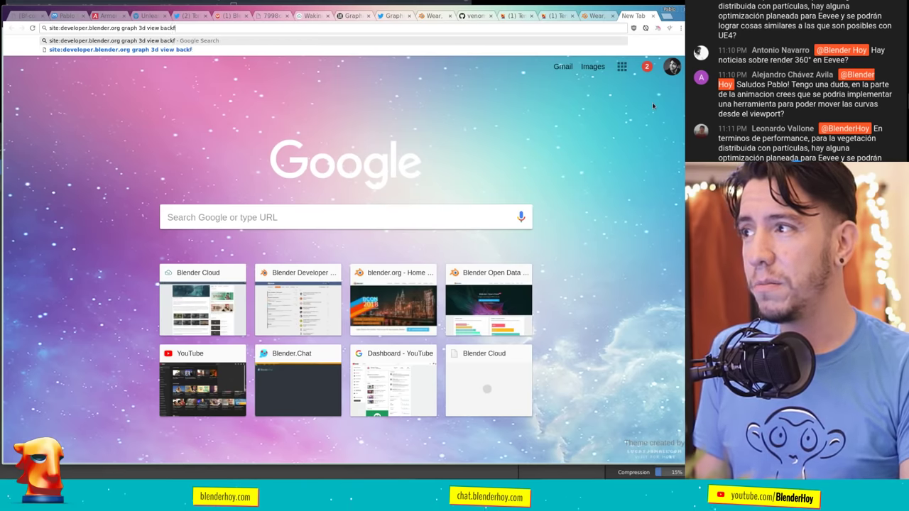
type("rop")
key("Return")
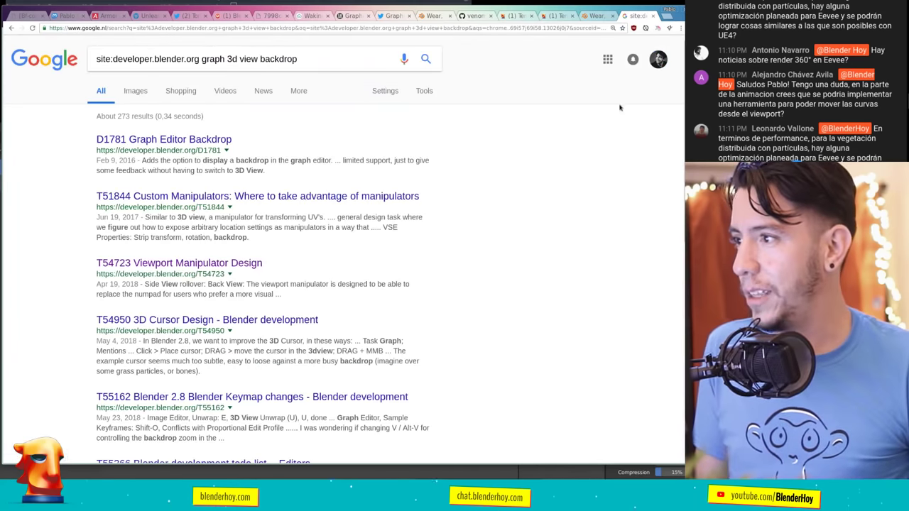
left_click(225, 139)
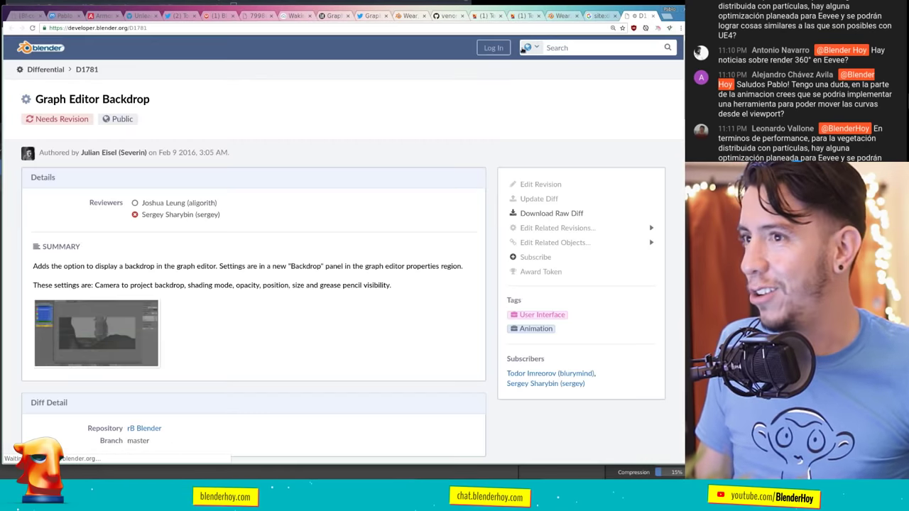
Enlarge and close the backdrop screenshot, then scroll through the D1781 revision page.
left_click(125, 334)
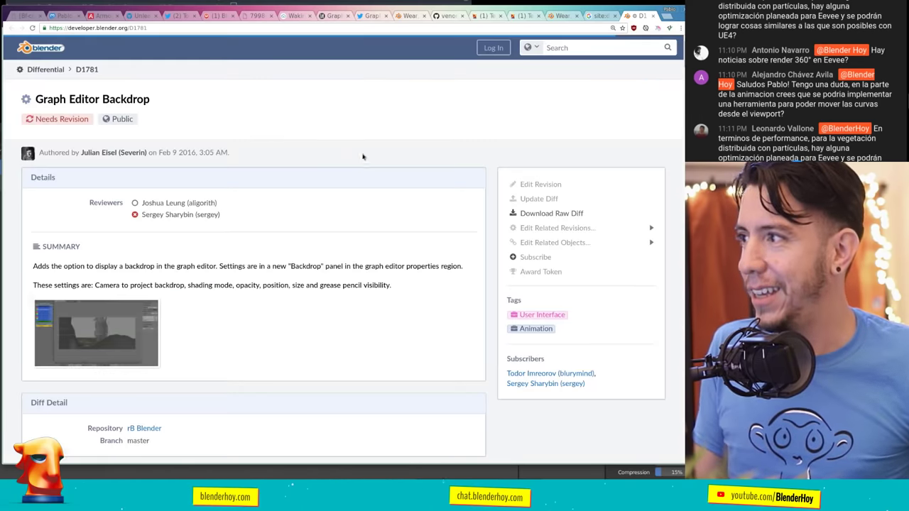
key("Escape")
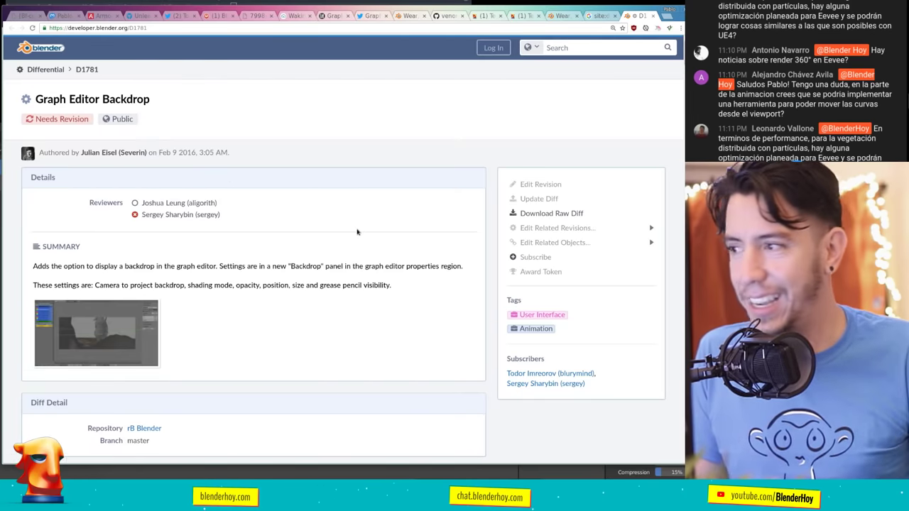
scroll(354, 243, "down", 3)
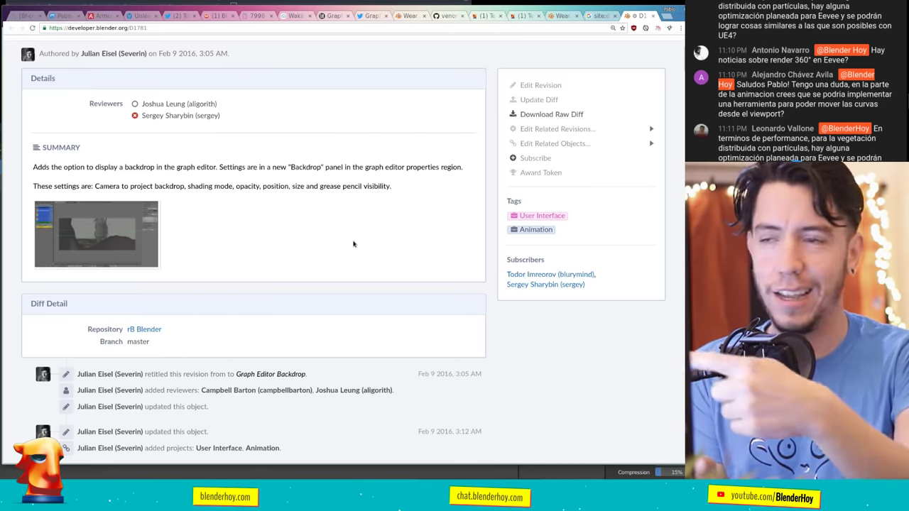
scroll(352, 244, "up", 1)
scroll(351, 245, "up", 2)
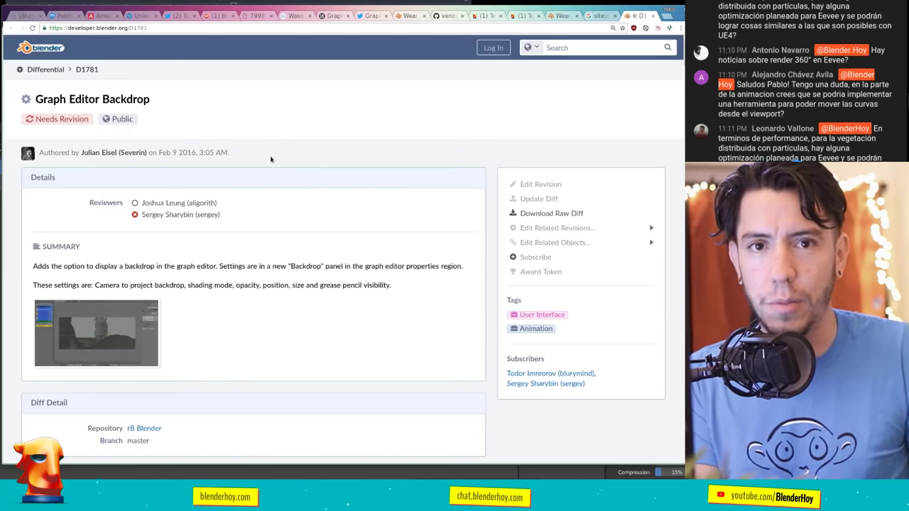
scroll(298, 170, "down", 4)
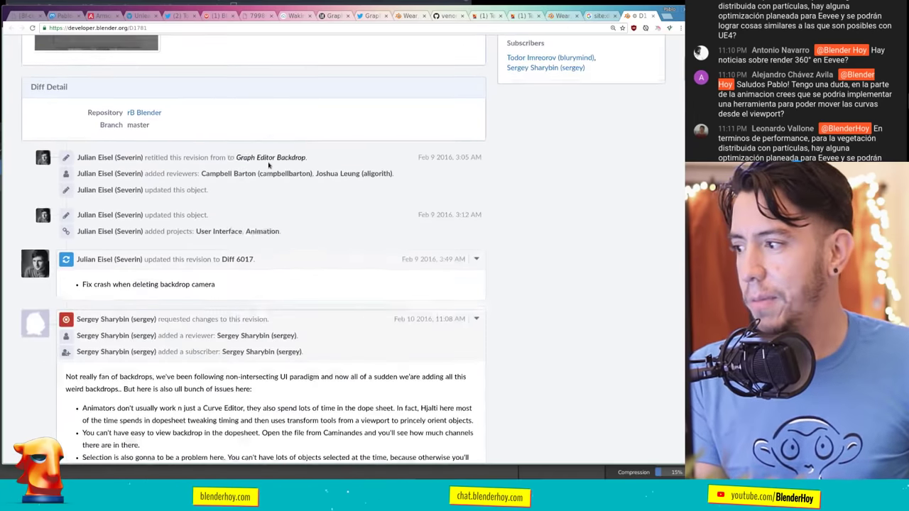
scroll(327, 174, "down", 2)
scroll(345, 175, "up", 2)
right_click(345, 175)
left_click(574, 166)
scroll(568, 171, "up", 3)
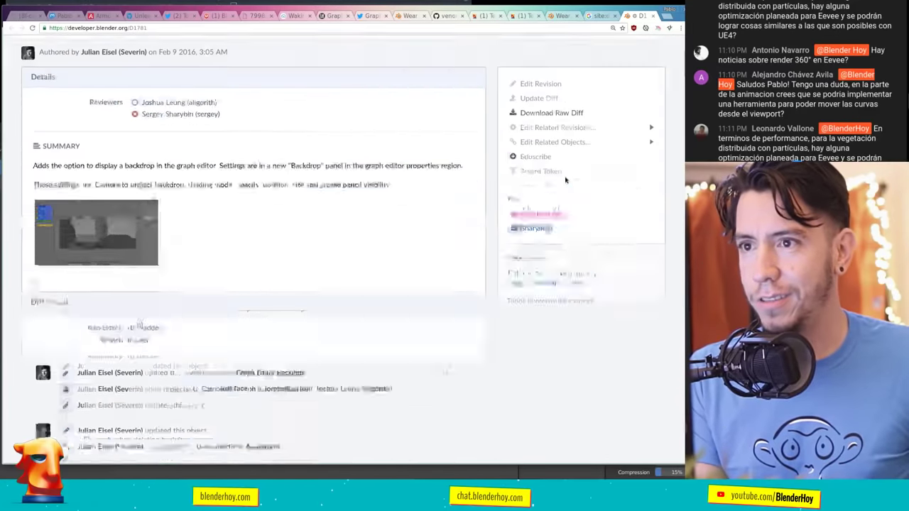
scroll(563, 179, "up", 2)
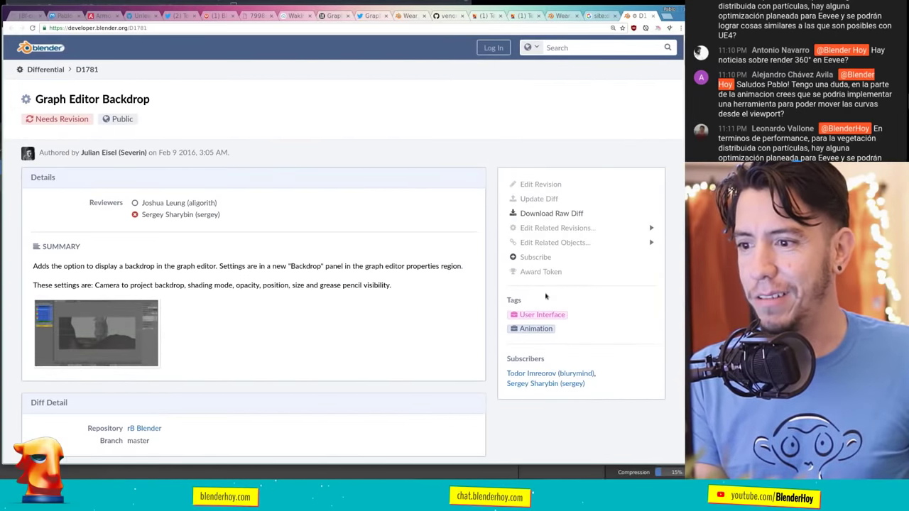
Try awarding a token, go to the login page and submit the saved login details.
left_click(525, 272)
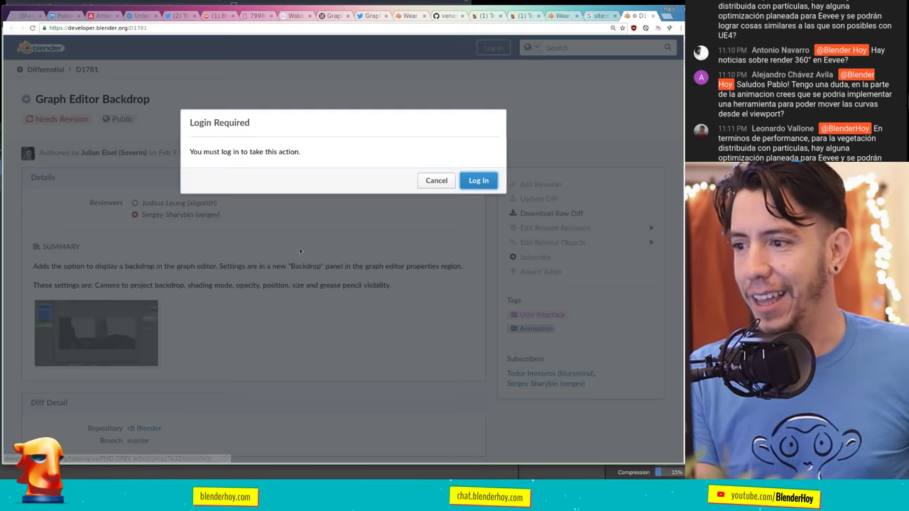
left_click(463, 182)
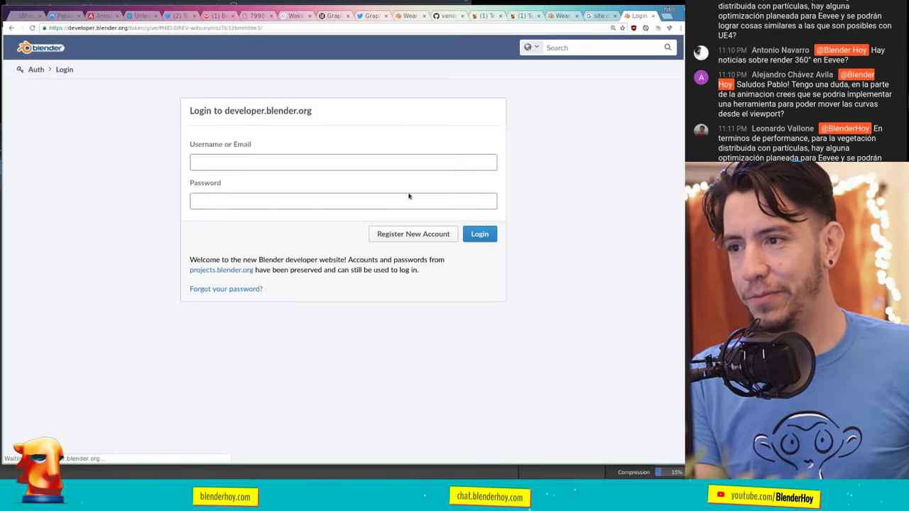
left_click(409, 196)
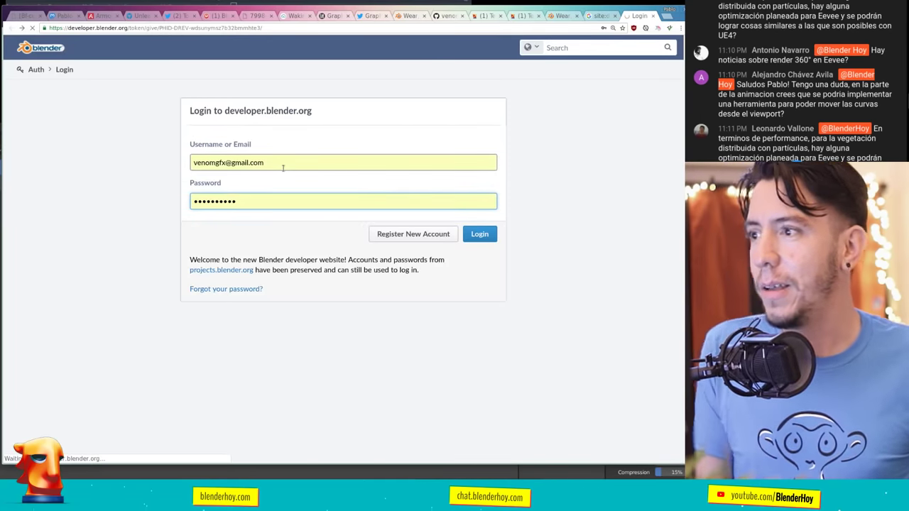
key("Return")
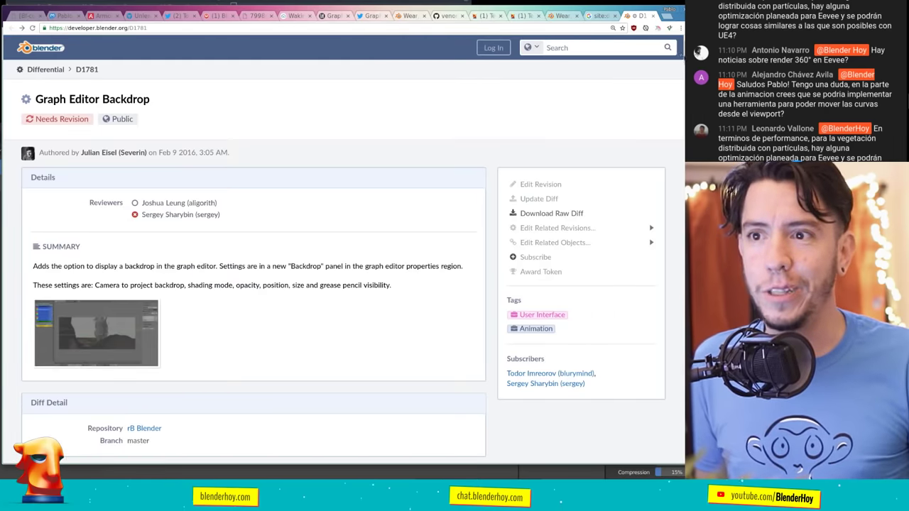
Scroll through the D1781 revision's comments and back up the page.
left_click_drag(680, 43, 677, 111)
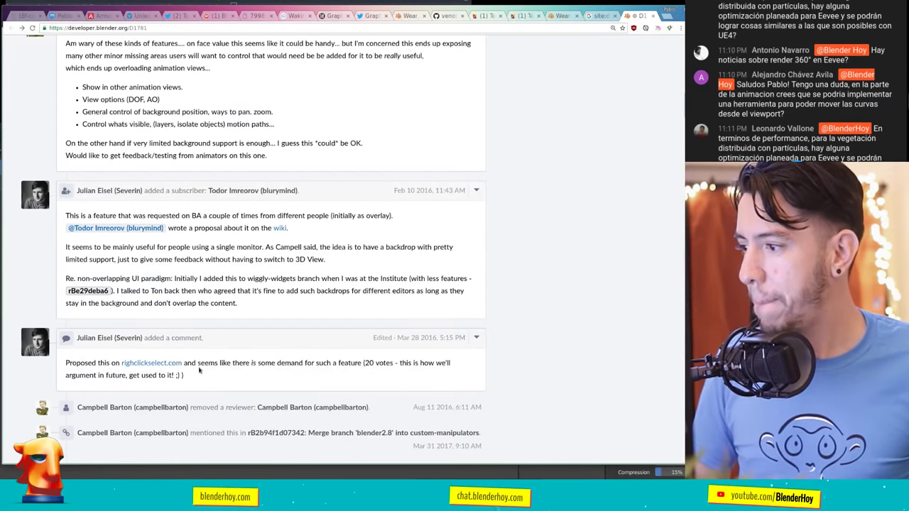
scroll(200, 369, "up", 3)
scroll(206, 372, "up", 5)
scroll(216, 374, "up", 5)
scroll(227, 377, "up", 5)
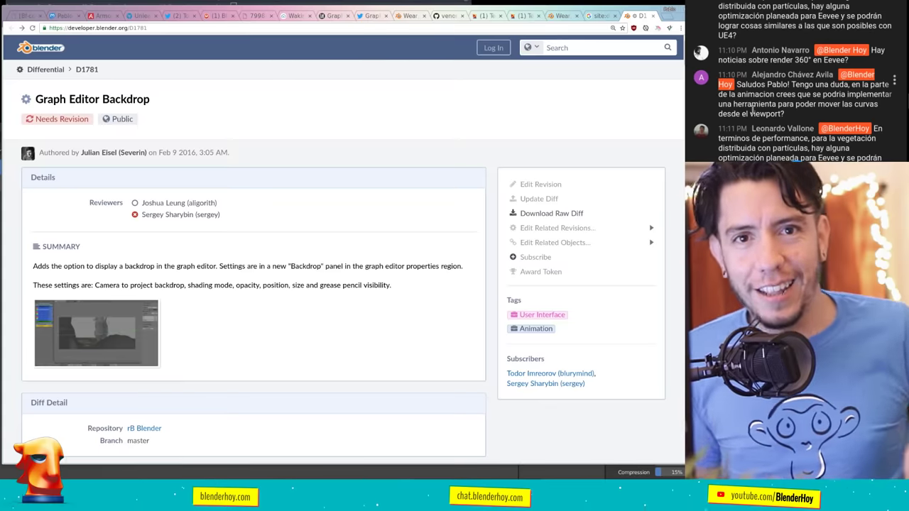
mouse_move(772, 133)
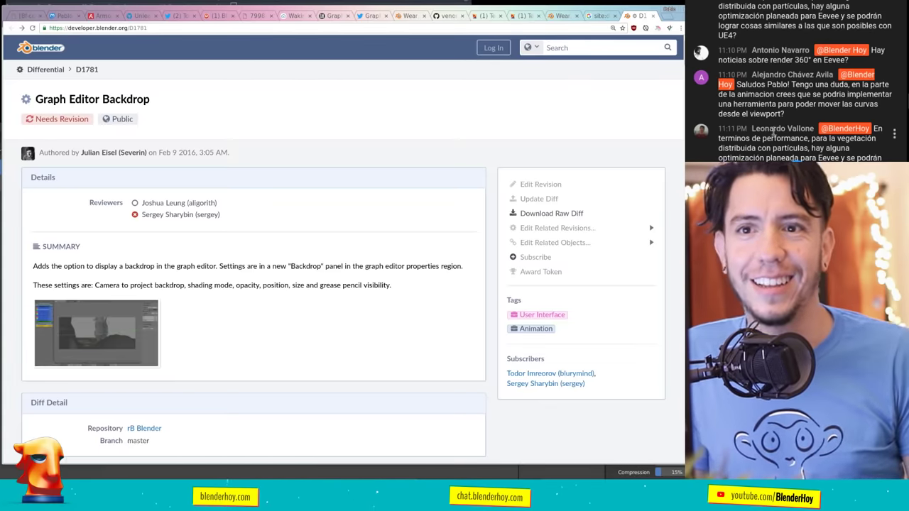
scroll(889, 130, "down", 1)
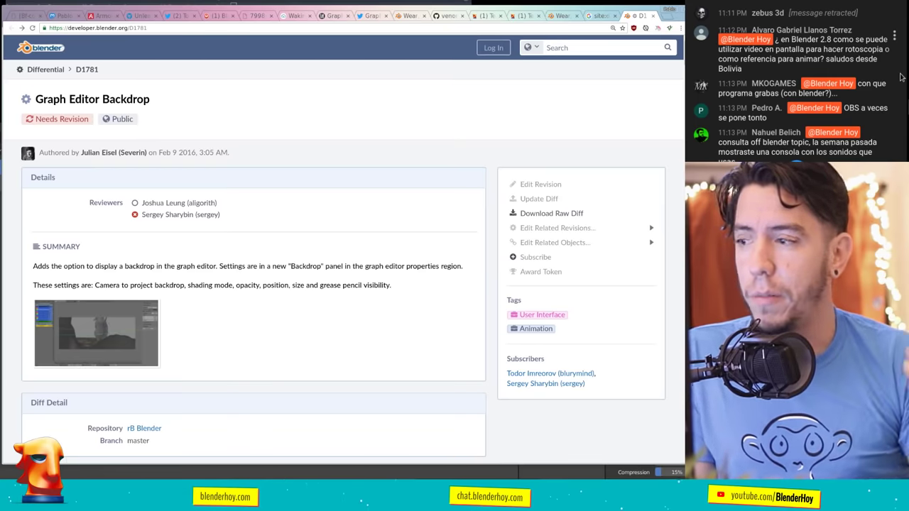
In Blender's MODO EDICION workspace, delete the cube and switch to front view.
key("alt+Tab")
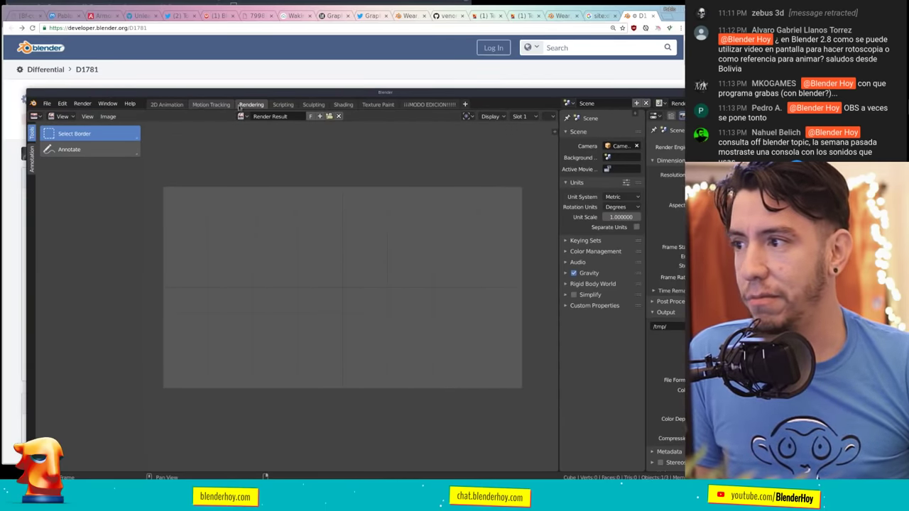
left_click(380, 105)
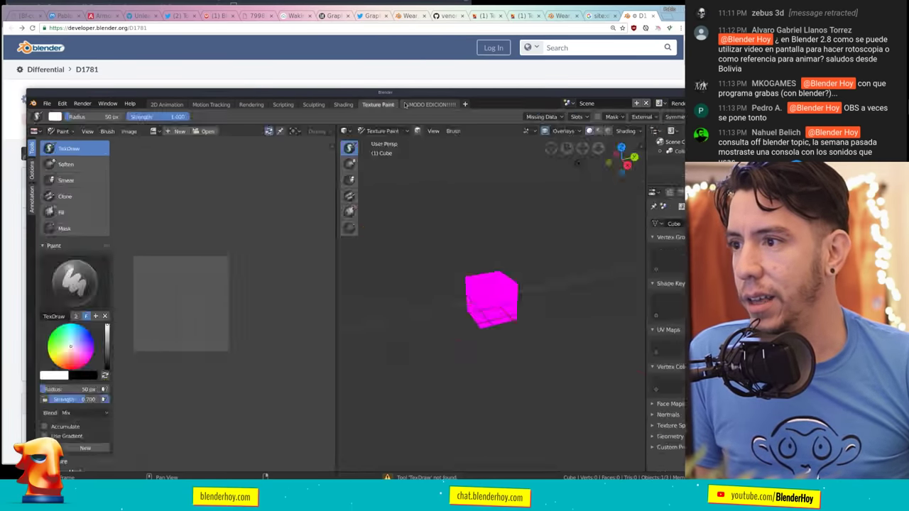
left_click(429, 105)
key("x")
left_click(365, 221)
middle_click_drag(370, 231, 346, 258)
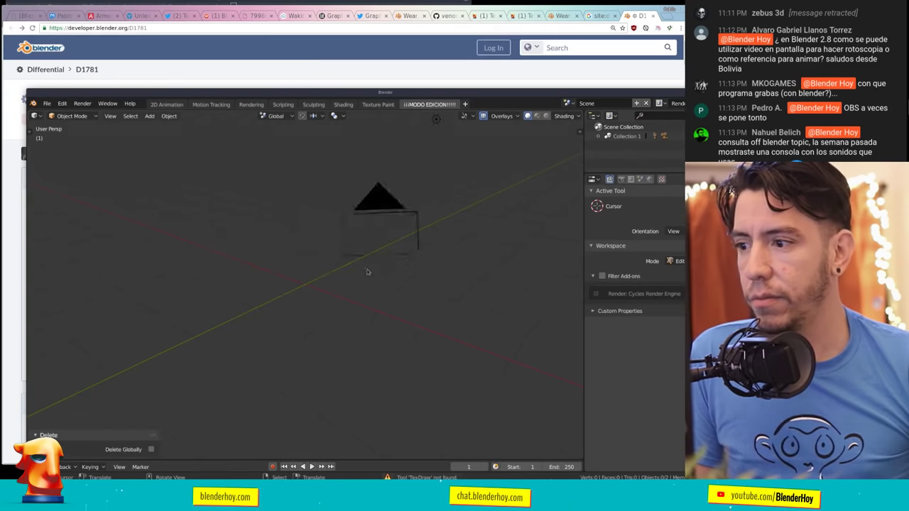
key("KP_1")
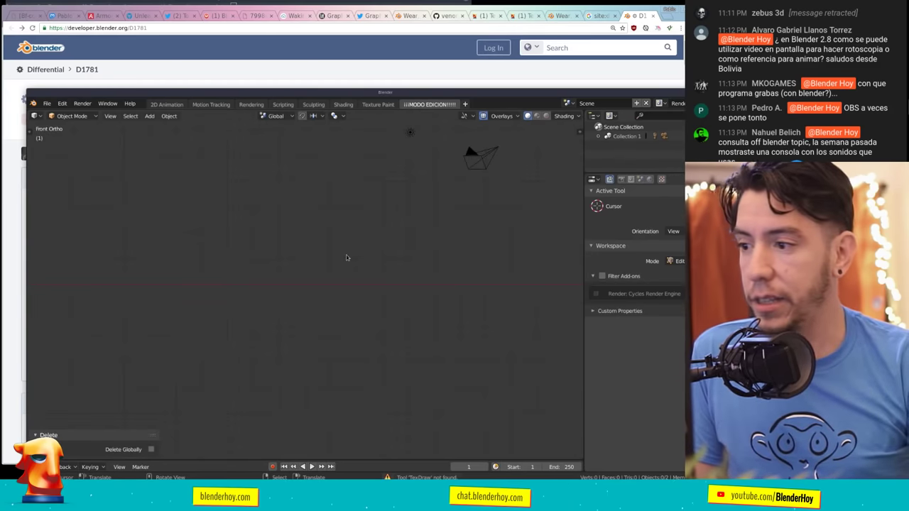
Add an image empty, reposition it and scale it up to 12.509.
key("shift+a")
key("Escape")
middle_click_drag(378, 243, 282, 281)
key("shift+a")
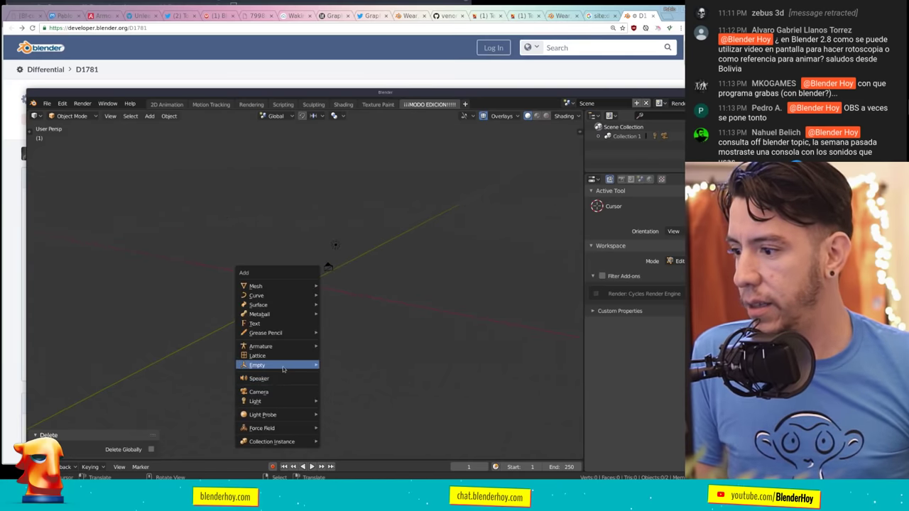
left_click(341, 435)
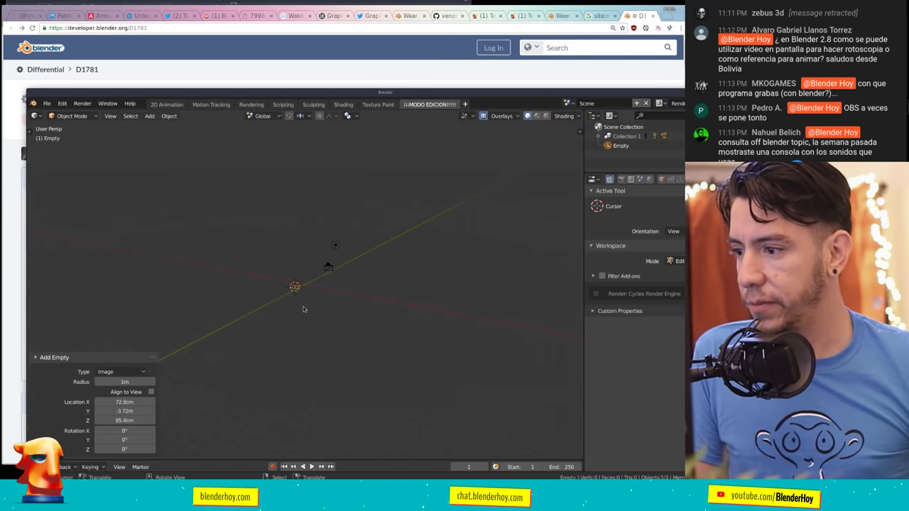
key("g")
left_click(317, 291)
key("s")
left_click(336, 245)
middle_click_drag(336, 245, 338, 260)
Inspect the empty's image display settings, then quit Blender without saving.
left_click(660, 180)
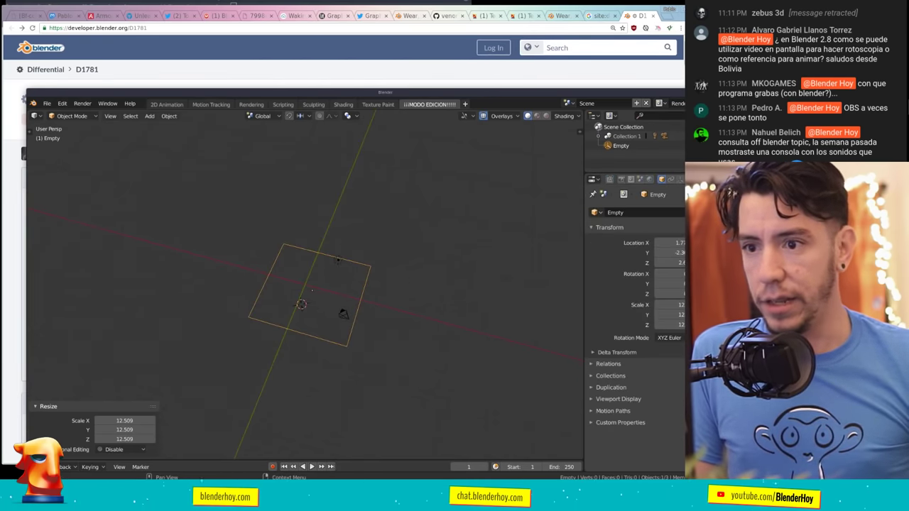
left_click(679, 179)
middle_click_drag(659, 265, 648, 250, "ctrl")
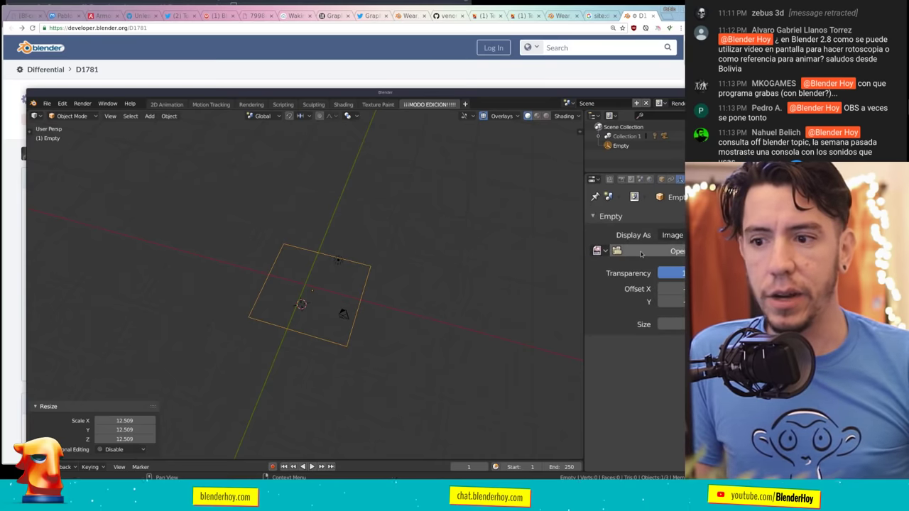
left_click(641, 253)
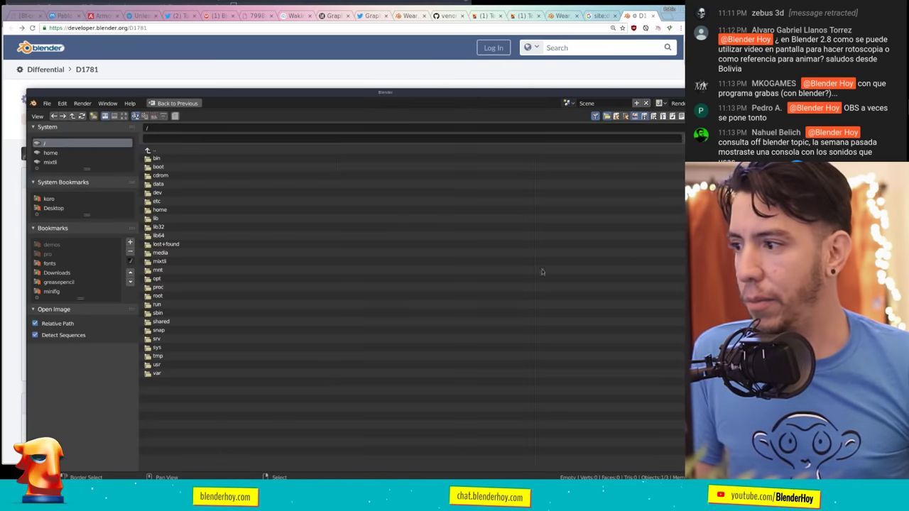
key("Escape")
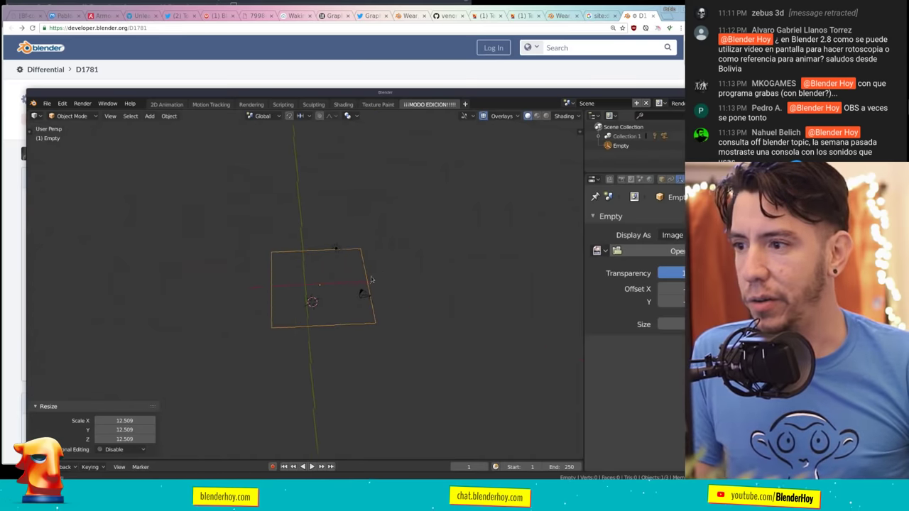
middle_click_drag(370, 279, 418, 235)
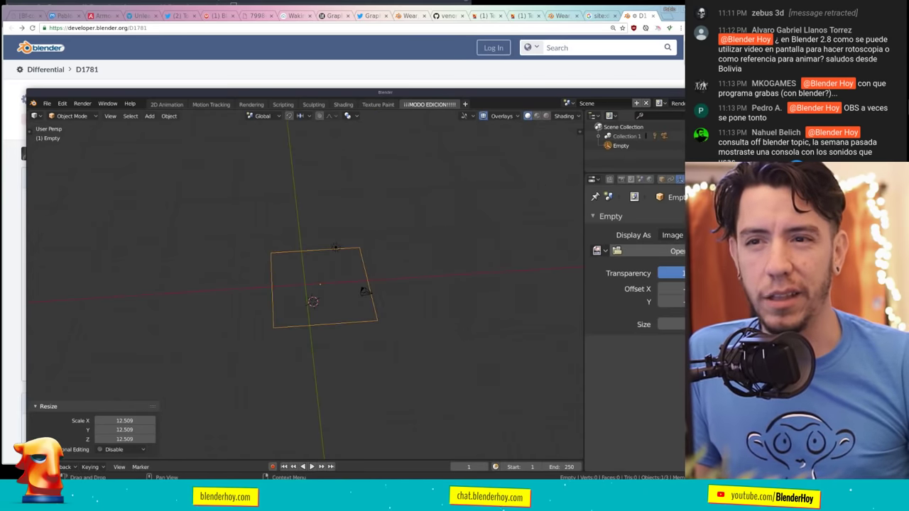
key("ctrl+q")
left_click(410, 303)
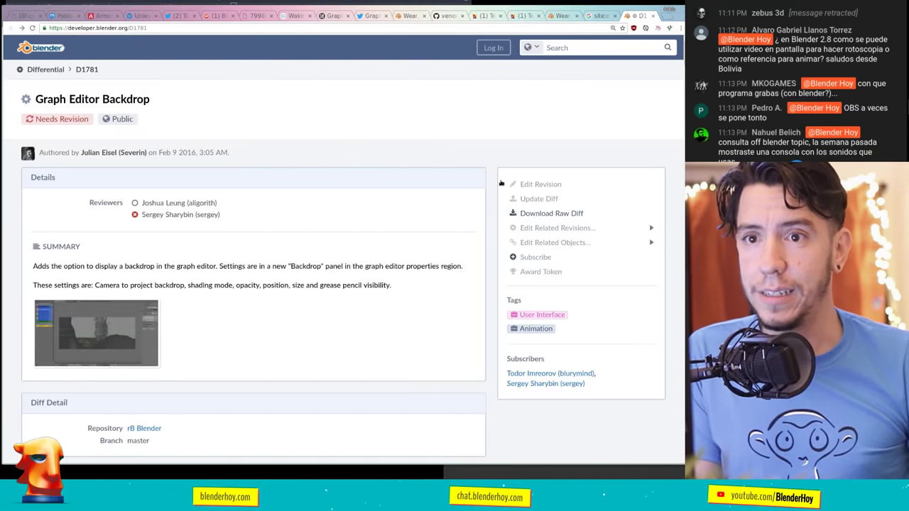
Launch a fresh Blender session, view through the camera and delete the default cube.
key("Up")
key("Return")
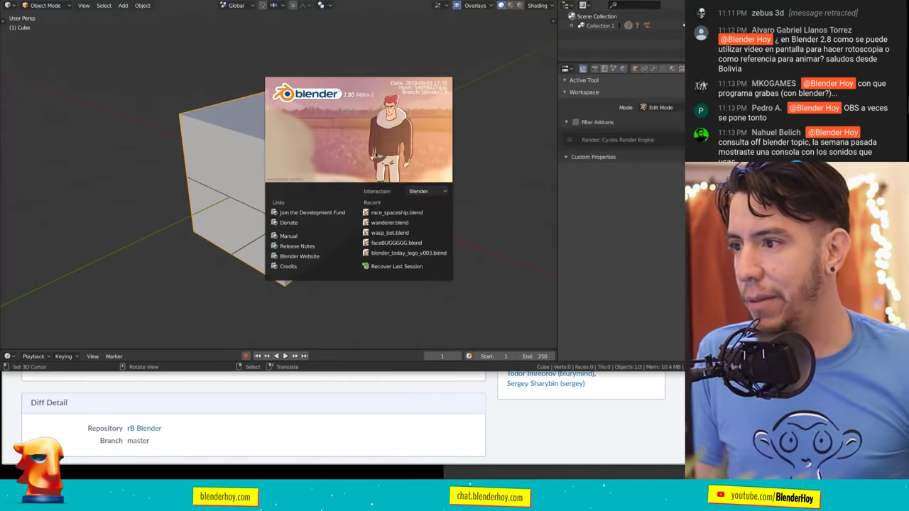
left_click(376, 155)
key("KP_Decimal")
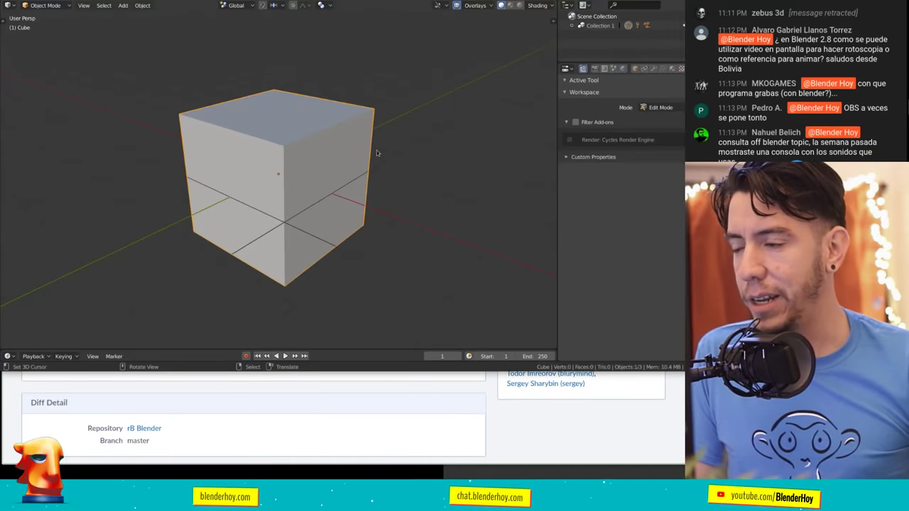
scroll(376, 150, "down", 3)
key("KP_0")
key("x")
left_click(280, 157)
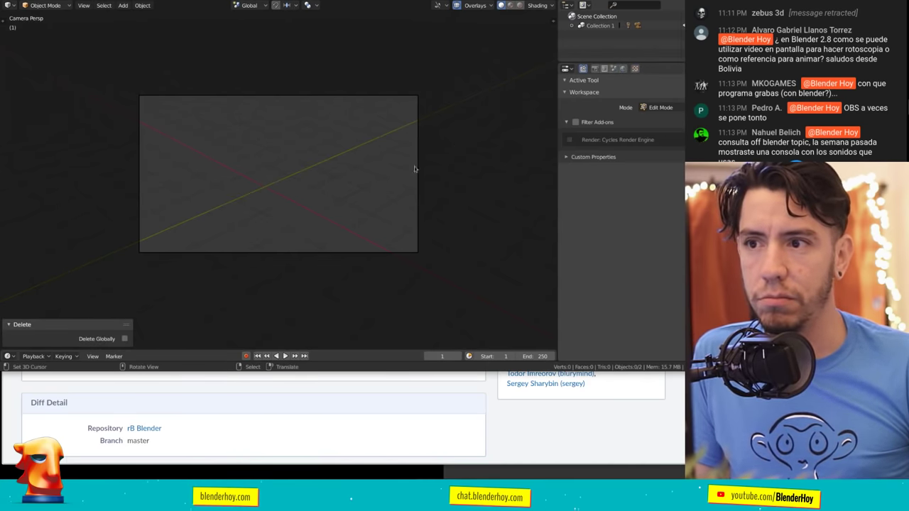
Enable camera Background Images and add an entry with Movie Clip as its source.
left_click(417, 101)
left_click(654, 69)
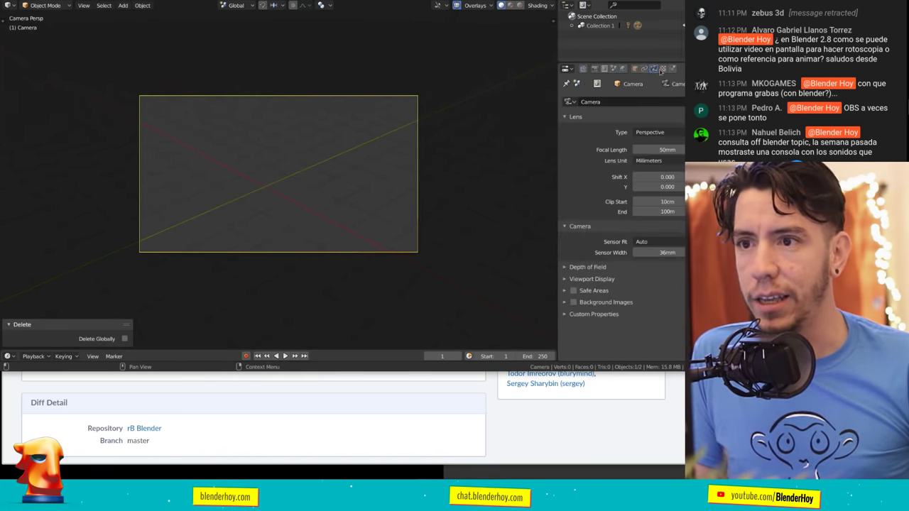
left_click(611, 303)
middle_click_drag(614, 305, 634, 313, "ctrl")
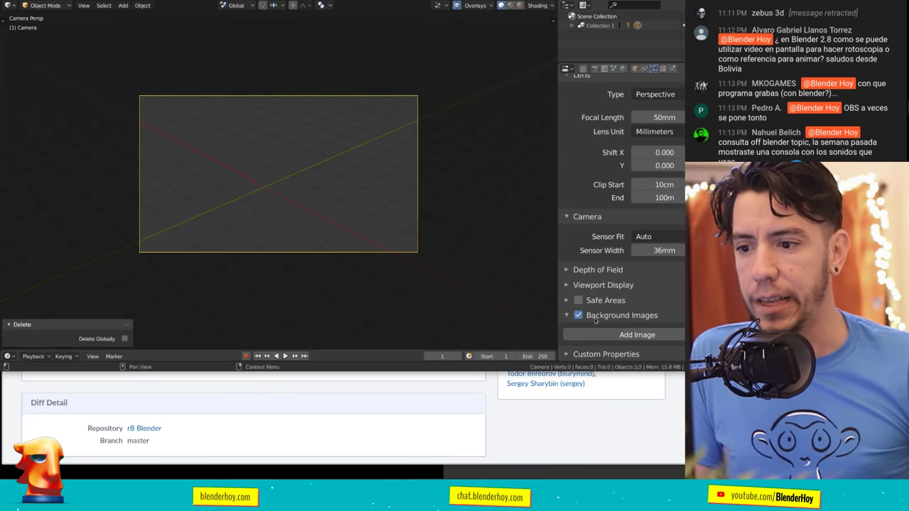
left_click(637, 334)
scroll(625, 298, "down", 2)
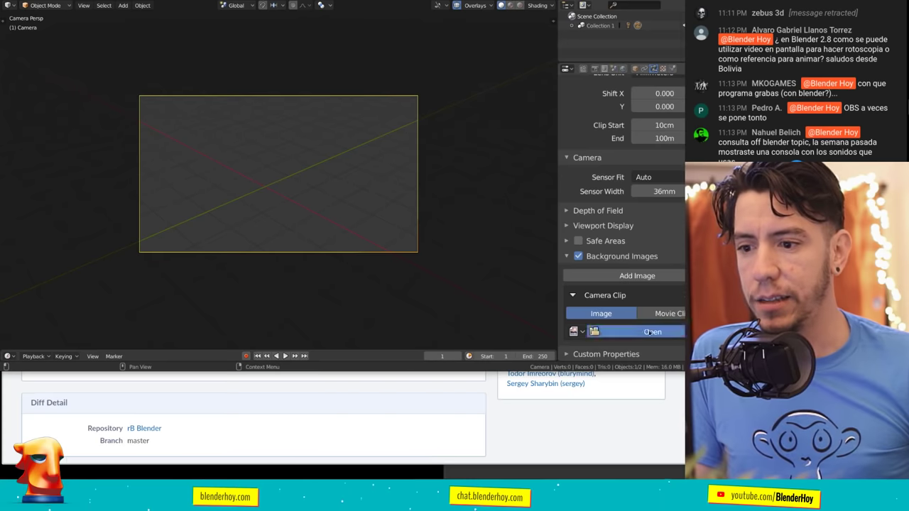
left_click(625, 331)
key("Escape")
scroll(625, 284, "down", 3)
scroll(625, 284, "down", 1)
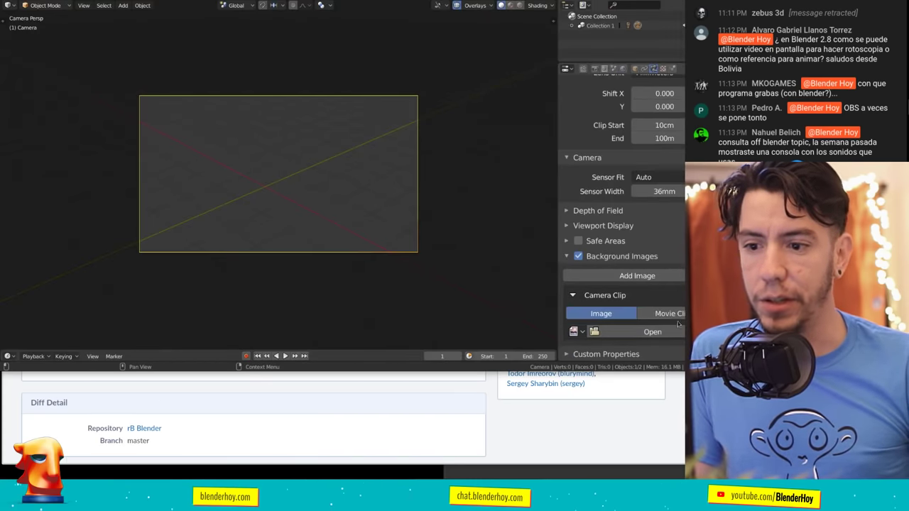
left_click(652, 314)
scroll(645, 318, "down", 3)
scroll(639, 298, "down", 2)
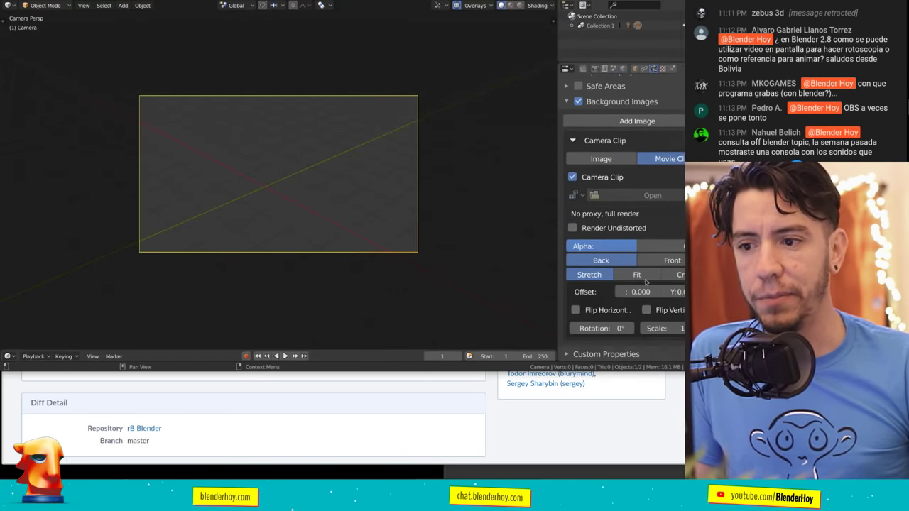
Split the 3D view, load a clip into a Movie Clip Editor on the right, then quit.
left_click_drag(553, 6, 328, 106)
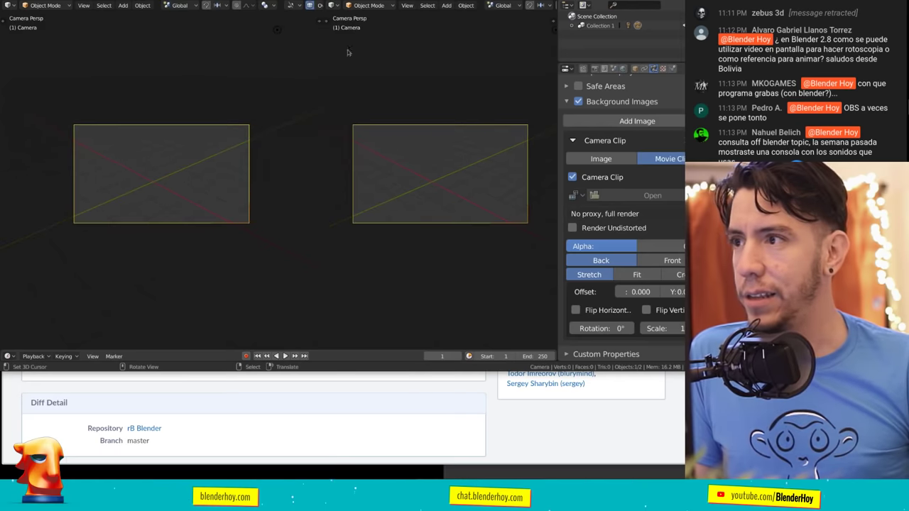
left_click(333, 5)
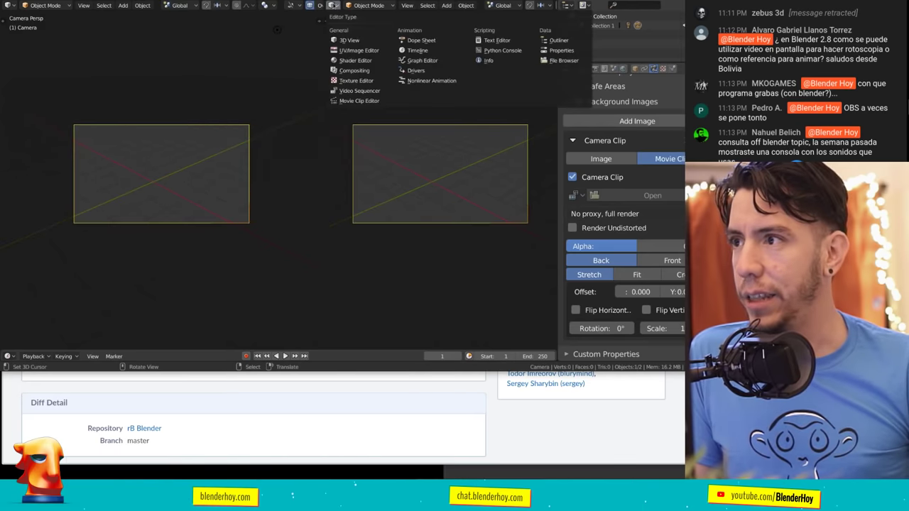
left_click(359, 100)
left_click(523, 7)
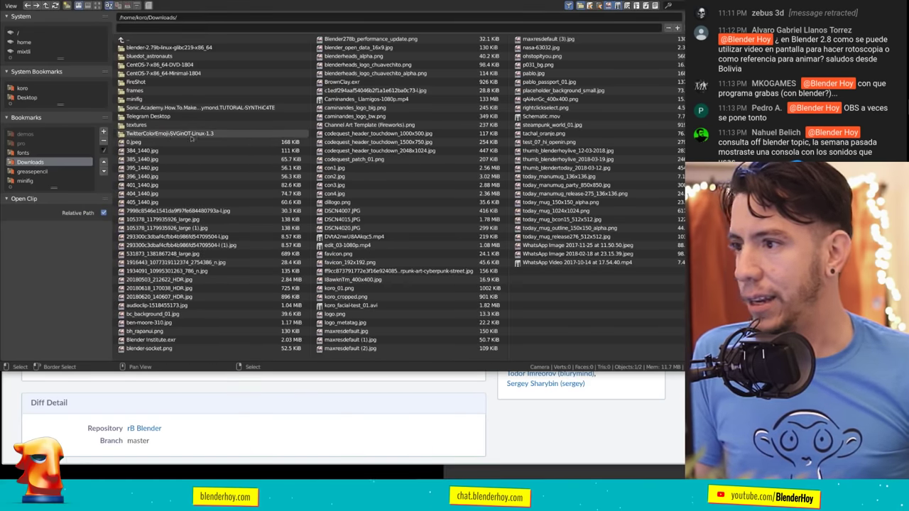
double_click(622, 98)
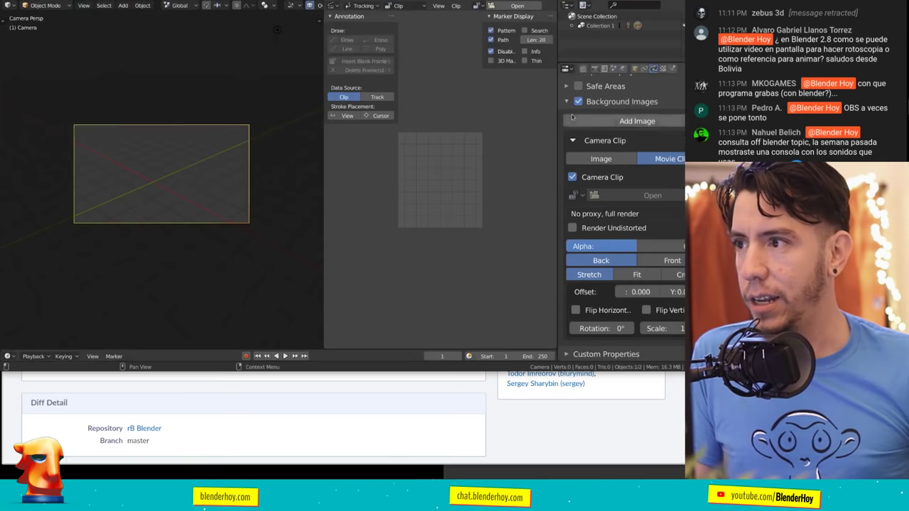
key("ctrl+q")
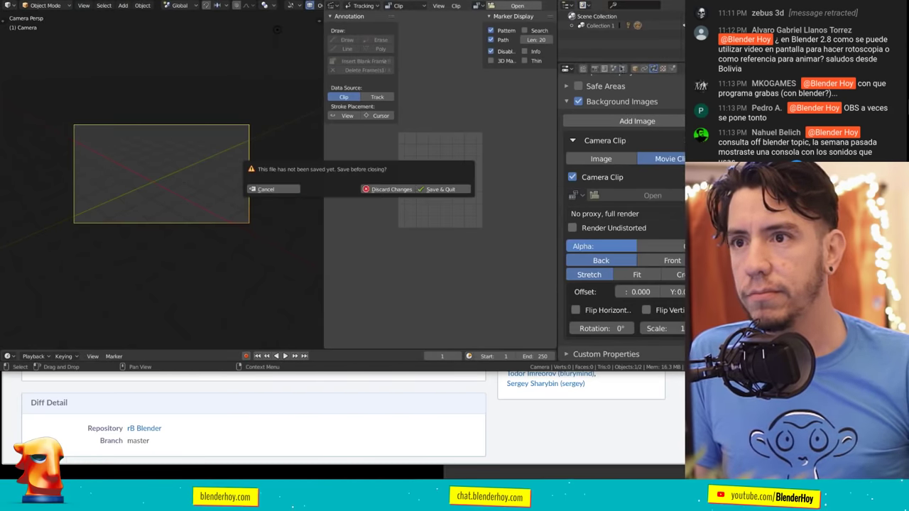
Discard changes in Blender's quit prompt so Blender closes.
left_click(387, 190)
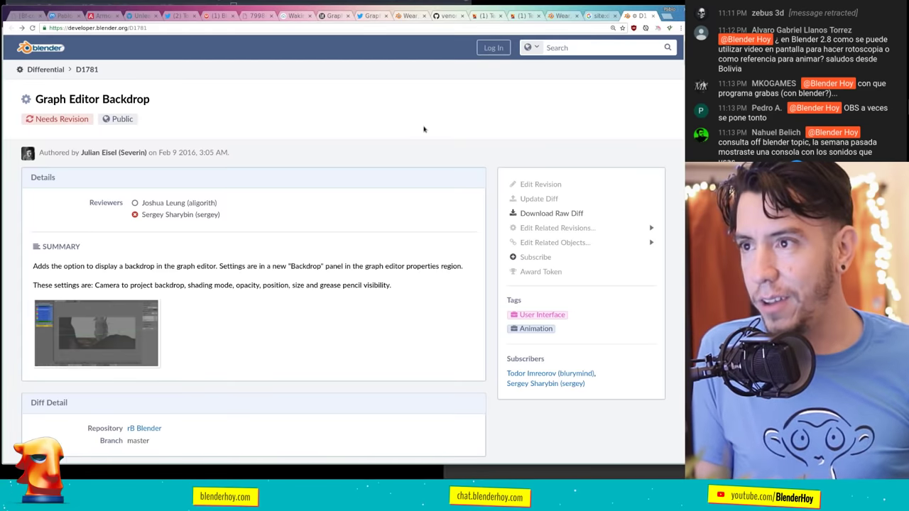
key("ctrl+t")
type("youtube.com/b")
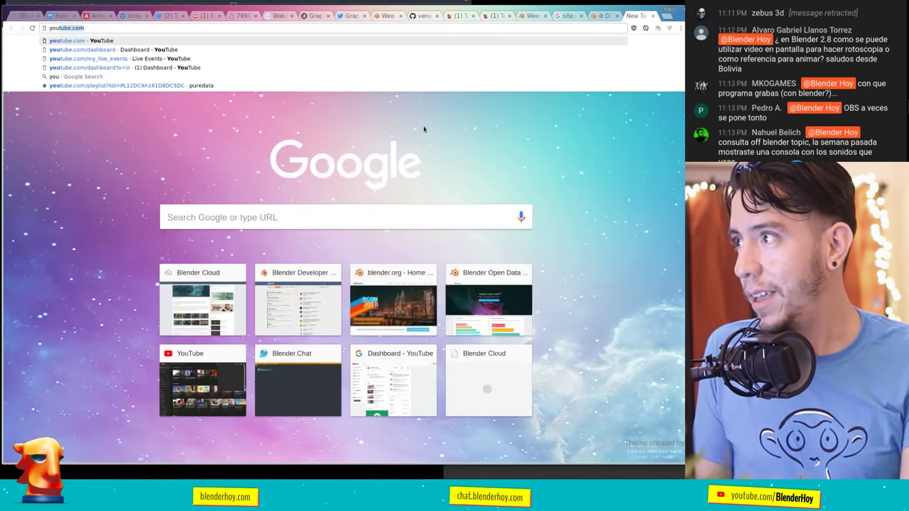
key("BackSpace")
type("p")
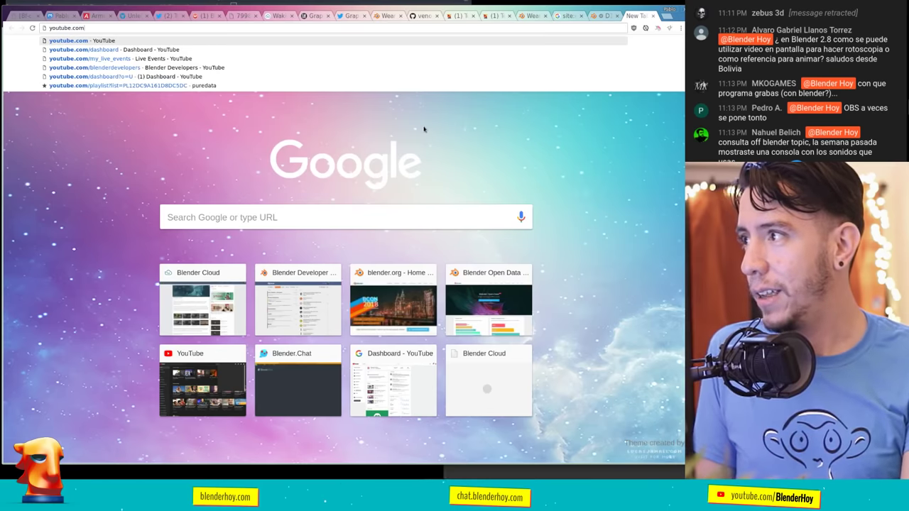
type("abl")
key("Return")
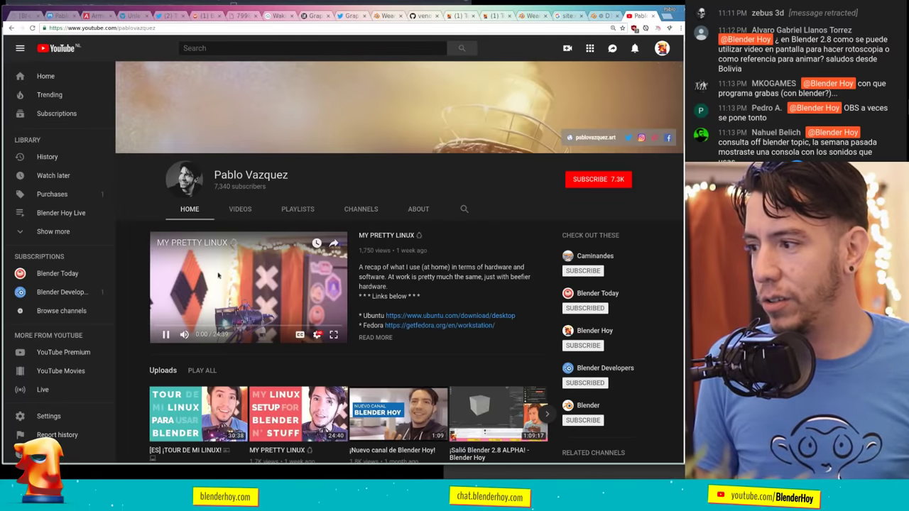
left_click(284, 278)
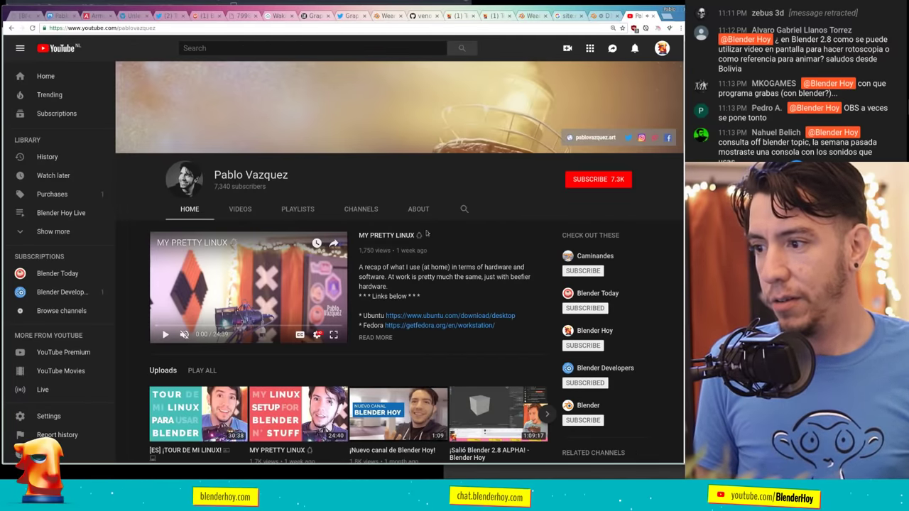
scroll(330, 203, "down", 3)
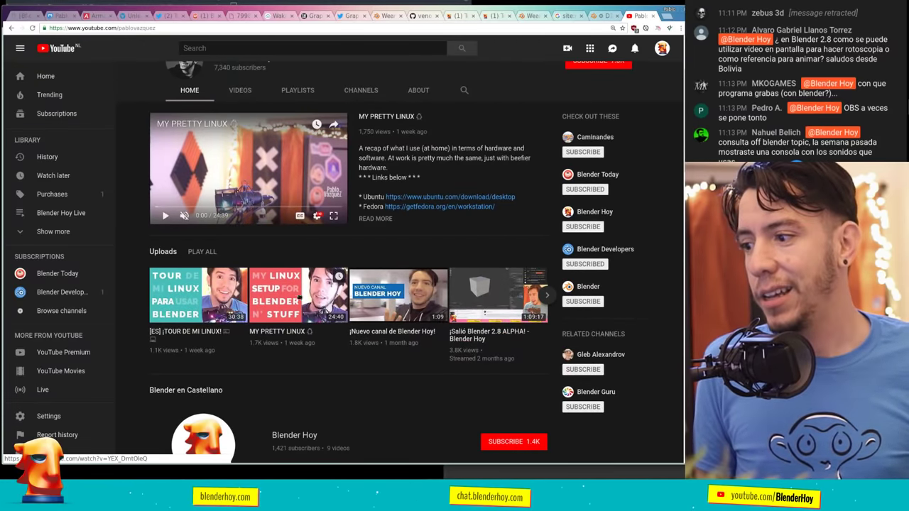
left_click(299, 301)
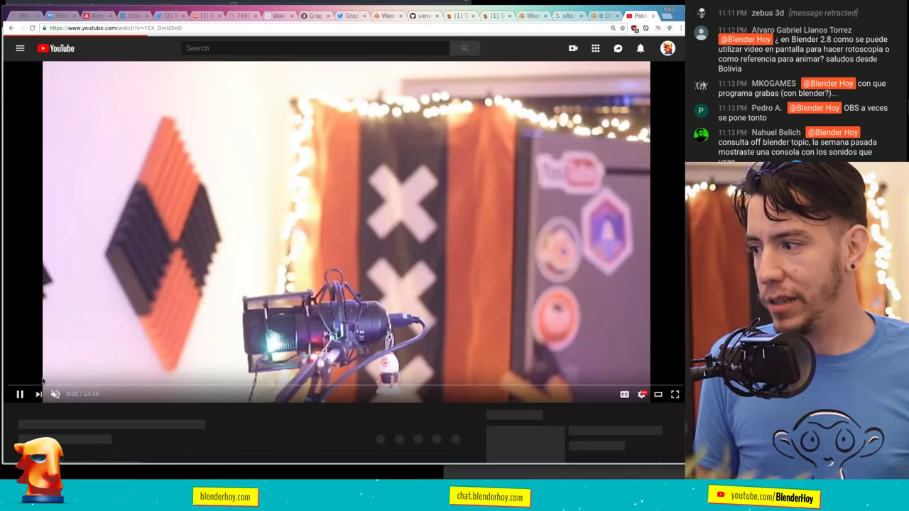
left_click_drag(42, 384, 408, 386)
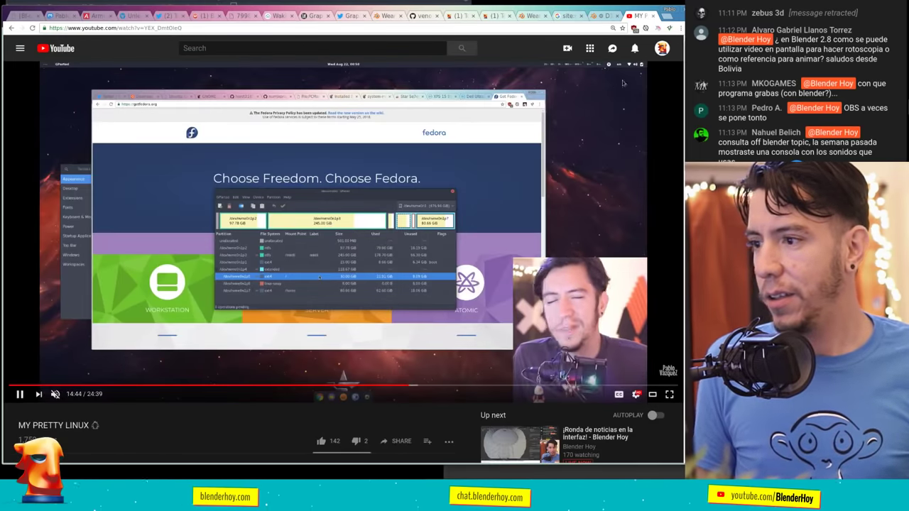
left_click(651, 15)
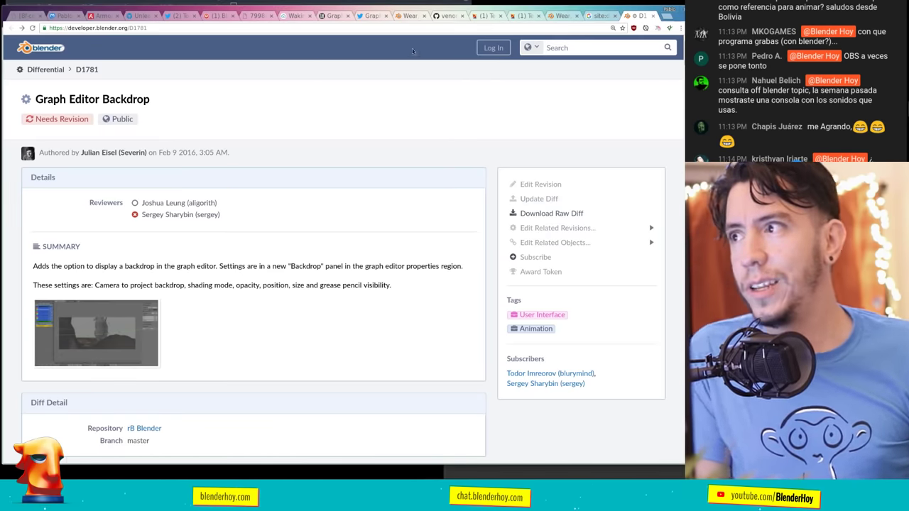
Bring Linux Show Player forward, centre it, and follow the About dialog's Web site link.
key("super")
left_click(549, 349)
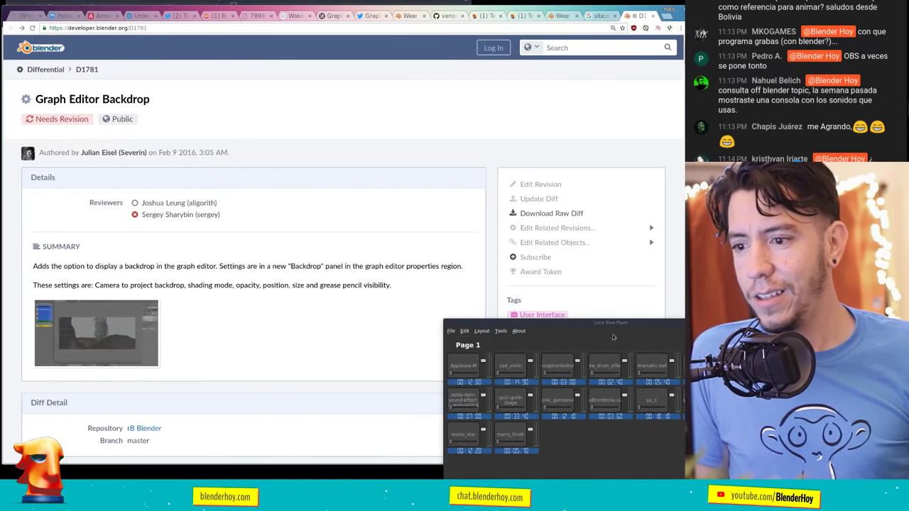
left_click_drag(584, 323, 399, 196)
left_click(343, 211)
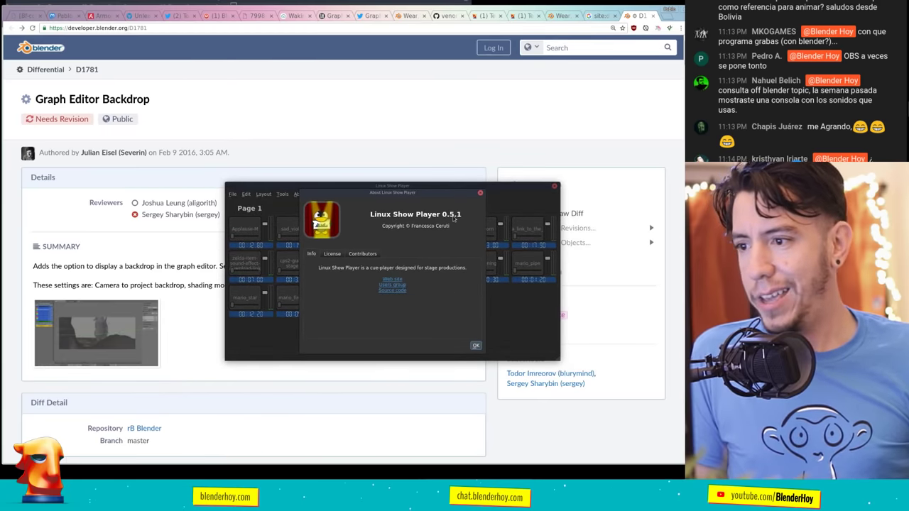
left_click(392, 279)
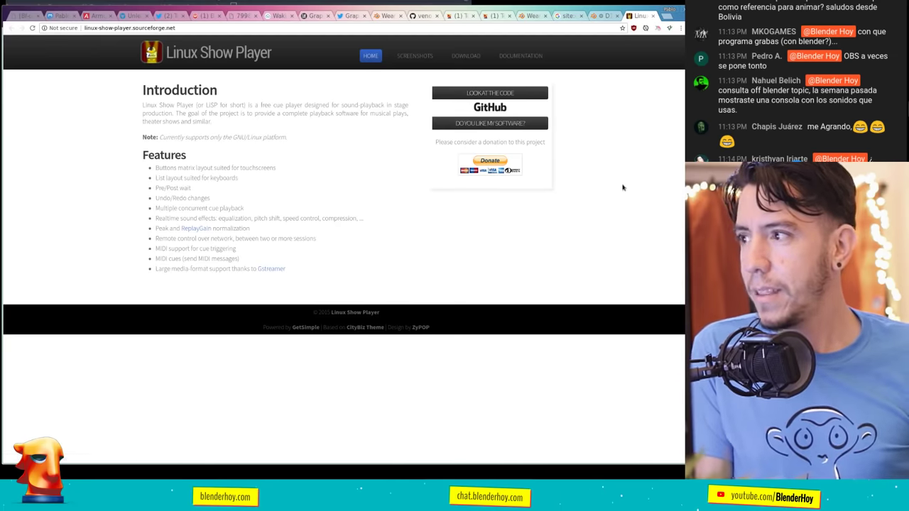
Zoom the Linux Show Player homepage to 125% and narrow the browser window slightly.
scroll(607, 189, "up", 2, "ctrl")
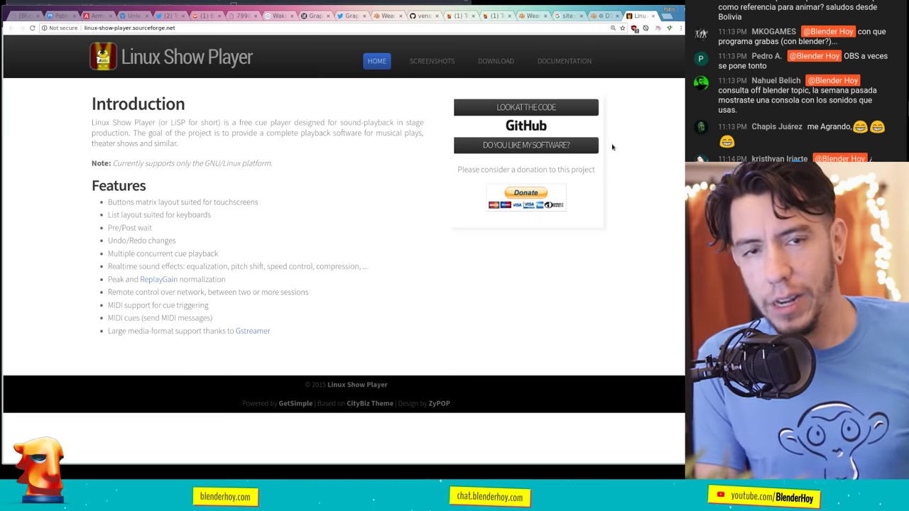
left_click_drag(637, 203, 632, 203)
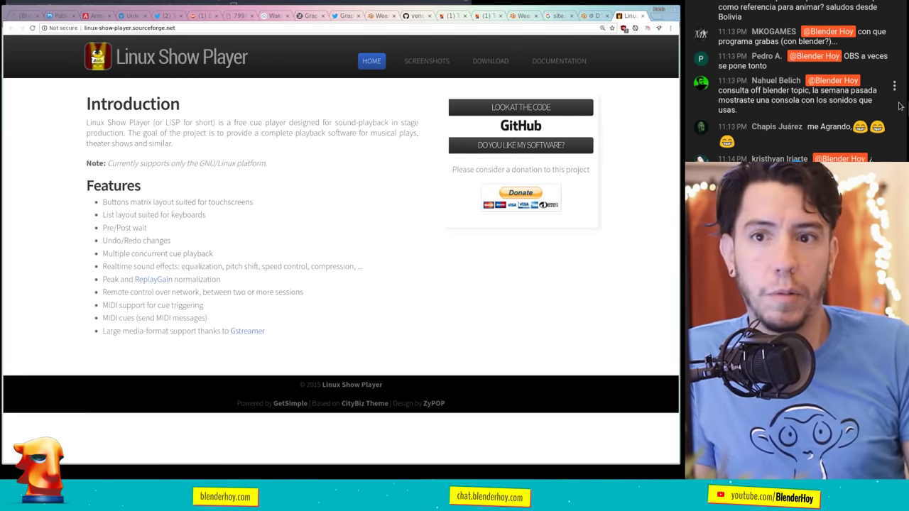
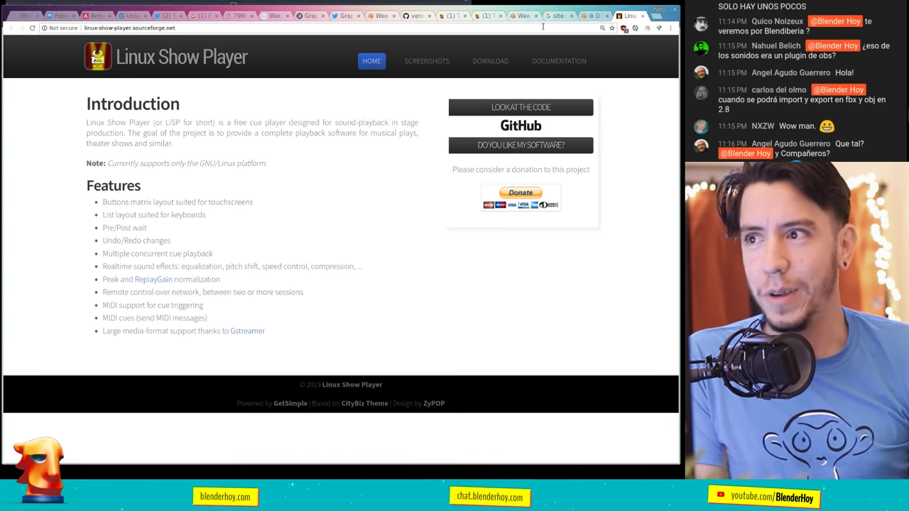
Close the Linux Show Player about information and return to the browser.
key("super")
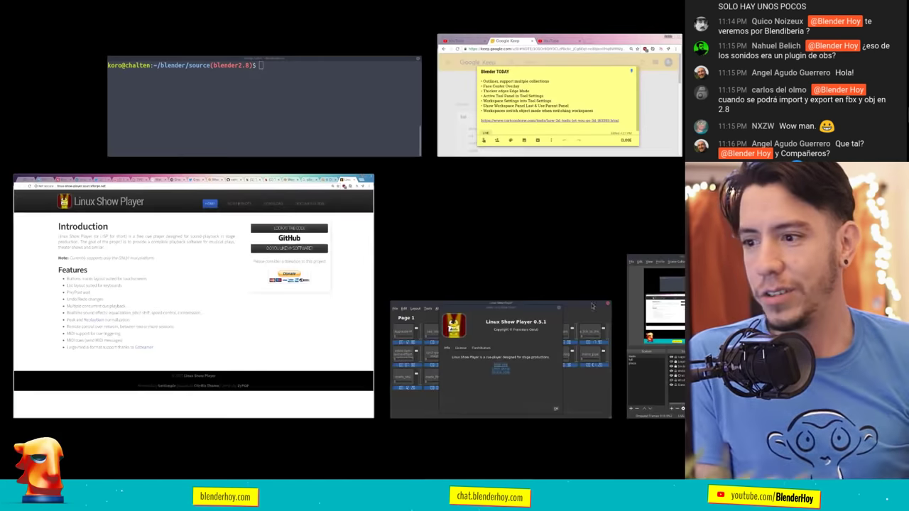
left_click(515, 367)
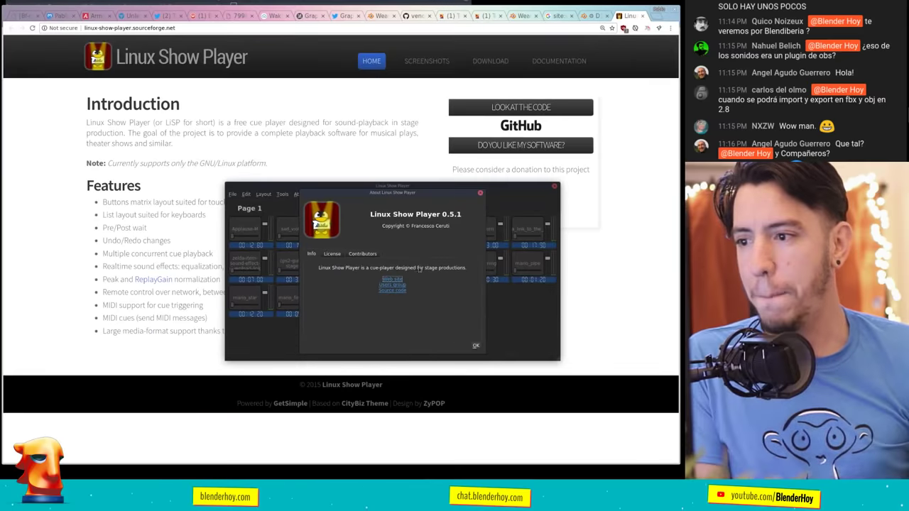
left_click(480, 194)
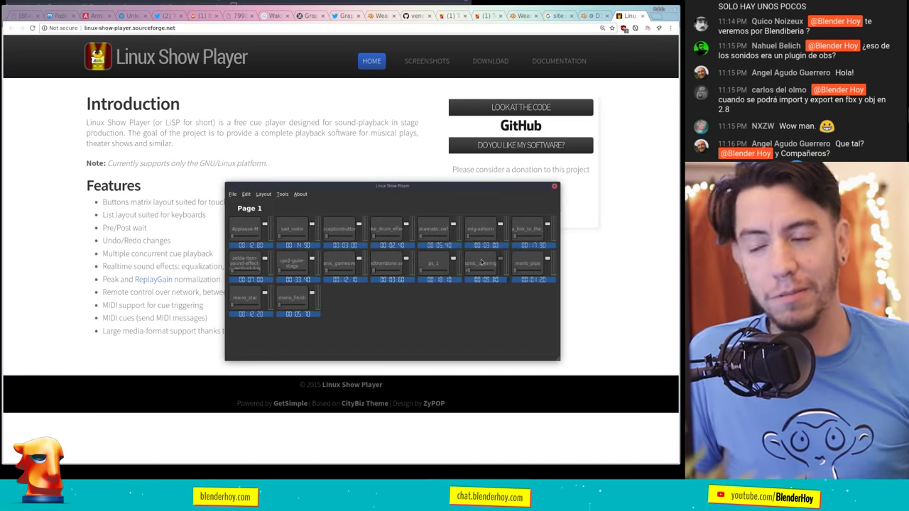
key("alt+Tab")
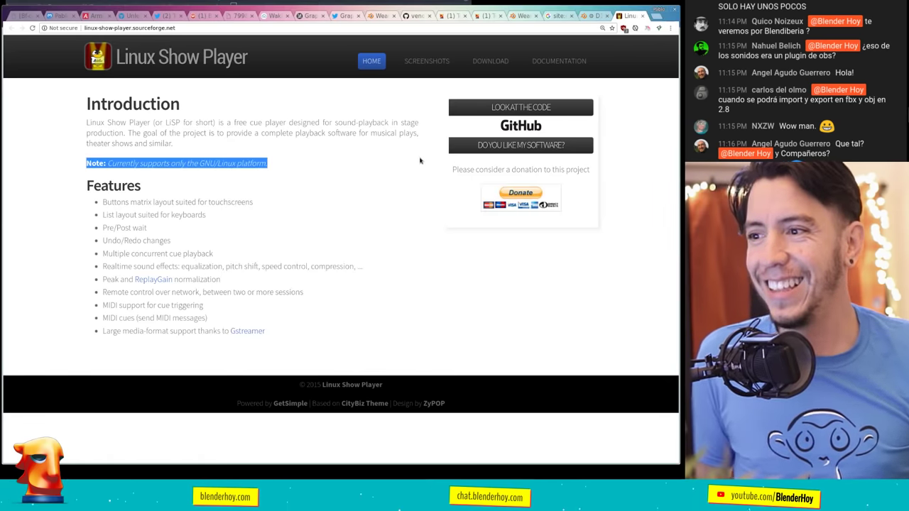
Bring the browser back into focus and switch to the Waking the Forest project page.
left_click(907, 112)
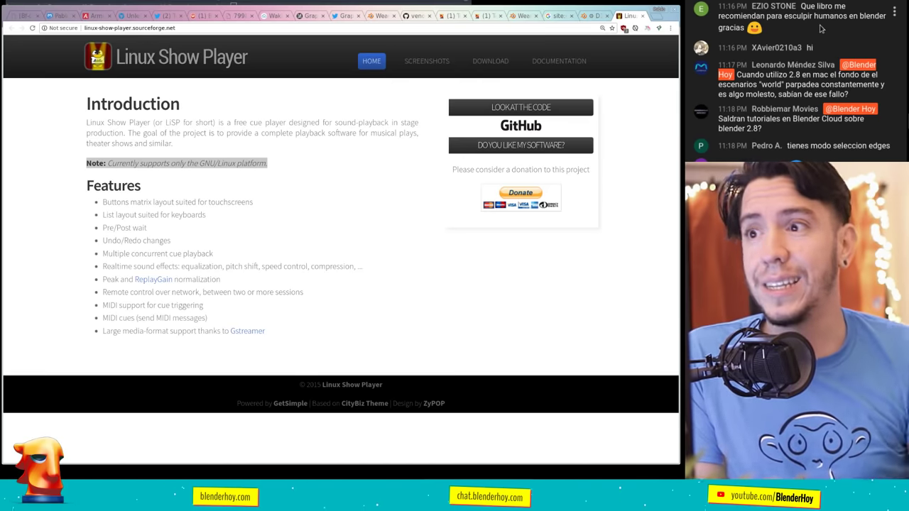
left_click(362, 46)
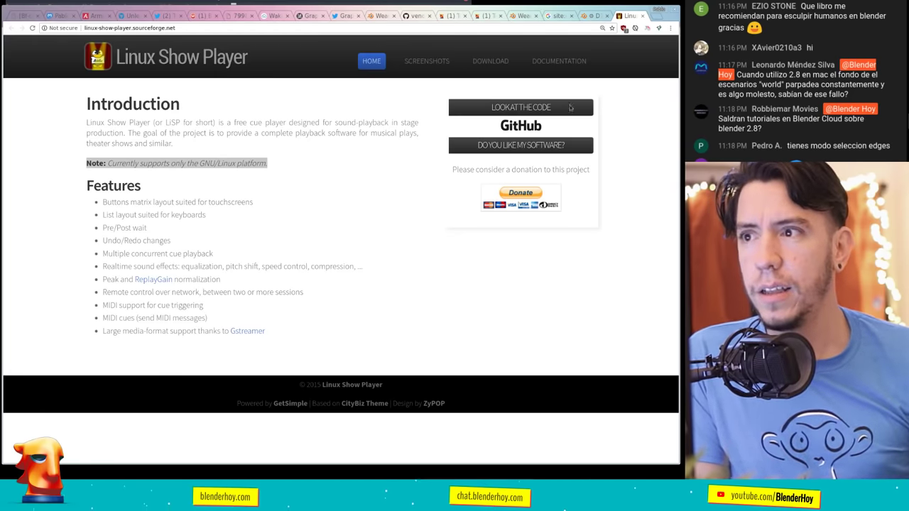
left_click(646, 128)
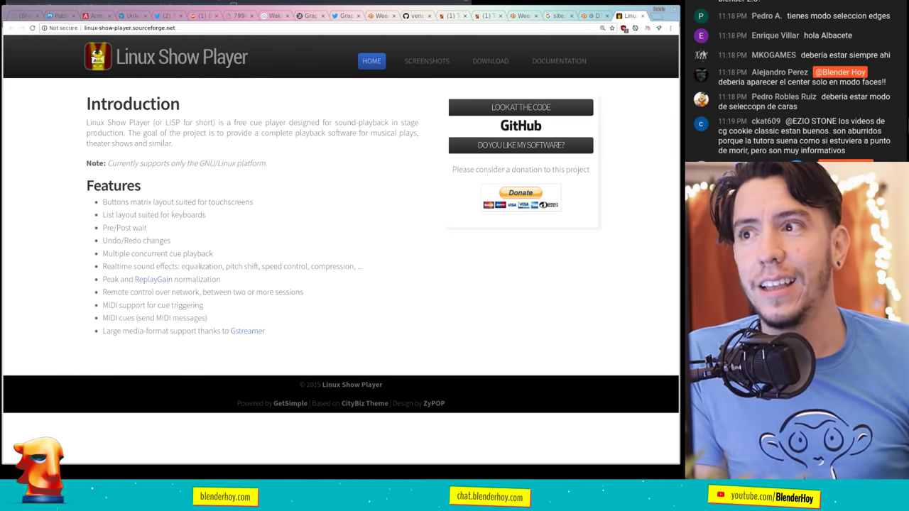
left_click(274, 16)
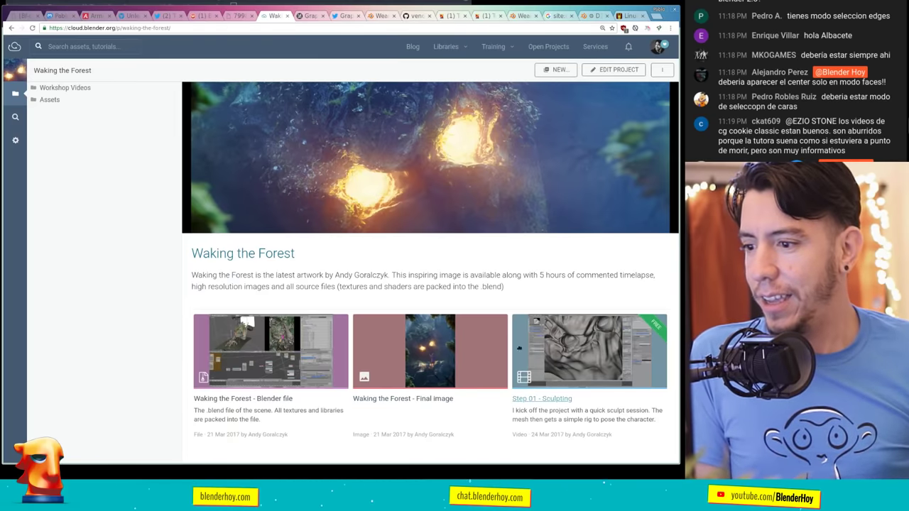
Play the Step 01 - Sculpting timelapse, seek to 21:10 and near the end, then open Workshop Videos.
left_click(587, 346)
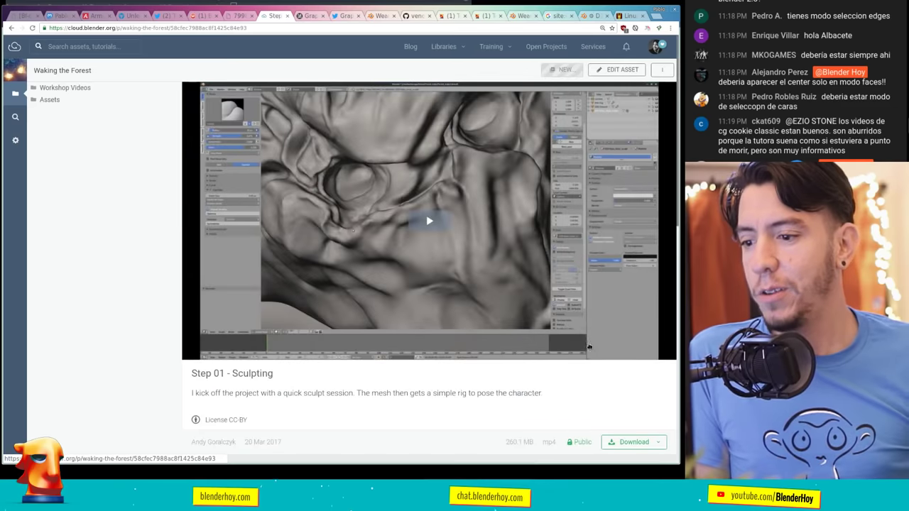
left_click(340, 278)
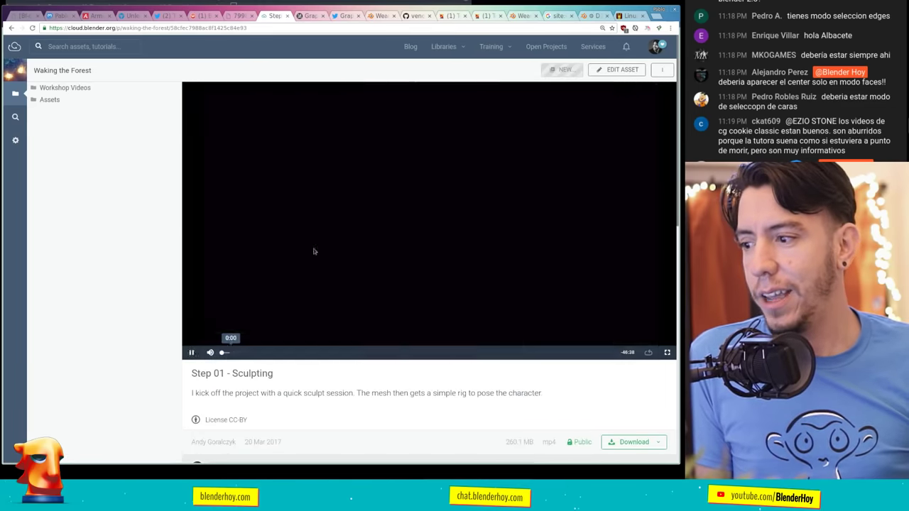
left_click(401, 353)
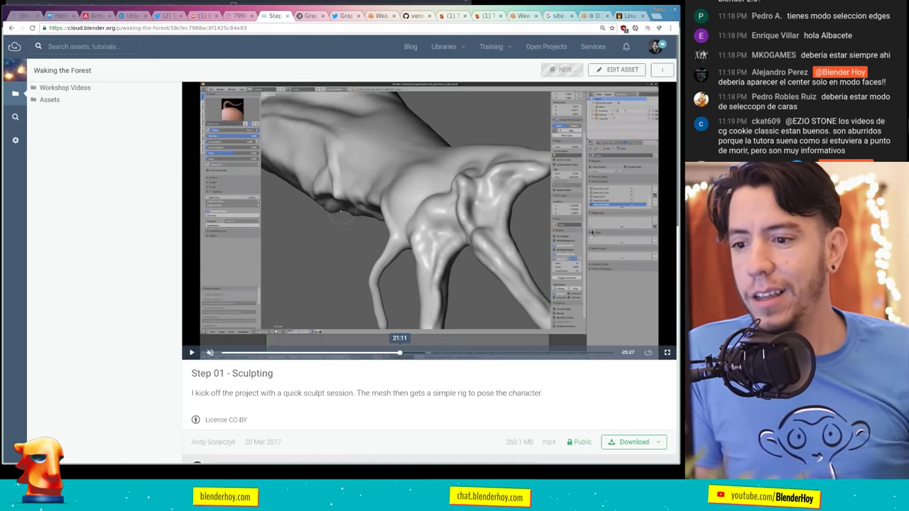
left_click(611, 353)
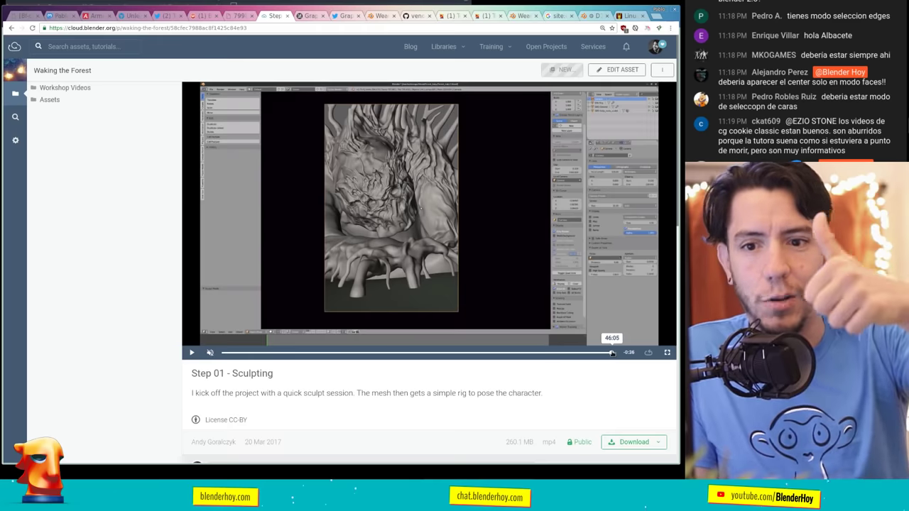
left_click(65, 88)
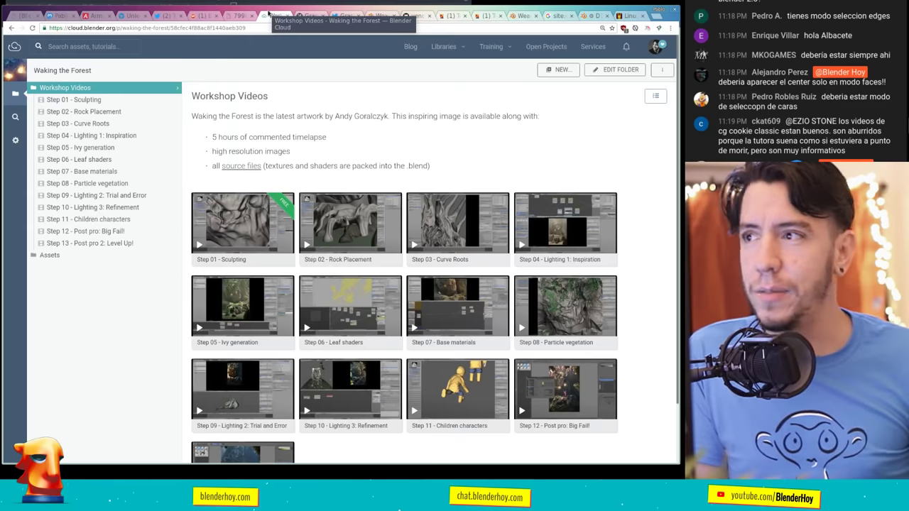
Close the Blender Cloud and blender.community image tabs, then return to the Linux Show Player tab.
middle_click(269, 14)
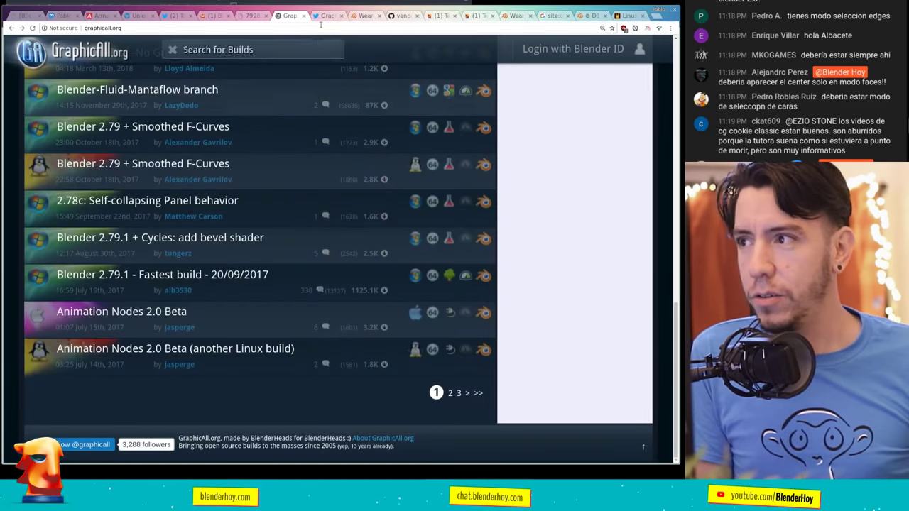
left_click(254, 16)
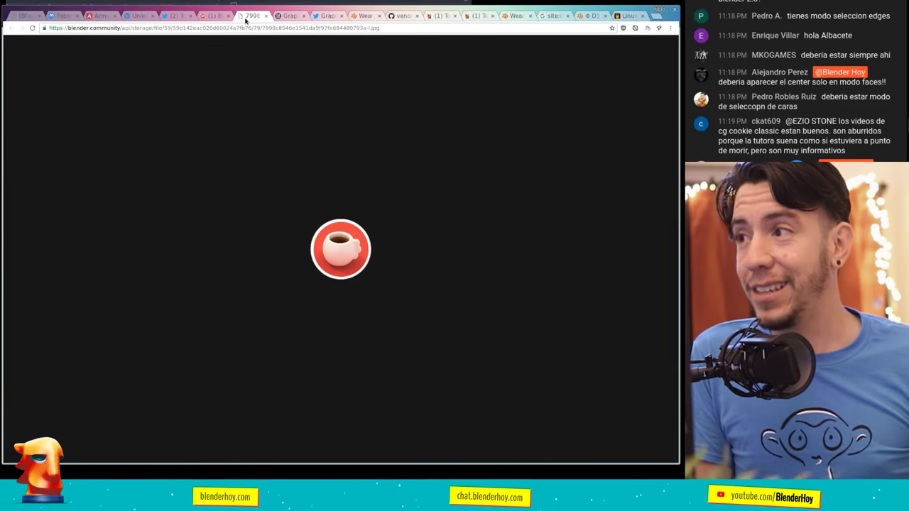
middle_click(246, 18)
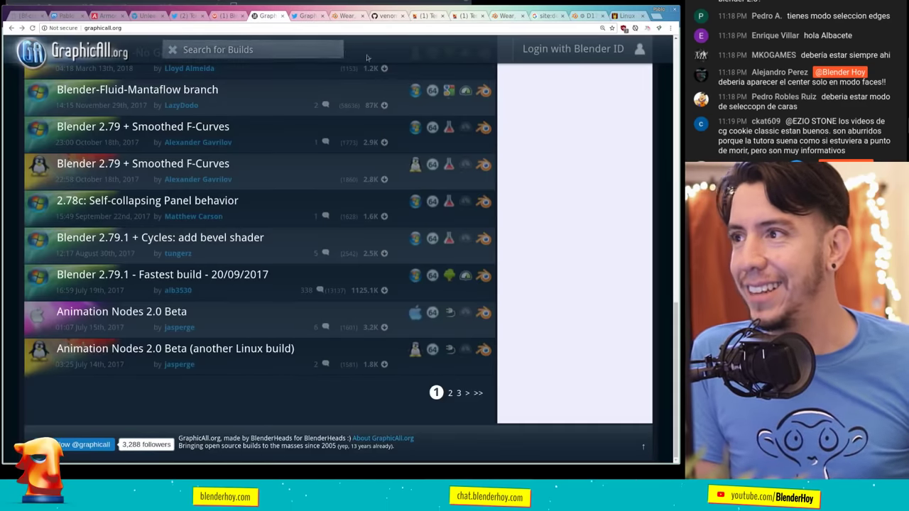
left_click(625, 16)
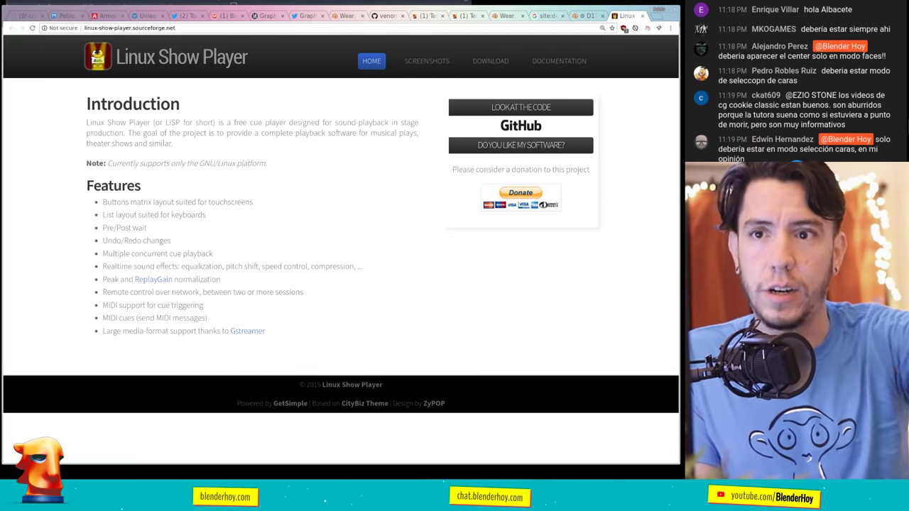
mouse_move(872, 70)
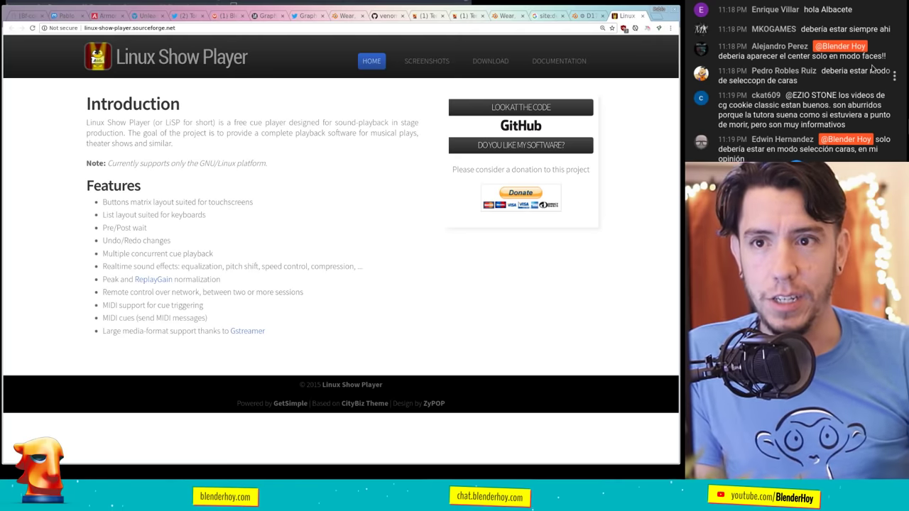
Scroll the Linux Show Player homepage down to its Introduction and Features list.
scroll(872, 68, "down", 1)
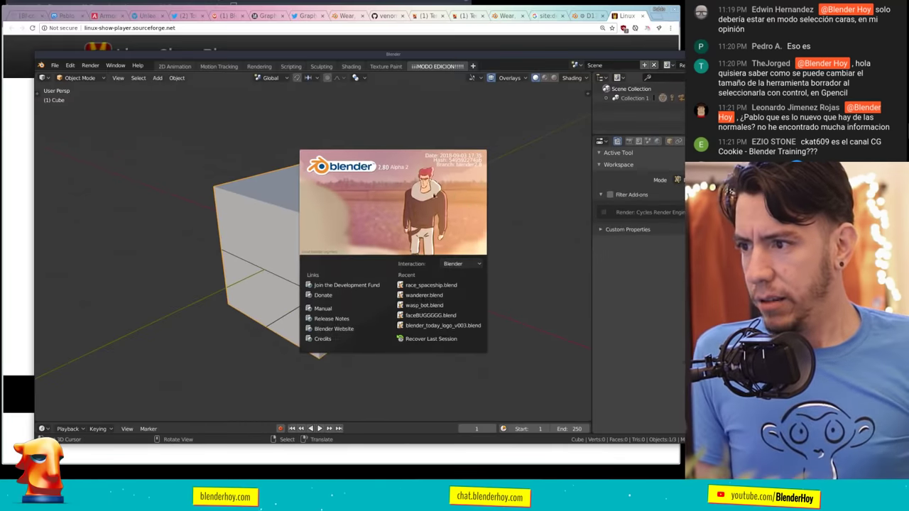
Launch Blender, replace the cube with a grease-pencil monkey at the origin, and enter Draw mode.
left_click(367, 225)
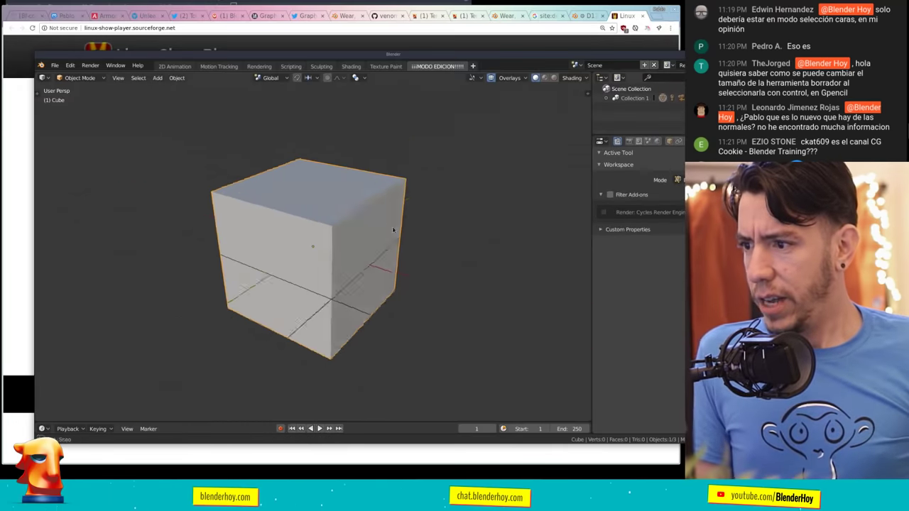
key("Delete")
key("shift+a")
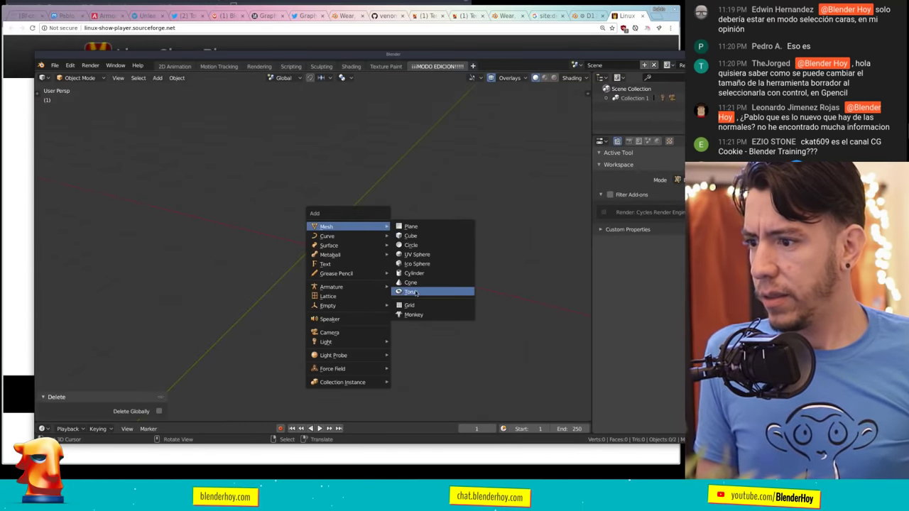
left_click(417, 319)
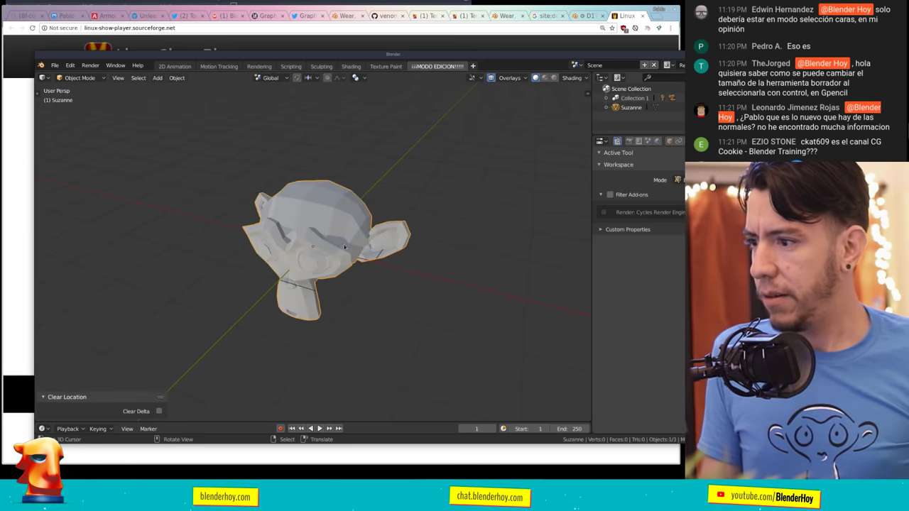
key("ctrl+z")
key("shift+a")
left_click(395, 310)
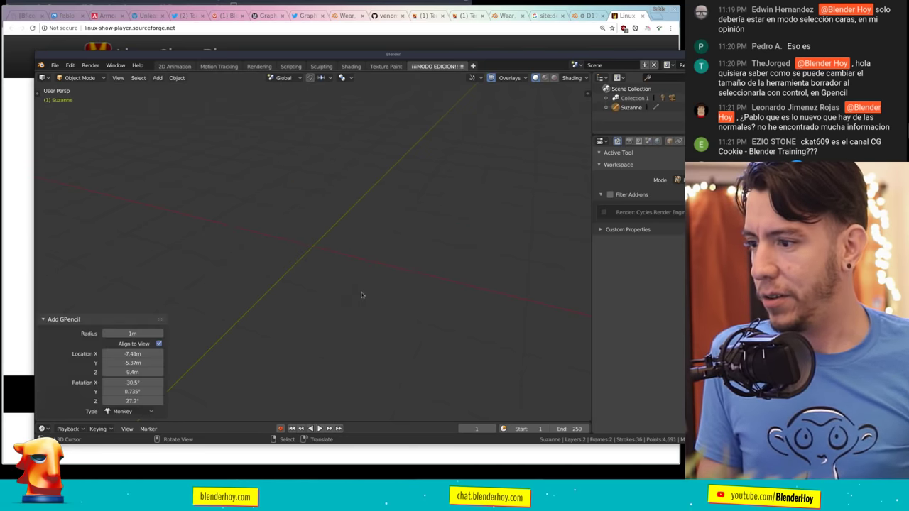
key("alt+g")
key("KP_Decimal")
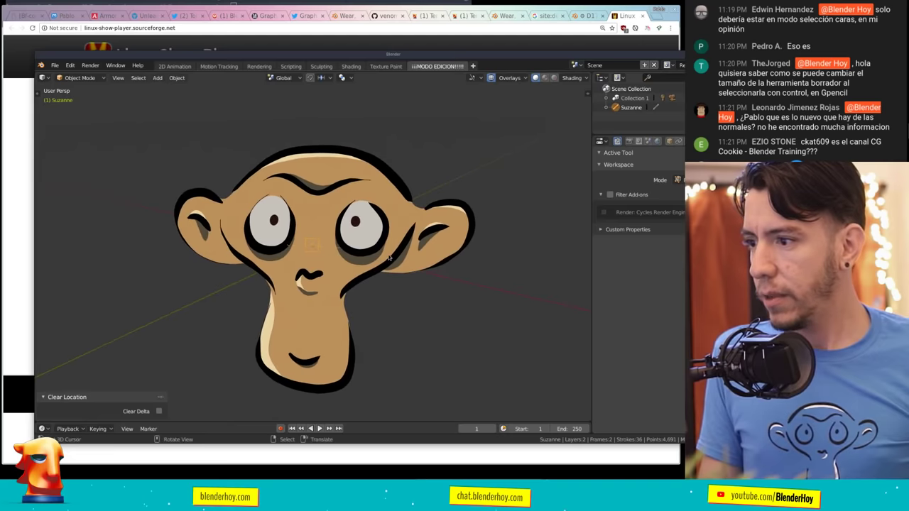
key("ctrl+Tab")
left_click(370, 193)
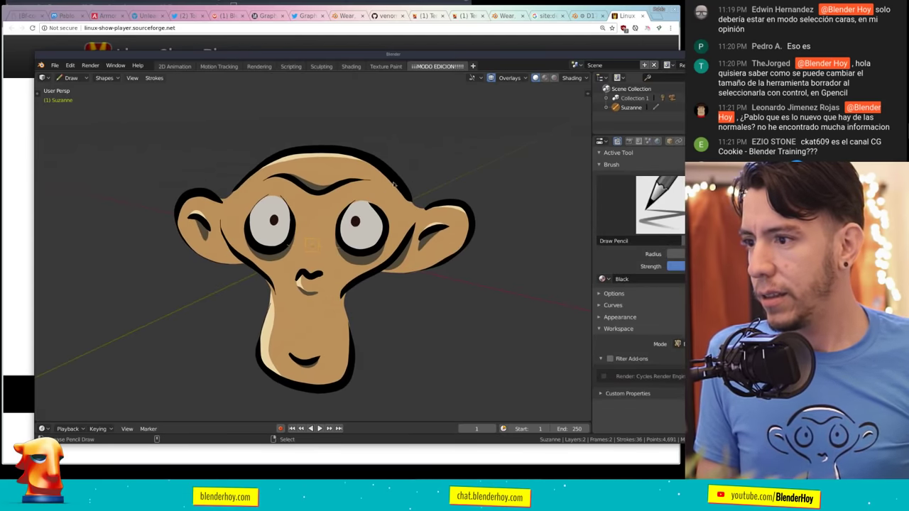
Scribble dark strokes around the monkey's head with an enlarged brush, then erase the top-right marks.
key("t")
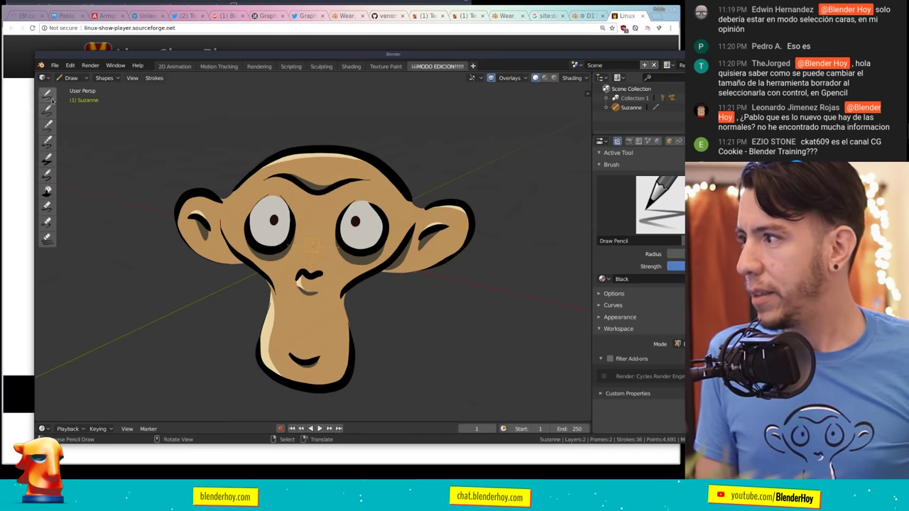
left_click_drag(378, 174, 508, 150)
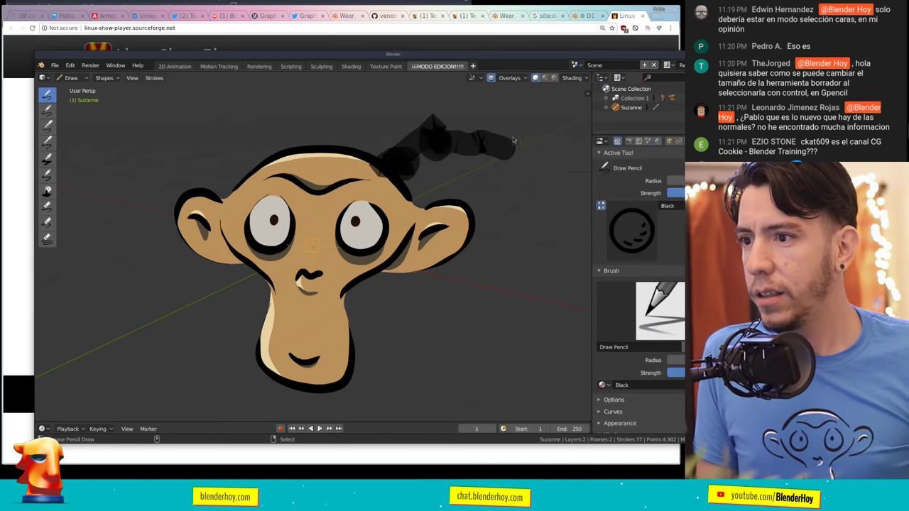
mouse_move(511, 150)
left_mouse_down()
mouse_move(511, 134)
mouse_move(524, 215)
left_mouse_up()
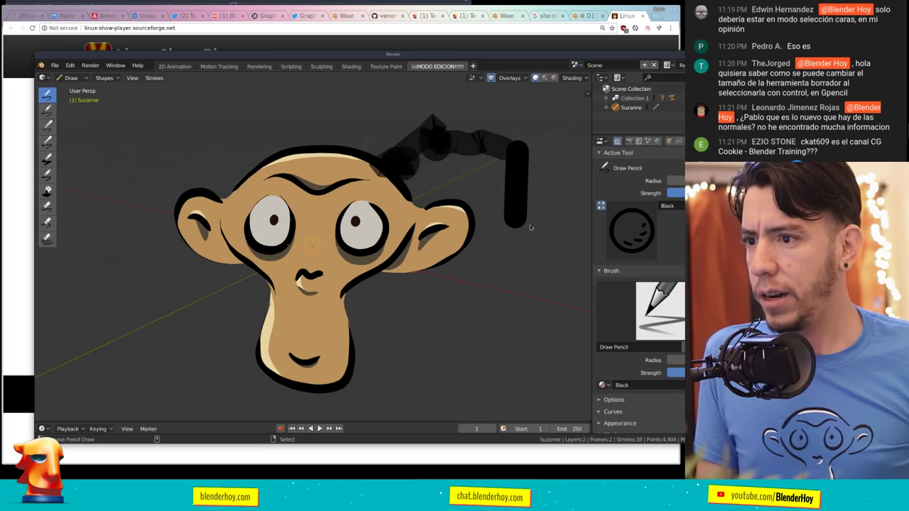
key("f")
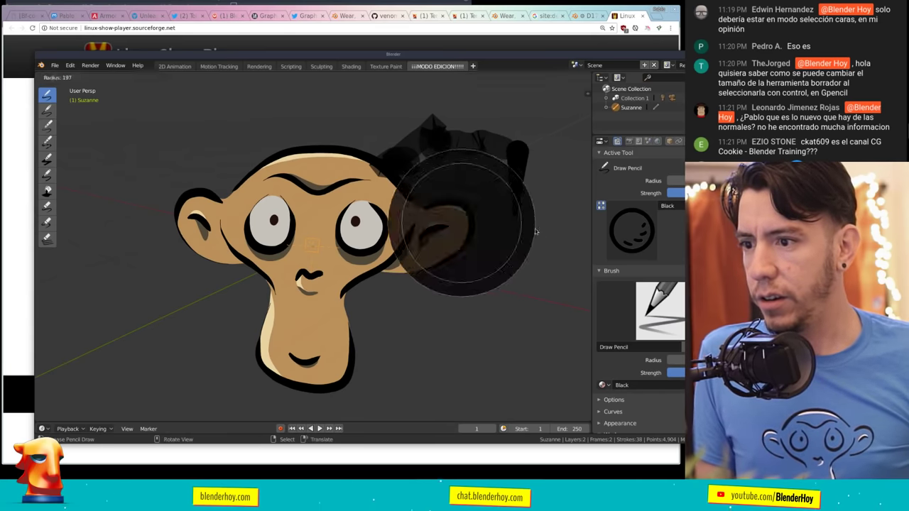
left_click(529, 220)
mouse_move(489, 207)
left_mouse_down()
mouse_move(470, 188)
mouse_move(479, 243)
mouse_move(446, 248)
mouse_move(426, 263)
mouse_move(341, 249)
mouse_move(284, 171)
mouse_move(375, 163)
mouse_move(422, 179)
mouse_move(409, 190)
left_mouse_up()
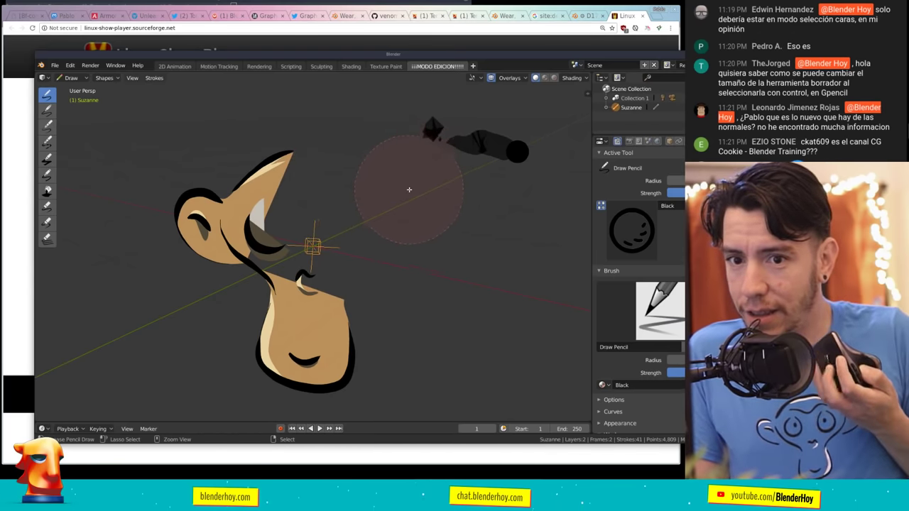
mouse_move(409, 190)
left_mouse_down()
mouse_move(502, 153)
mouse_move(202, 224)
mouse_move(290, 132)
mouse_move(355, 386)
mouse_move(359, 340)
left_mouse_up()
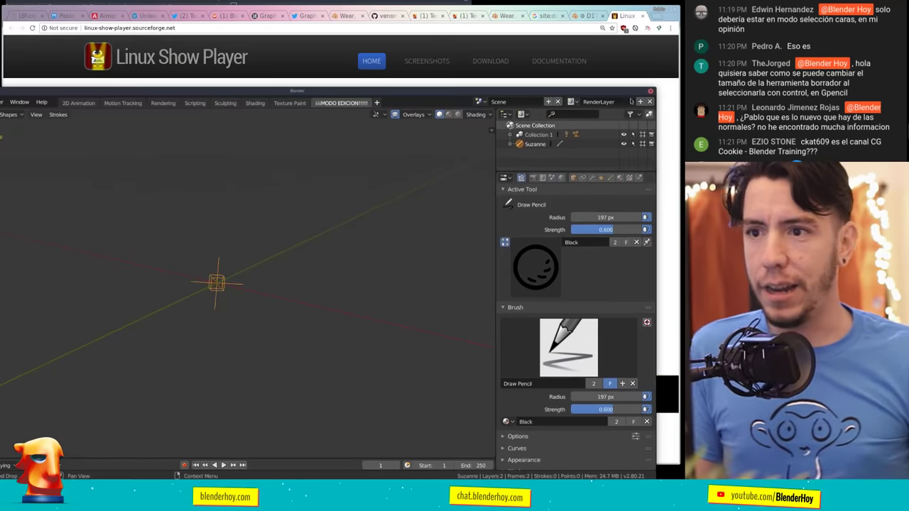
Add and undo a Normal Edit modifier on the cube, then quit Blender discarding changes.
left_click(637, 65)
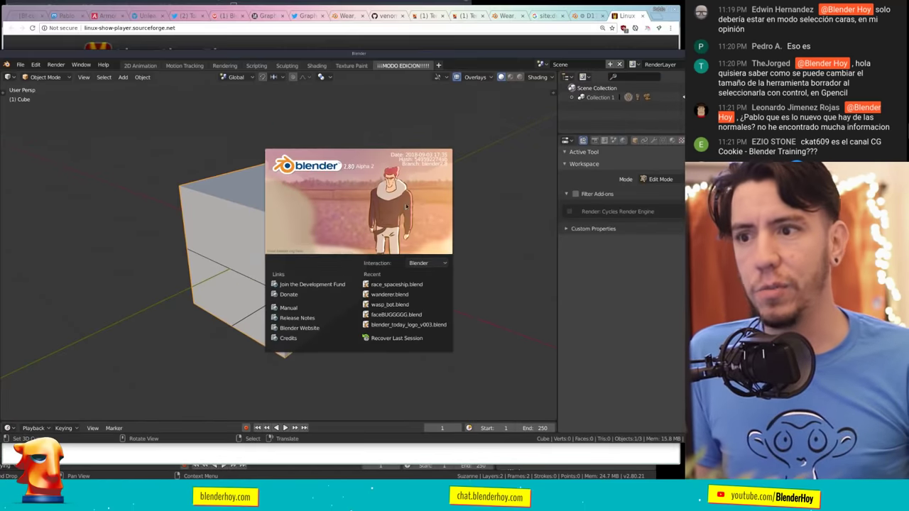
left_click(652, 141)
left_click(621, 173)
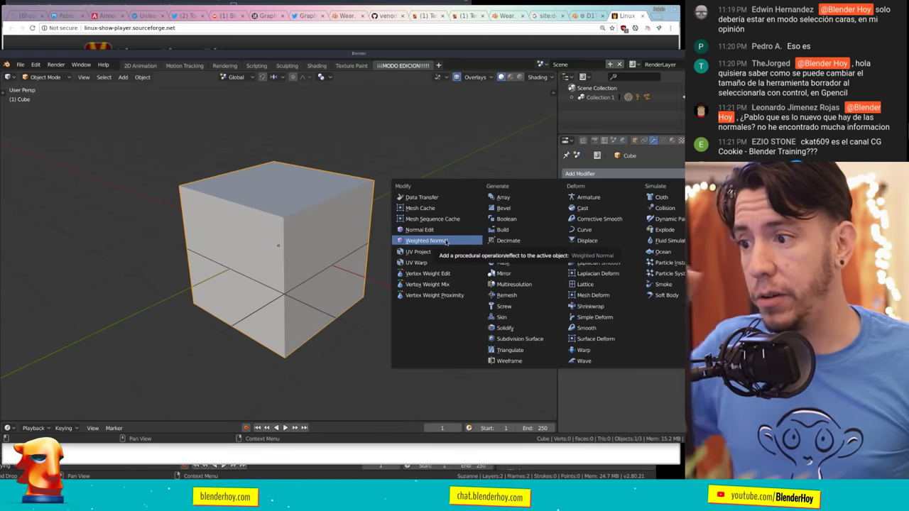
left_click(593, 174)
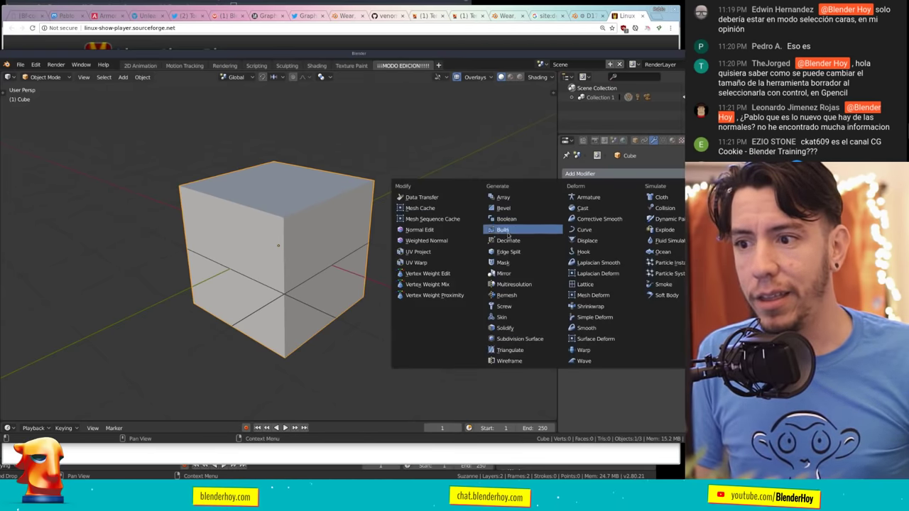
left_click(444, 227)
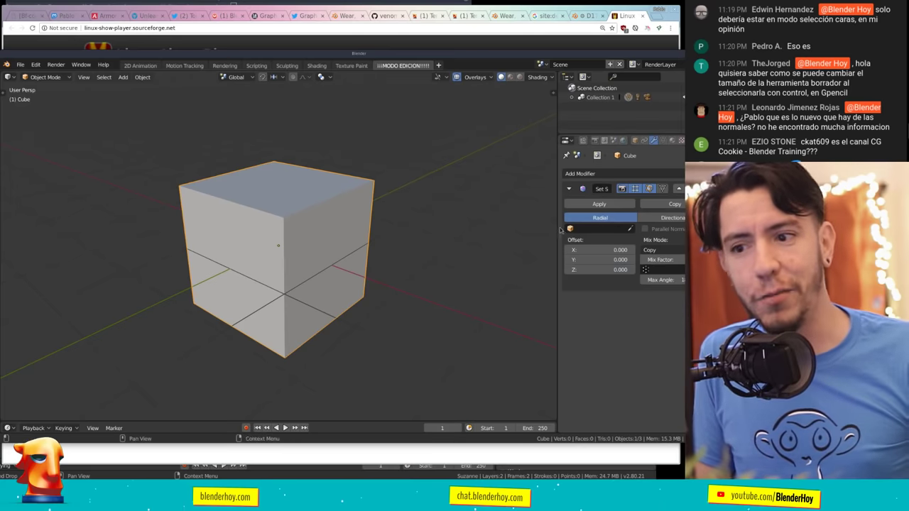
key("ctrl+z")
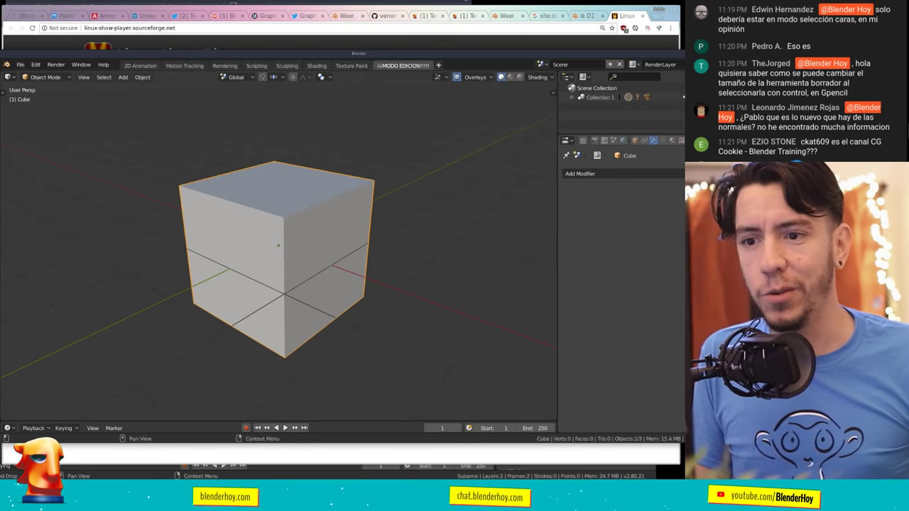
key("ctrl+q")
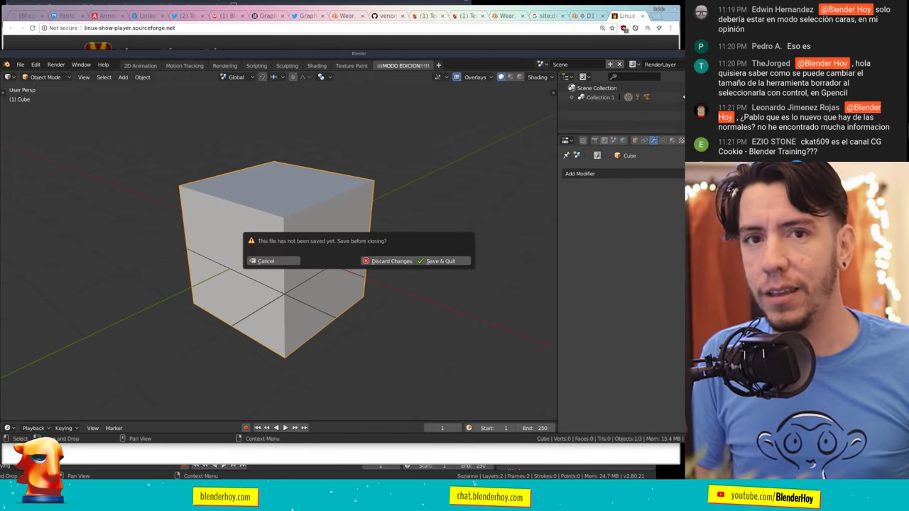
left_click(411, 262)
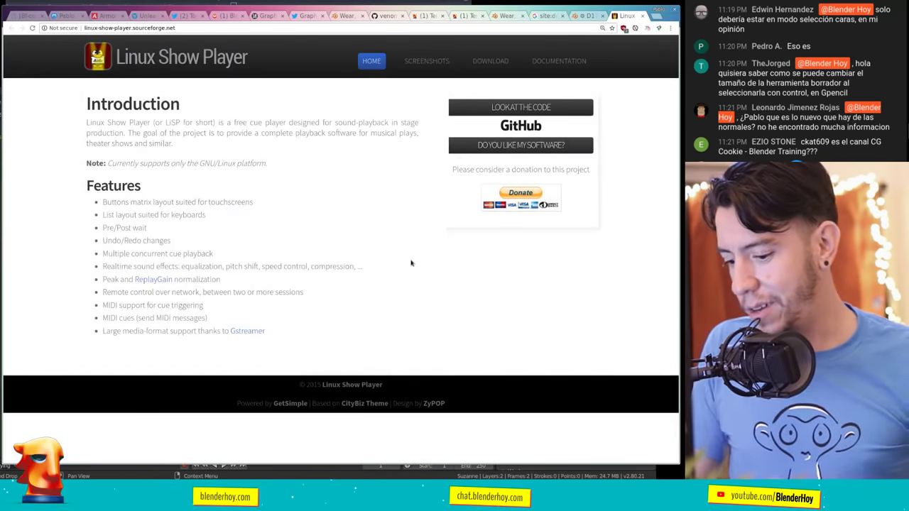
Load blender.org in a new tab and scroll down its homepage.
key("ctrl+t")
type("blender.org")
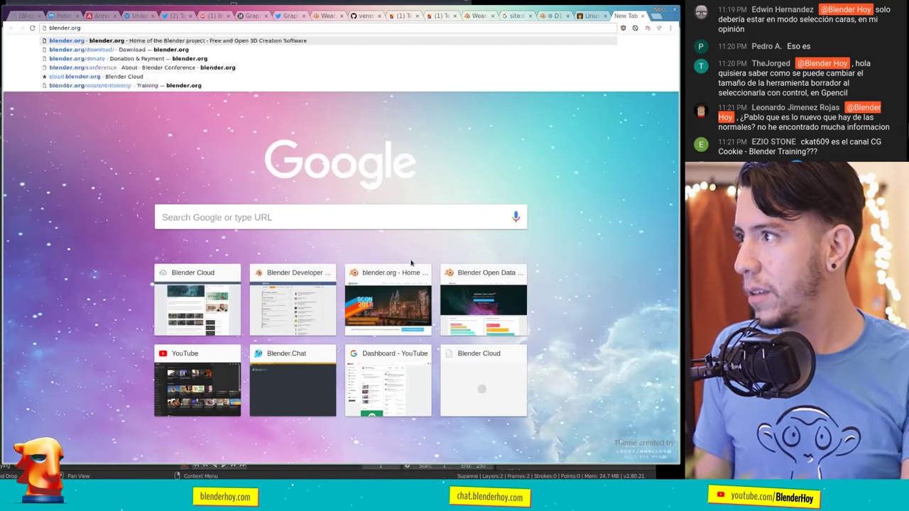
key("Return")
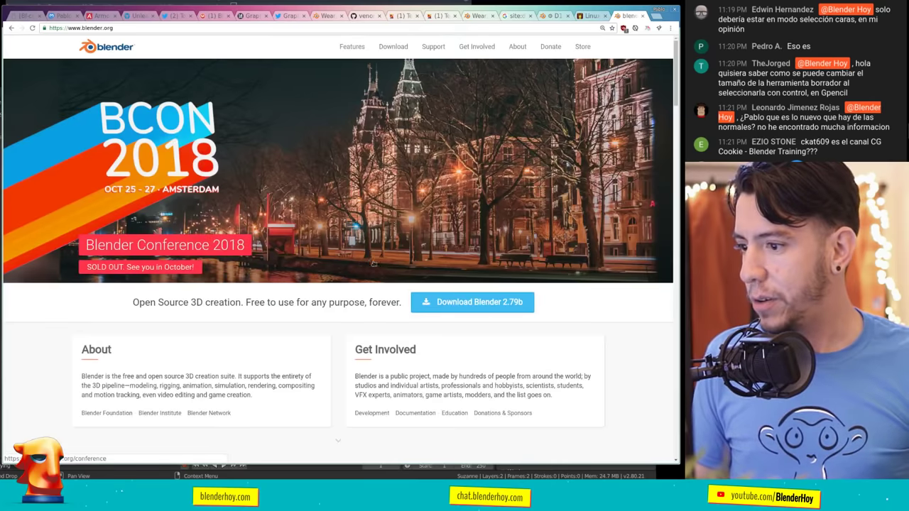
scroll(373, 263, "down", 2)
scroll(426, 256, "down", 2)
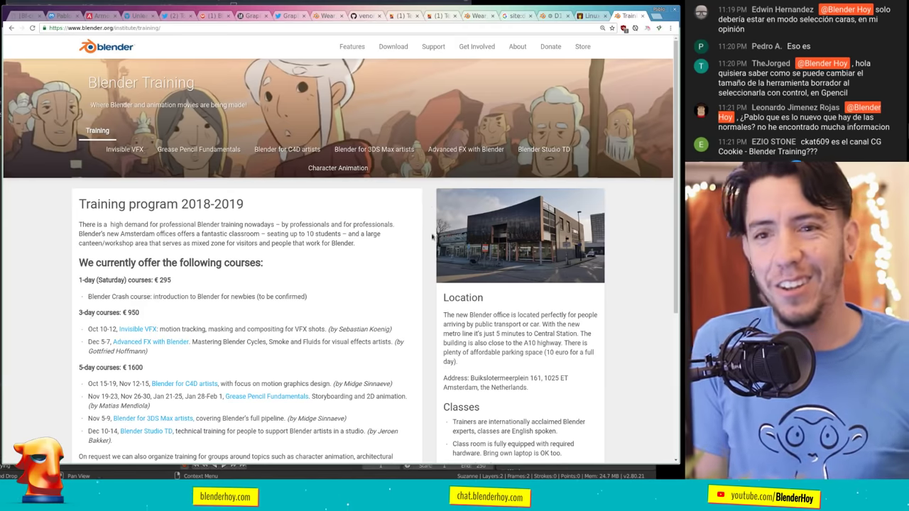
Scroll through the Blender Training page, then close its tab.
scroll(438, 258, "down", 3)
scroll(426, 251, "up", 1)
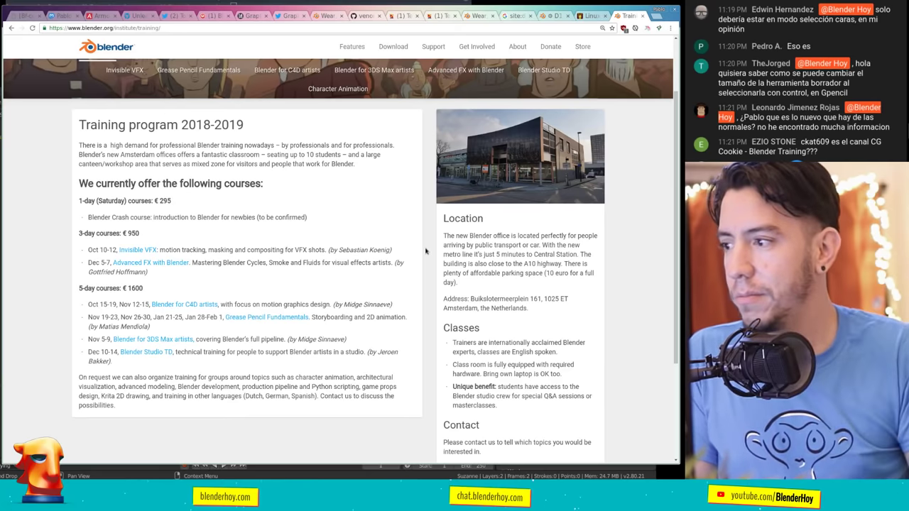
scroll(425, 250, "up", 2)
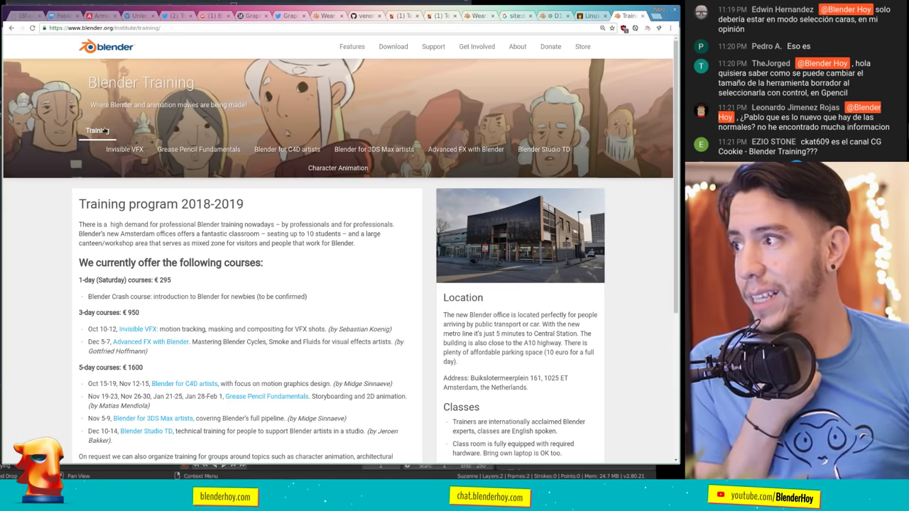
left_click(149, 27)
middle_click(623, 16)
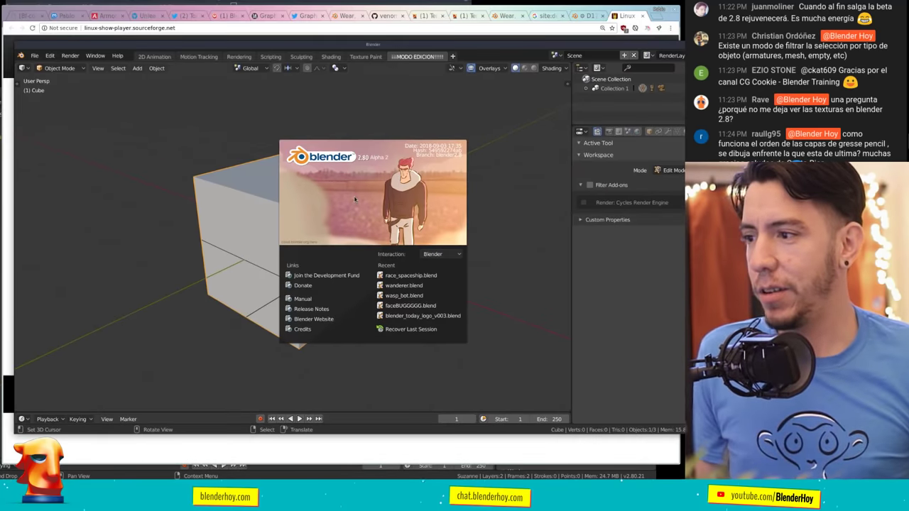
Dismiss the splash, select the lamp, camera and cube, then open the Selectability & Visibility filters.
left_click(351, 195)
scroll(337, 212, "down", 8)
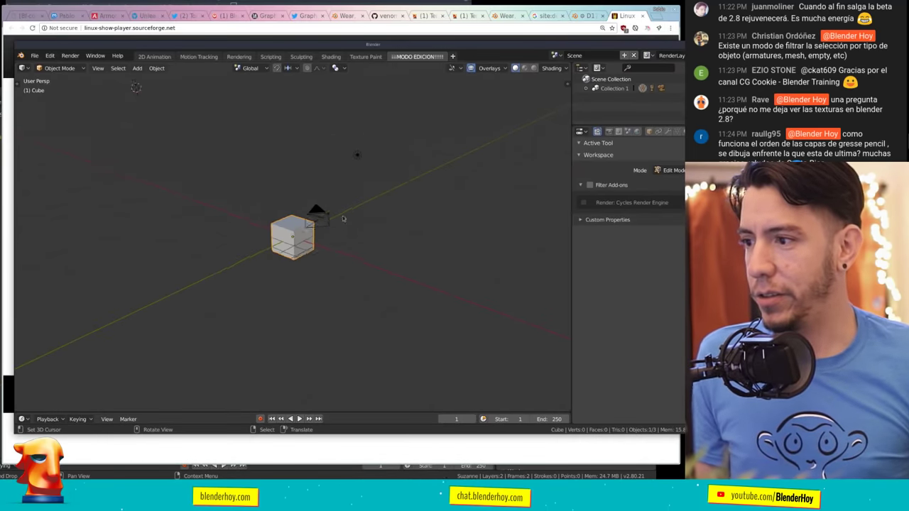
left_click(357, 154)
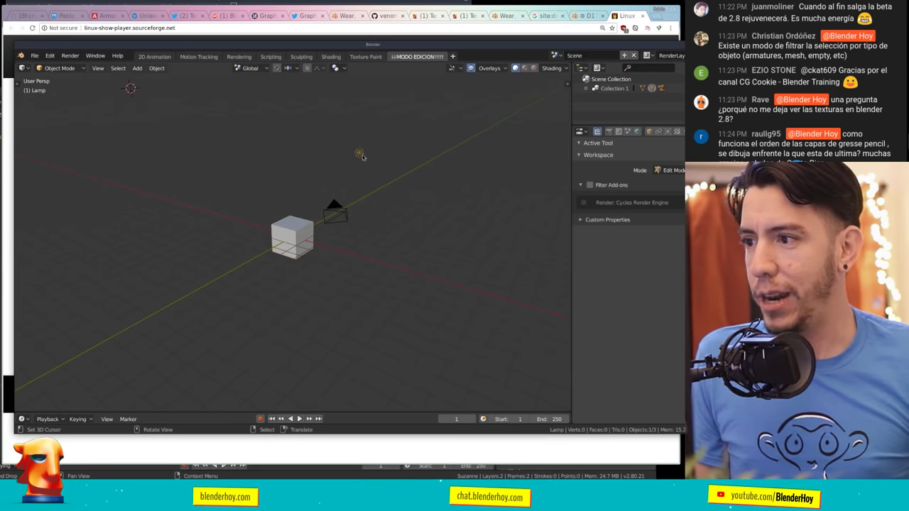
left_click(334, 213)
left_click(285, 235)
middle_click_drag(285, 235, 306, 231)
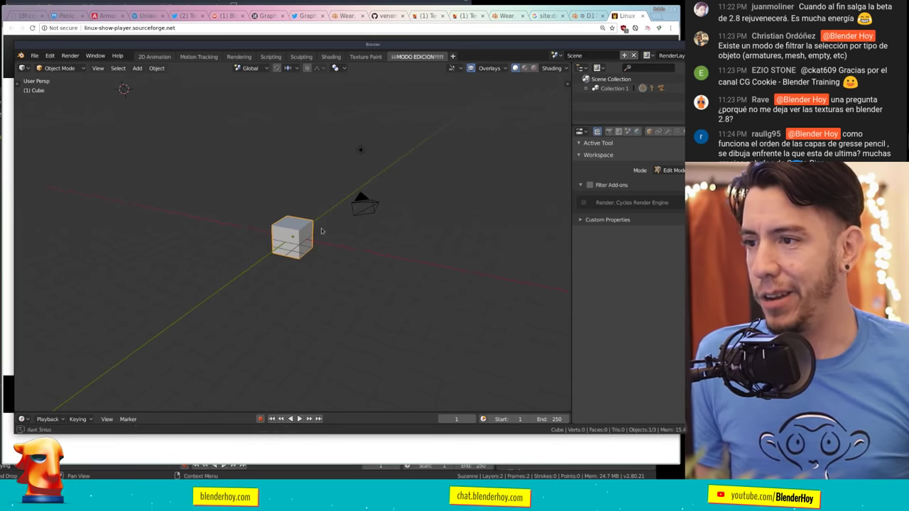
left_click(455, 68)
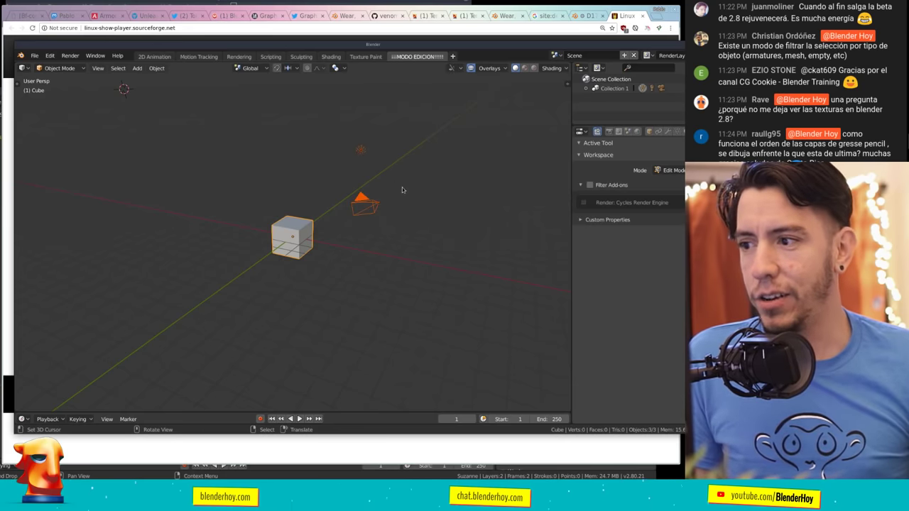
Toggle camera visibility in the filters, then select all, deselect, and pick the cube and lamp.
left_click(458, 68)
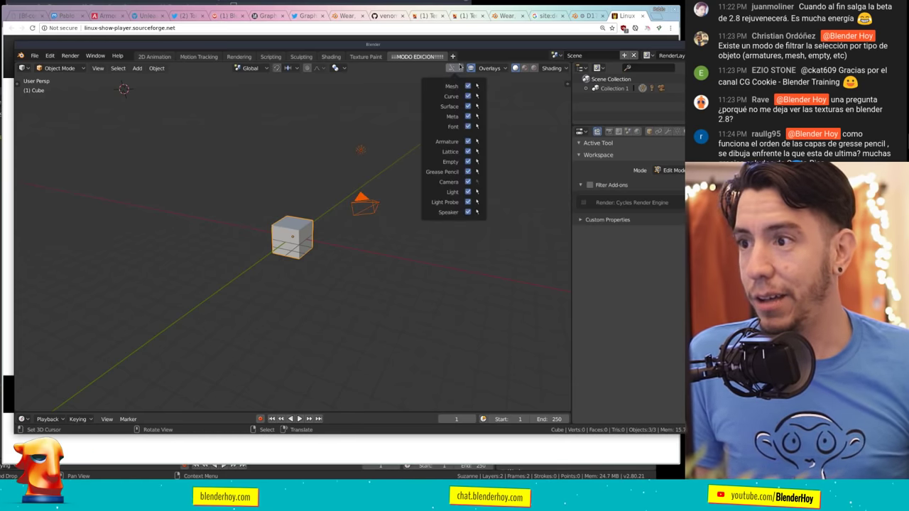
left_click(468, 183)
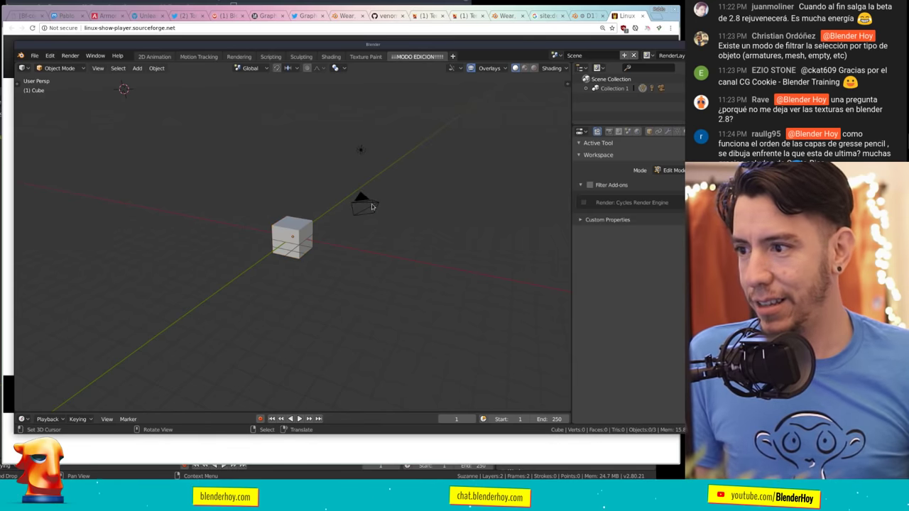
key("a")
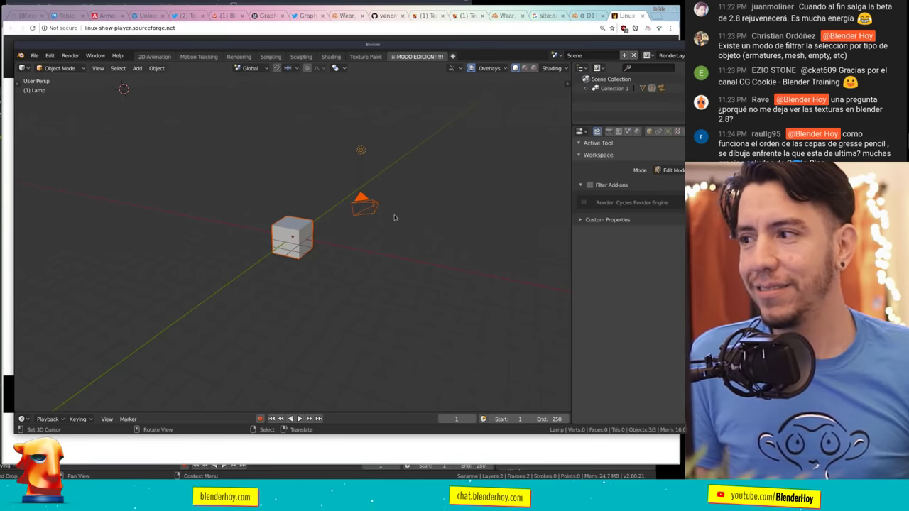
key("alt+a")
left_click(310, 221)
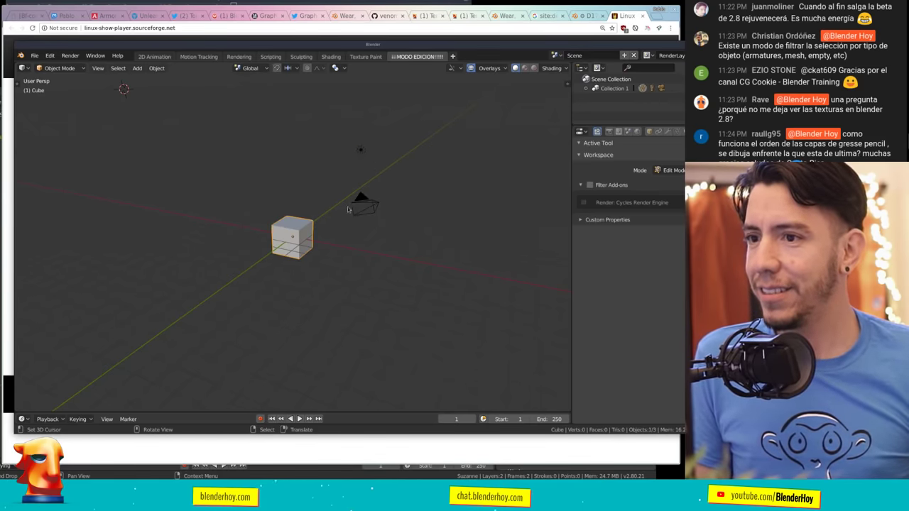
left_click(360, 151)
left_click(297, 236)
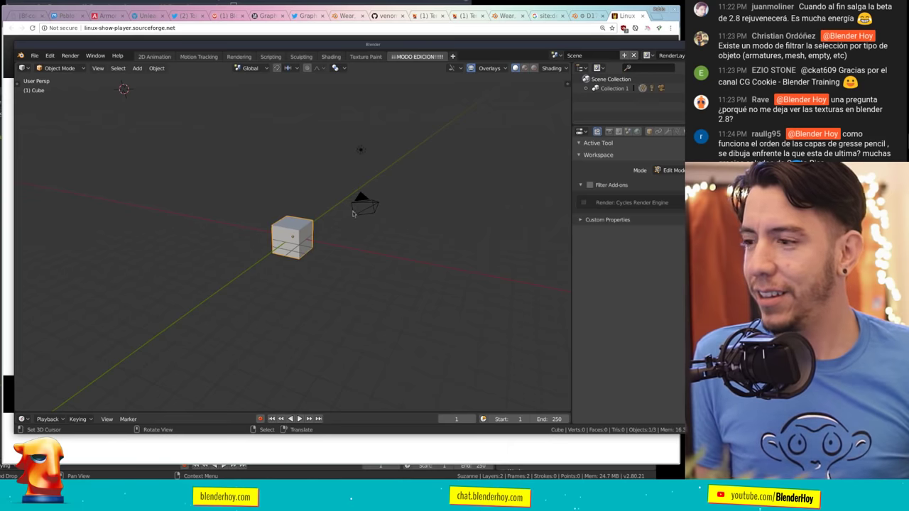
Expand Collection 1 in an enlarged outliner, select all objects, and place the 3D cursor near the centre.
left_click(586, 88)
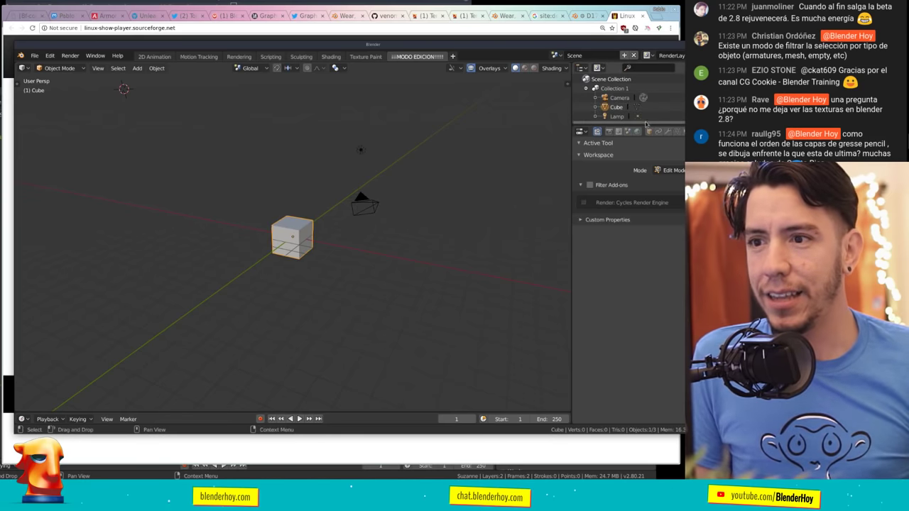
left_click_drag(647, 125, 647, 182)
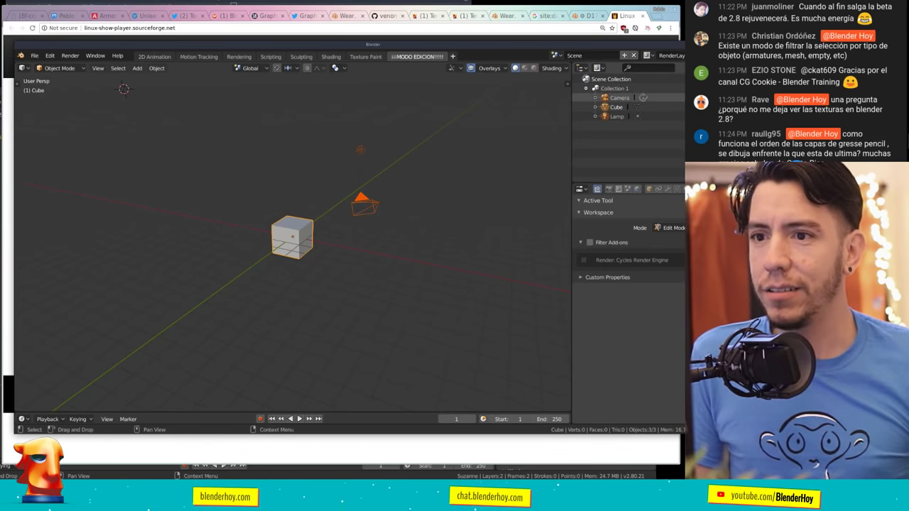
left_click(375, 205)
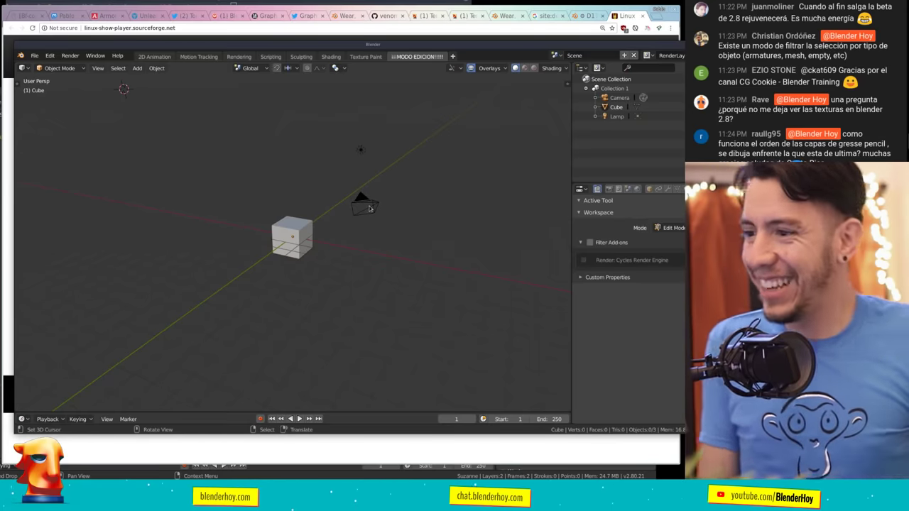
key("a")
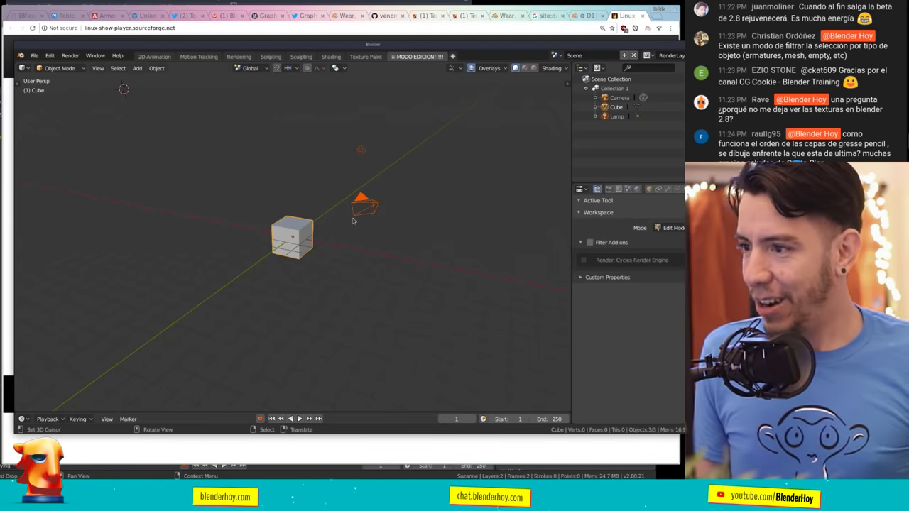
middle_click_drag(353, 220, 398, 206)
left_click(454, 67)
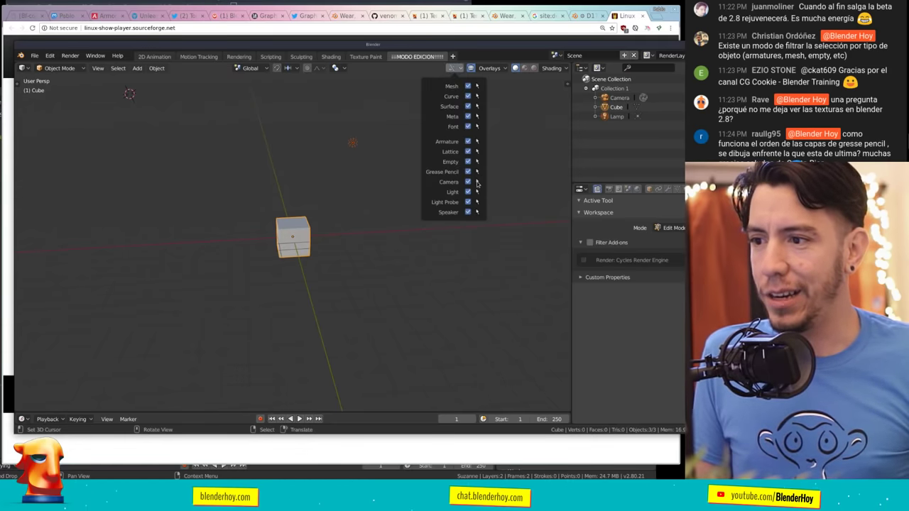
left_click(326, 190)
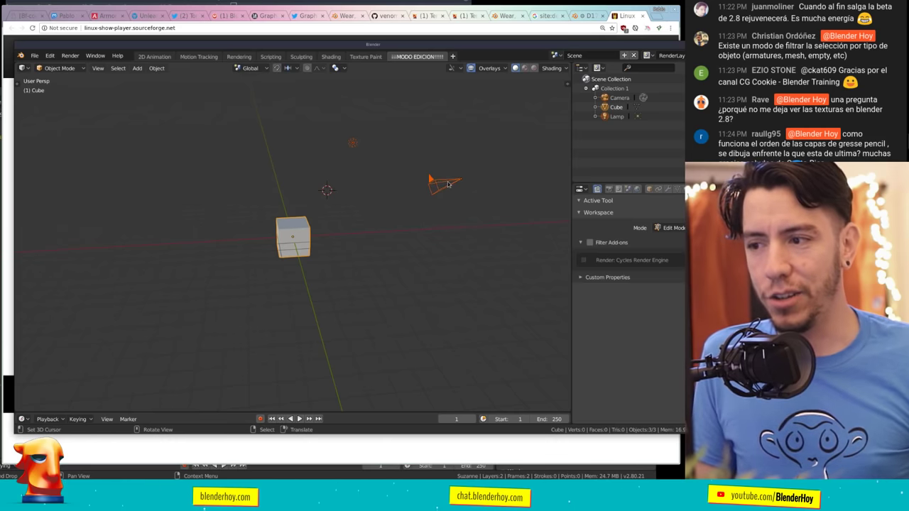
key("alt+a")
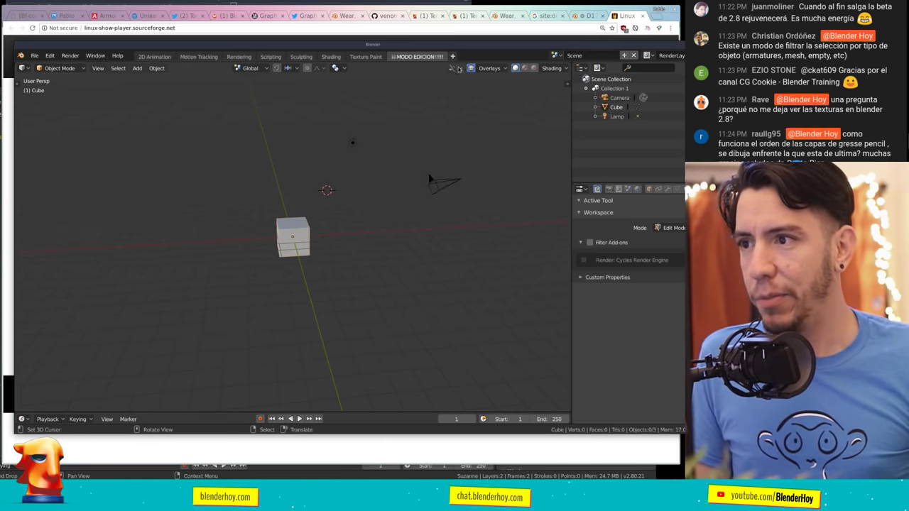
Move all three scene objects together, deselect them, and reopen the selectability filters.
left_click(458, 68)
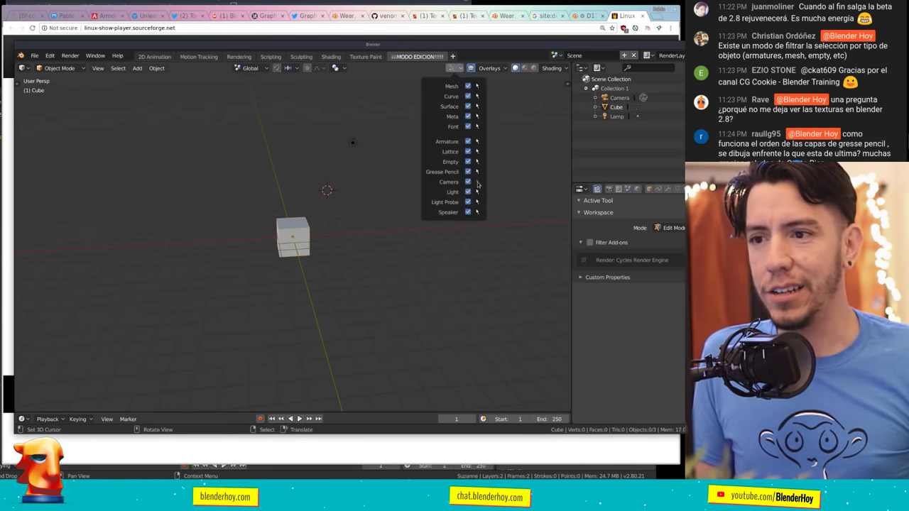
key("a")
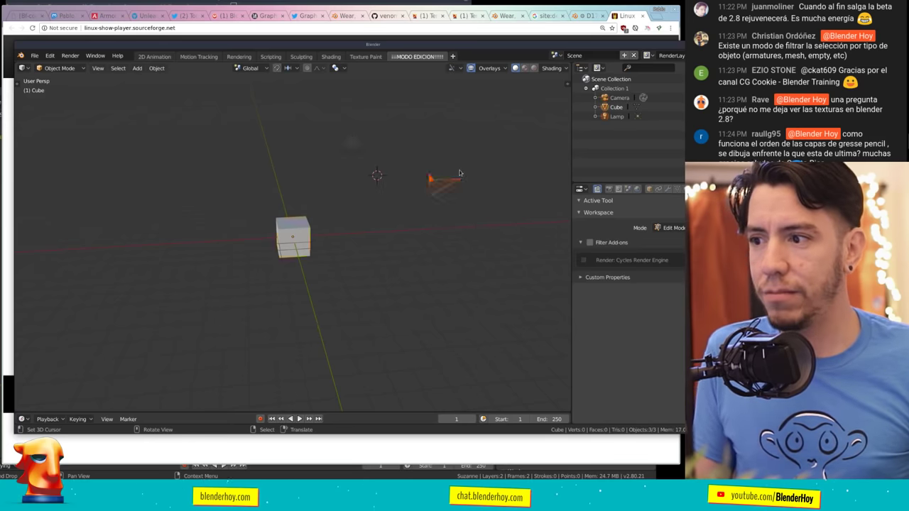
key("g")
left_click(412, 196)
key("alt+a")
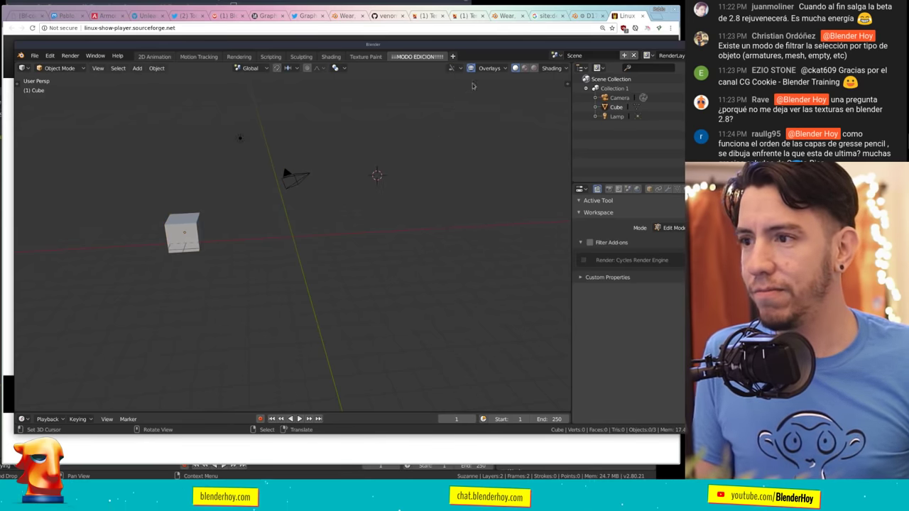
left_click(460, 69)
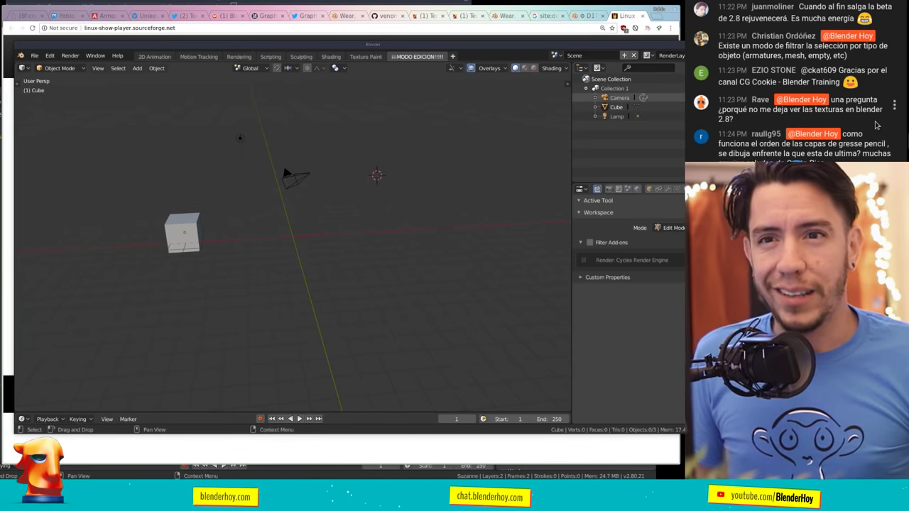
Open race_spaceship.blend from recent files, remove its README area, and open the add-workspace list.
key("ctrl+shift+o")
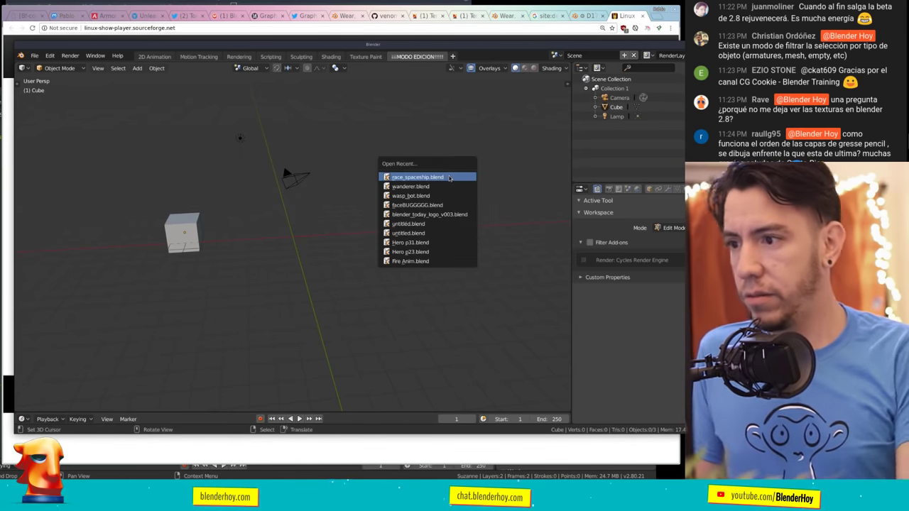
left_click(449, 177)
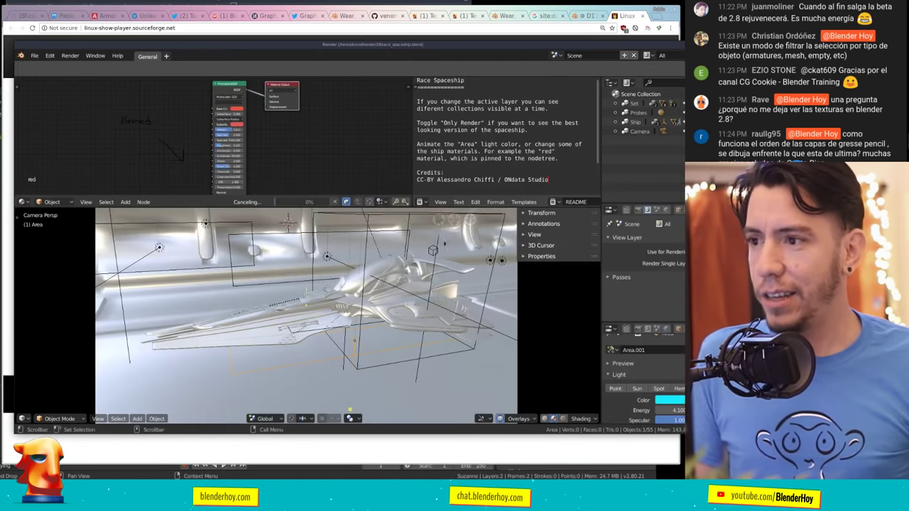
middle_click_drag(444, 244, 598, 212)
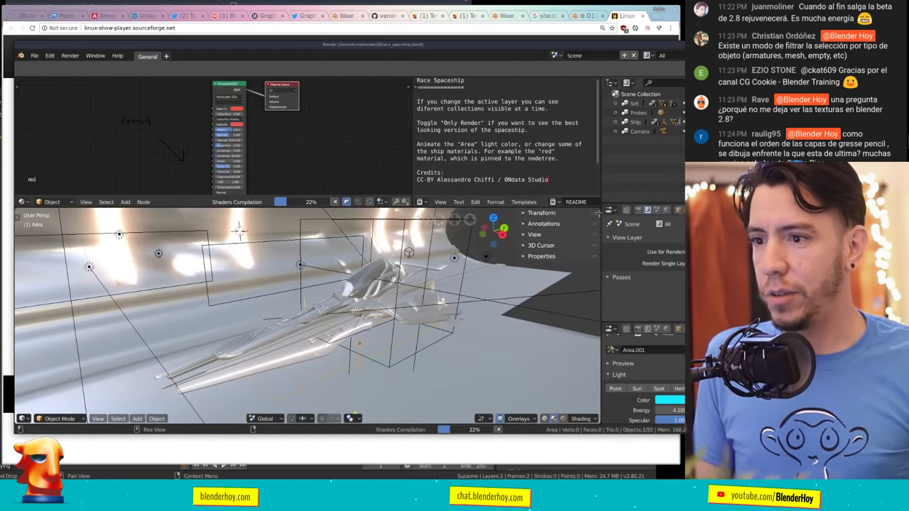
left_click_drag(410, 79, 511, 128)
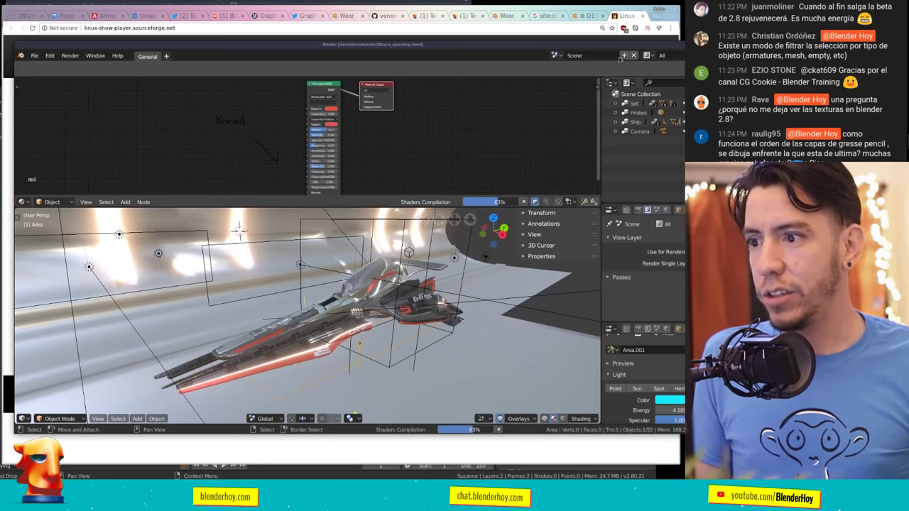
left_click(167, 57)
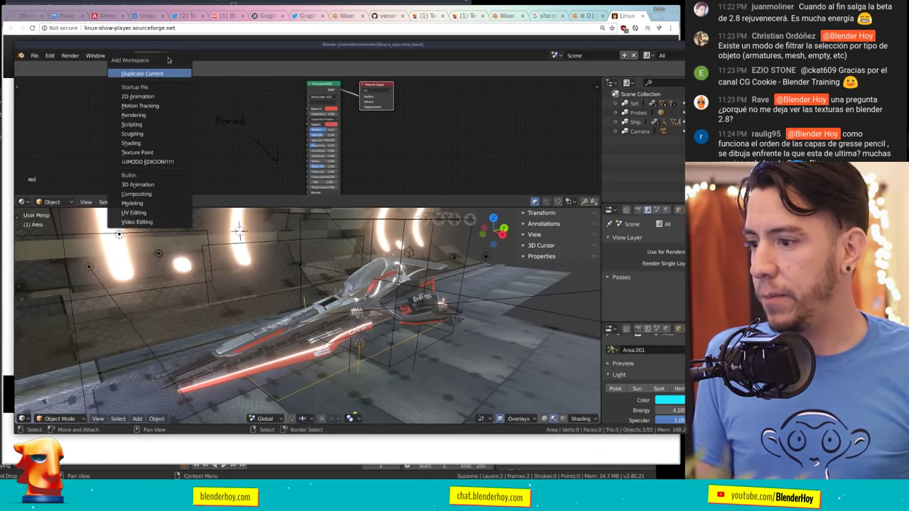
Add a Texture Paint workspace and look around its viewport.
left_click(155, 152)
mouse_move(501, 242)
middle_mouse_down()
mouse_move(519, 215)
mouse_move(505, 244)
middle_mouse_up()
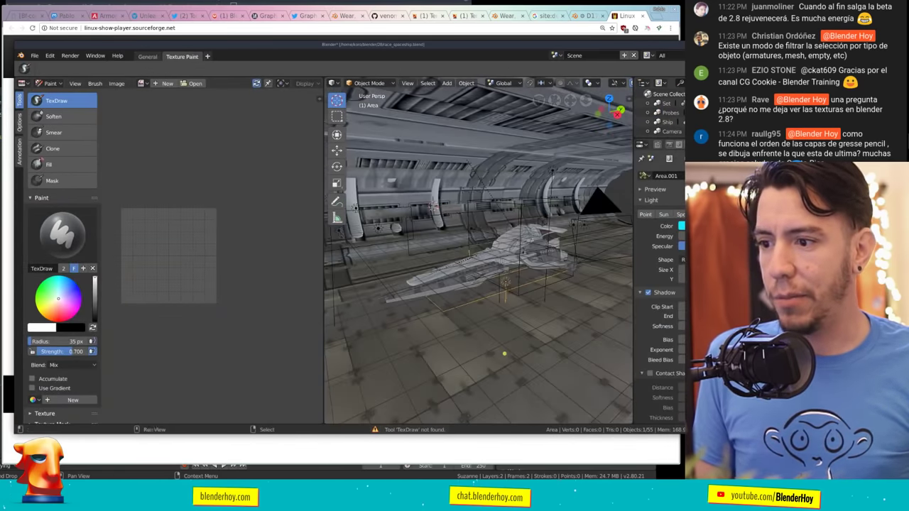
scroll(504, 244, "up", 4)
scroll(505, 244, "down", 5)
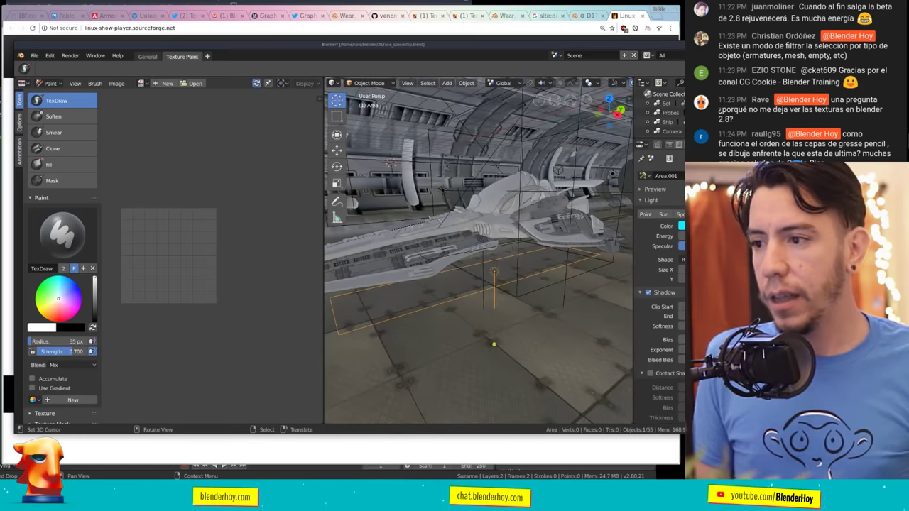
Back in General, show the ship in Solid shading and enlarge the 3D view.
left_click(147, 56)
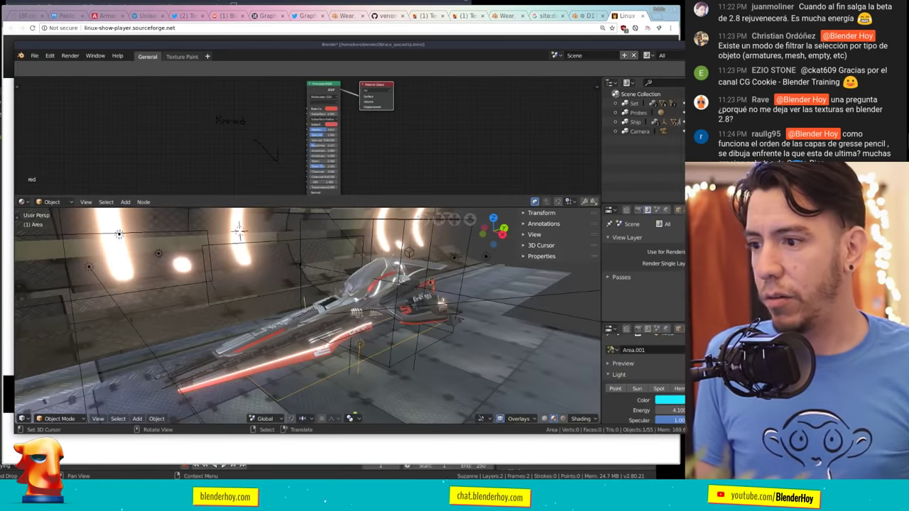
key("z")
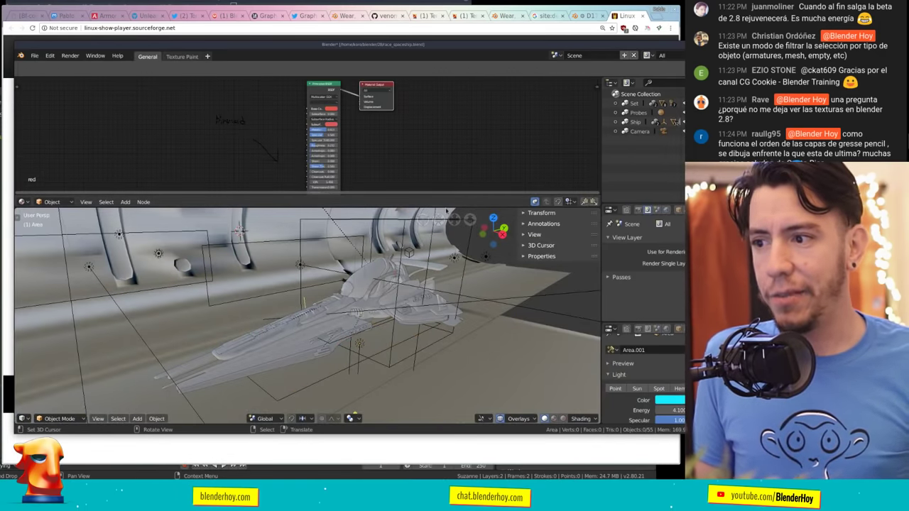
left_click_drag(445, 206, 472, 81)
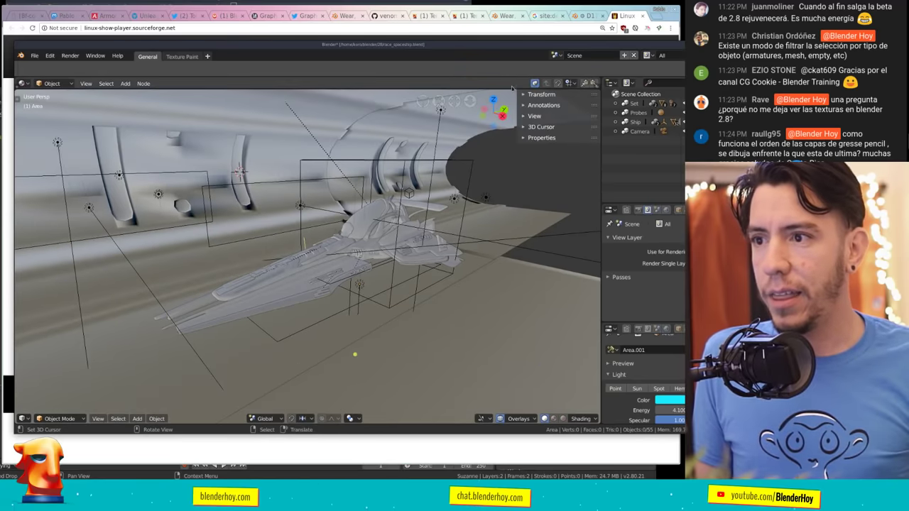
Flip the 3D view header to the top, cycle solid color through Single, Random, Texture, then quit.
right_click(434, 423)
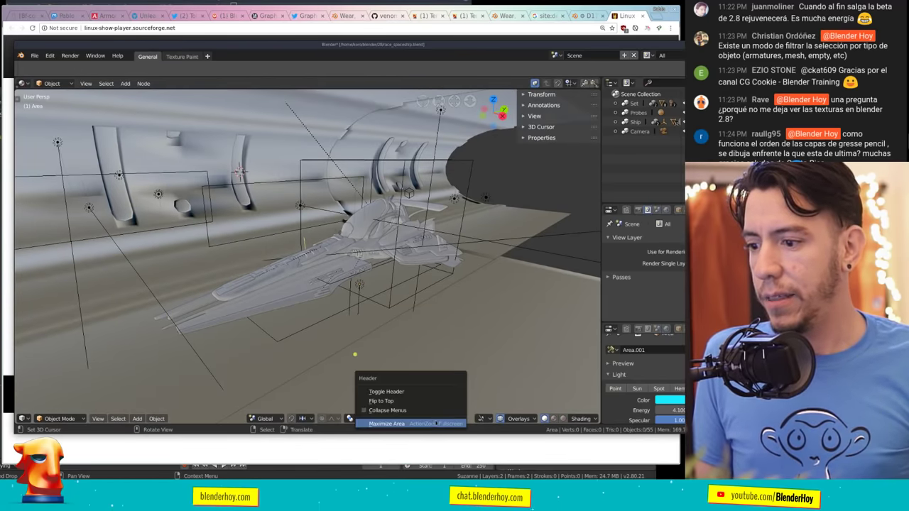
left_click(427, 406)
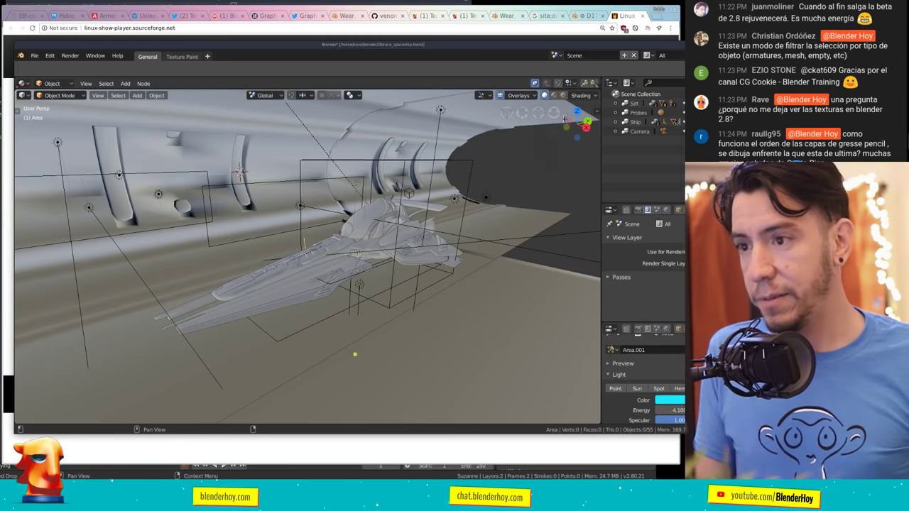
left_click(580, 96)
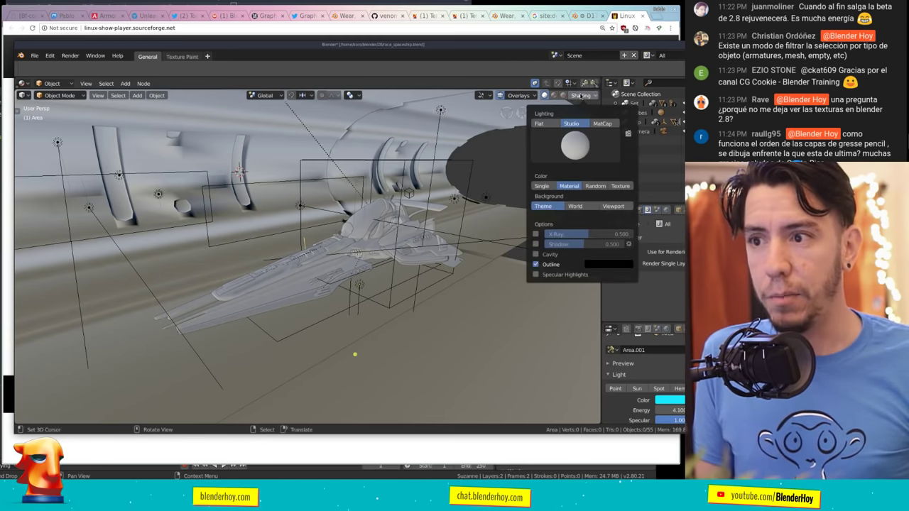
left_click(543, 186)
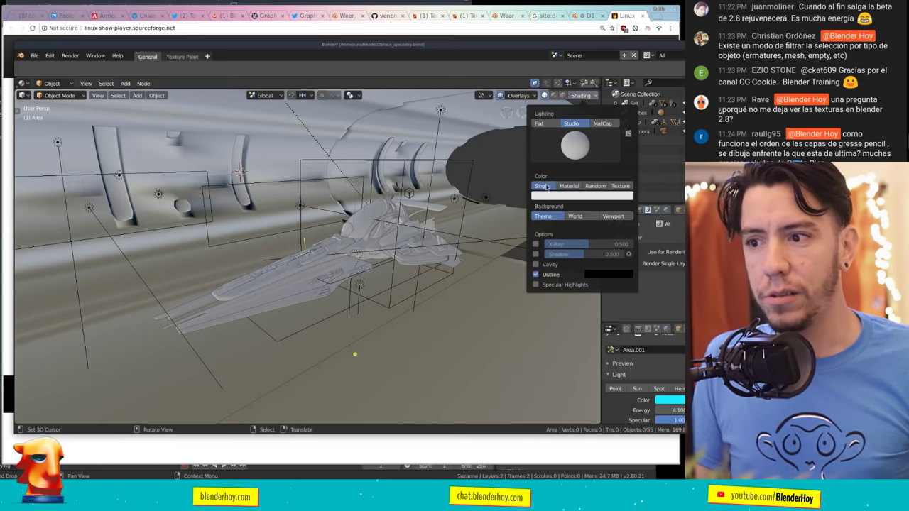
left_click(594, 186)
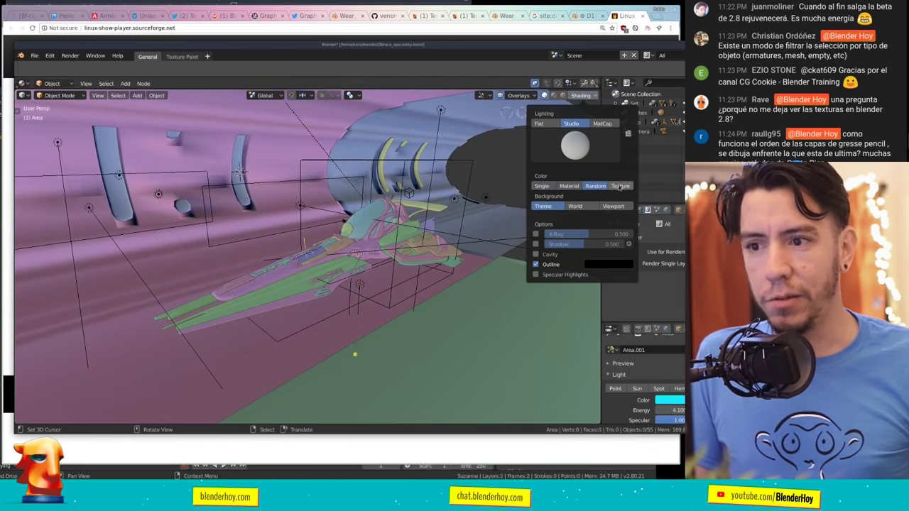
left_click(620, 186)
mouse_move(398, 284)
middle_mouse_down()
mouse_move(432, 246)
mouse_move(435, 273)
middle_mouse_up()
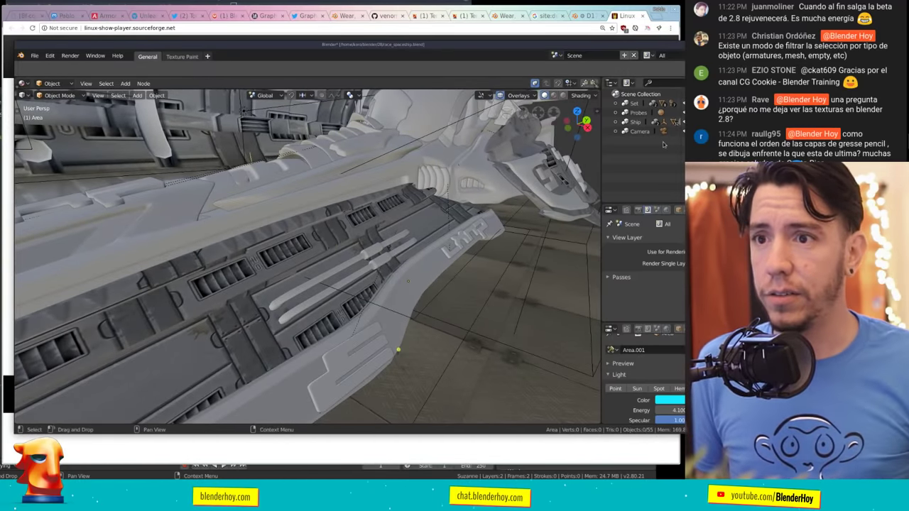
key("ctrl+q")
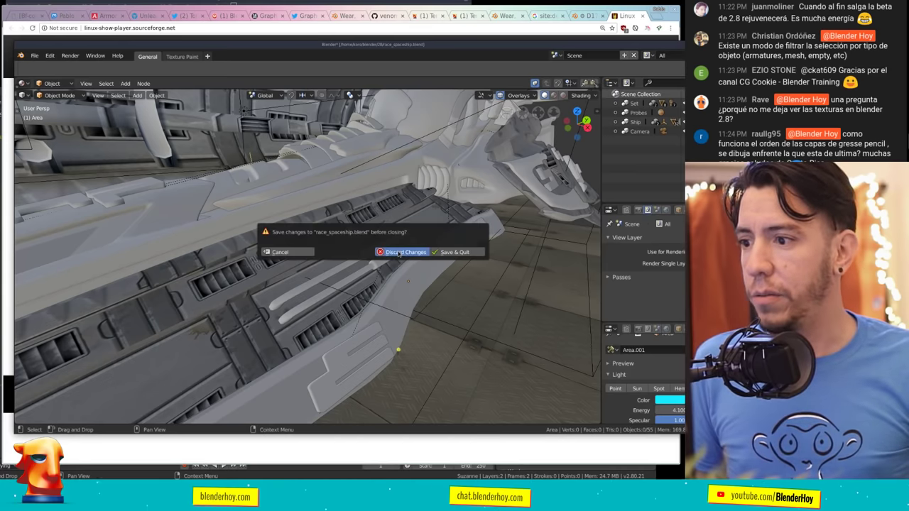
Discard the spaceship changes and delete the default cube in the relaunched Blender.
left_click(398, 253)
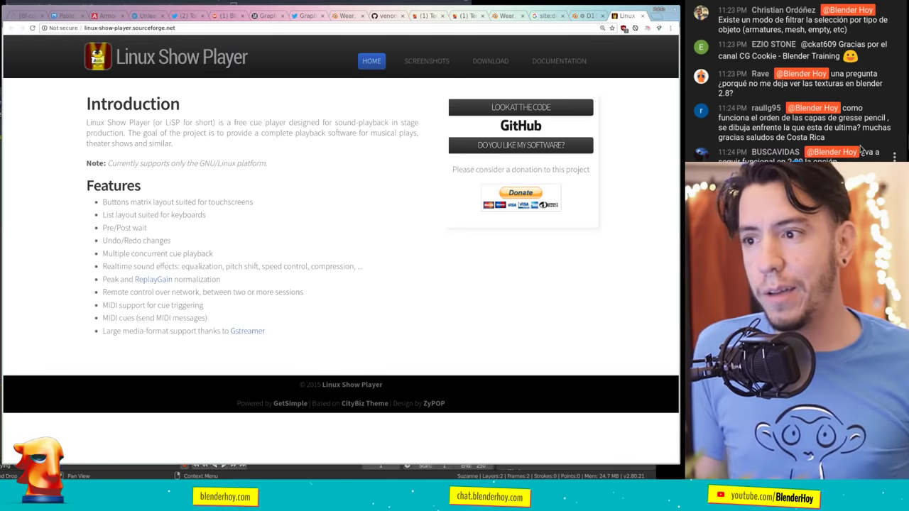
key("alt+Tab")
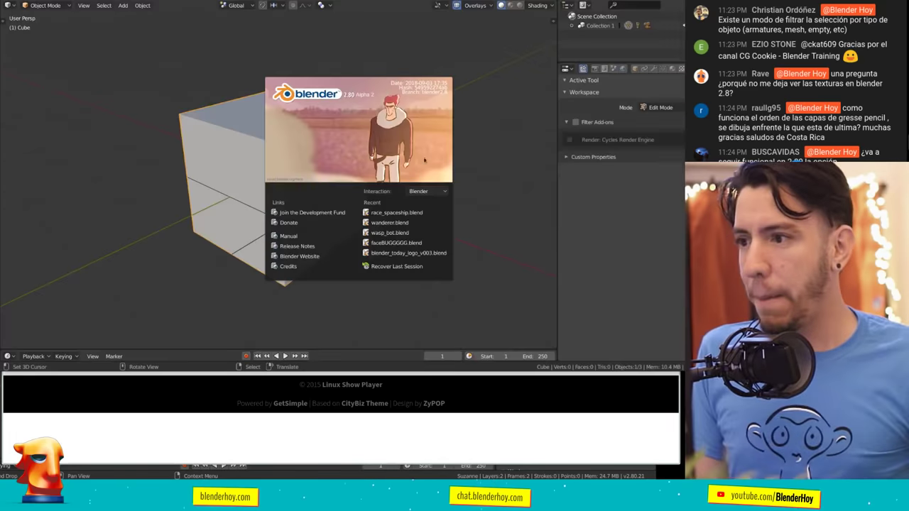
key("x")
left_click(327, 217)
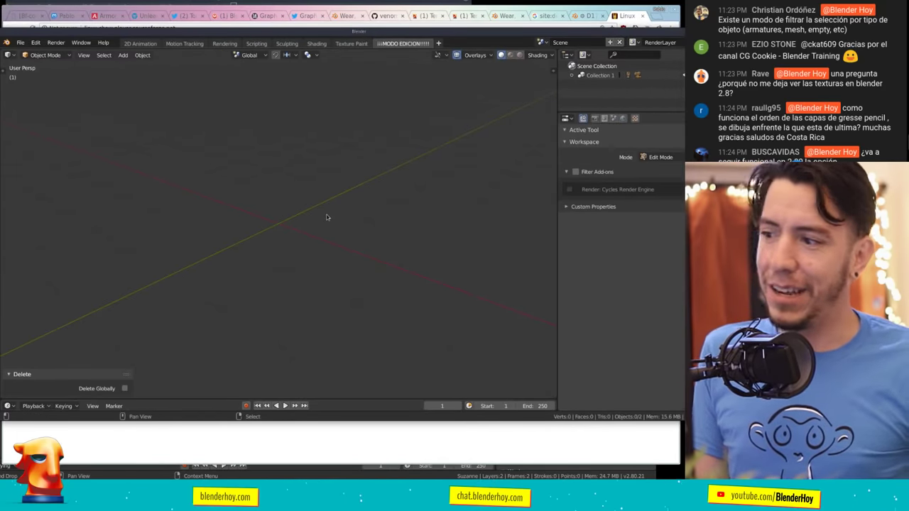
Add a Monkey mesh, scale it up, then delete it again.
key("shift+a")
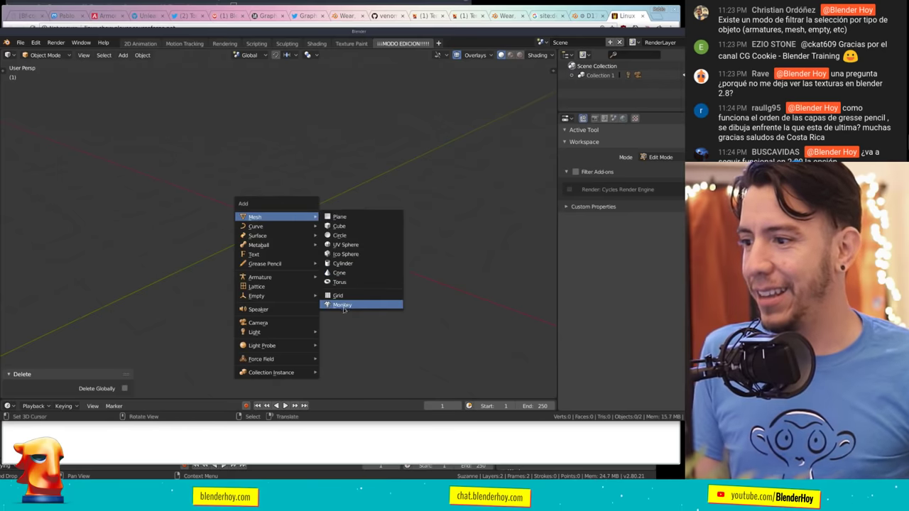
left_click(345, 307)
key("s")
left_click(342, 228)
key("x")
left_click(343, 230)
In a fresh session, dismiss the splash screen, delete the default cube, and open the Add menu.
key("shift+a")
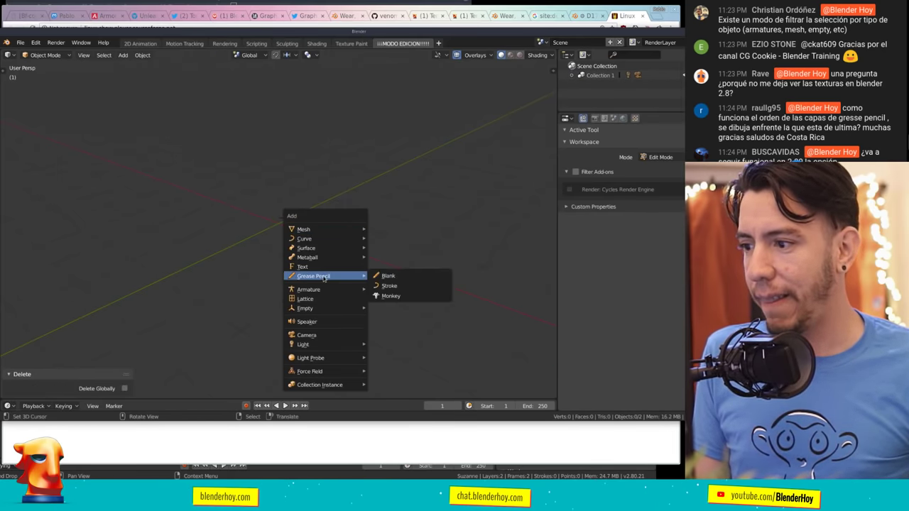
key("alt+Tab")
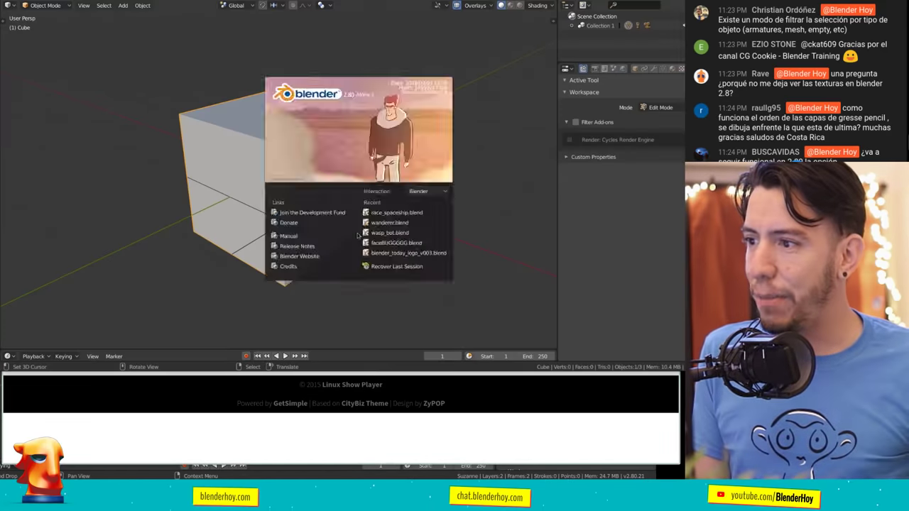
left_click(343, 220)
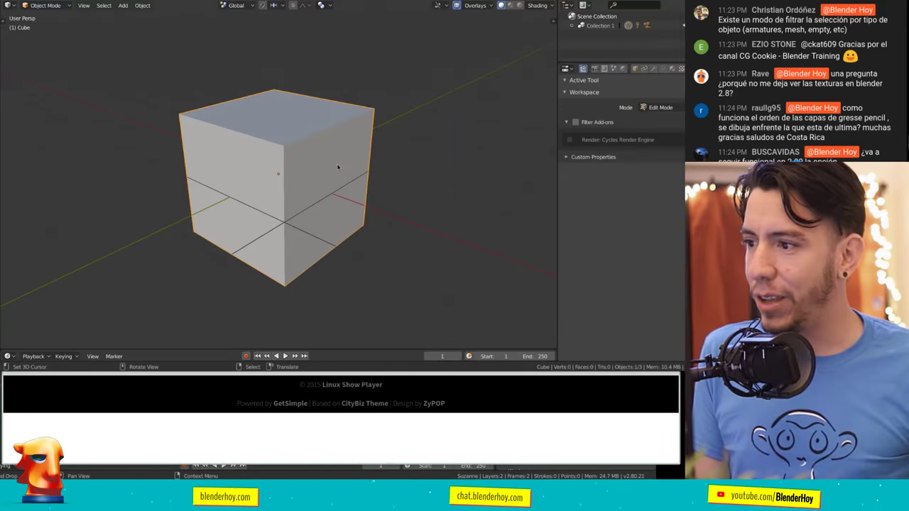
key("Delete")
key("shift+a")
mouse_move(313, 220)
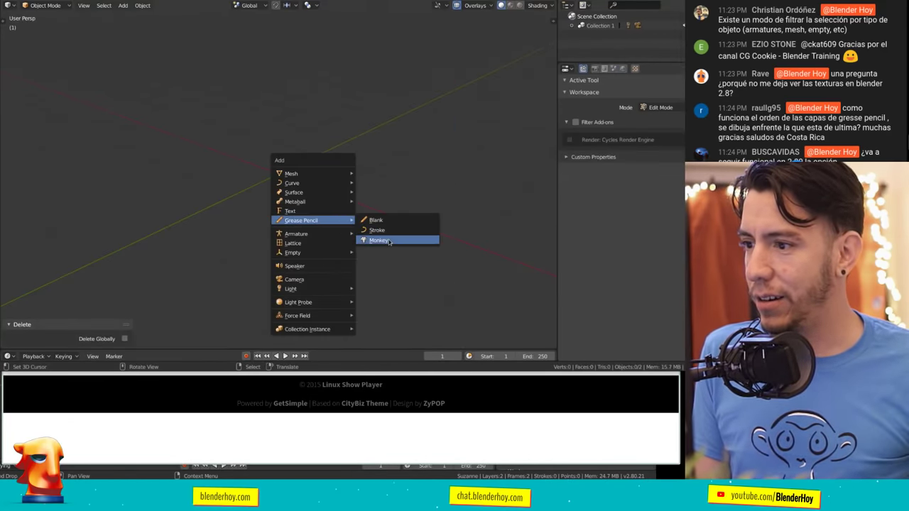
Add a Grease Pencil Monkey and clear its location to the scene origin.
left_click(372, 242)
key("alt+g")
scroll(317, 209, "up", 5)
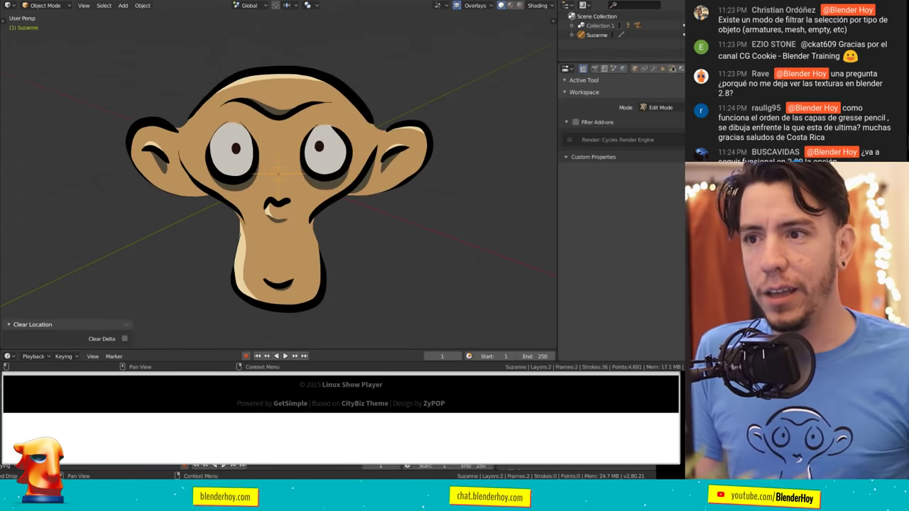
In the monkey's modifier properties, widen the side panel and add a Hook modifier.
left_click(653, 69)
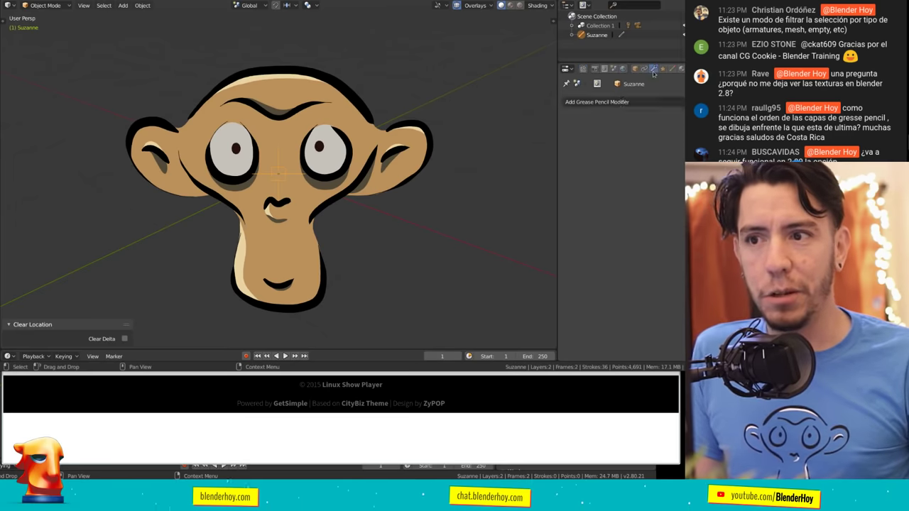
left_click(619, 102)
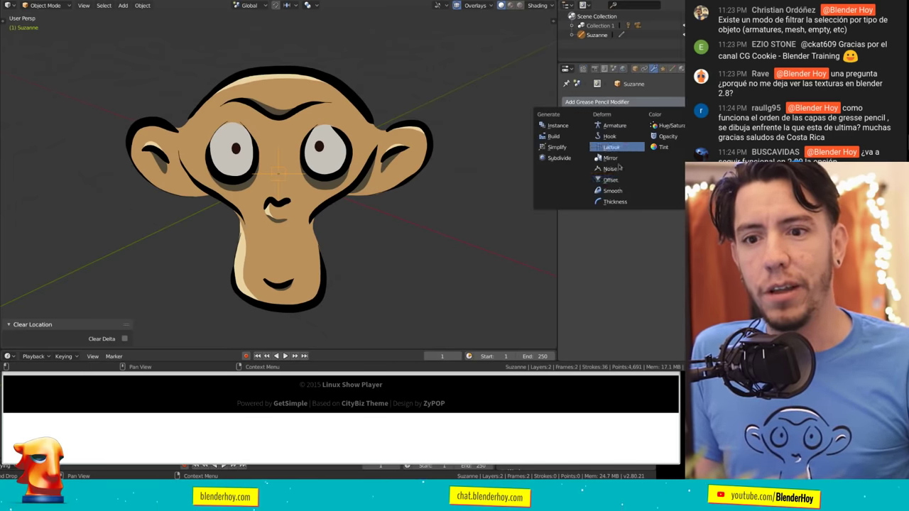
left_click_drag(652, 140, 629, 143)
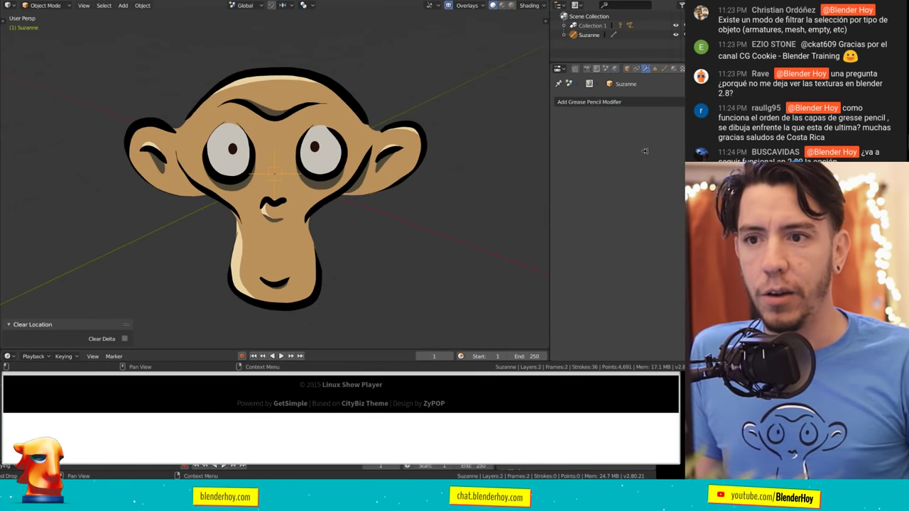
left_click(613, 103)
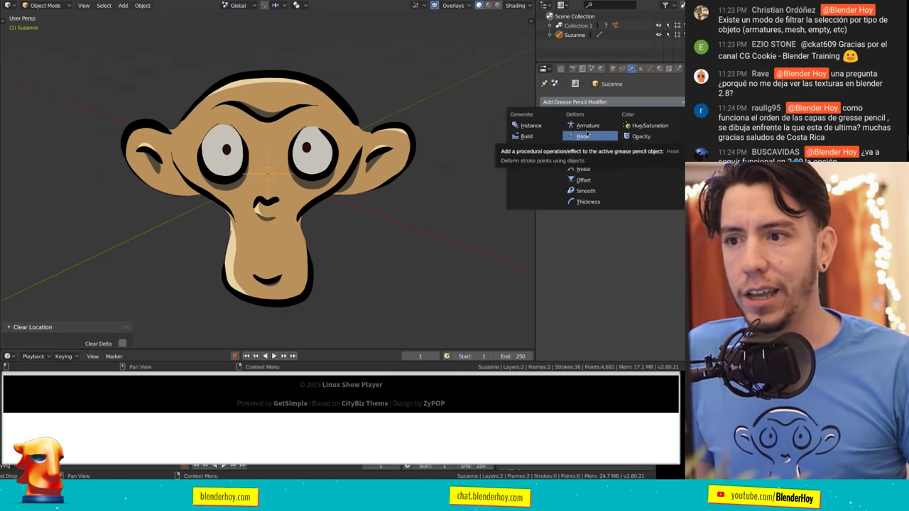
left_click(587, 134)
left_click(603, 102)
left_click(595, 137)
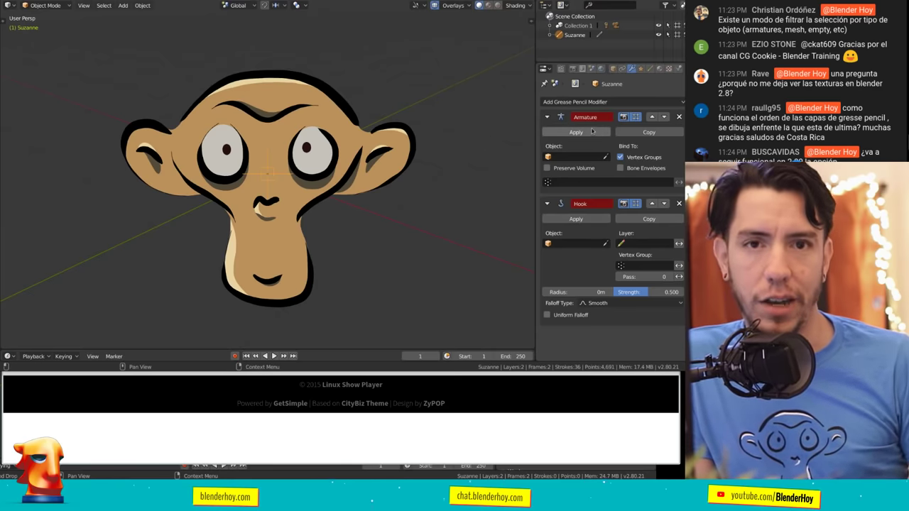
Delete the Armature and Hook modifiers from the monkey.
left_click(679, 115)
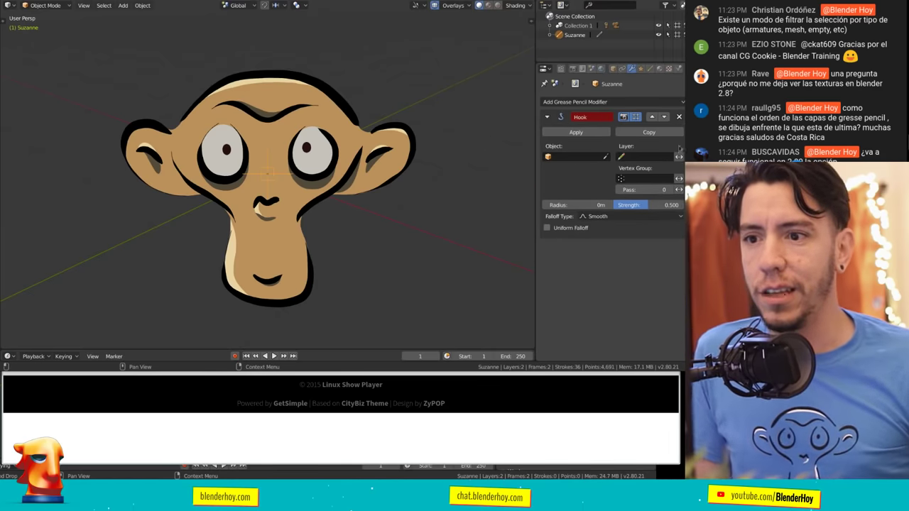
left_click(679, 117)
scroll(373, 89, "down", 5)
Add a cube and move it beside the monkey.
key("shift+a")
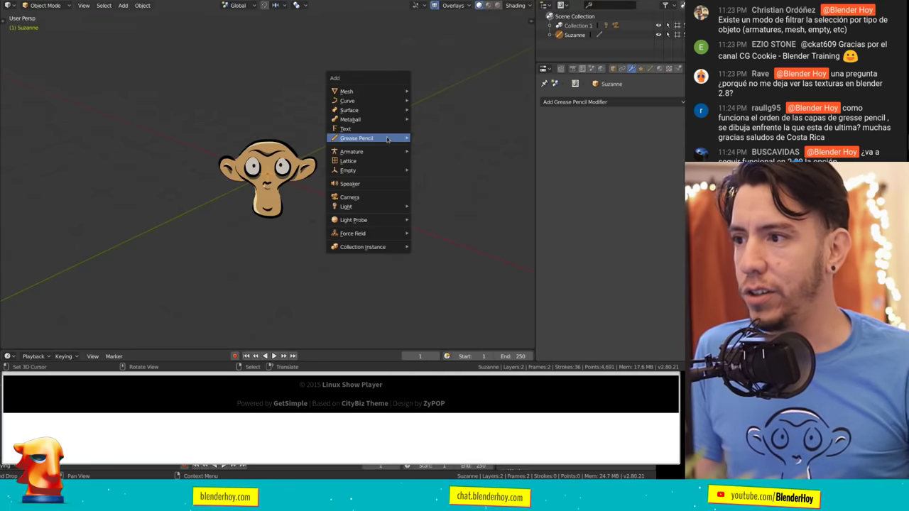
left_click(431, 101)
key("g")
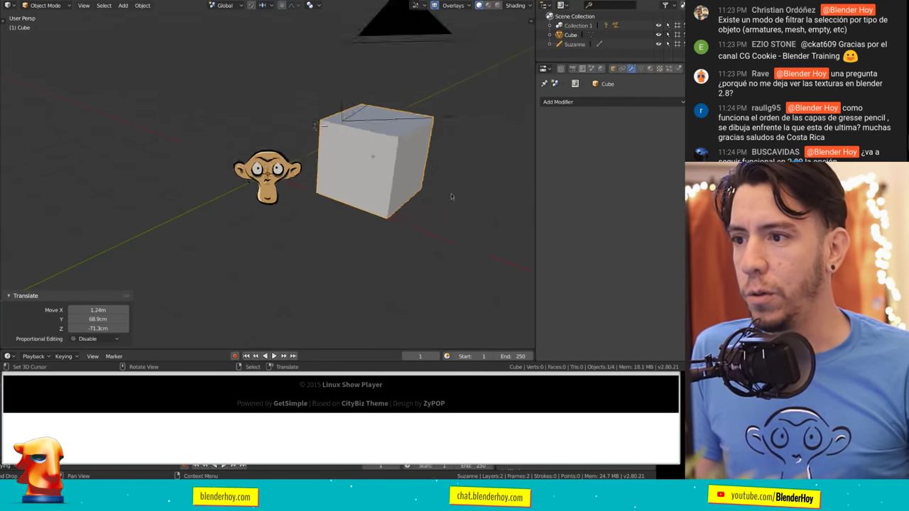
left_click(427, 197)
Give the cube a Subdivision Surface modifier with viewport level 3.
scroll(427, 201, "up", 3)
left_click(568, 101)
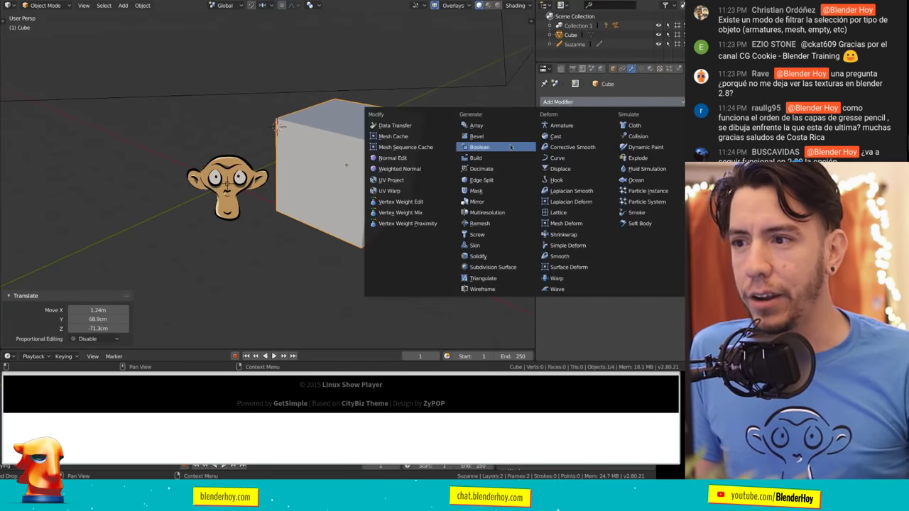
left_click(498, 267)
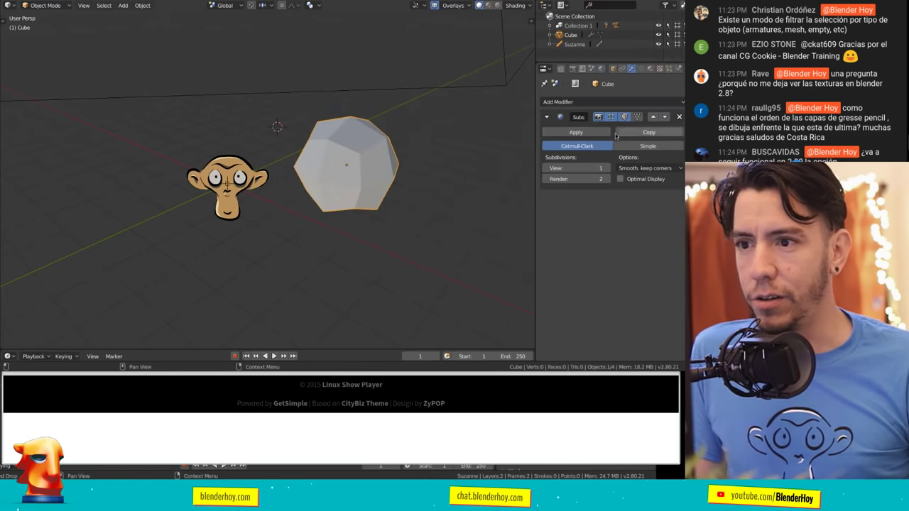
left_click(607, 169)
left_click(607, 169)
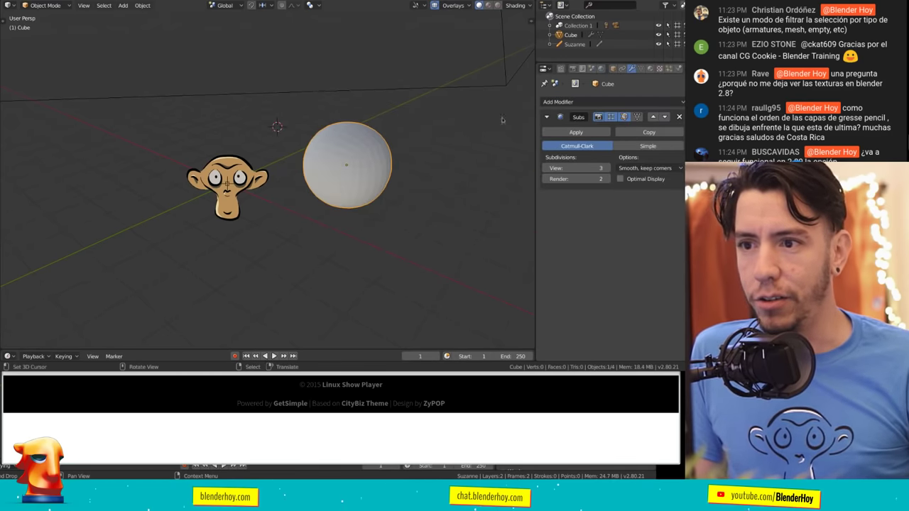
Add a Hair particle system to the sphere with hair length 0.370.
left_click(668, 69)
left_click(654, 134)
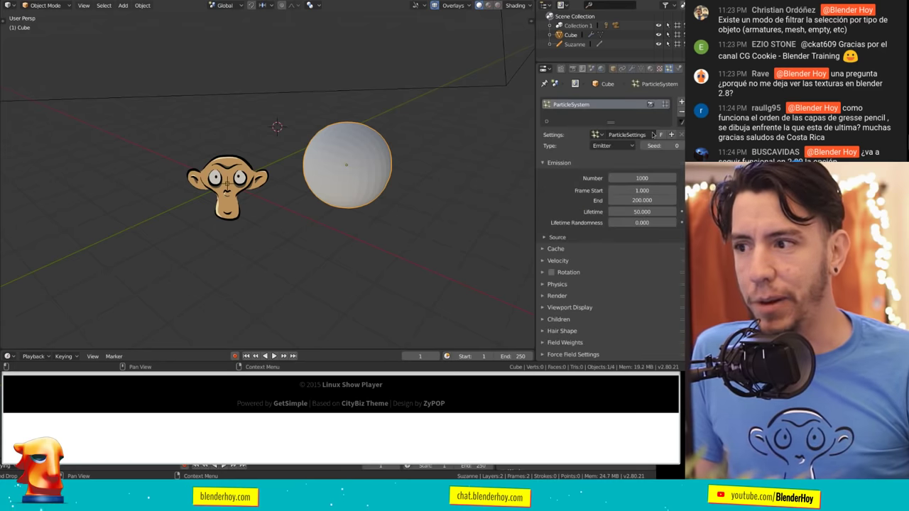
left_click(619, 145)
left_click(611, 122)
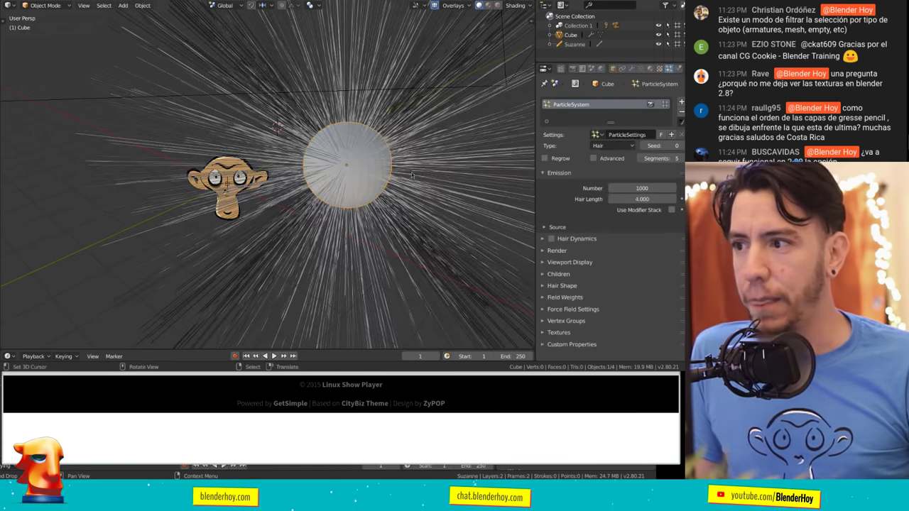
middle_click_drag(411, 175, 448, 170)
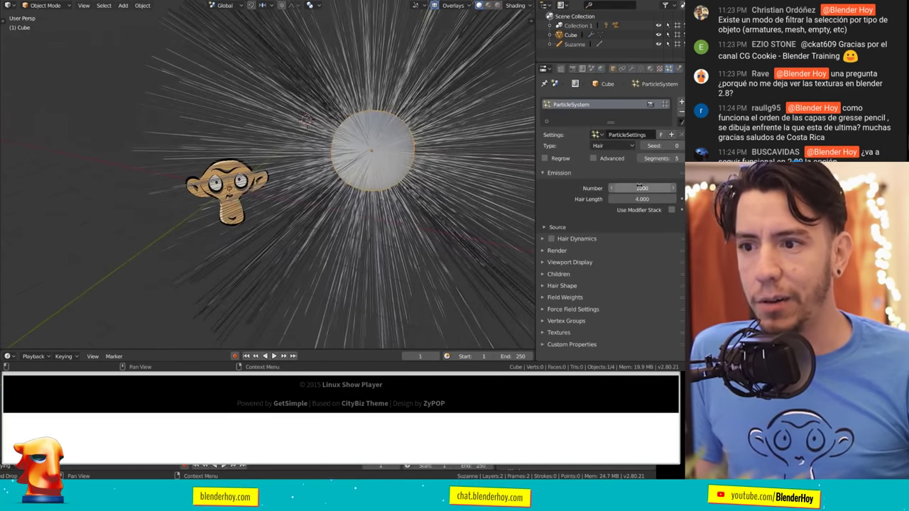
left_click_drag(641, 199, 618, 199)
middle_click_drag(426, 156, 459, 140)
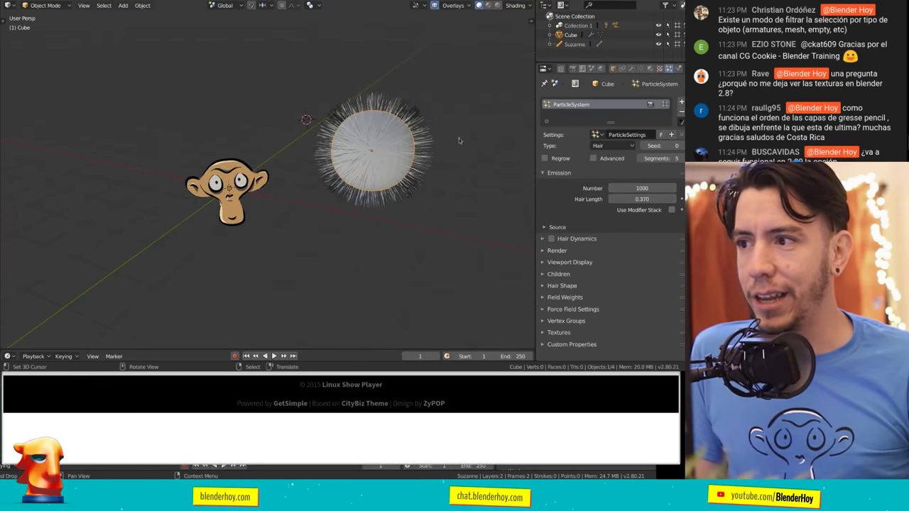
scroll(458, 140, "up", 5)
scroll(382, 131, "down", 3)
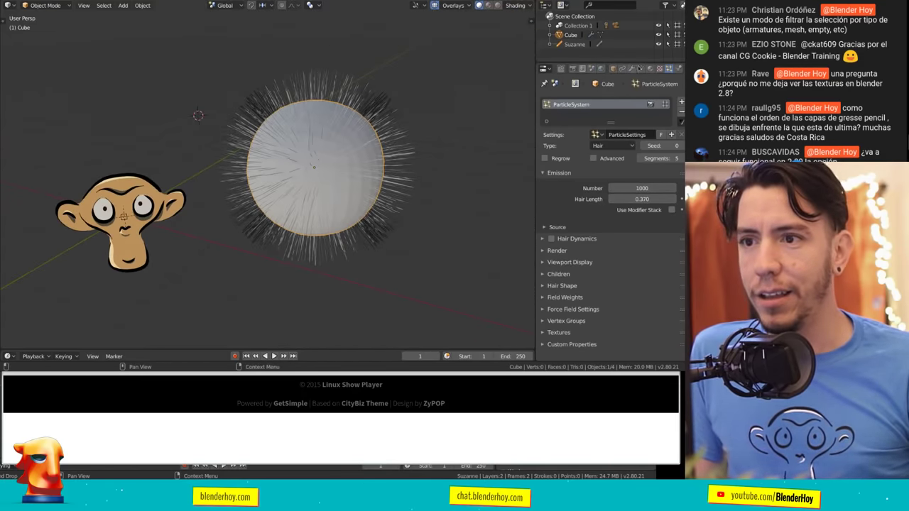
left_click(631, 68)
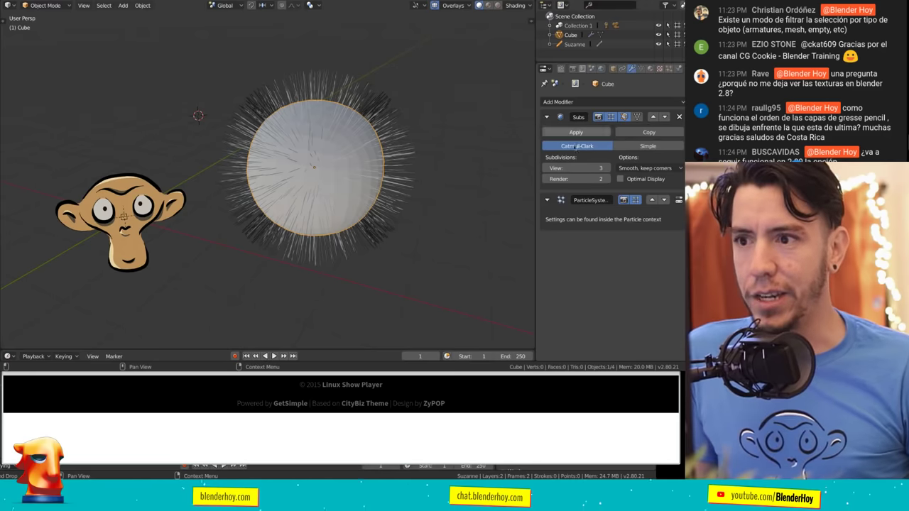
Reorder the cube's modifiers so Subdivision precedes the hair, view from front, and collapse the panels.
left_click(652, 200)
mouse_move(470, 171)
middle_mouse_down()
mouse_move(451, 154)
mouse_move(349, 147)
middle_mouse_up()
key("KP_1")
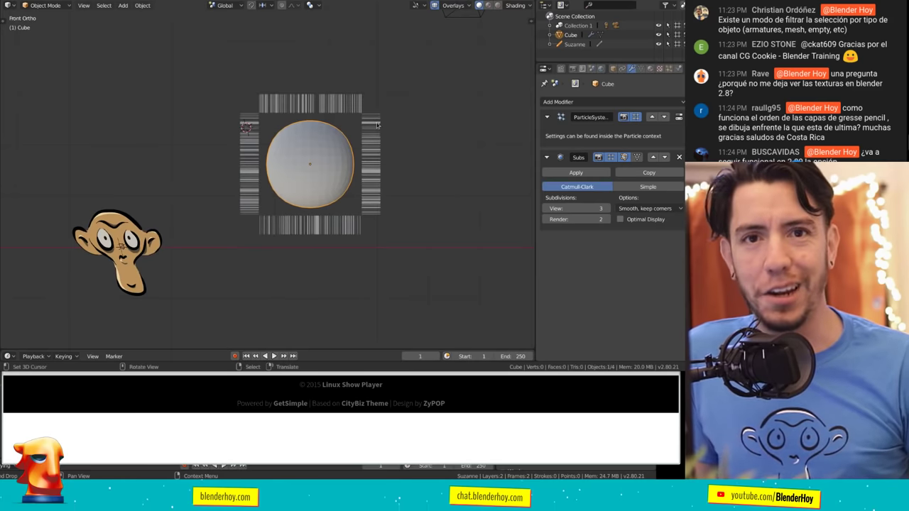
scroll(389, 135, "up", 2)
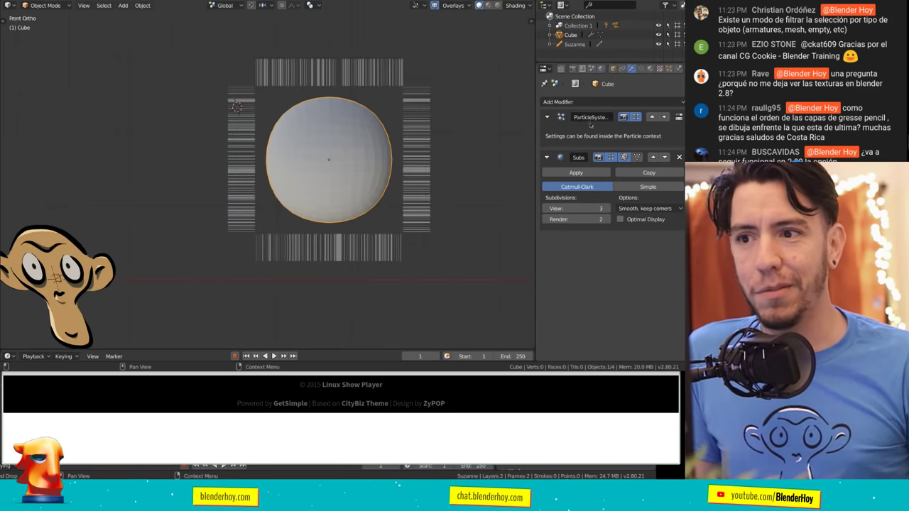
key("Tab")
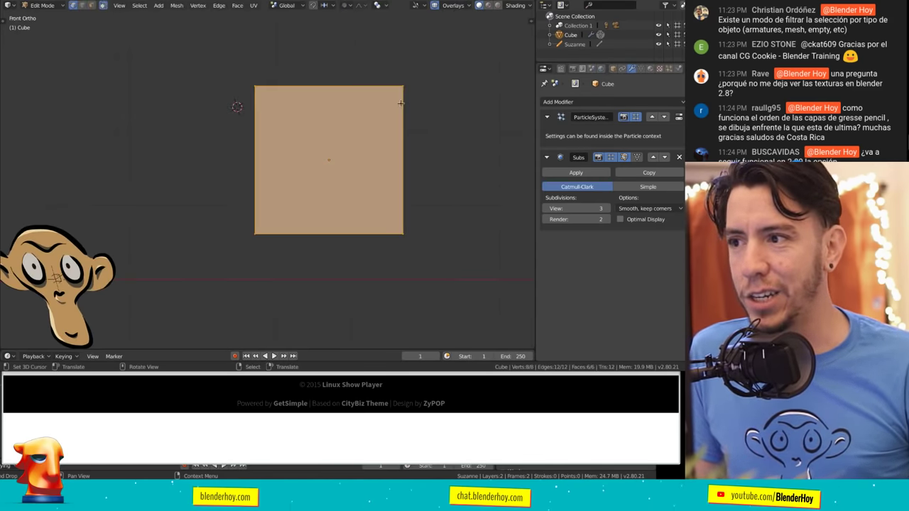
key("Tab")
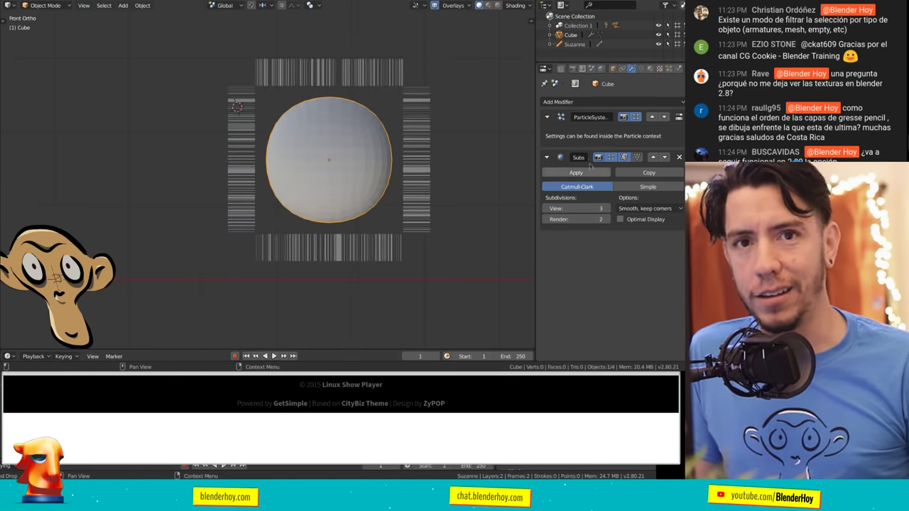
left_click(664, 118)
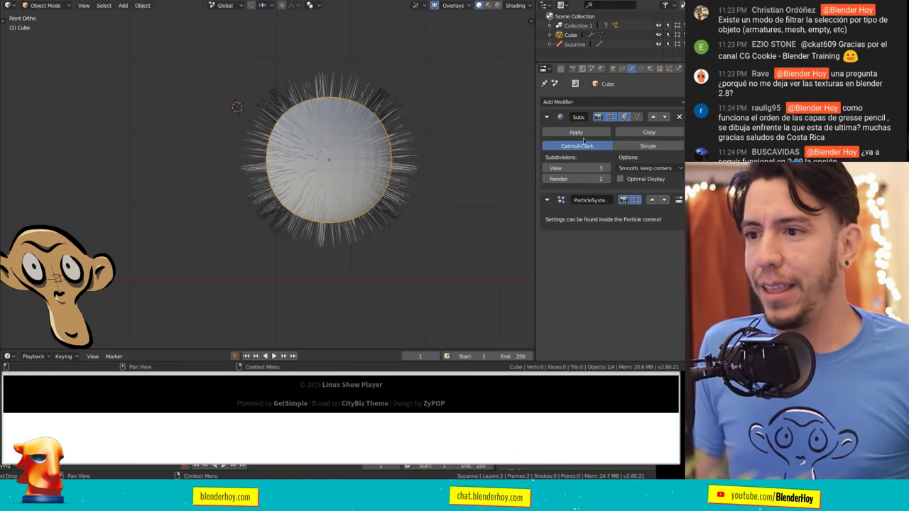
left_click(547, 117, "ctrl")
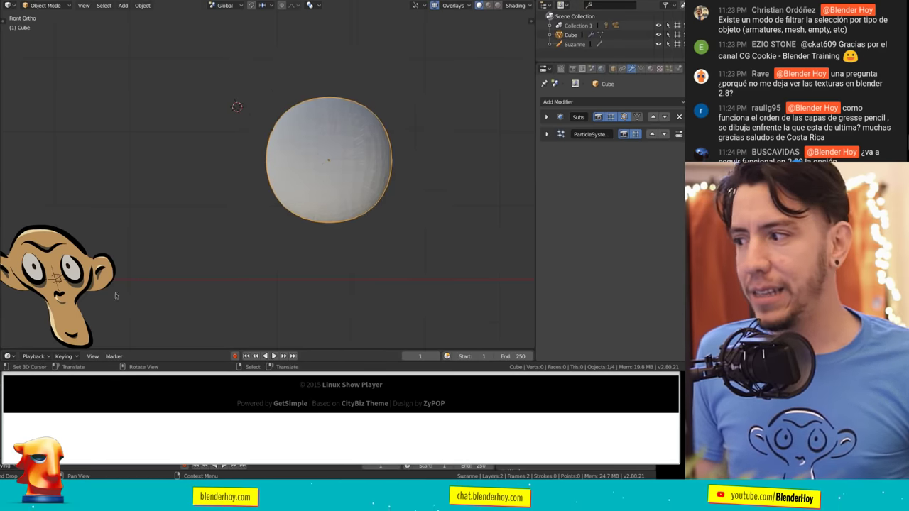
Select the Grease Pencil Suzanne and clear its rotation with Alt+R.
left_click(574, 44)
key("alt+r")
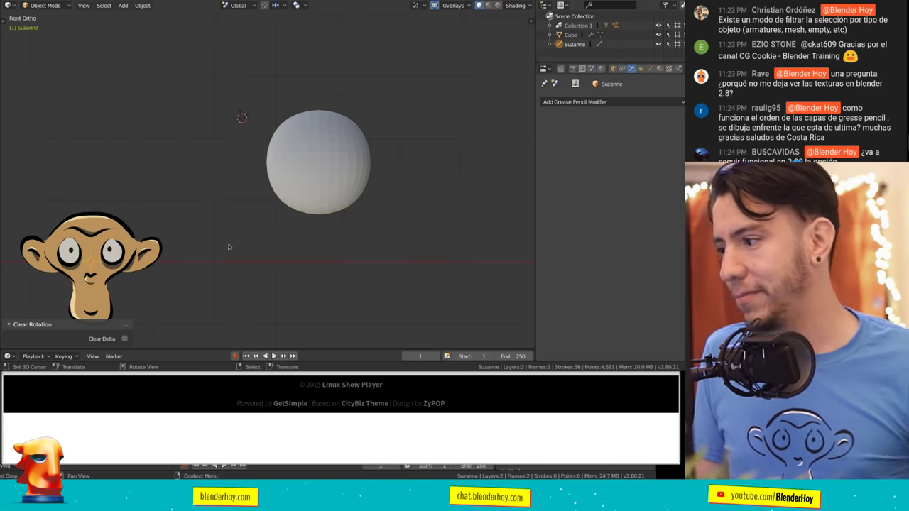
scroll(284, 228, "up", 3)
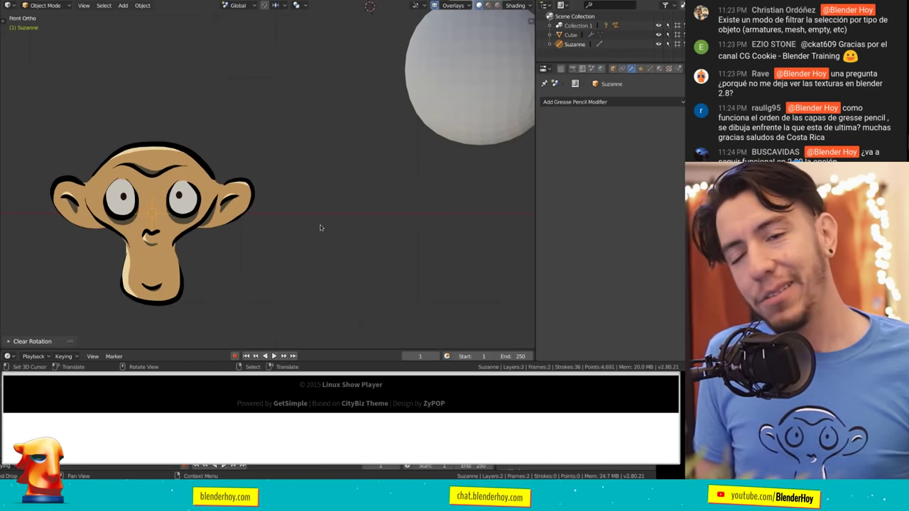
scroll(378, 199, "up", 2)
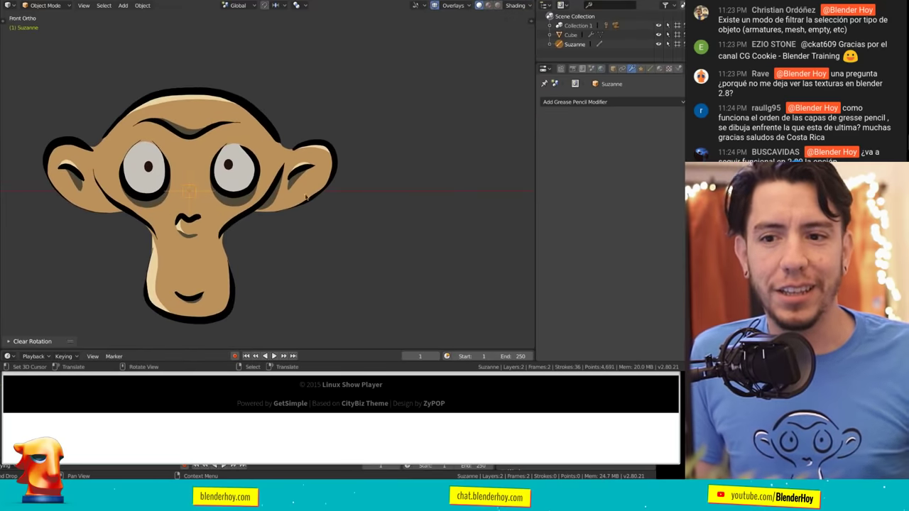
scroll(341, 177, "up", 1)
scroll(377, 158, "up", 2)
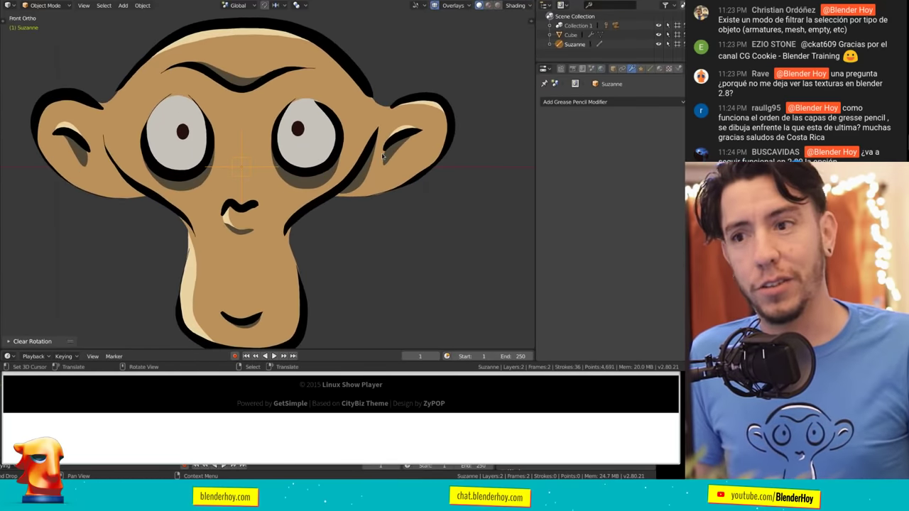
scroll(383, 154, "down", 2)
scroll(359, 154, "down", 1)
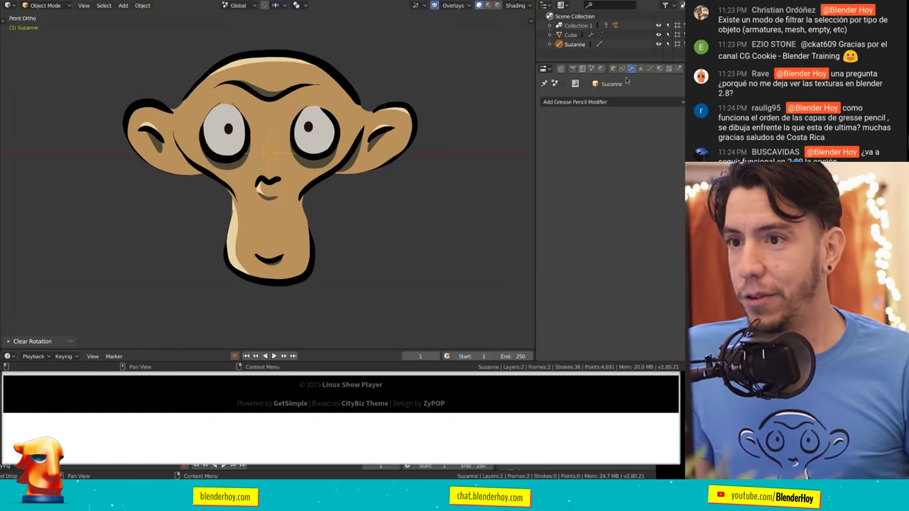
In Suzanne's Object Data tab, add a third grease pencil layer, GP_Layer.
left_click(651, 68)
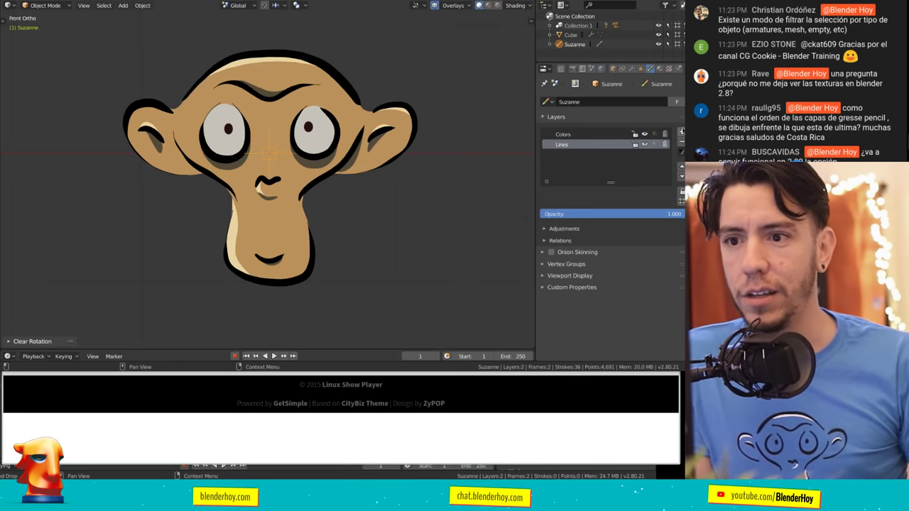
left_click(681, 132)
key("g")
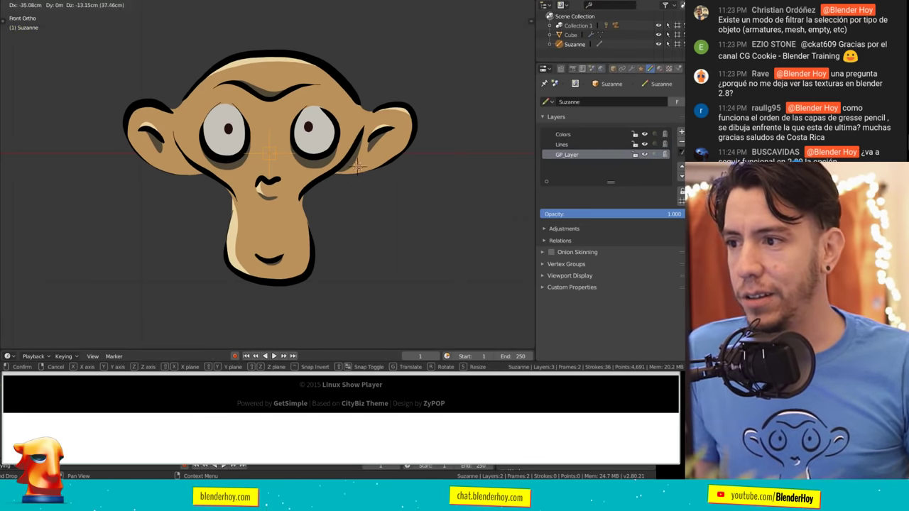
left_click(349, 205)
Switch to Draw mode, scribble dark strokes across Suzanne's face, and widen the Properties editor.
key("ctrl+Tab")
left_click(349, 166)
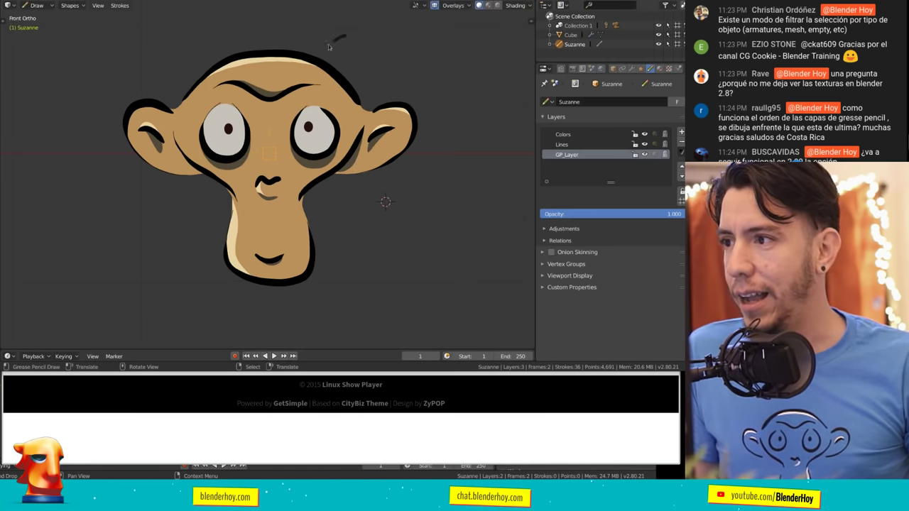
mouse_move(293, 68)
left_mouse_down()
mouse_move(213, 241)
mouse_move(184, 256)
mouse_move(301, 63)
left_mouse_up()
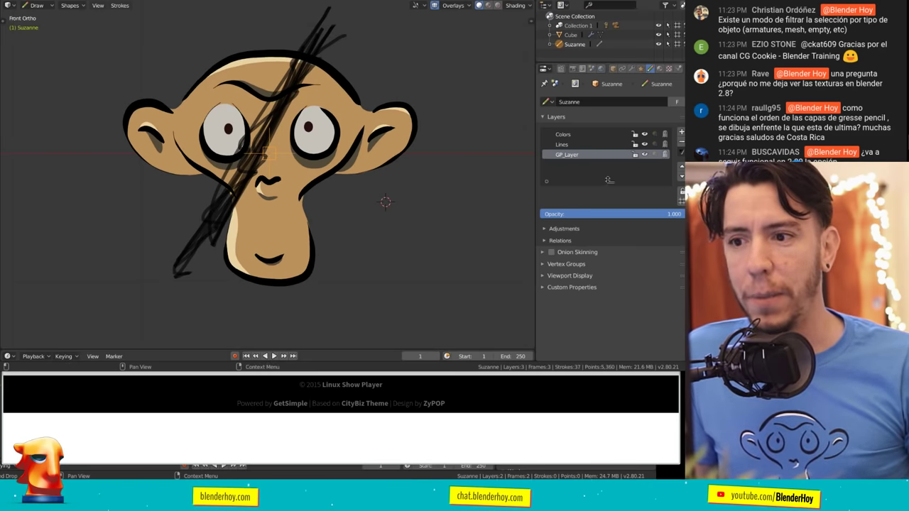
left_click(546, 184)
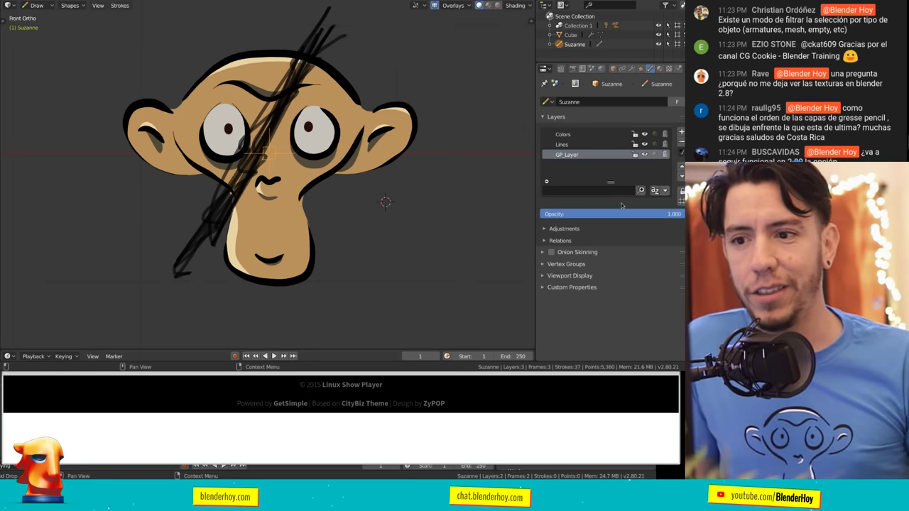
middle_click_drag(621, 205, 534, 183, "ctrl")
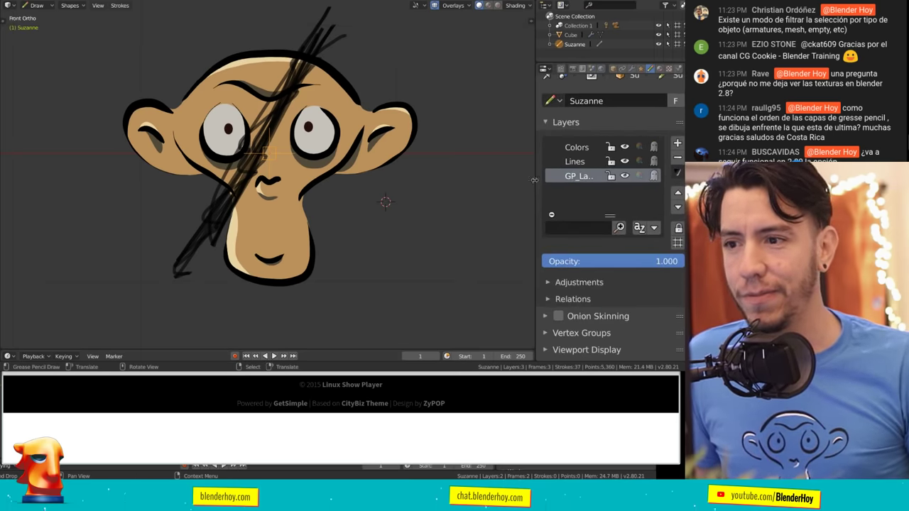
Widen Properties, reverse-sort the Layers list, and keep GP_Layer active.
left_click_drag(534, 180, 434, 180)
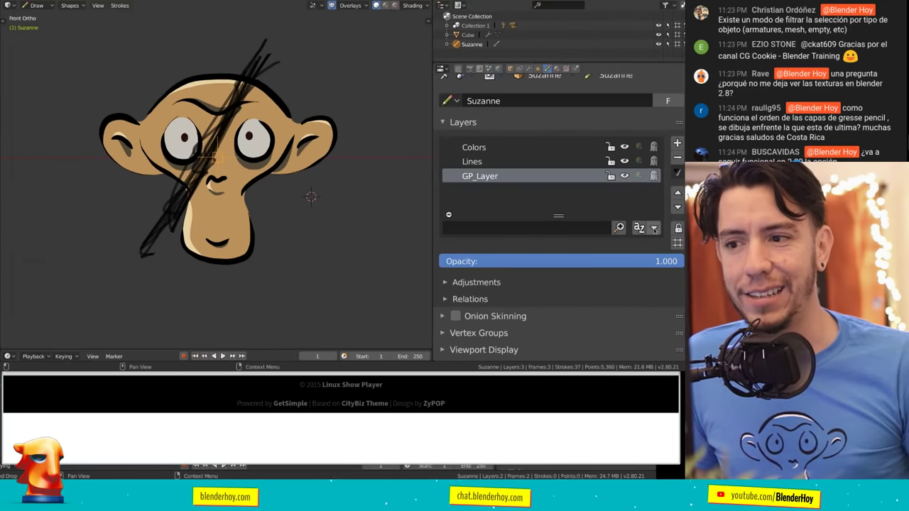
left_click(653, 227)
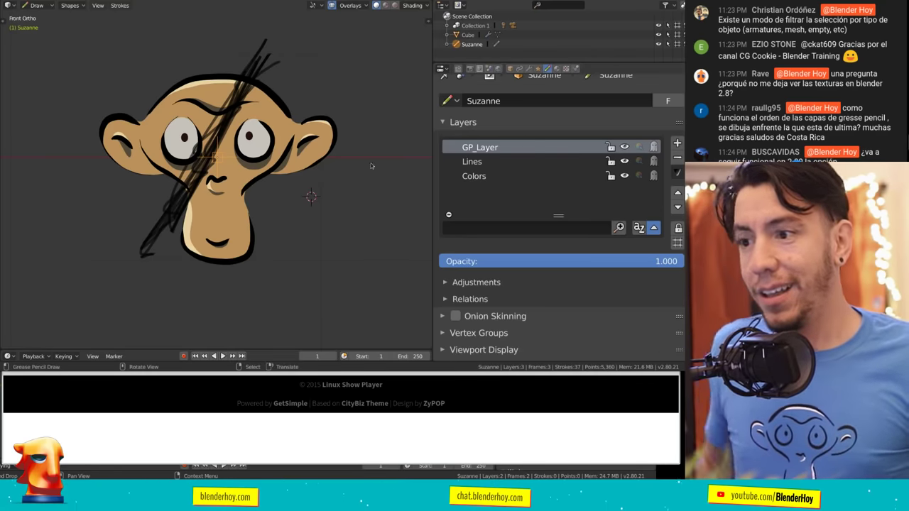
left_click(501, 162)
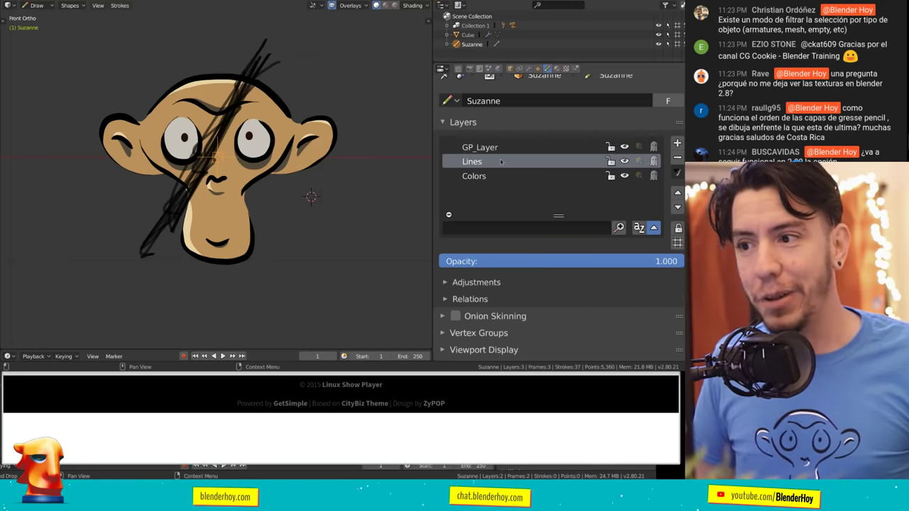
left_click(503, 148)
Toggle visibility of GP_Layer and Lines on and off to compare stacking.
left_click(624, 147)
left_click(624, 147)
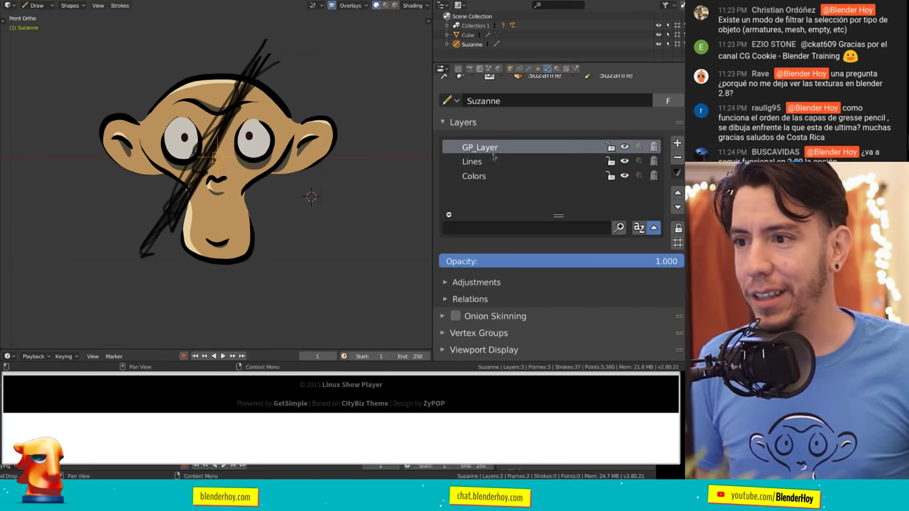
left_click(624, 147)
left_click(624, 147)
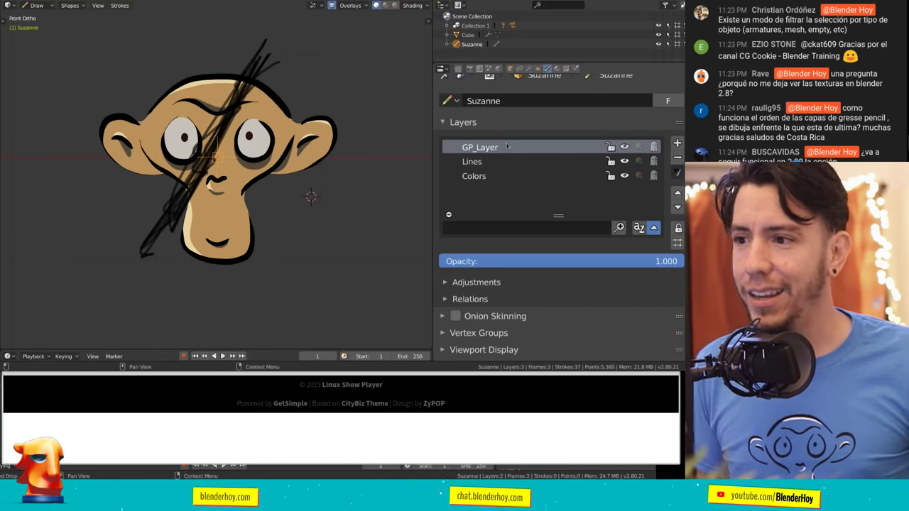
left_click(624, 161)
left_click(624, 162)
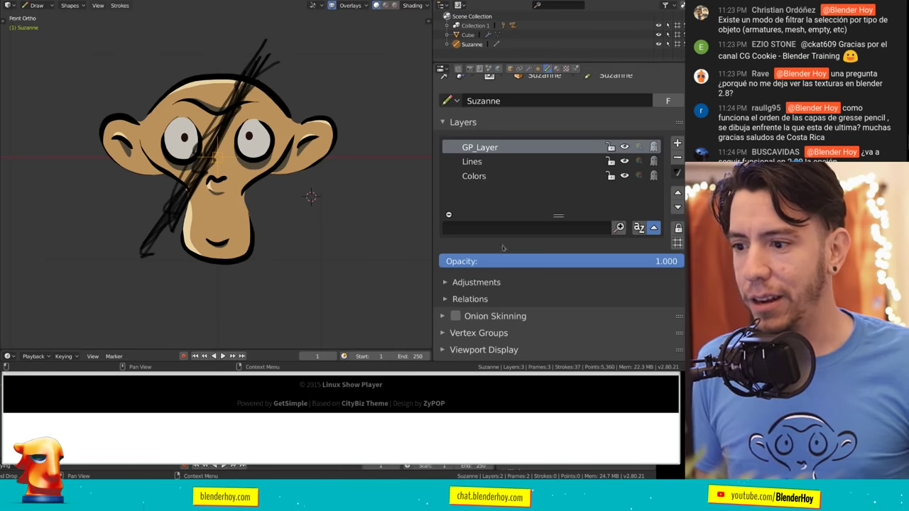
In Edit Mode on Suzanne, add an empty material slot with a new material, Material.001.
left_click(558, 68)
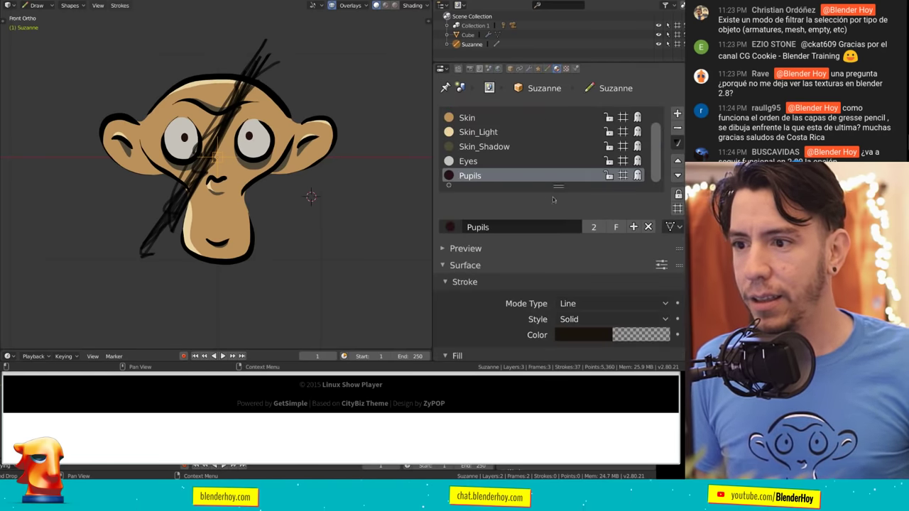
key("Tab")
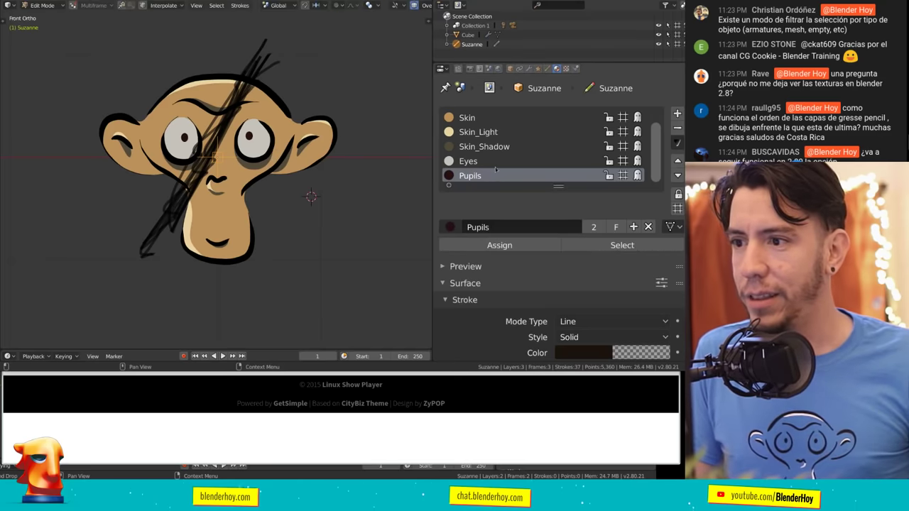
left_click(676, 113)
left_click(497, 226)
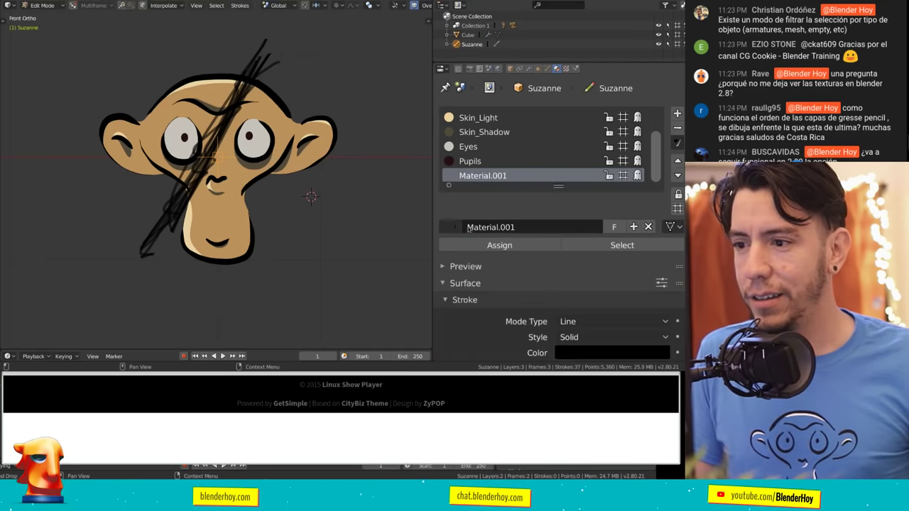
Set Material.001's stroke colour to blue and assign it to the selected slash strokes.
scroll(536, 319, "down", 3)
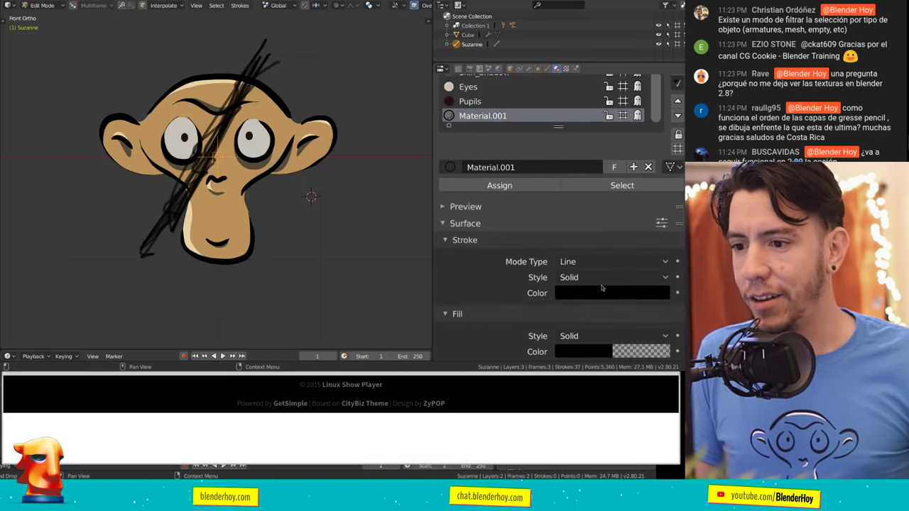
left_click(604, 291)
left_click_drag(657, 175, 658, 88)
left_click(568, 160)
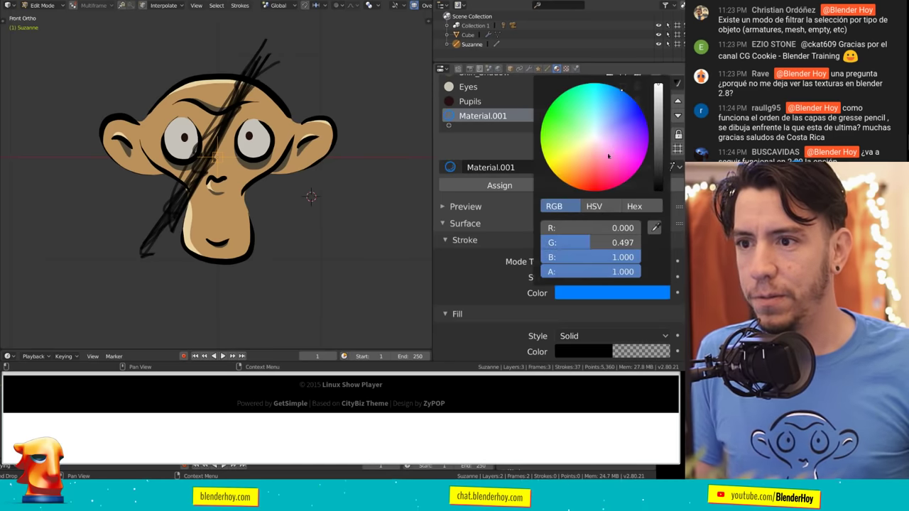
left_click_drag(568, 159, 560, 151)
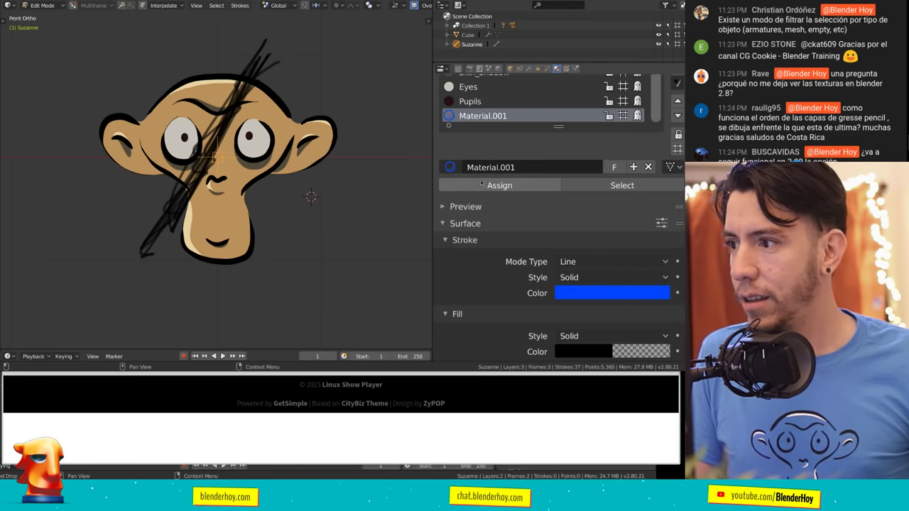
left_click(489, 185)
key("ctrl+z")
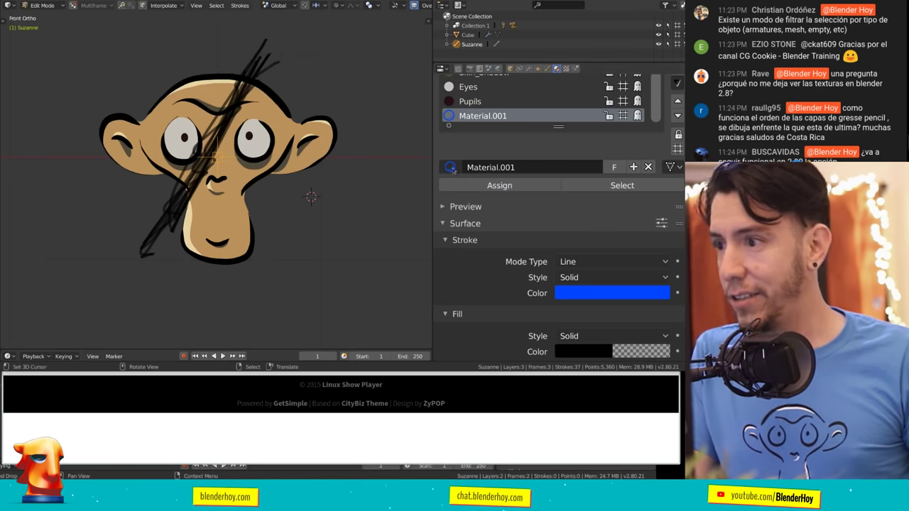
key("ctrl+shift+z")
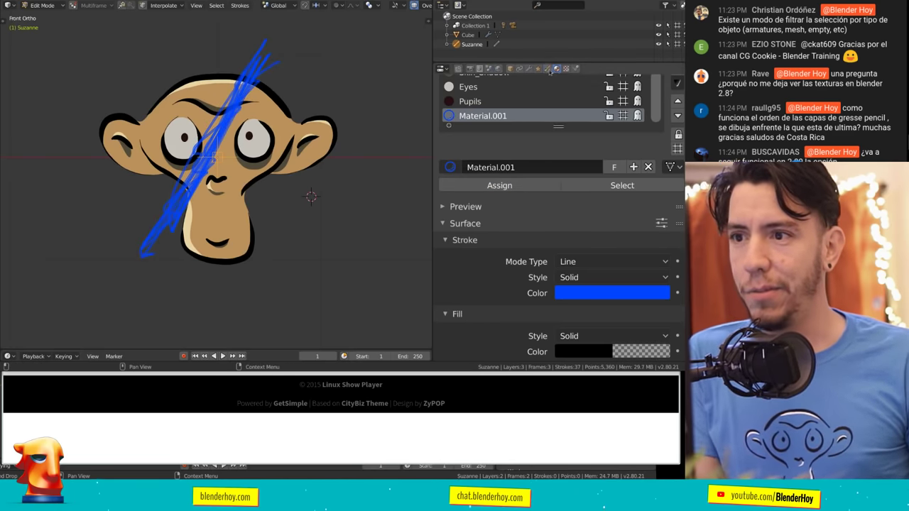
left_click(547, 68)
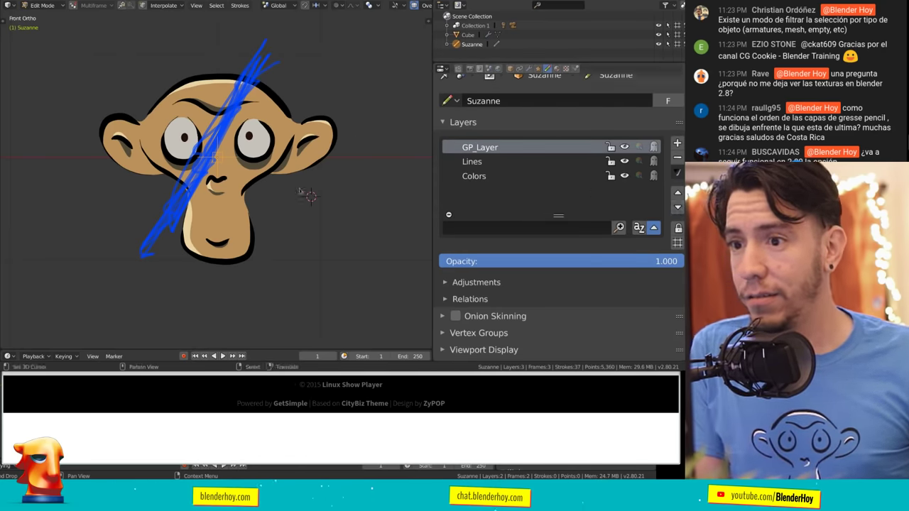
Back in Object Mode, shift the Lines layer up and down, ending below GP_Layer.
key("Tab")
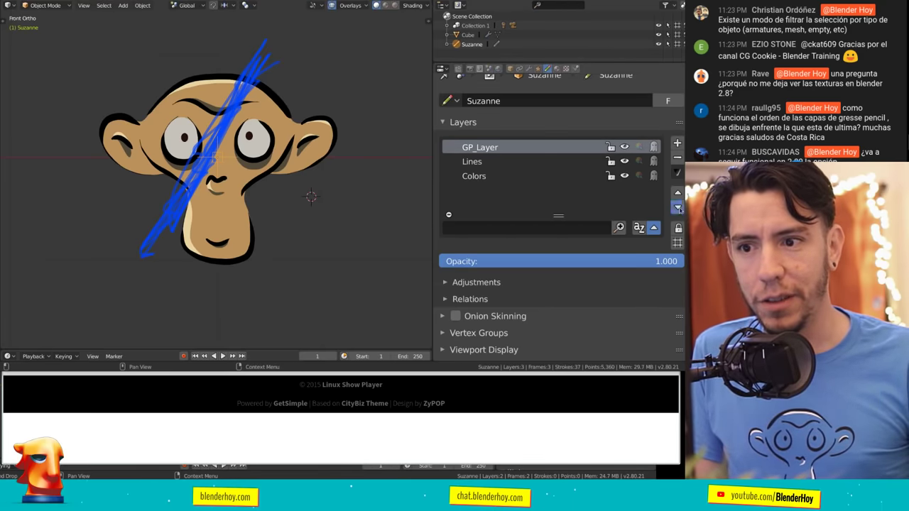
left_click(520, 162)
left_click(677, 193)
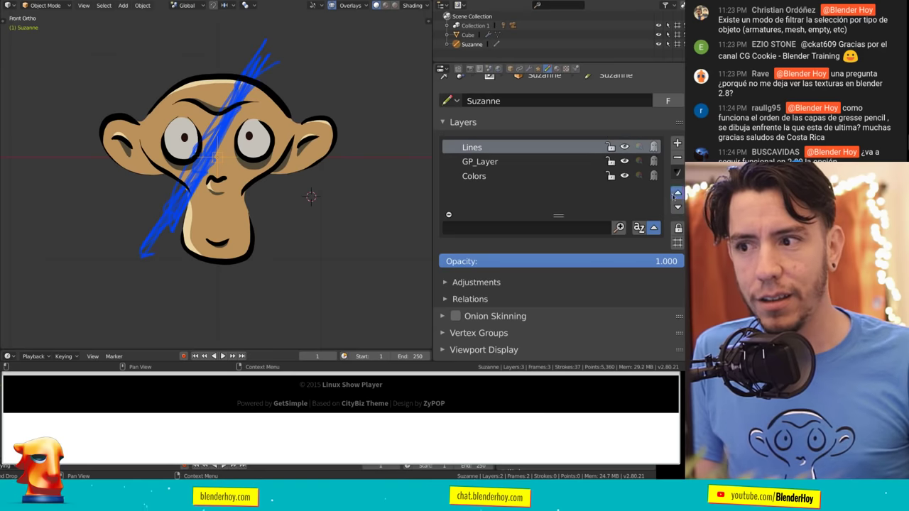
left_click(676, 207)
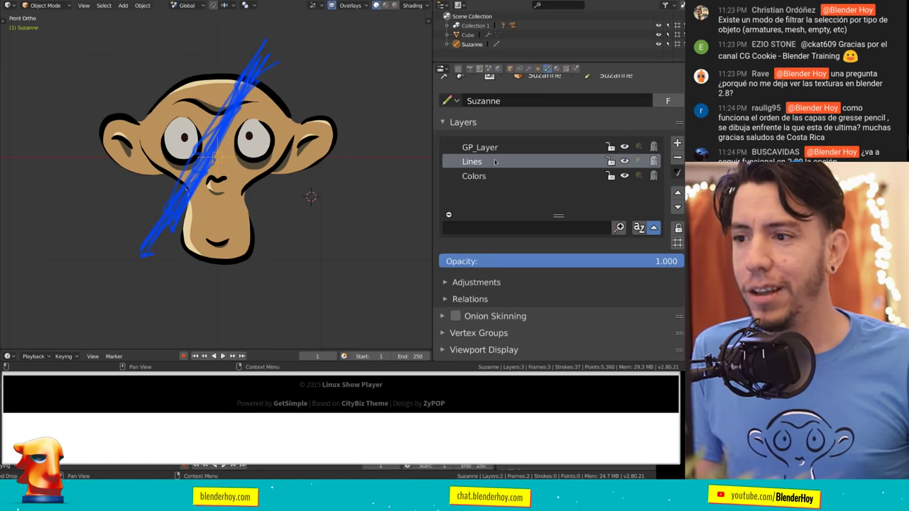
left_click(677, 206)
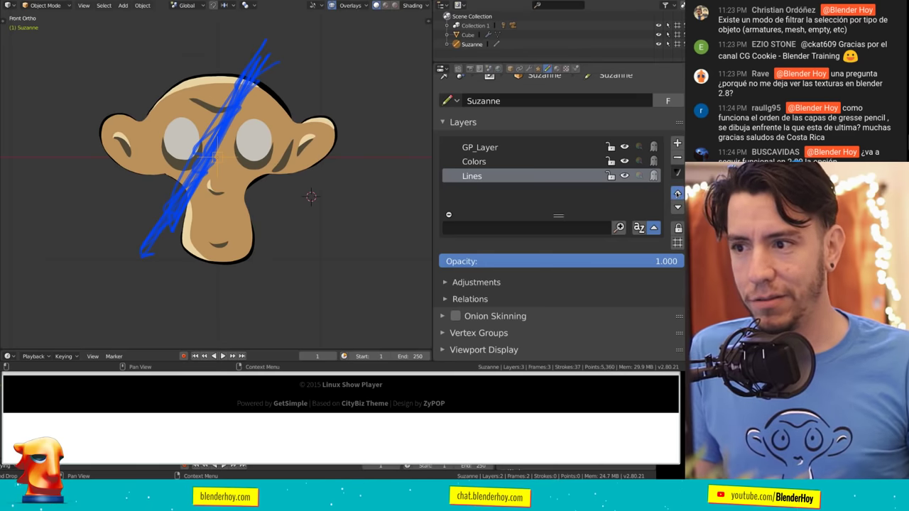
left_click(677, 193)
left_click(677, 193)
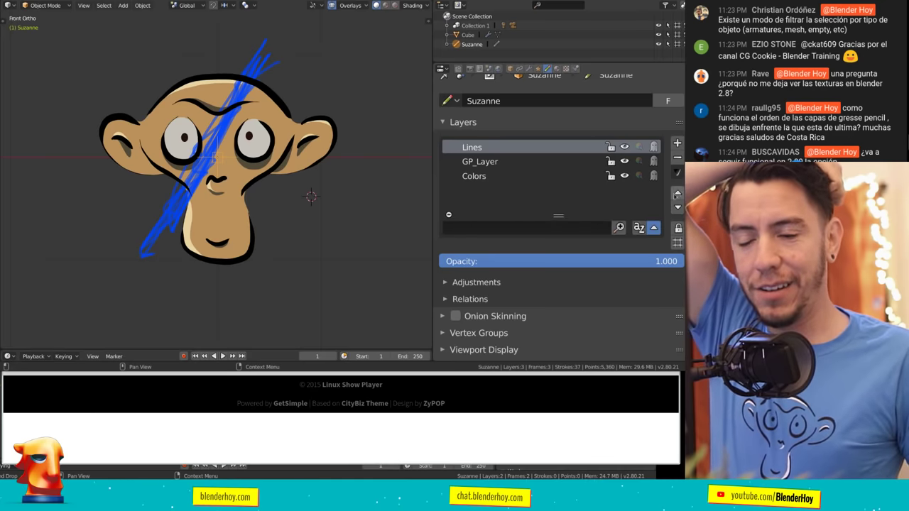
left_click(677, 193)
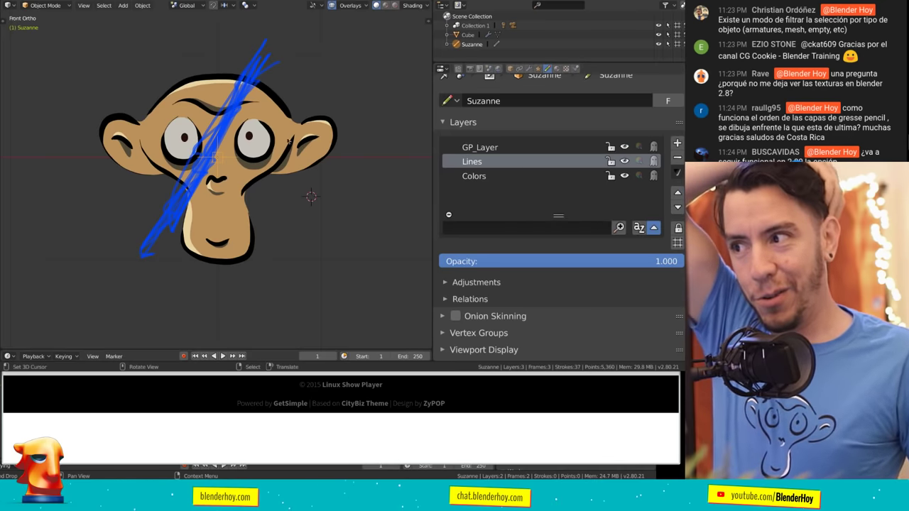
Move the Colors layer to the top so its fill covers the outlines and blue strokes.
scroll(306, 151, "up", 3)
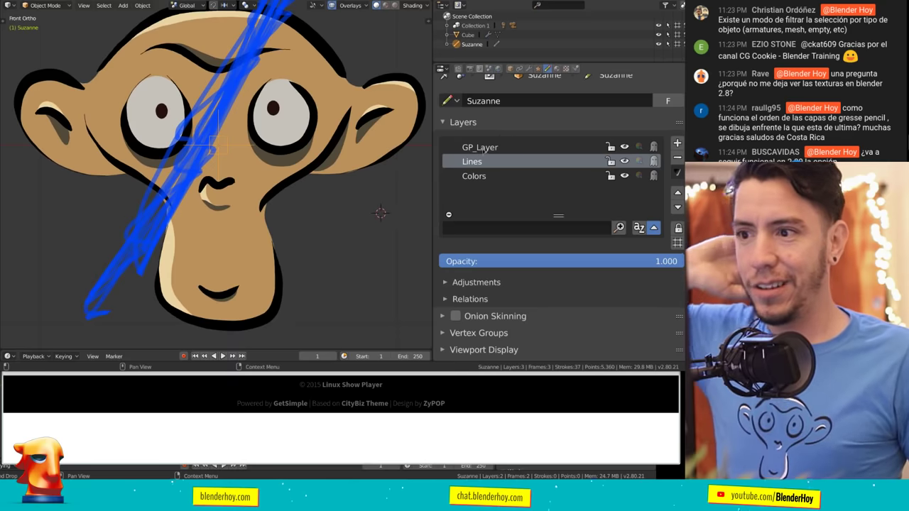
left_click(481, 148)
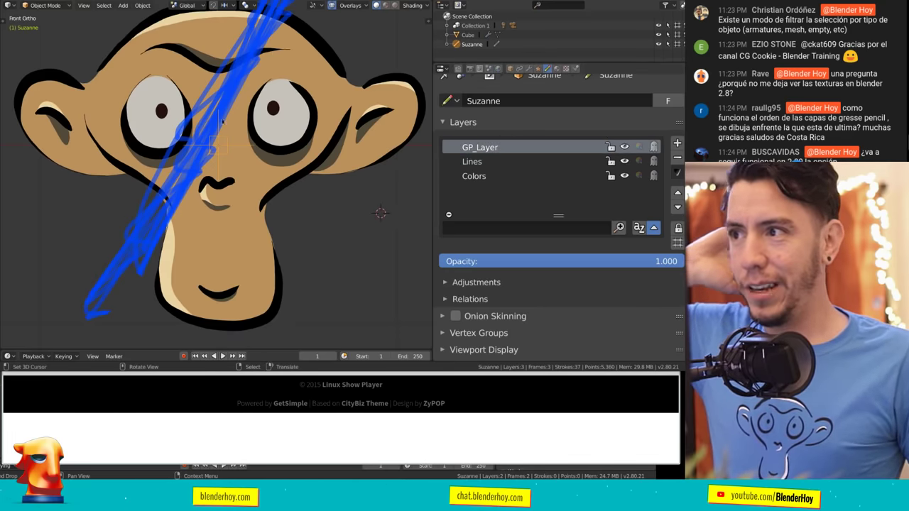
left_click(471, 161)
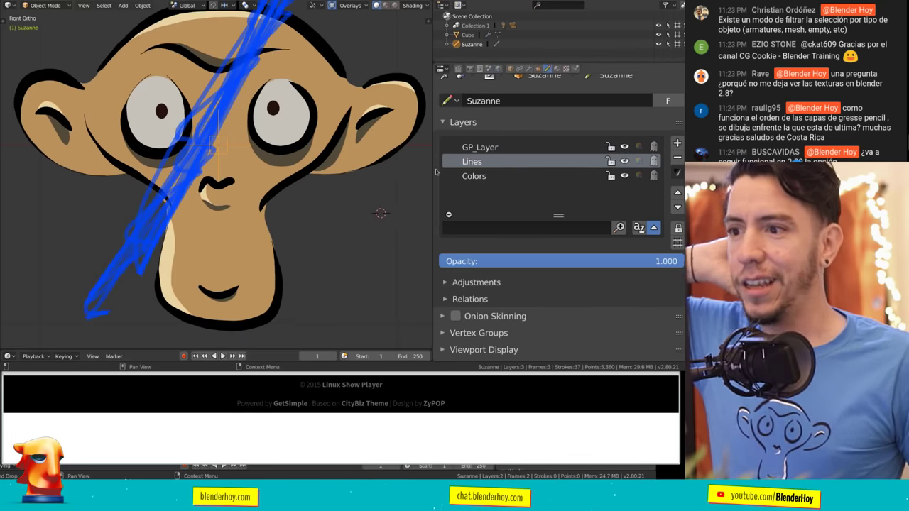
left_click(482, 177)
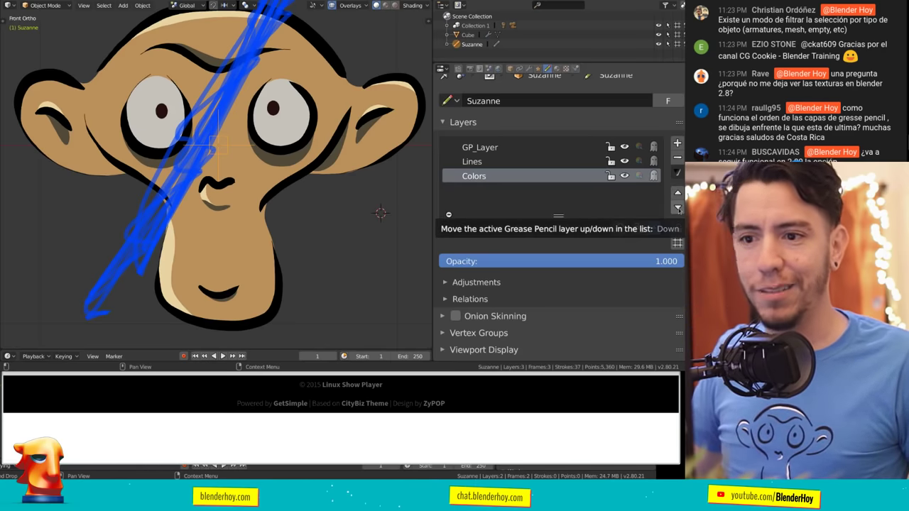
left_click(677, 208)
left_click(678, 192)
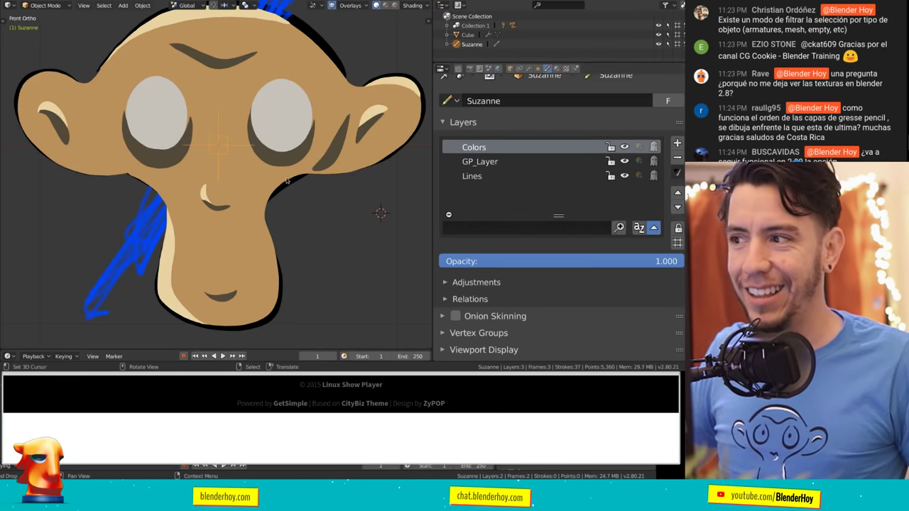
scroll(397, 199, "down", 3)
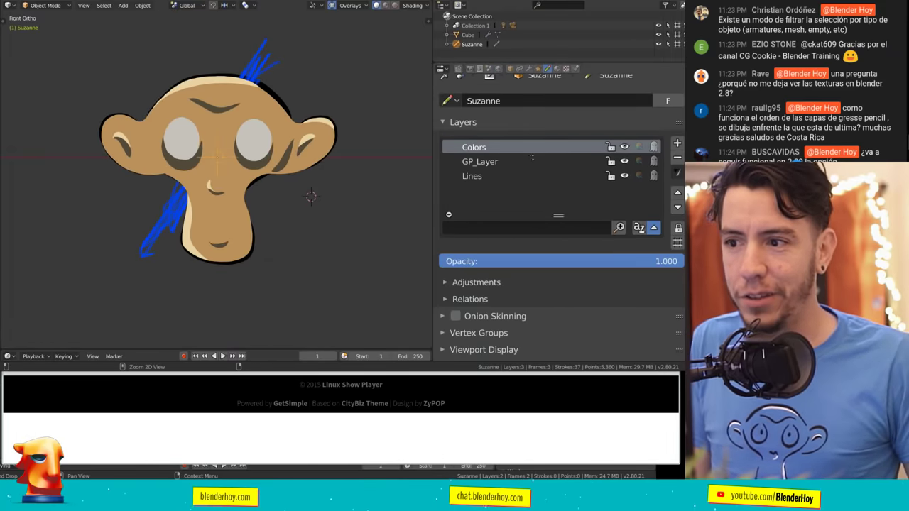
scroll(532, 158, "down", 1)
scroll(532, 158, "down", 2)
mouse_move(532, 157)
middle_mouse_down("ctrl")
mouse_move(524, 167)
mouse_move(522, 142)
middle_mouse_up("ctrl")
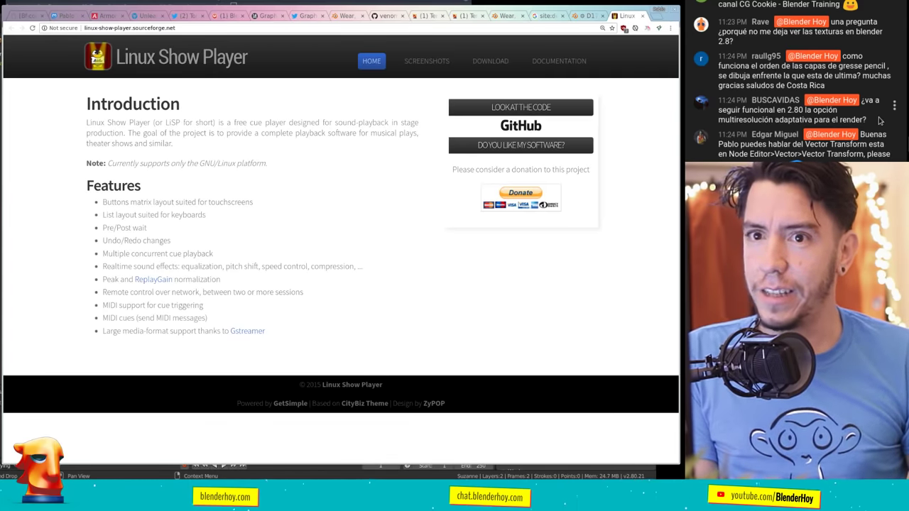
Scroll the Linux Show Player homepage to view its Introduction and Features list.
scroll(879, 115, "up", 1)
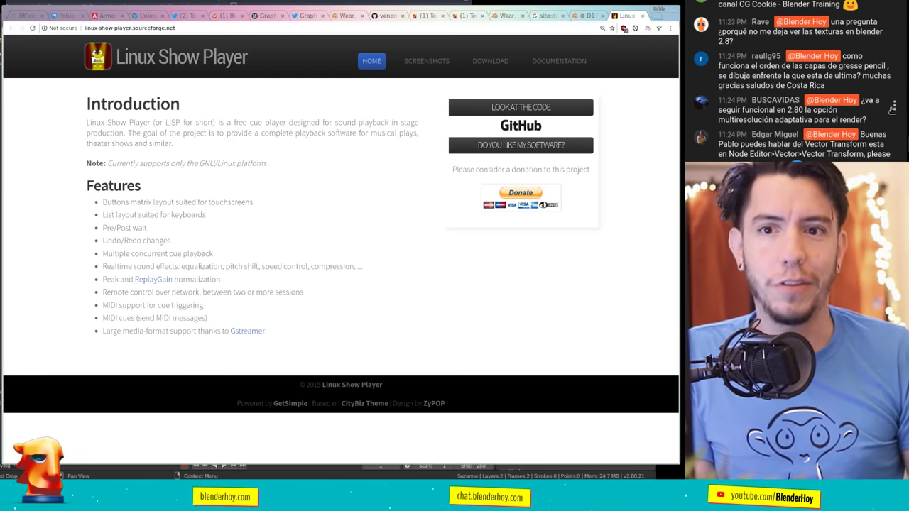
scroll(898, 105, "down", 1)
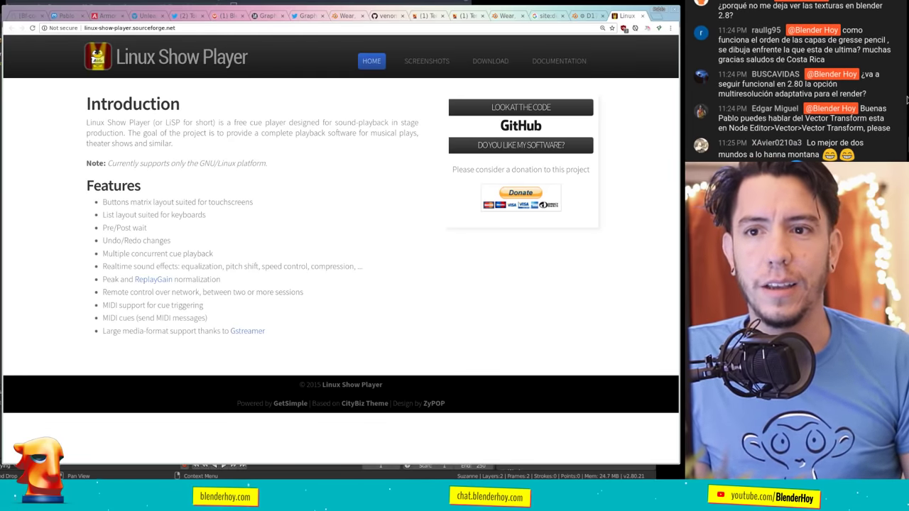